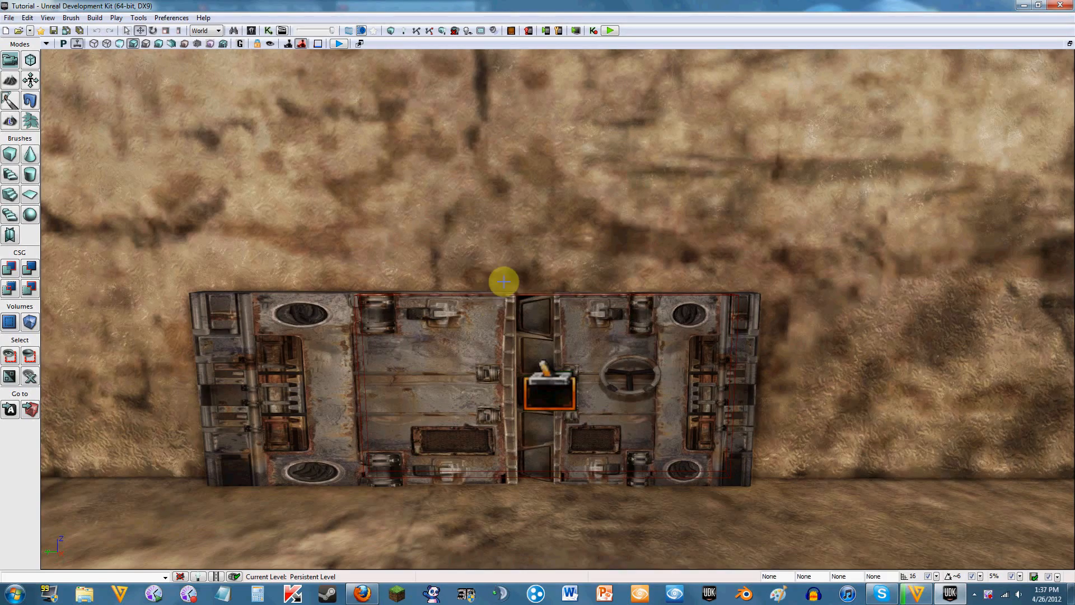
Inspect the room's walls, corners and floor and the metal door set against the wall.
{"action": "right_click_drag", "start_coordinate": [504, 285], "coordinate": [610, 453]}
{"action": "key", "text": "s"}
{"action": "key", "text": "d"}
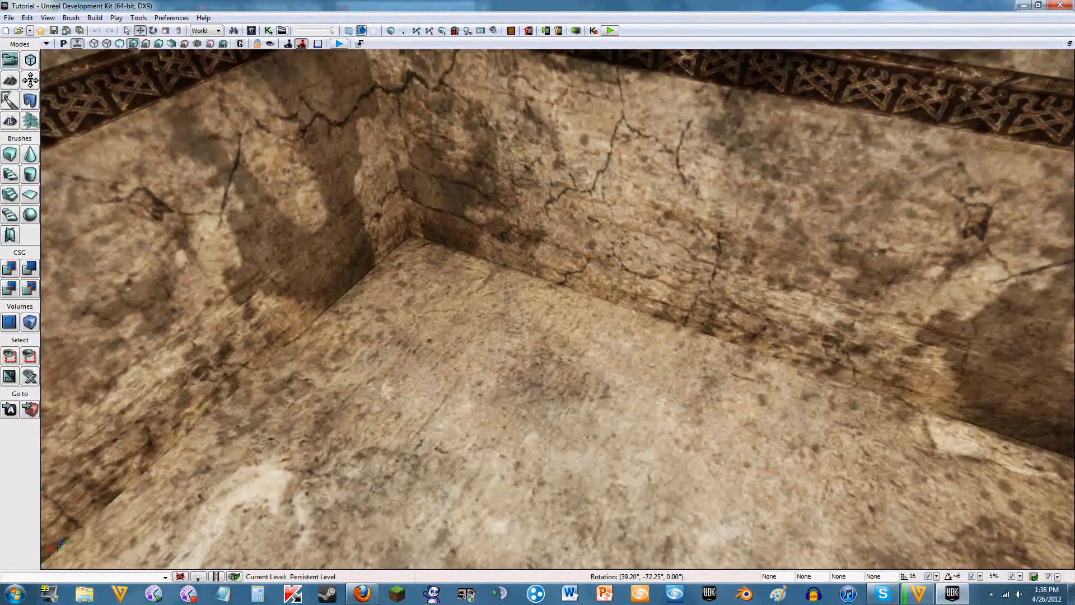
{"action": "right_click_drag", "start_coordinate": [557, 309], "coordinate": [882, 238]}
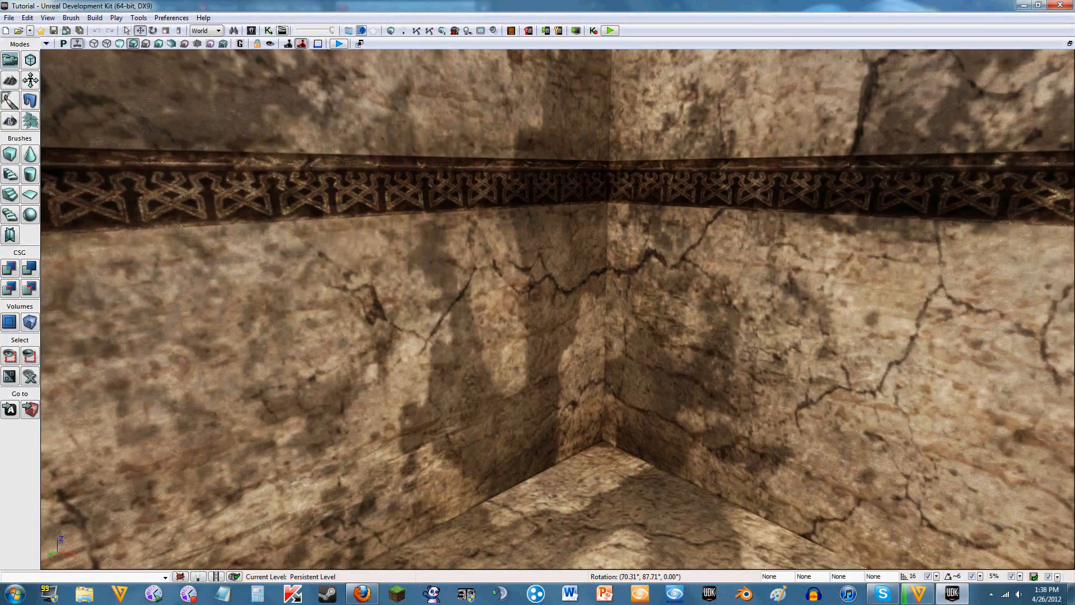
{"action": "right_click_drag", "start_coordinate": [538, 309], "coordinate": [728, 403]}
{"action": "key", "text": "w"}
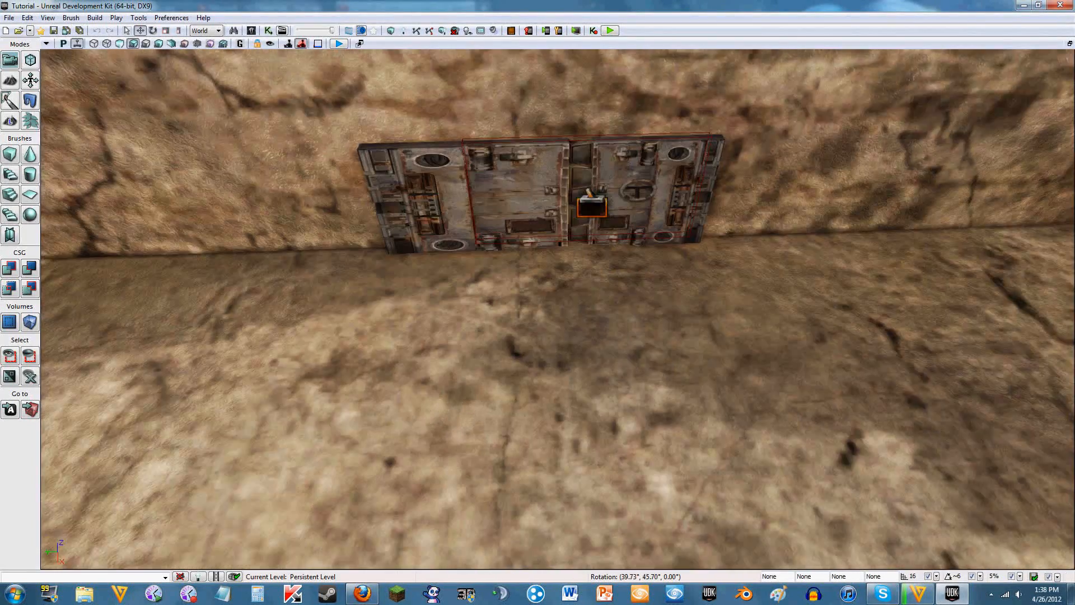
{"action": "right_click_drag", "start_coordinate": [566, 280], "coordinate": [558, 93]}
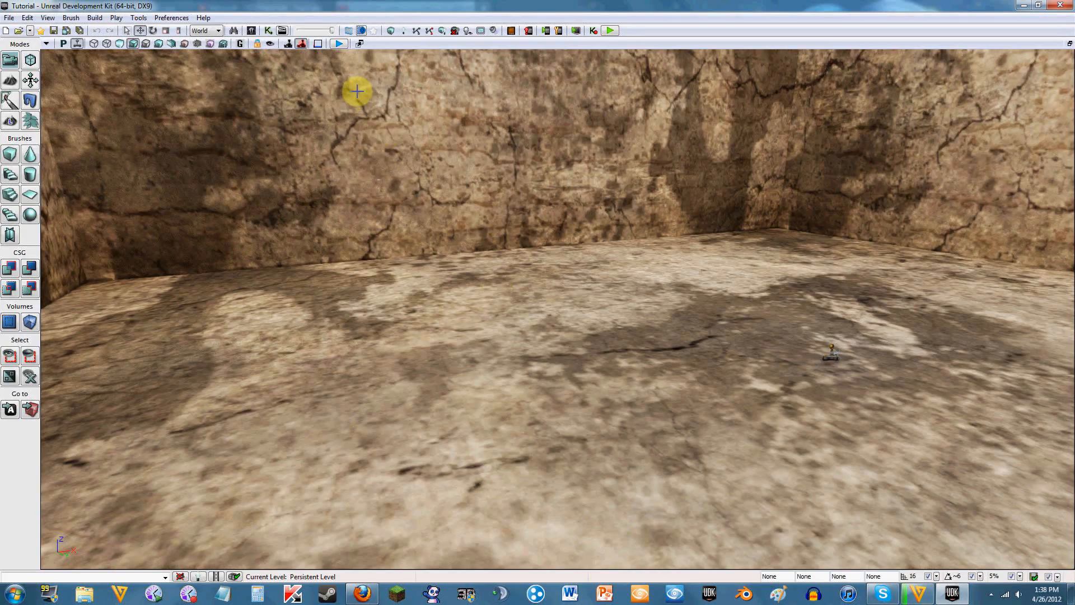
Open the Content Browser and filter the assets to Static Meshes in an enlarged view.
{"action": "left_click", "coordinate": [251, 30]}
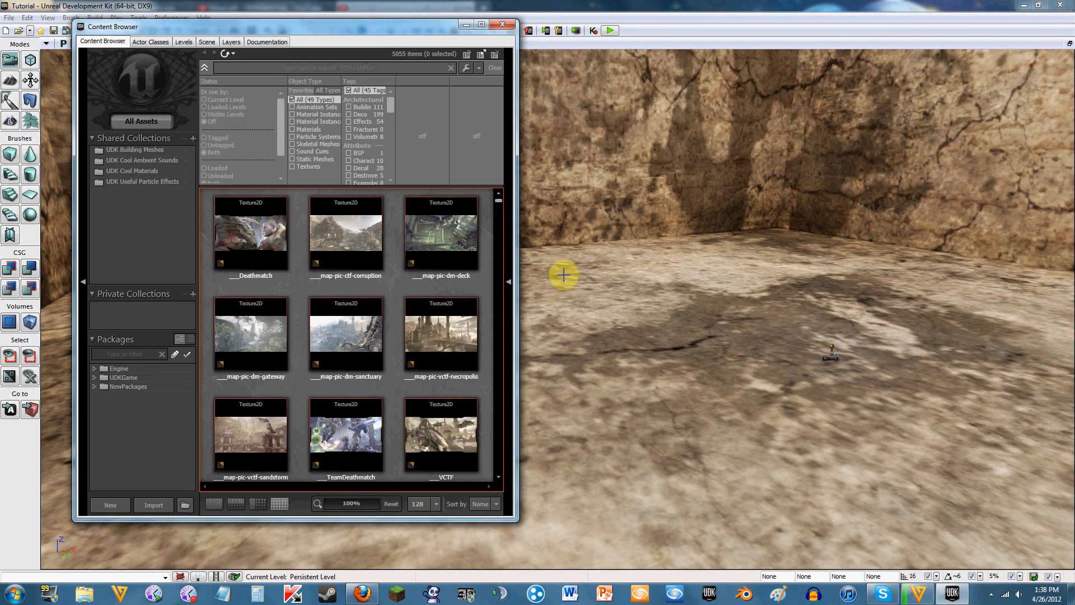
{"action": "left_click_drag", "start_coordinate": [432, 33], "coordinate": [414, 34]}
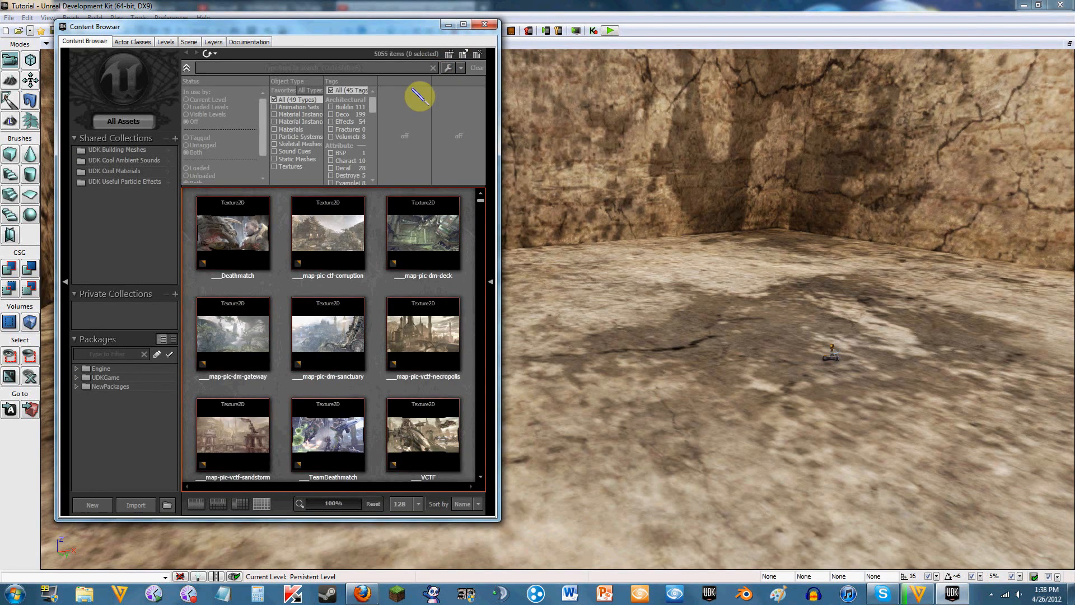
{"action": "left_click", "coordinate": [168, 42]}
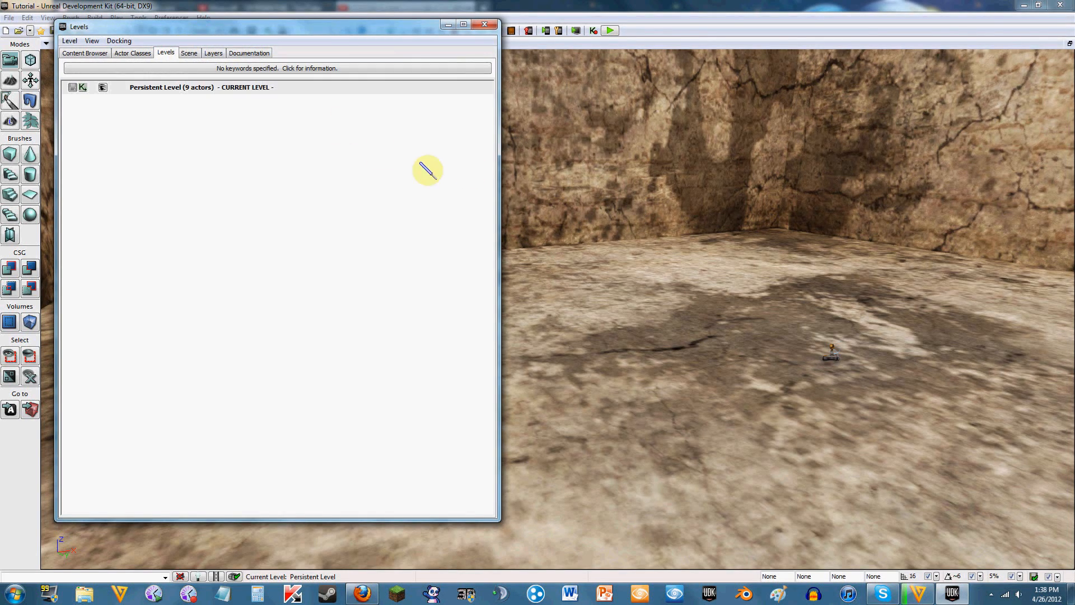
{"action": "left_click", "coordinate": [85, 41]}
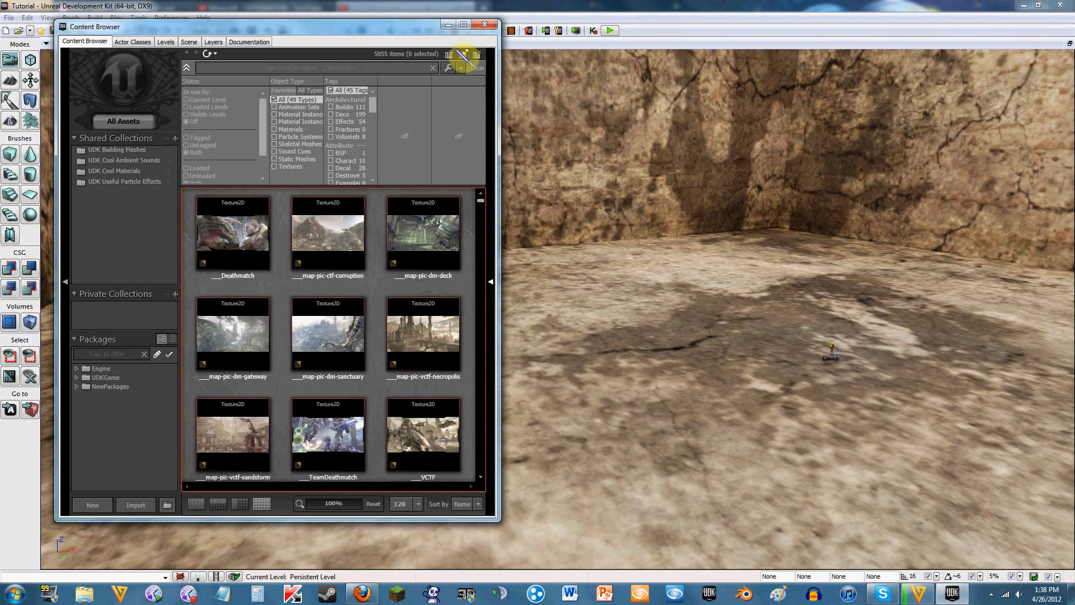
{"action": "left_click_drag", "start_coordinate": [427, 31], "coordinate": [862, 32]}
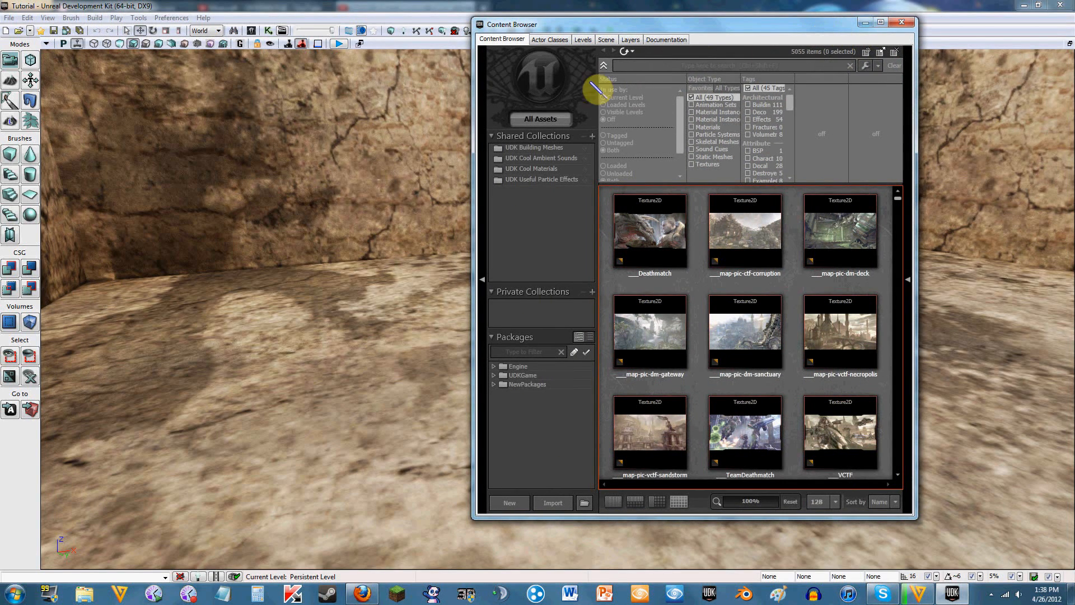
{"action": "left_click", "coordinate": [650, 64]}
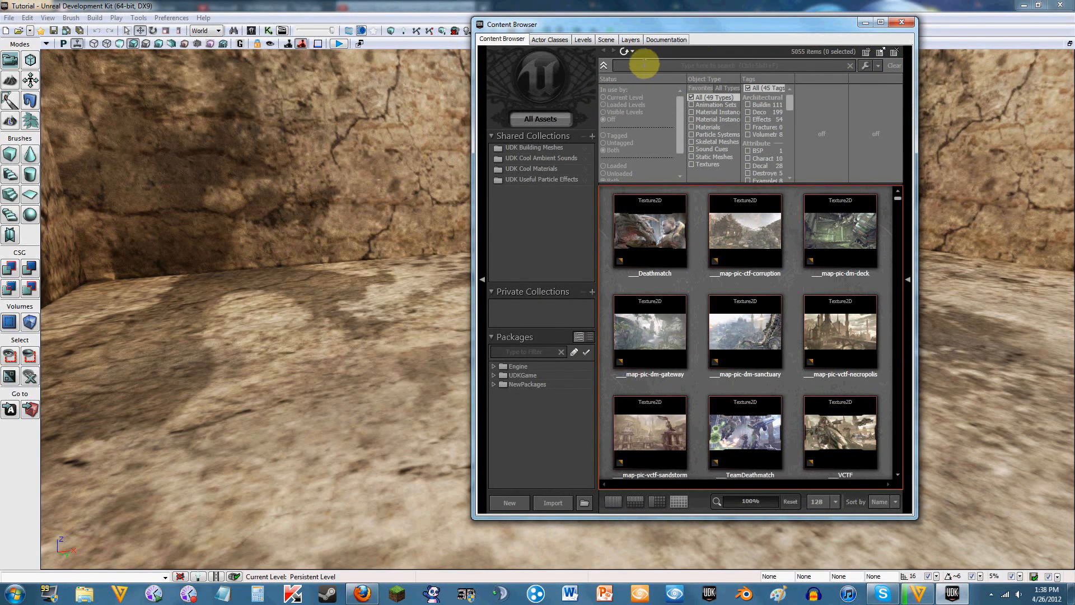
{"action": "left_click", "coordinate": [713, 157]}
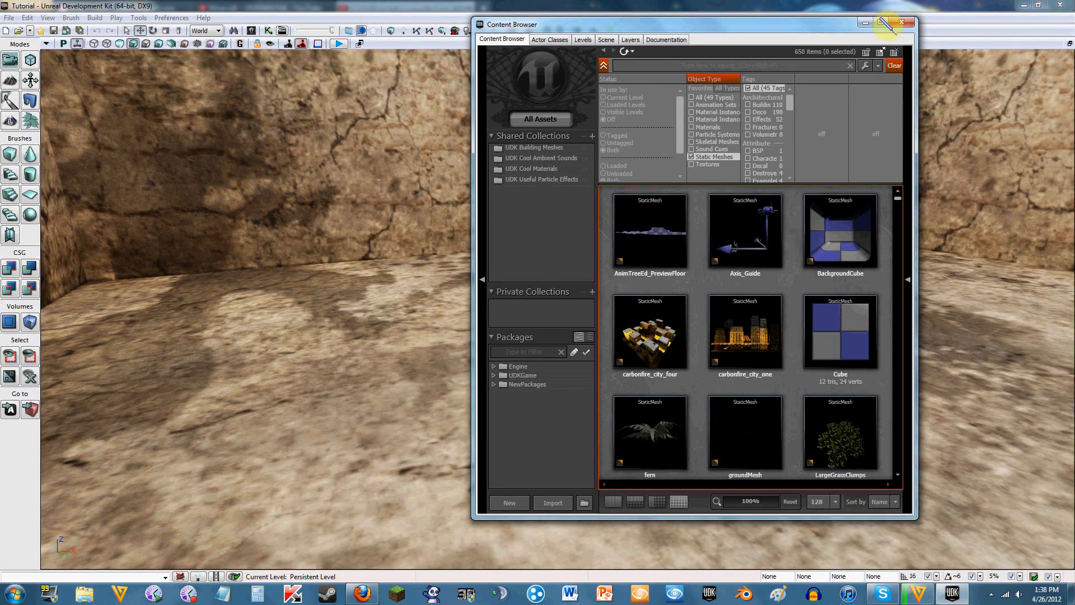
{"action": "left_click", "coordinate": [881, 22]}
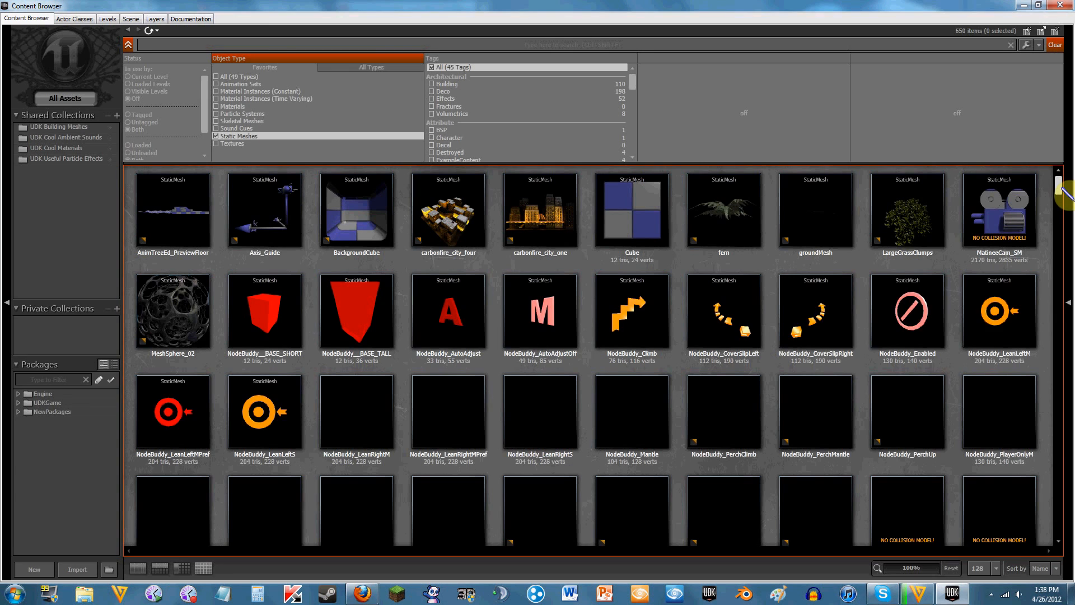
Browse the static meshes and search them for "stair".
{"action": "left_click_drag", "start_coordinate": [1061, 188], "coordinate": [1062, 197]}
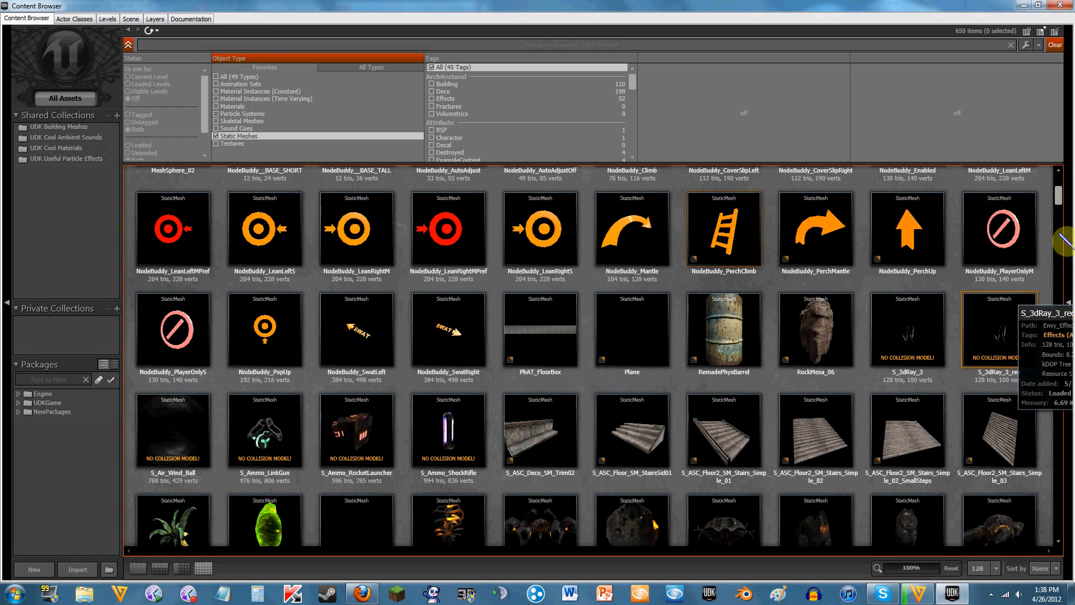
{"action": "left_click_drag", "start_coordinate": [1059, 196], "coordinate": [1060, 211]}
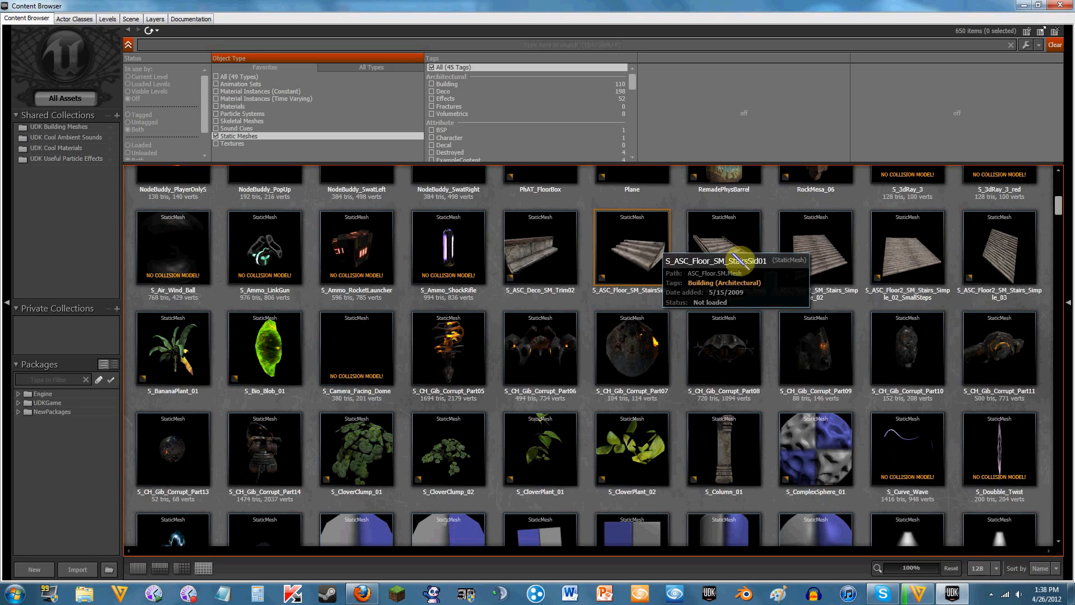
{"action": "scroll", "coordinate": [1062, 222], "scroll_direction": "down", "scroll_amount": 3}
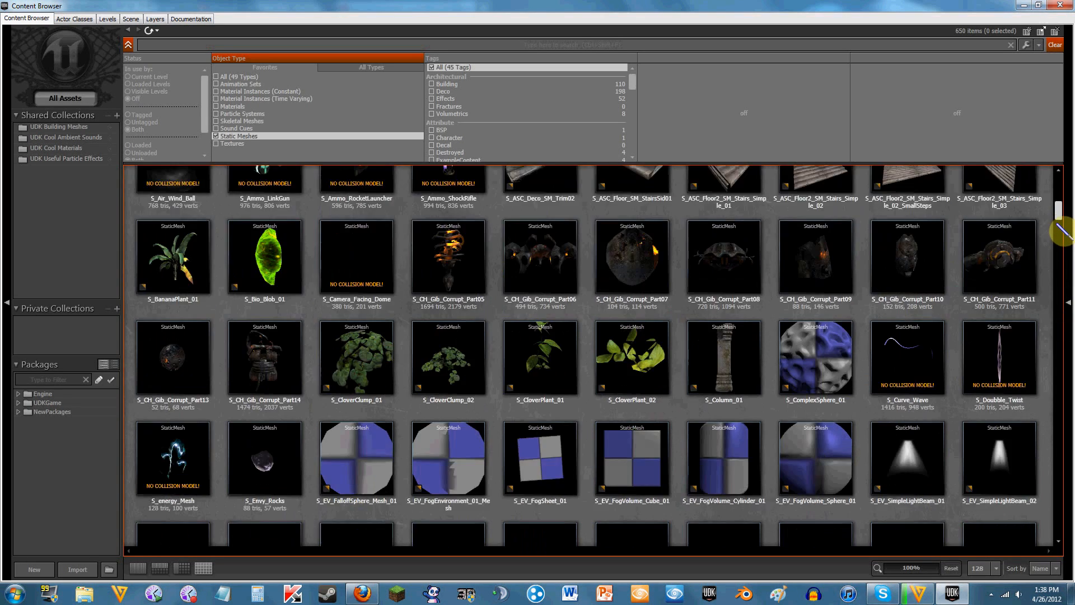
{"action": "left_click", "coordinate": [306, 51]}
{"action": "type", "text": "stair"}
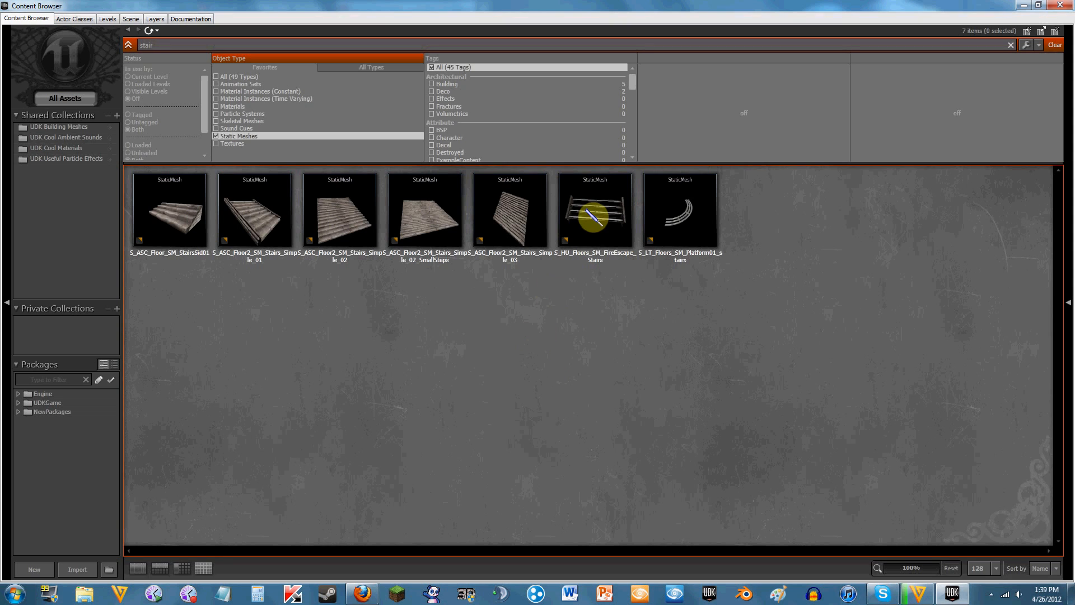
{"action": "mouse_move", "coordinate": [592, 215]}
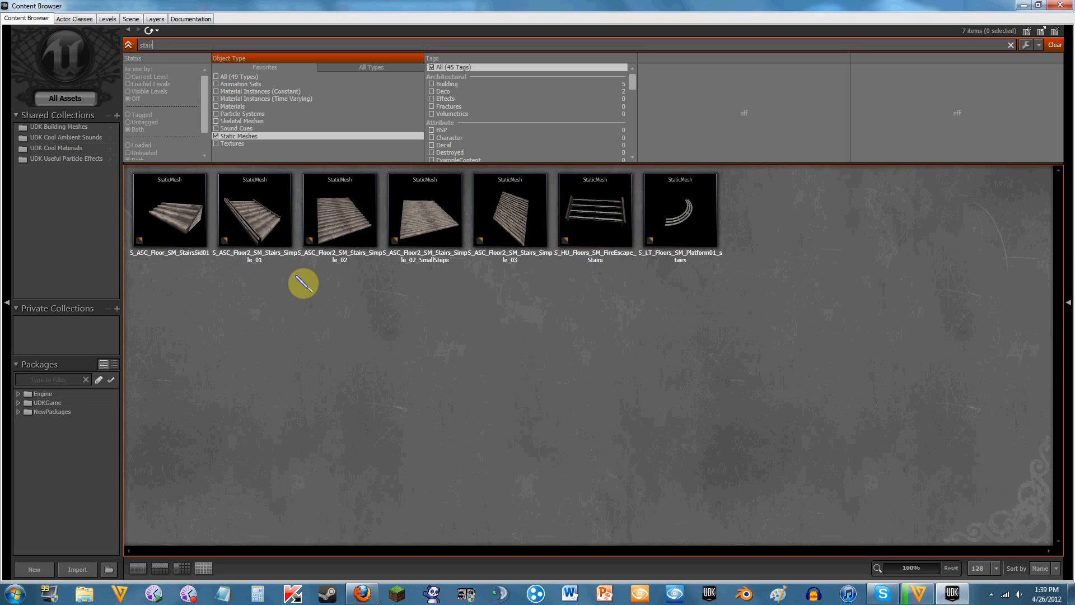
Place the S_ASC_Floor2_SM_Stairs_Simple_01 mesh on the room's floor and get the Content Browser out of the way.
{"action": "left_click", "coordinate": [273, 232]}
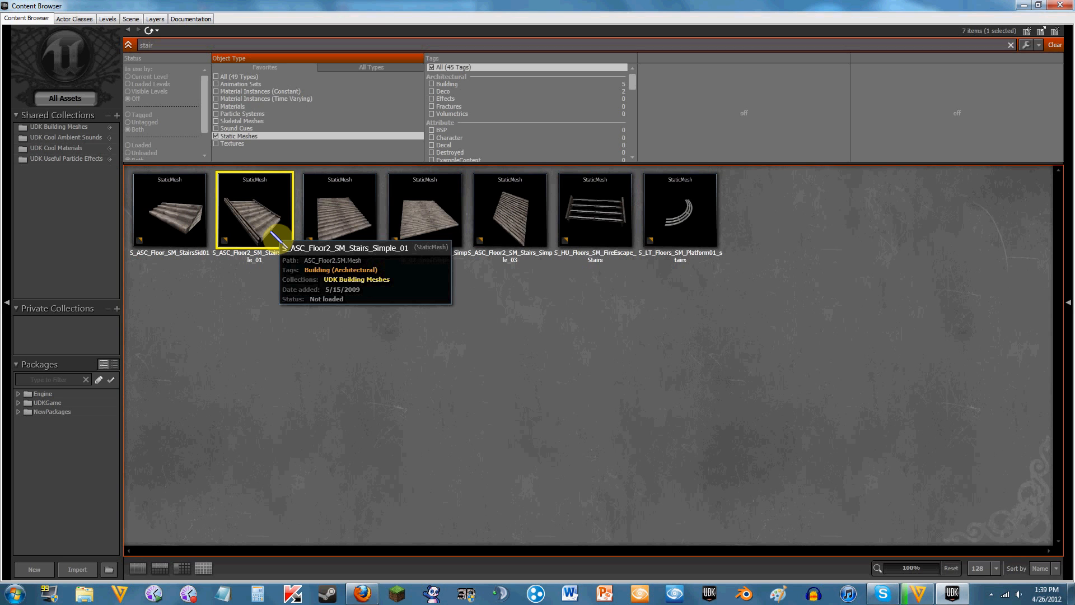
{"action": "left_click", "coordinate": [1039, 6]}
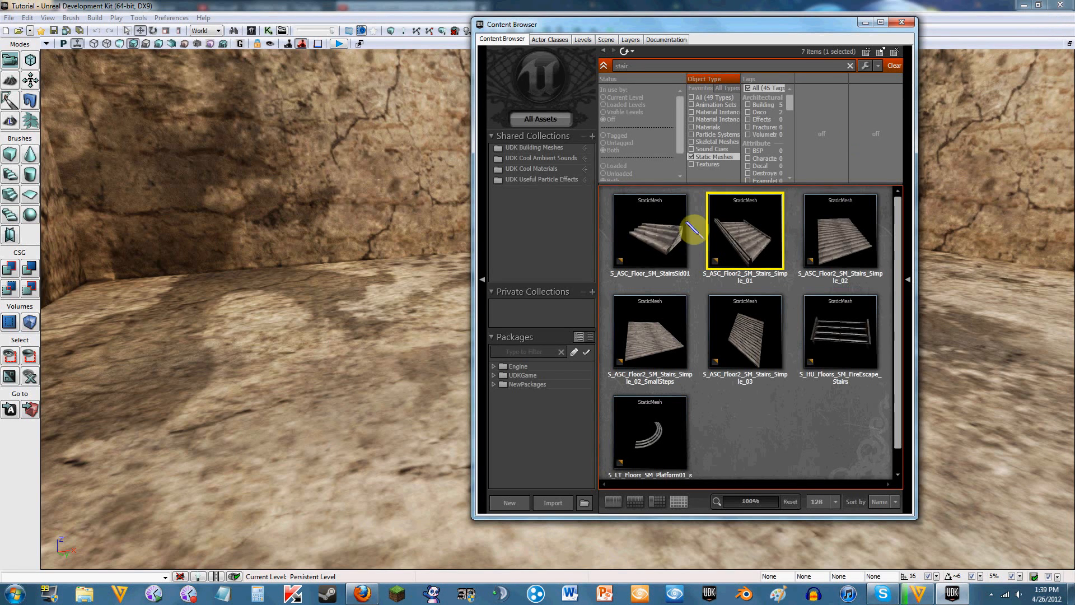
{"action": "left_click_drag", "start_coordinate": [750, 242], "coordinate": [283, 395]}
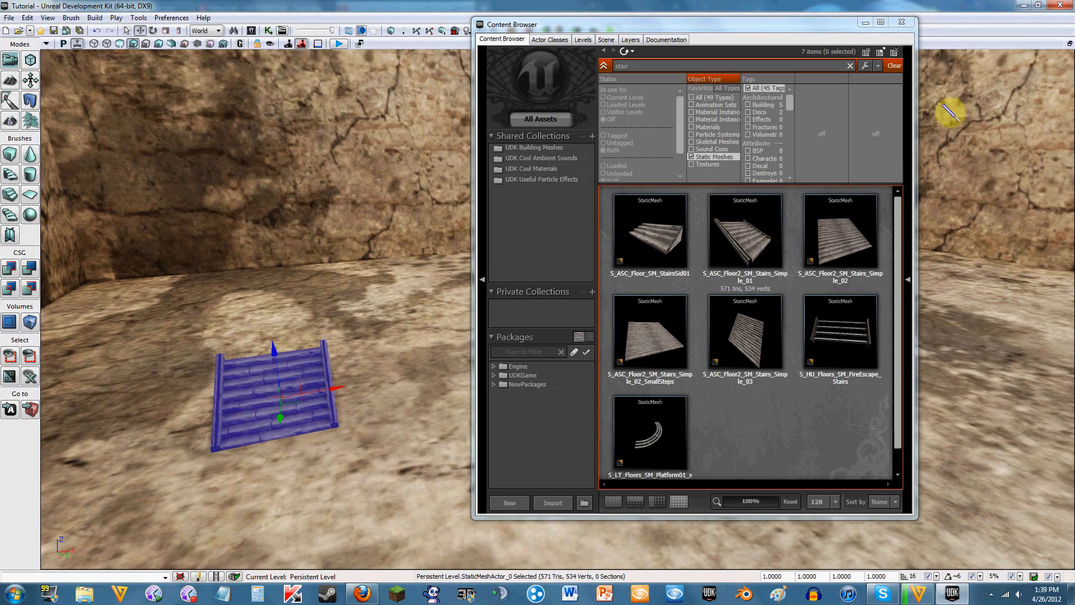
{"action": "left_click", "coordinate": [867, 23]}
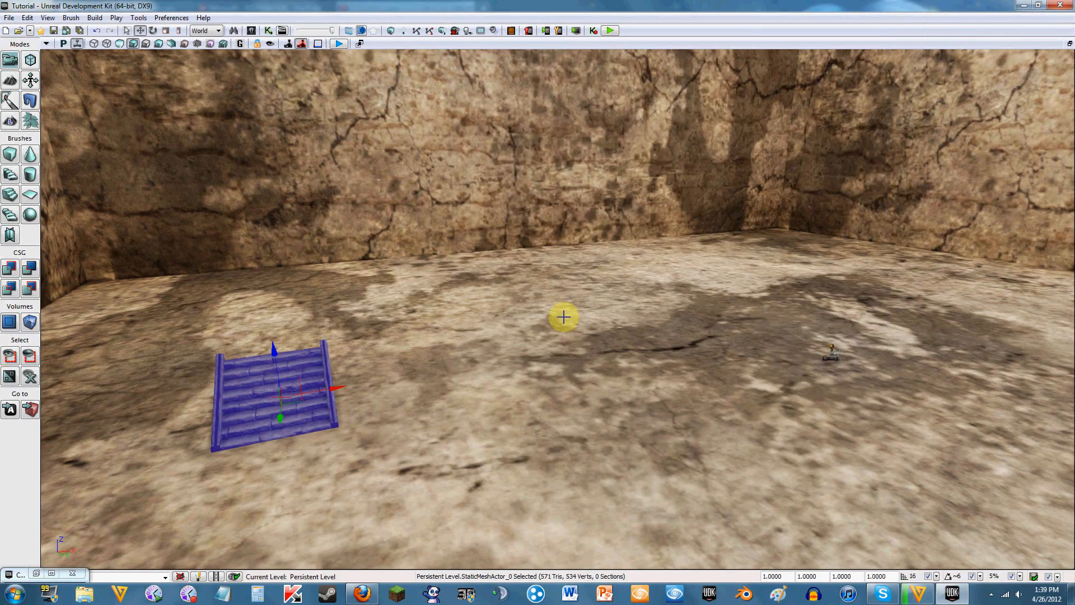
Slide the staircase across the floor along the X and Y axes to an open area in front of the back wall.
{"action": "mouse_move", "coordinate": [560, 314]}
{"action": "right_mouse_down"}
{"action": "mouse_move", "coordinate": [498, 320]}
{"action": "mouse_move", "coordinate": [565, 317]}
{"action": "mouse_move", "coordinate": [561, 332]}
{"action": "right_mouse_up"}
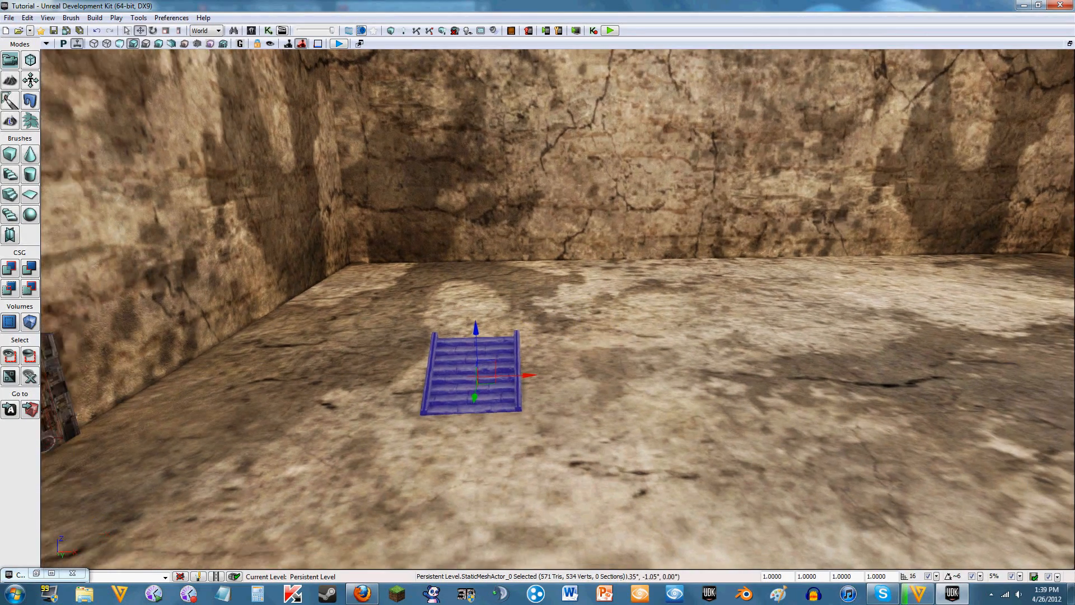
{"action": "right_click_drag", "start_coordinate": [403, 366], "coordinate": [445, 368]}
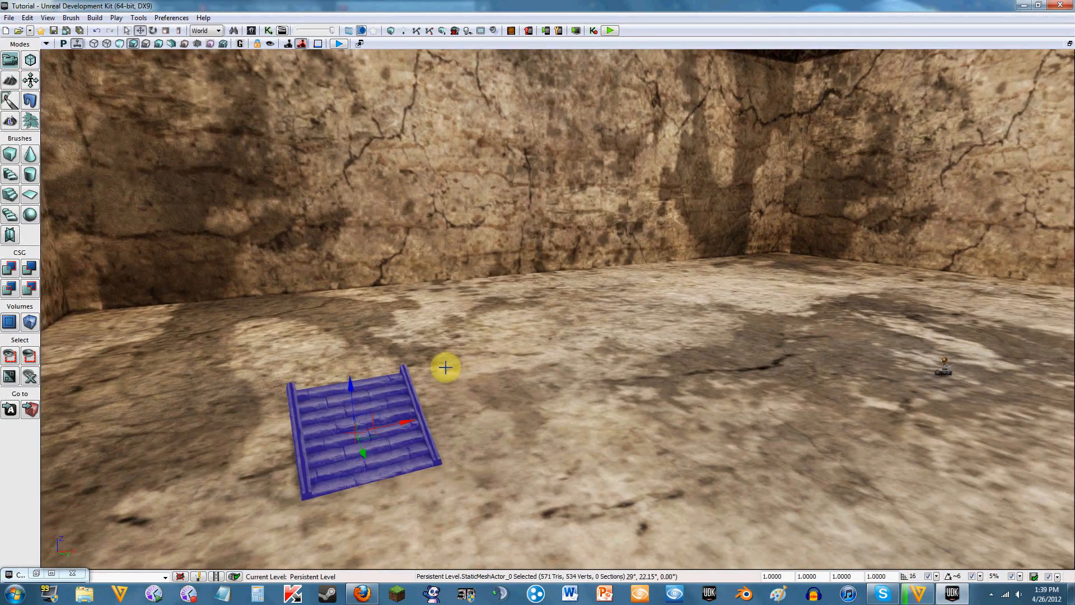
{"action": "left_click_drag", "start_coordinate": [396, 424], "coordinate": [413, 426]}
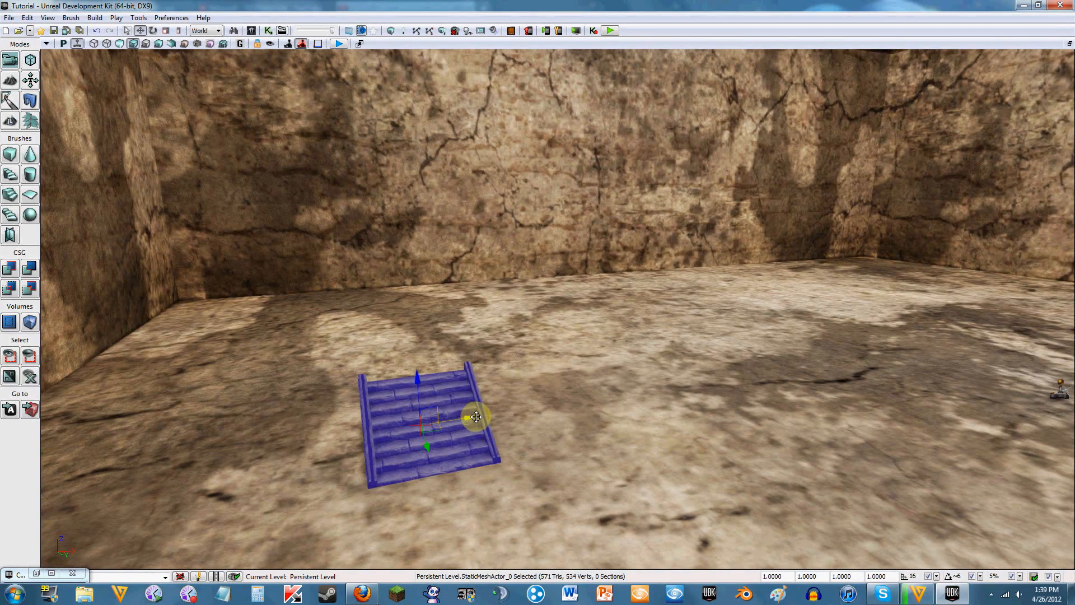
{"action": "left_click_drag", "start_coordinate": [475, 417], "coordinate": [605, 329]}
{"action": "mouse_move", "coordinate": [650, 325]}
{"action": "right_mouse_down"}
{"action": "mouse_move", "coordinate": [642, 280]}
{"action": "mouse_move", "coordinate": [665, 327]}
{"action": "right_mouse_up"}
{"action": "right_click_drag", "start_coordinate": [594, 325], "coordinate": [751, 300]}
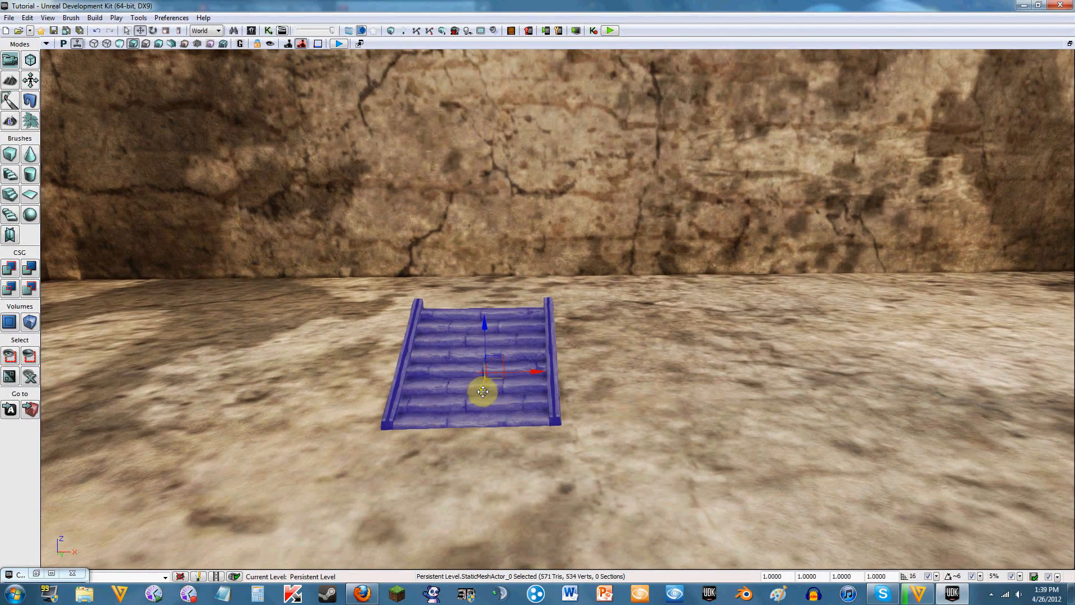
{"action": "left_click_drag", "start_coordinate": [483, 392], "coordinate": [490, 351]}
{"action": "right_click_drag", "start_coordinate": [554, 361], "coordinate": [647, 360]}
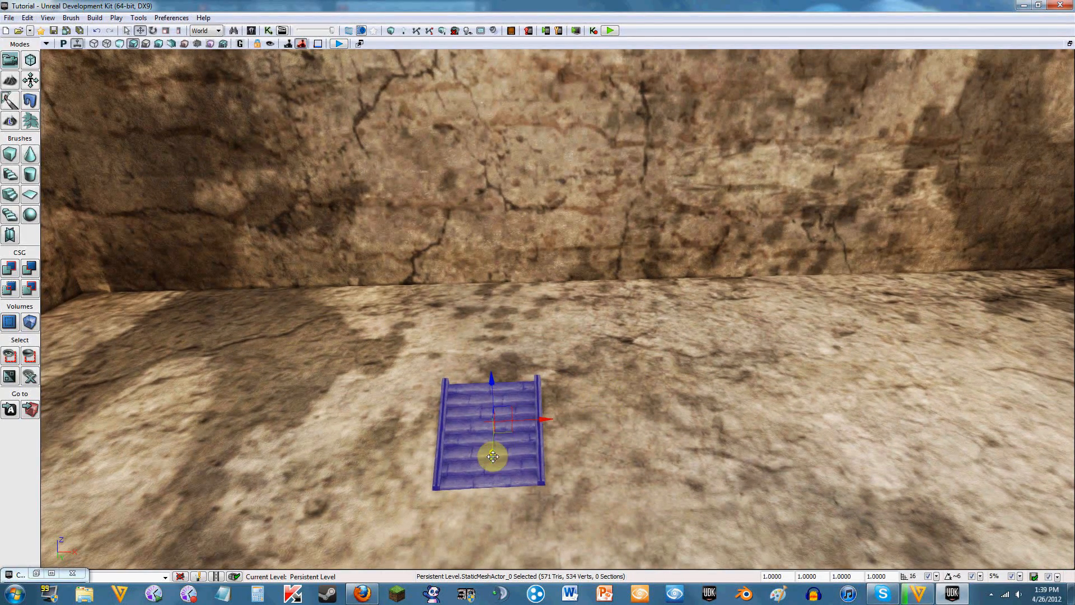
{"action": "left_click_drag", "start_coordinate": [493, 456], "coordinate": [489, 336]}
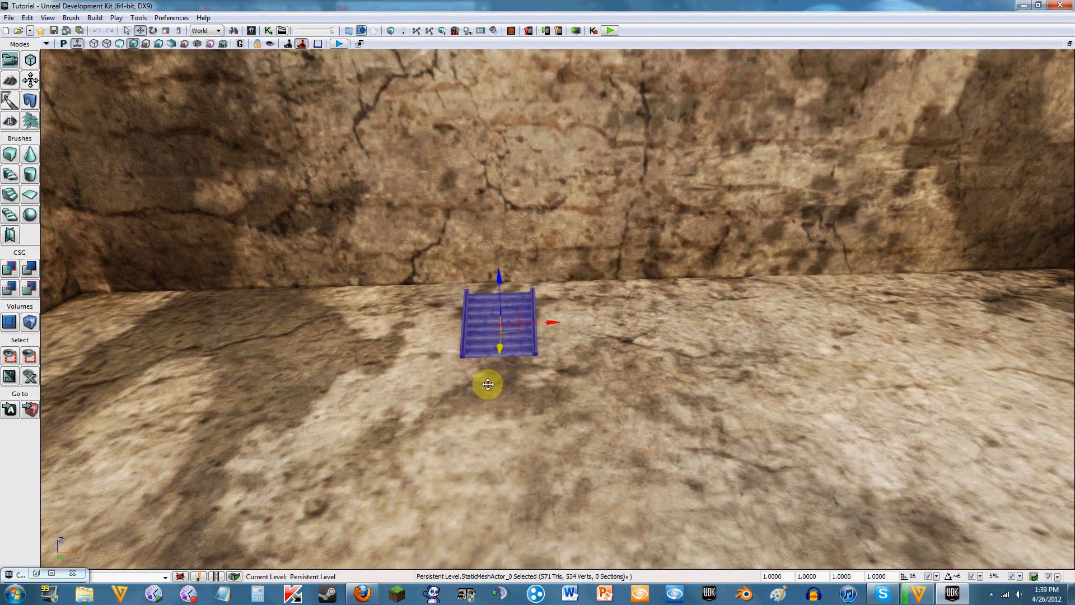
{"action": "left_click_drag", "start_coordinate": [487, 384], "coordinate": [487, 399]}
Duplicate the staircase along the Z axis so the copy sits directly above the original.
{"action": "right_click_drag", "start_coordinate": [487, 398], "coordinate": [269, 336]}
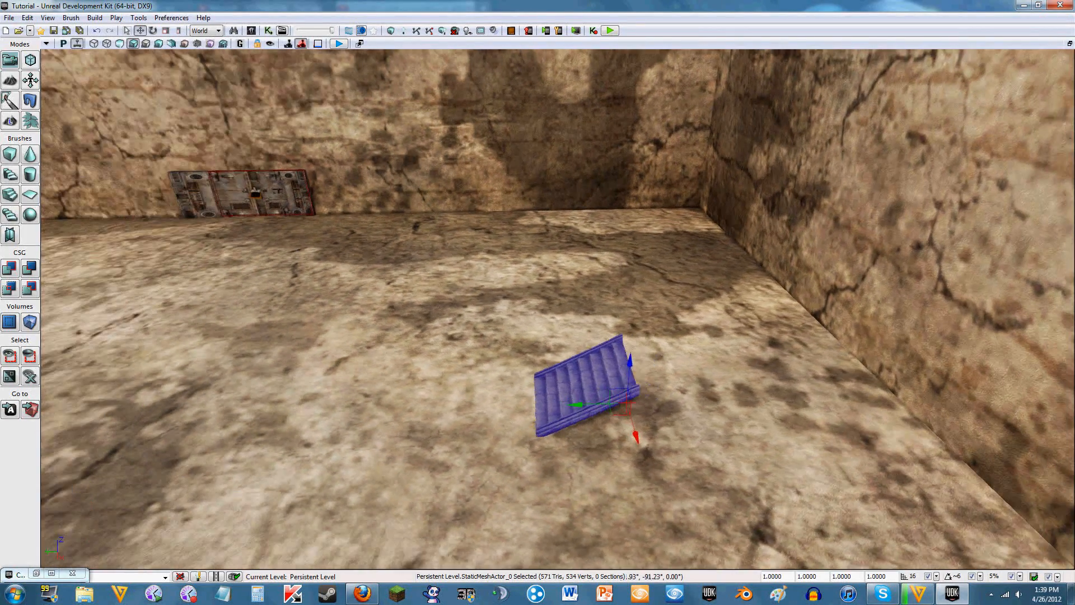
{"action": "right_click_drag", "start_coordinate": [412, 415], "coordinate": [596, 343]}
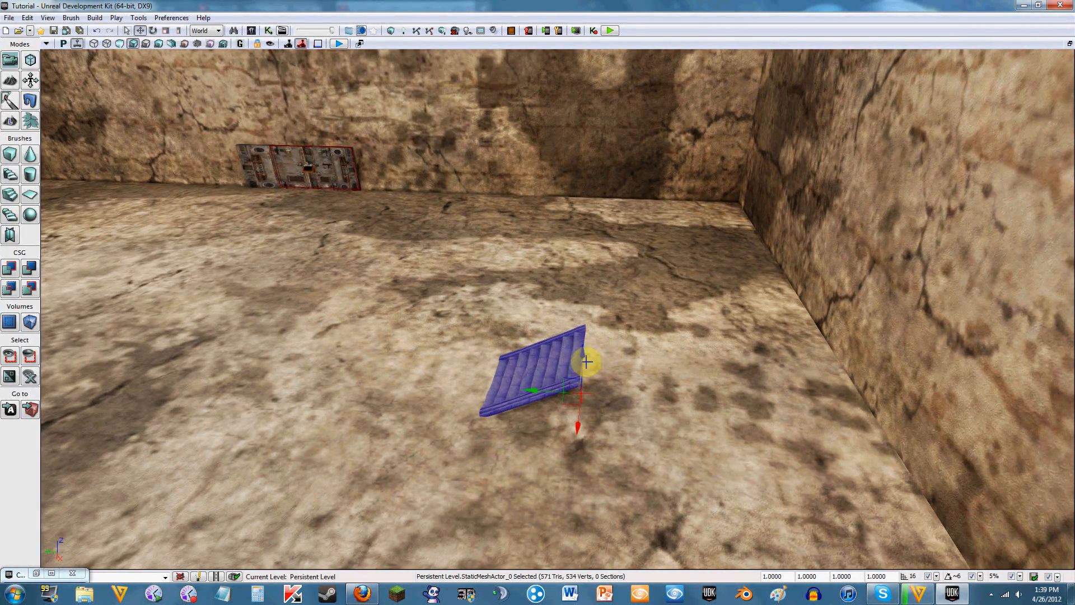
{"action": "mouse_move", "coordinate": [578, 427]}
{"action": "left_mouse_down"}
{"action": "mouse_move", "coordinate": [579, 411]}
{"action": "mouse_move", "coordinate": [578, 427]}
{"action": "left_mouse_up"}
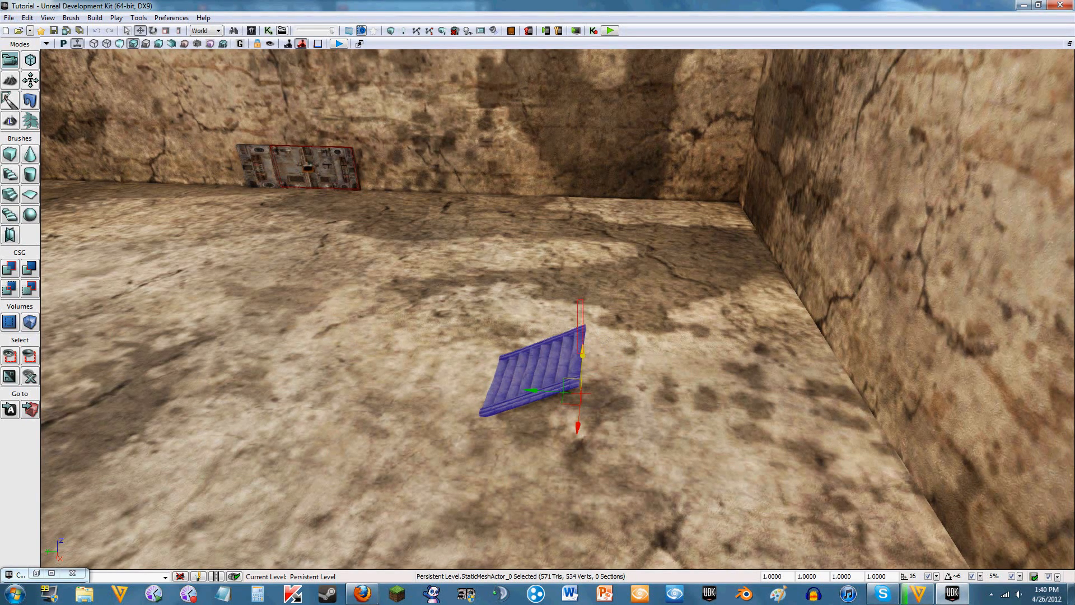
{"action": "left_click_drag", "start_coordinate": [583, 352], "coordinate": [586, 318], "text": "ctrl+alt"}
{"action": "left_click", "coordinate": [585, 360]}
{"action": "left_click", "coordinate": [576, 344]}
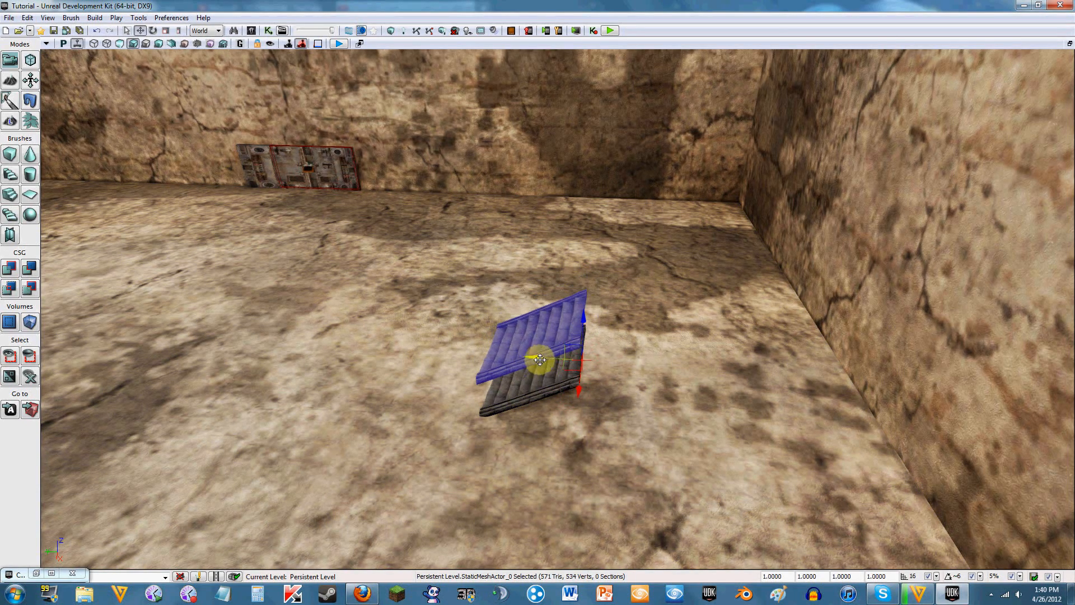
Shift the copied staircase along the Y and Z axes so it continues from the upper end of the first one.
{"action": "left_click_drag", "start_coordinate": [541, 360], "coordinate": [632, 359]}
{"action": "right_click_drag", "start_coordinate": [765, 379], "coordinate": [798, 381]}
{"action": "left_click_drag", "start_coordinate": [766, 348], "coordinate": [764, 345]}
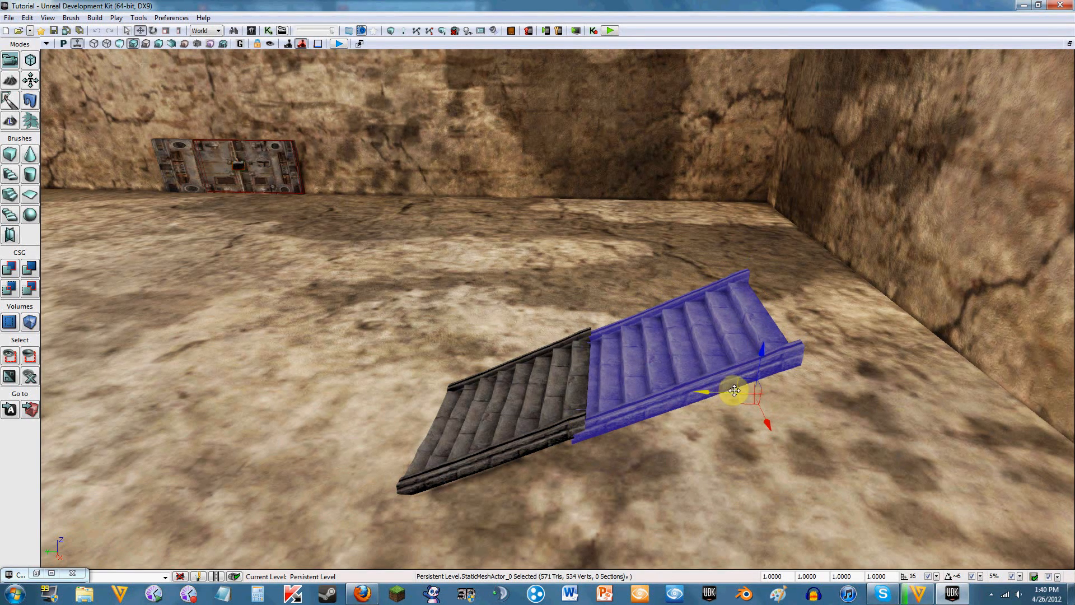
{"action": "left_click_drag", "start_coordinate": [730, 391], "coordinate": [736, 390]}
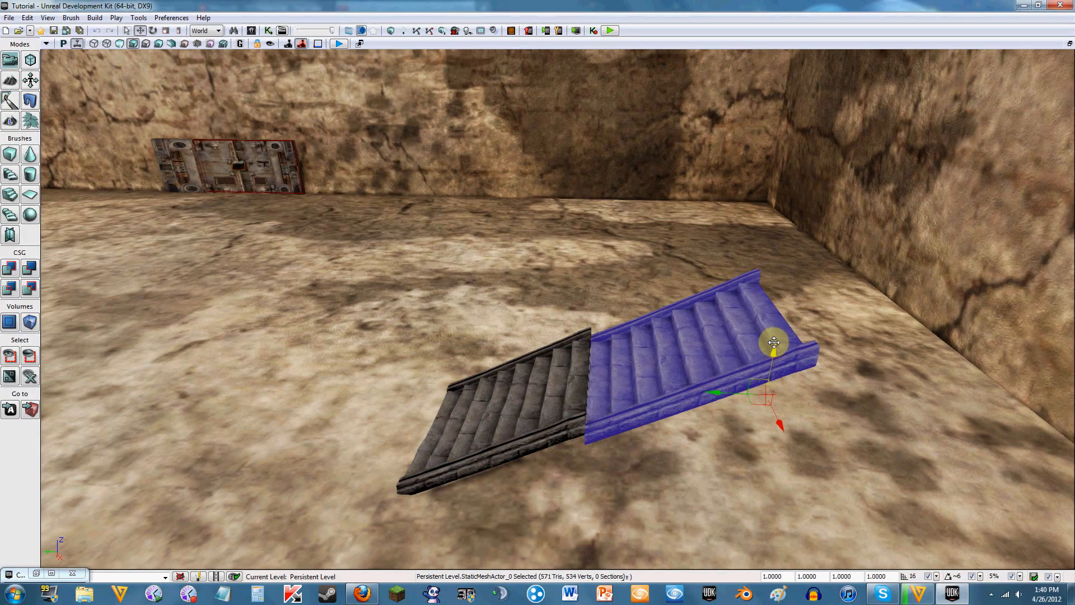
{"action": "left_click_drag", "start_coordinate": [774, 340], "coordinate": [774, 336]}
{"action": "mouse_move", "coordinate": [705, 401]}
{"action": "right_mouse_down"}
{"action": "mouse_move", "coordinate": [784, 399]}
{"action": "mouse_move", "coordinate": [713, 413]}
{"action": "right_mouse_up"}
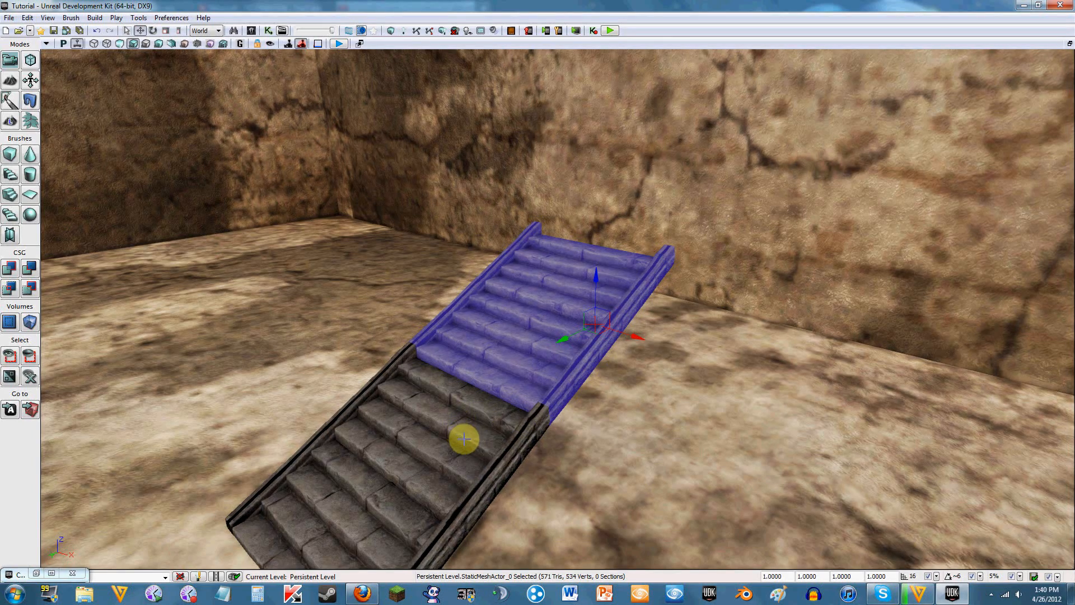
Inspect the joint between the lower and upper stair pieces, selecting each and viewing the flight from several sides.
{"action": "left_click", "coordinate": [536, 459]}
{"action": "right_click_drag", "start_coordinate": [537, 303], "coordinate": [491, 427]}
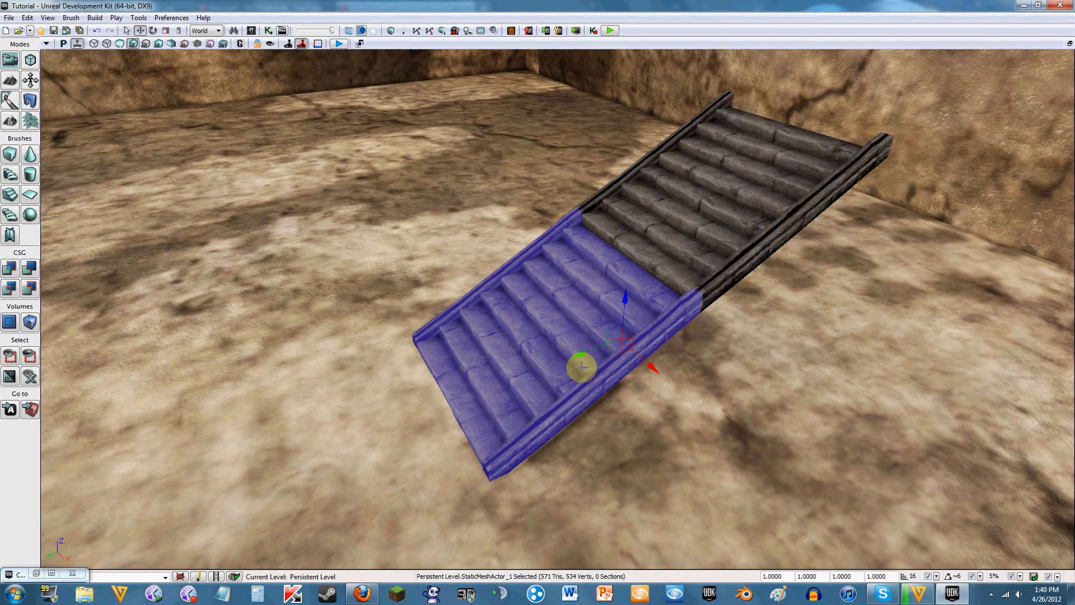
{"action": "left_click", "coordinate": [688, 253]}
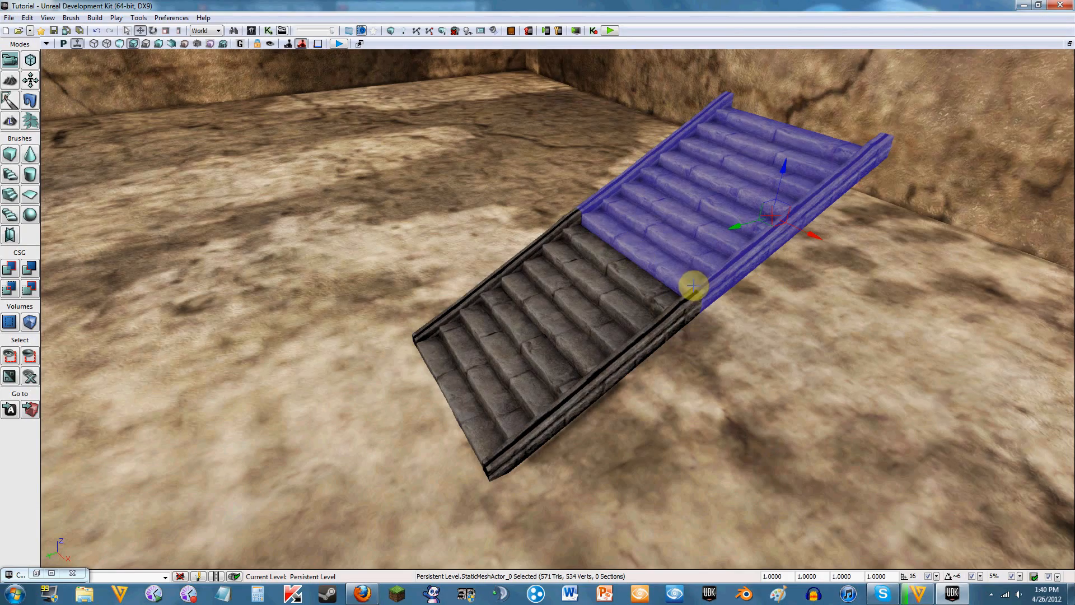
{"action": "right_click_drag", "start_coordinate": [644, 263], "coordinate": [448, 157]}
{"action": "right_click_drag", "start_coordinate": [694, 381], "coordinate": [677, 357]}
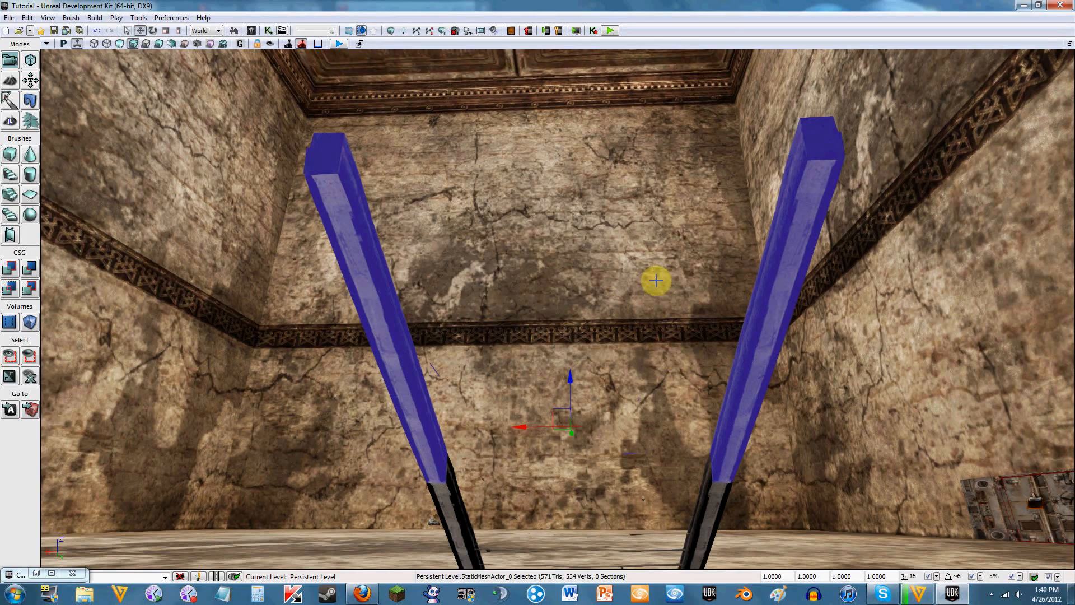
{"action": "right_click_drag", "start_coordinate": [656, 280], "coordinate": [664, 319]}
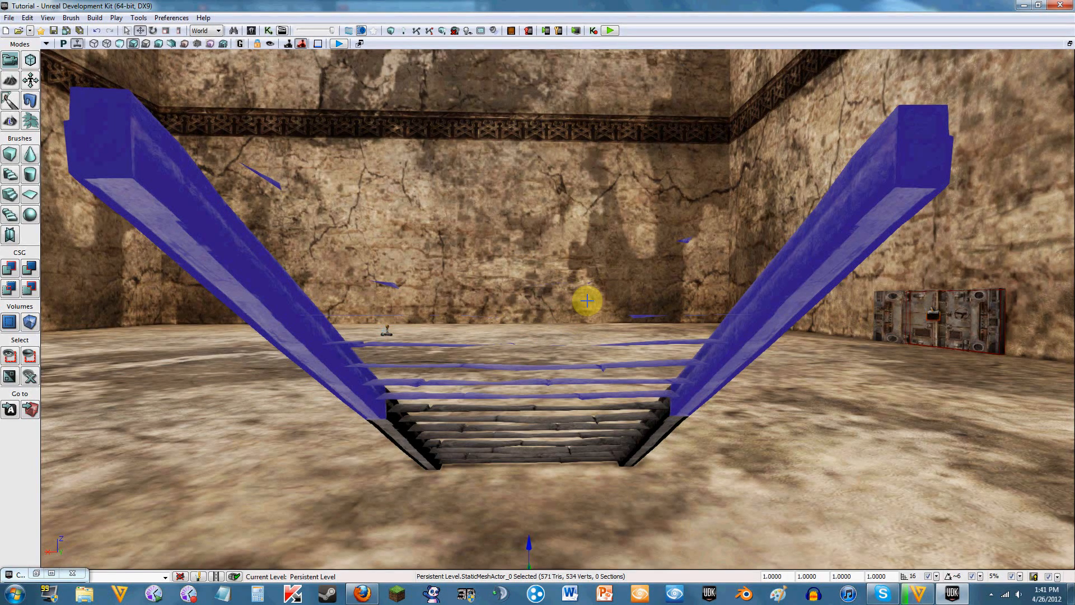
{"action": "right_click_drag", "start_coordinate": [586, 310], "coordinate": [644, 290]}
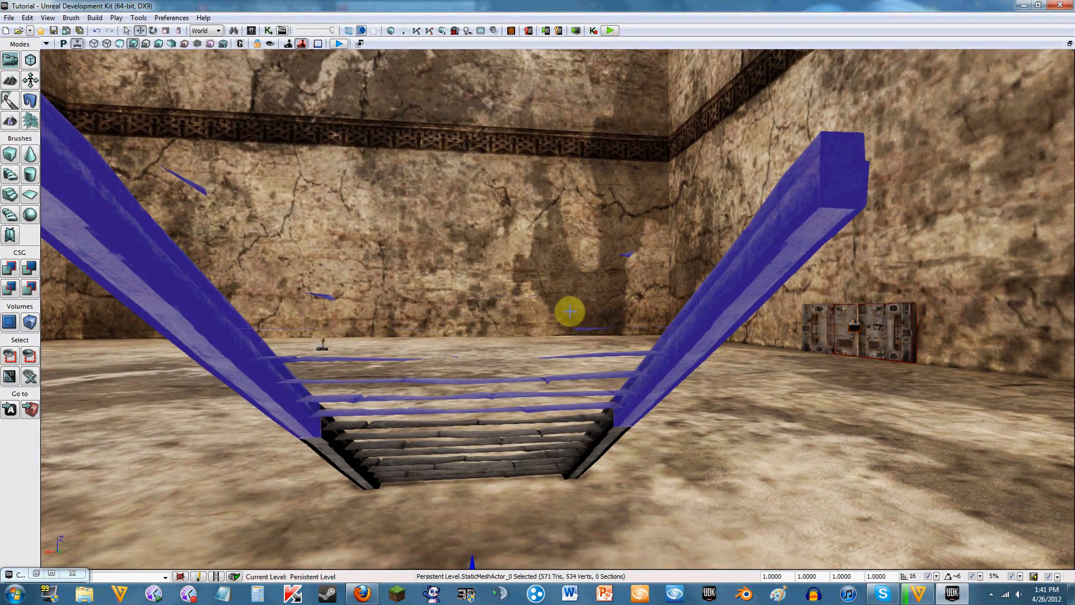
{"action": "right_click_drag", "start_coordinate": [540, 335], "coordinate": [818, 347]}
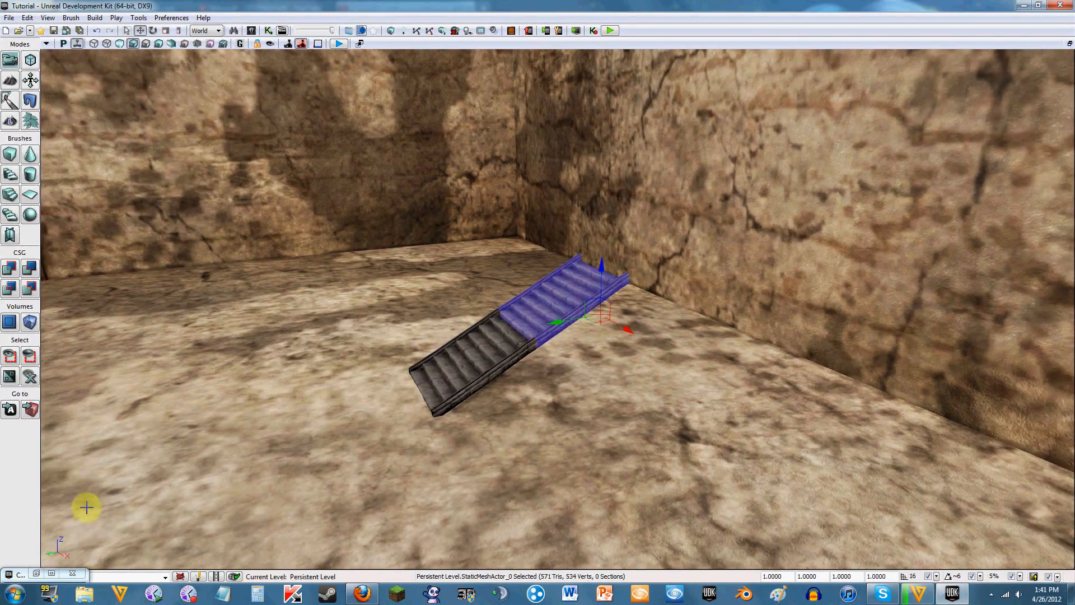
Place the S_ASC_Floor_SM_StairsSid01 mesh from the Content Browser on the floor, away from the joined staircase.
{"action": "left_click", "coordinate": [55, 572]}
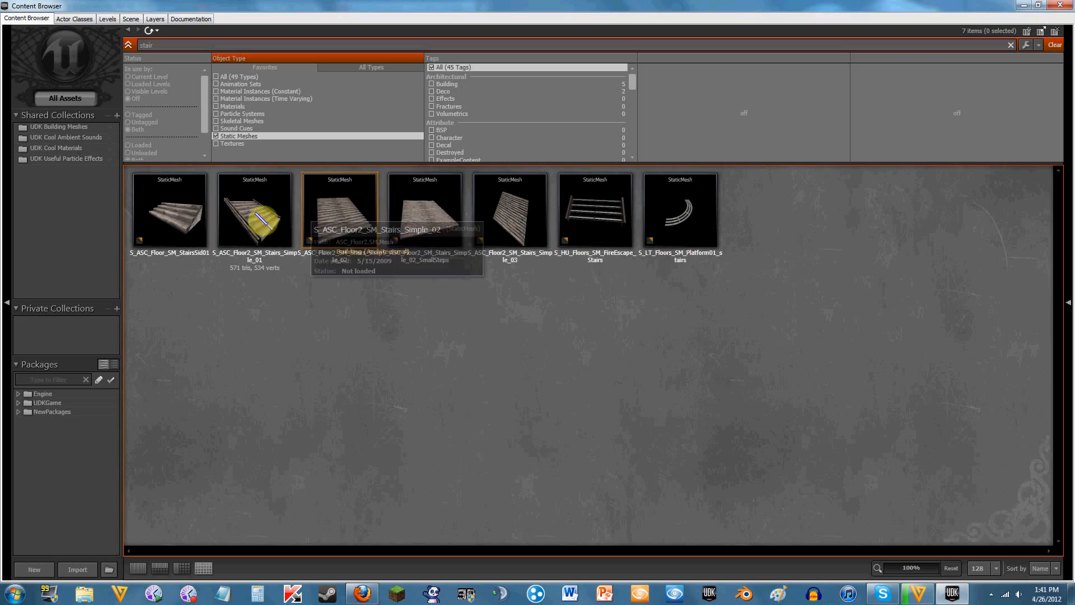
{"action": "left_click_drag", "start_coordinate": [188, 216], "coordinate": [186, 263]}
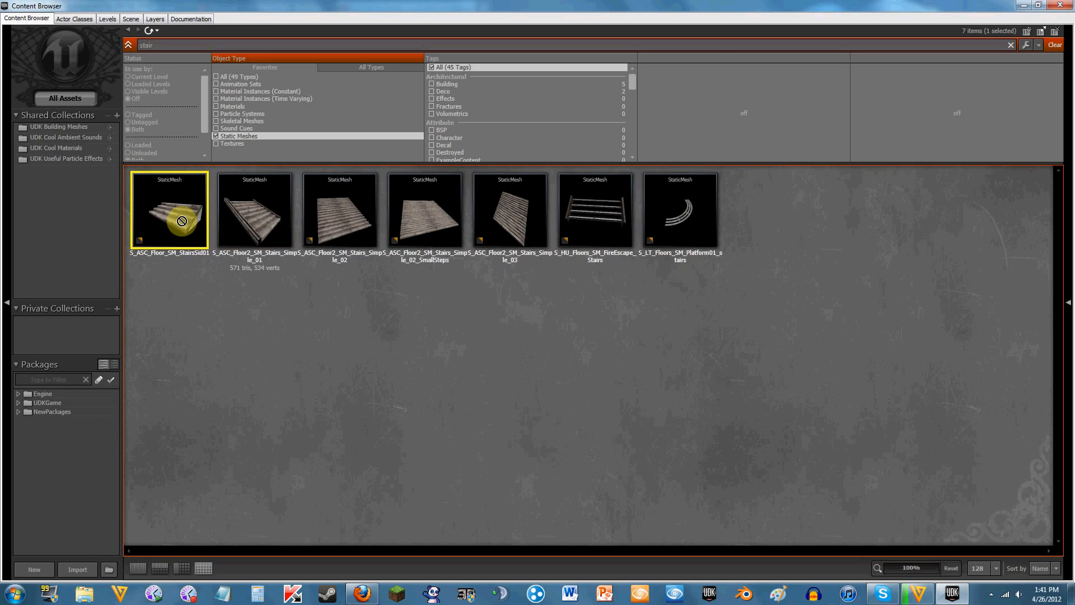
{"action": "left_click", "coordinate": [1024, 5]}
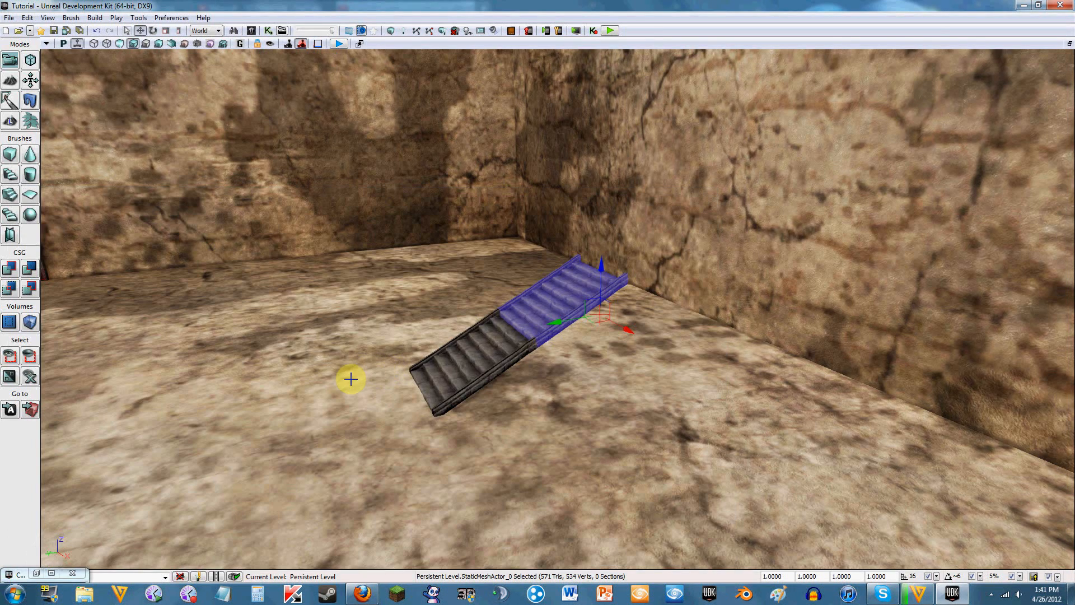
{"action": "key", "text": "ctrl+shift+f"}
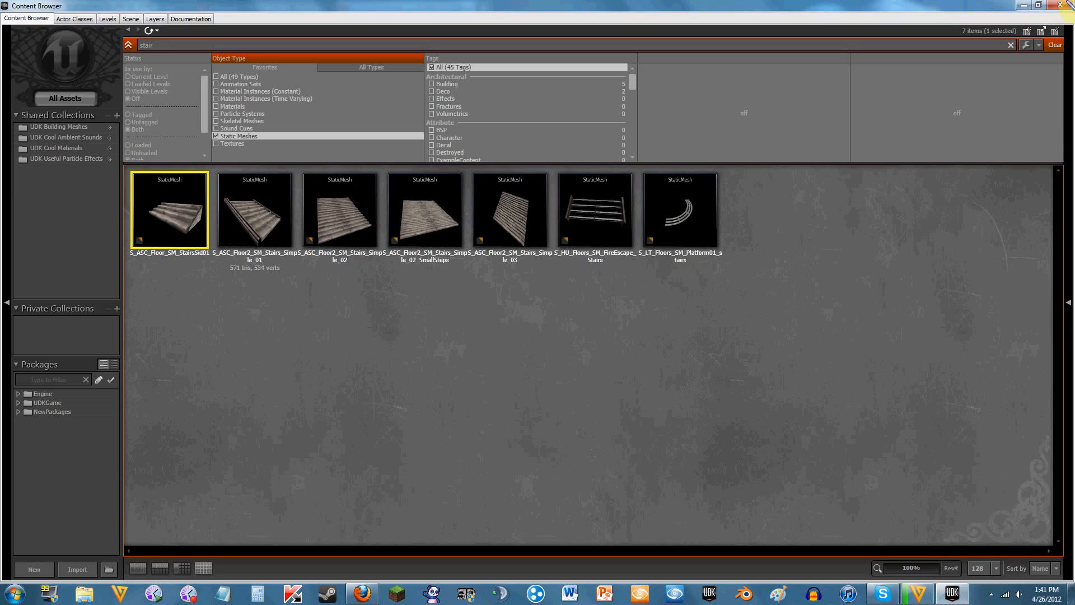
{"action": "left_click", "coordinate": [1041, 5]}
{"action": "left_click_drag", "start_coordinate": [653, 233], "coordinate": [135, 409]}
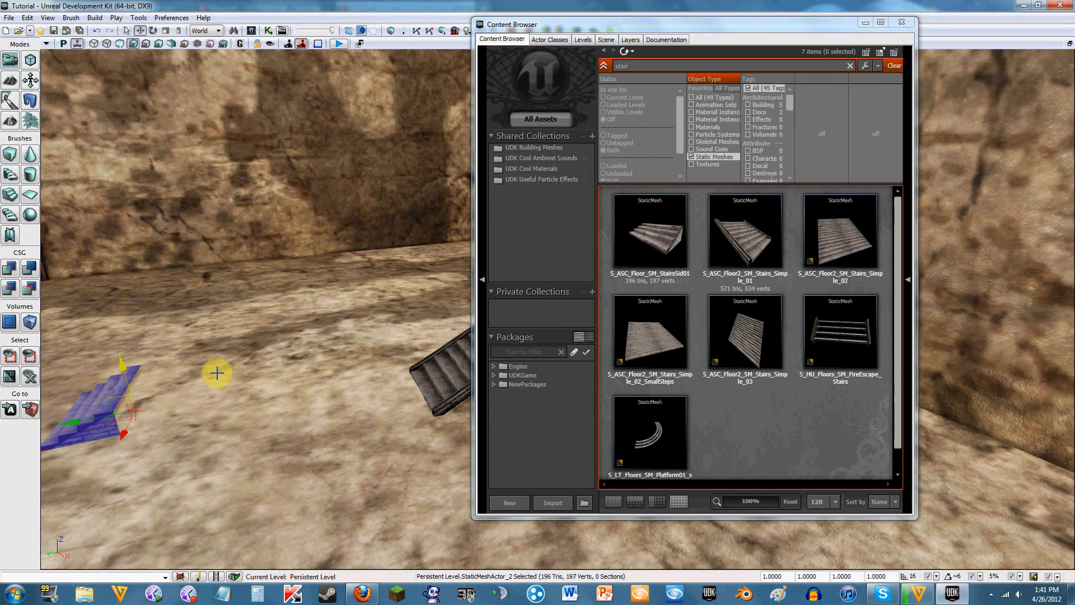
Raise the side-stairs mesh along the Z axis and get the Content Browser out of the way.
{"action": "right_click_drag", "start_coordinate": [217, 373], "coordinate": [384, 315]}
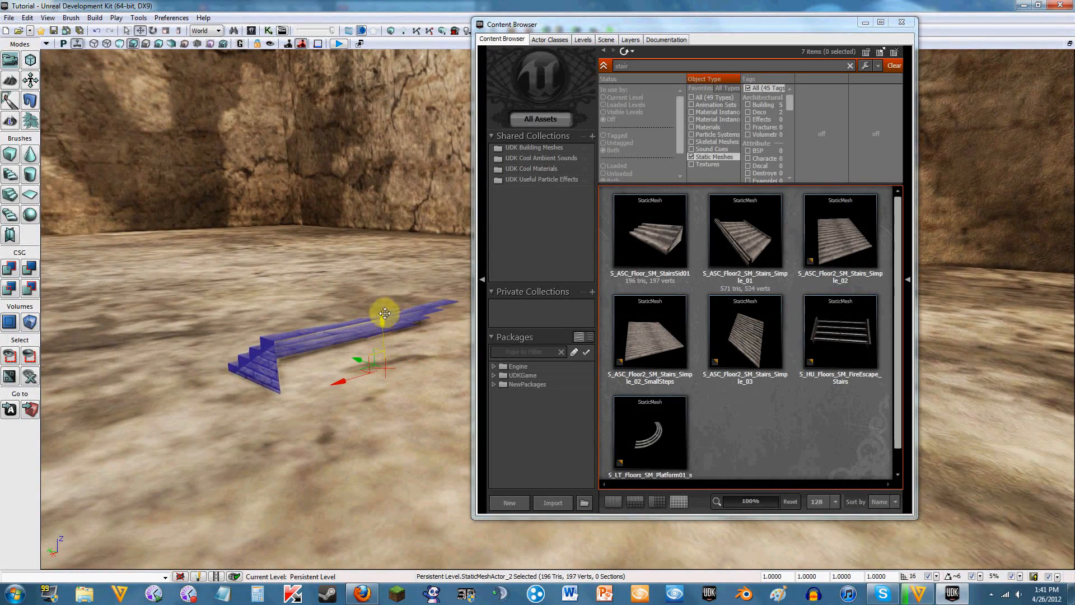
{"action": "left_click_drag", "start_coordinate": [384, 314], "coordinate": [386, 259]}
{"action": "left_click_drag", "start_coordinate": [419, 343], "coordinate": [421, 341]}
{"action": "left_click", "coordinate": [866, 23]}
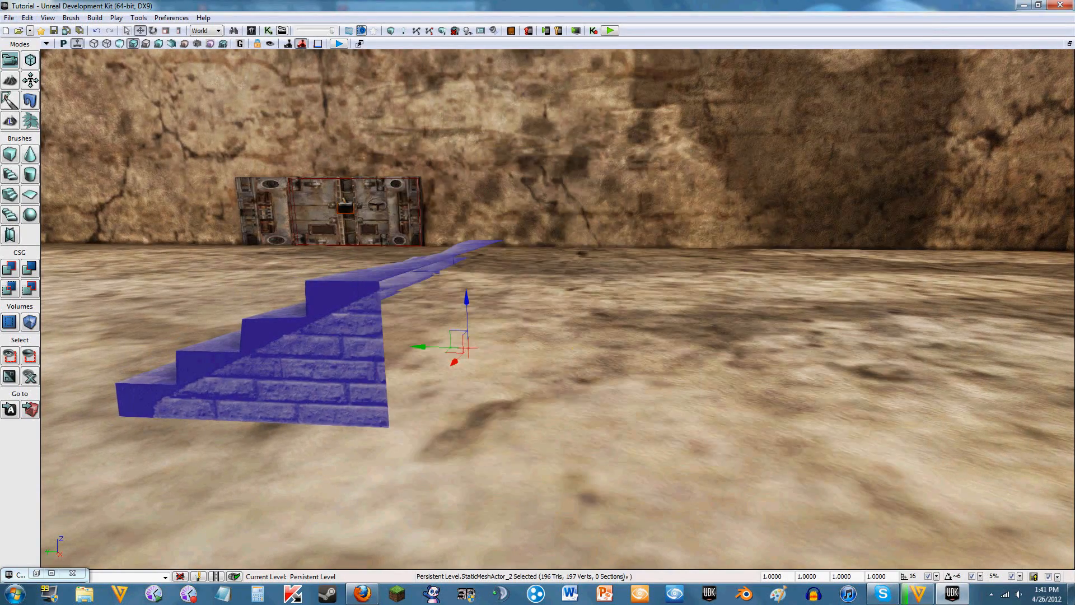
Compare the side-stairs mesh with the joined staircase and delete the side-stairs mesh.
{"action": "right_click_drag", "start_coordinate": [616, 302], "coordinate": [575, 366]}
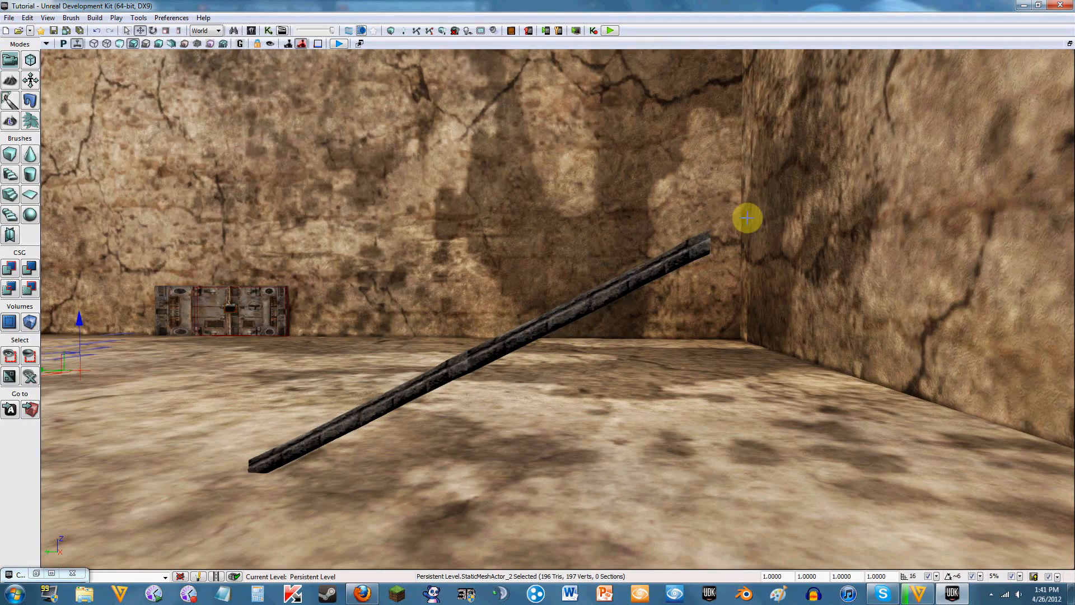
{"action": "right_click_drag", "start_coordinate": [616, 302], "coordinate": [689, 168]}
{"action": "right_click_drag", "start_coordinate": [431, 288], "coordinate": [297, 269]}
{"action": "right_click_drag", "start_coordinate": [510, 380], "coordinate": [417, 355]}
{"action": "right_click_drag", "start_coordinate": [488, 302], "coordinate": [596, 308]}
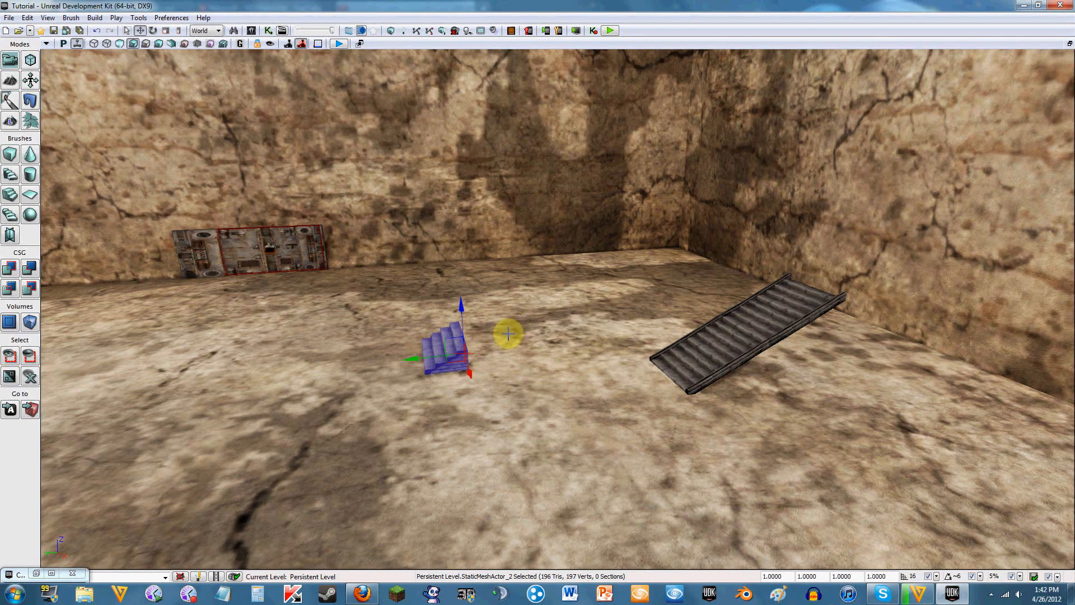
{"action": "key", "text": "Delete"}
{"action": "right_click_drag", "start_coordinate": [600, 328], "coordinate": [587, 304]}
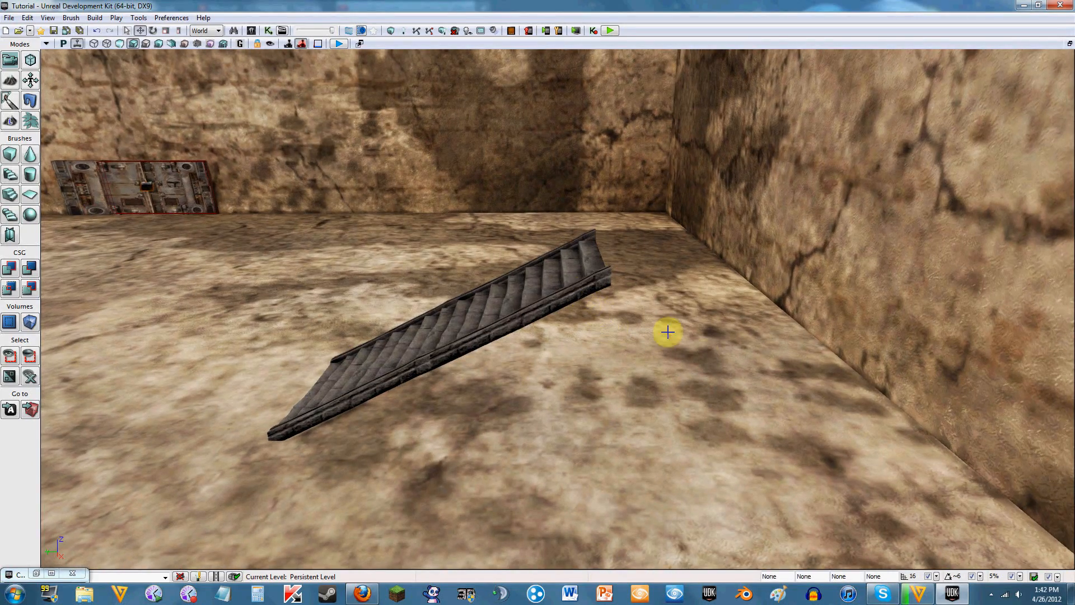
Undo the last edit and select the lower and upper stair pieces together.
{"action": "key", "text": "ctrl+z"}
{"action": "right_click_drag", "start_coordinate": [703, 343], "coordinate": [698, 343]}
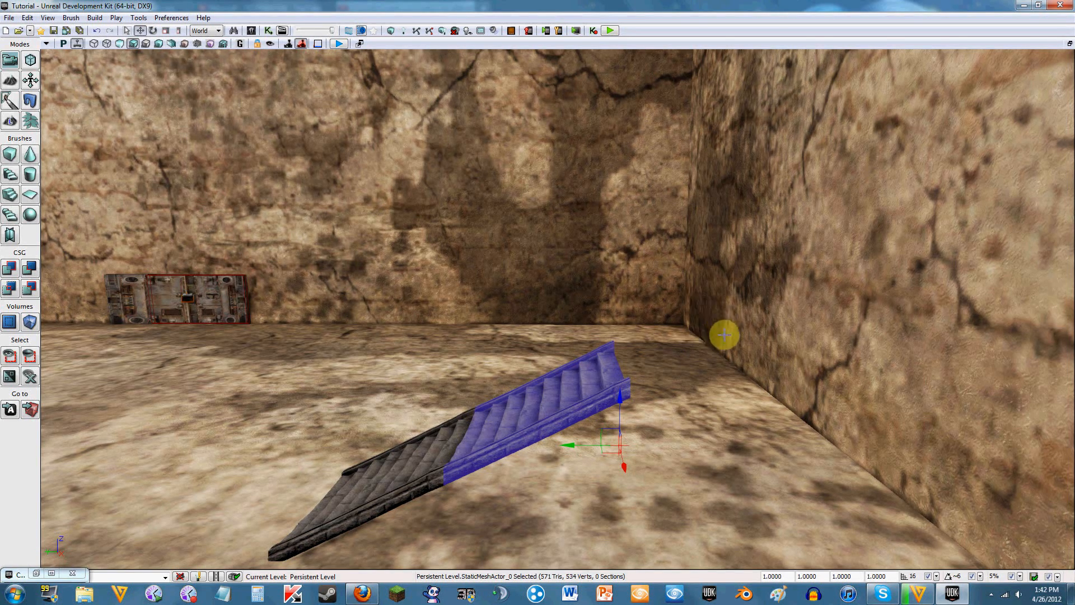
{"action": "right_click_drag", "start_coordinate": [724, 336], "coordinate": [724, 355]}
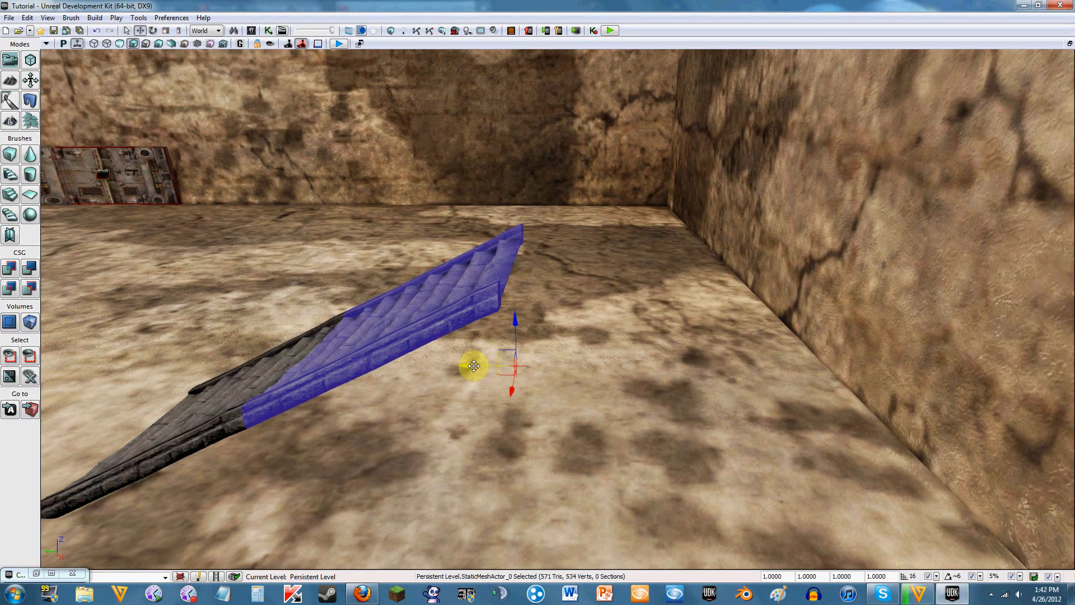
{"action": "mouse_move", "coordinate": [473, 365]}
{"action": "left_mouse_down", "text": "ctrl"}
{"action": "mouse_move", "coordinate": [478, 348]}
{"action": "mouse_move", "coordinate": [490, 367]}
{"action": "left_mouse_up", "text": "ctrl"}
{"action": "right_click_drag", "start_coordinate": [451, 392], "coordinate": [435, 380]}
{"action": "left_click", "coordinate": [445, 370], "text": "ctrl"}
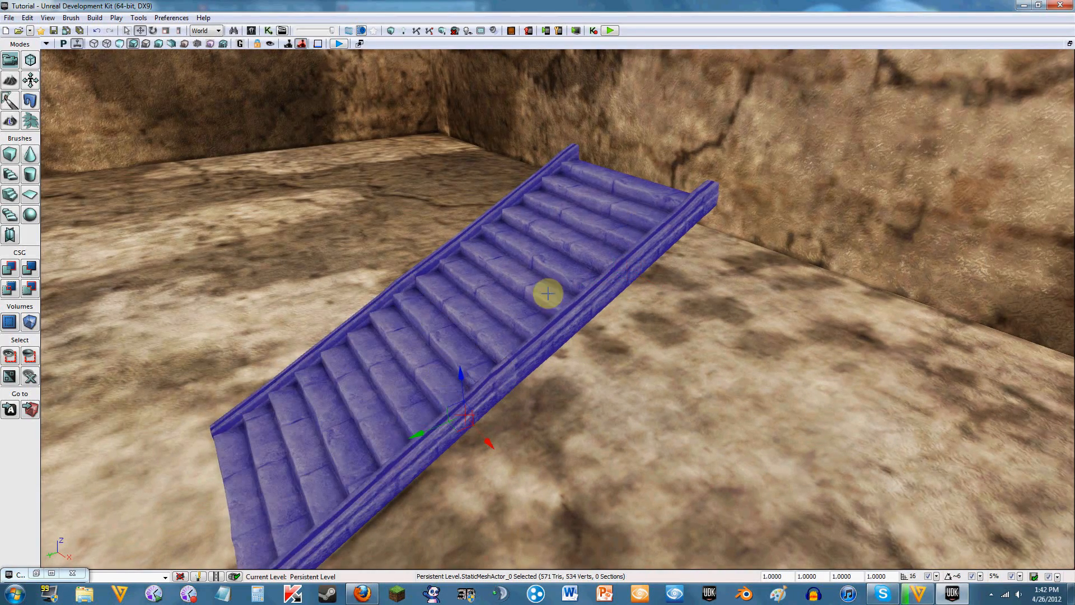
{"action": "right_click_drag", "start_coordinate": [622, 330], "coordinate": [640, 348]}
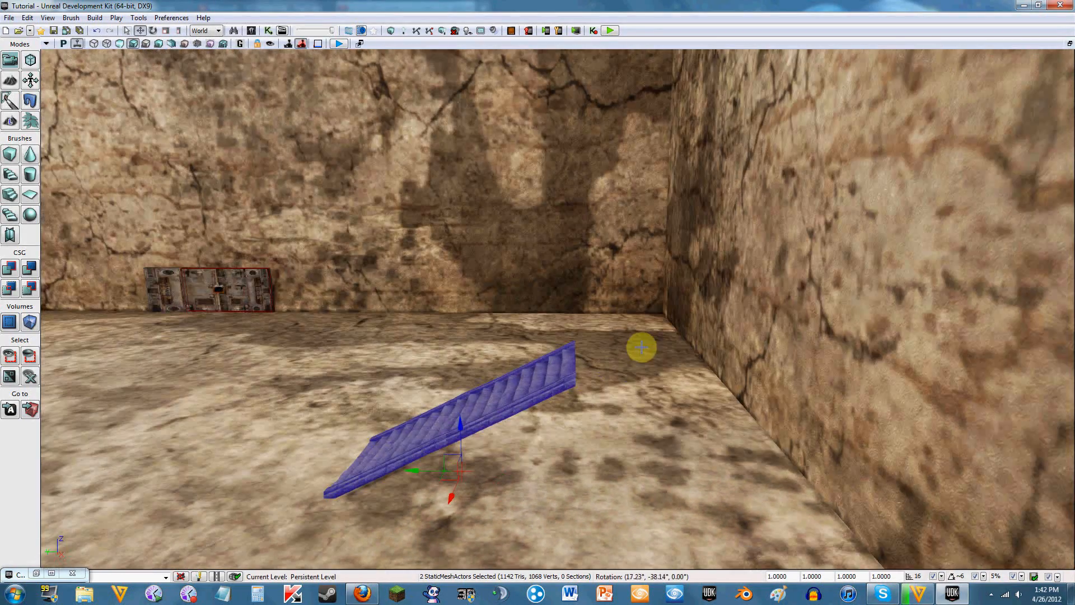
{"action": "right_click_drag", "start_coordinate": [519, 408], "coordinate": [519, 409]}
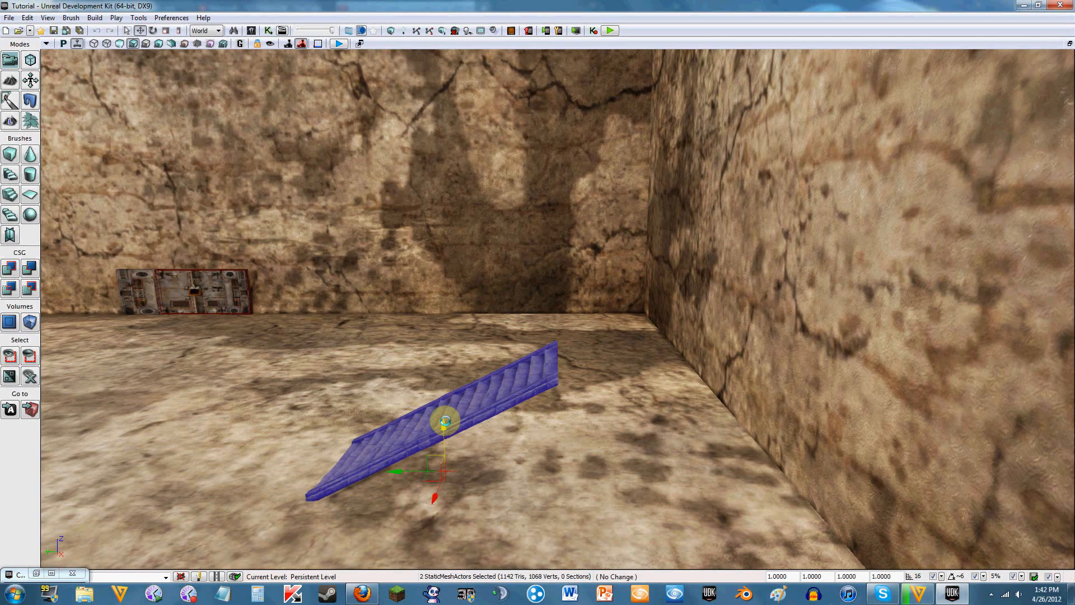
Duplicate the two stair pieces upward and shift the copies along the Y and Z axes to continue from the flight's upper end.
{"action": "left_click_drag", "start_coordinate": [445, 421], "coordinate": [446, 281], "text": "alt"}
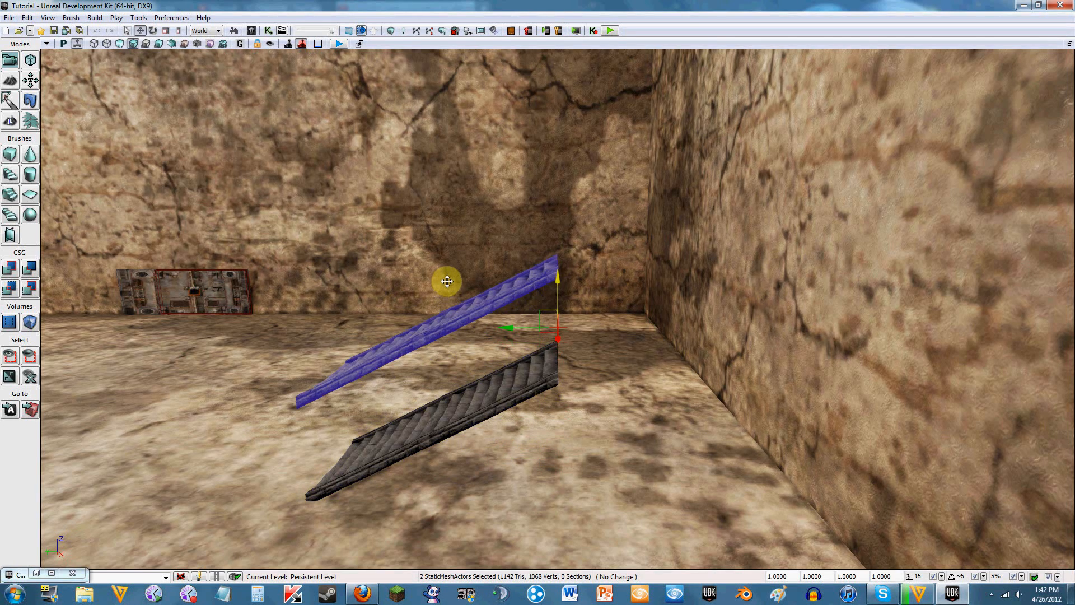
{"action": "left_click_drag", "start_coordinate": [510, 328], "coordinate": [739, 320]}
{"action": "left_click_drag", "start_coordinate": [784, 267], "coordinate": [780, 253]}
{"action": "left_click_drag", "start_coordinate": [744, 315], "coordinate": [754, 313]}
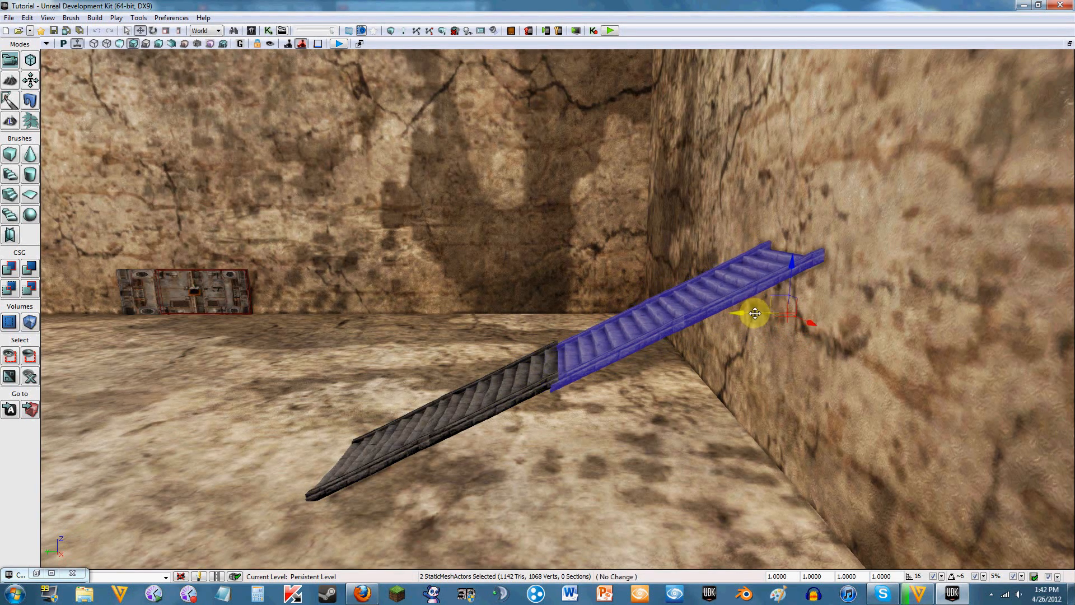
{"action": "left_click_drag", "start_coordinate": [789, 260], "coordinate": [788, 255]}
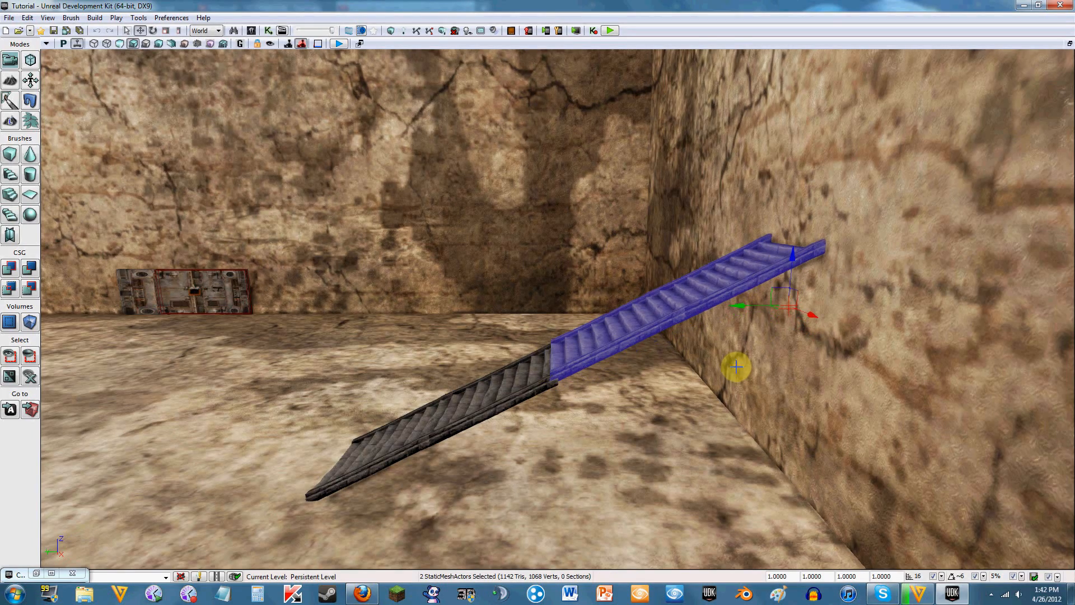
{"action": "right_click_drag", "start_coordinate": [735, 366], "coordinate": [745, 373]}
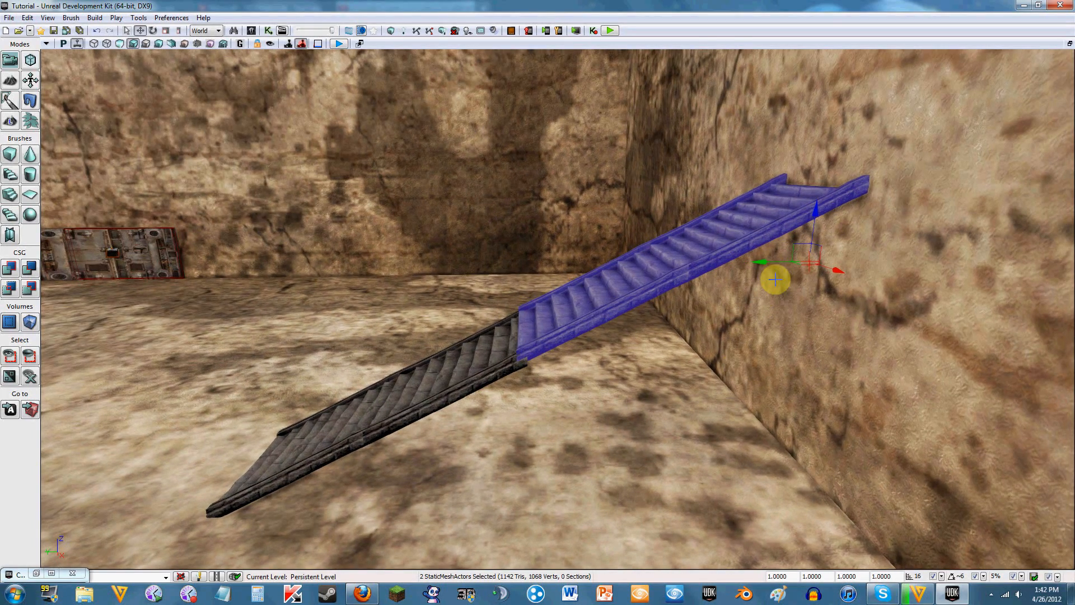
{"action": "left_click_drag", "start_coordinate": [766, 261], "coordinate": [771, 261]}
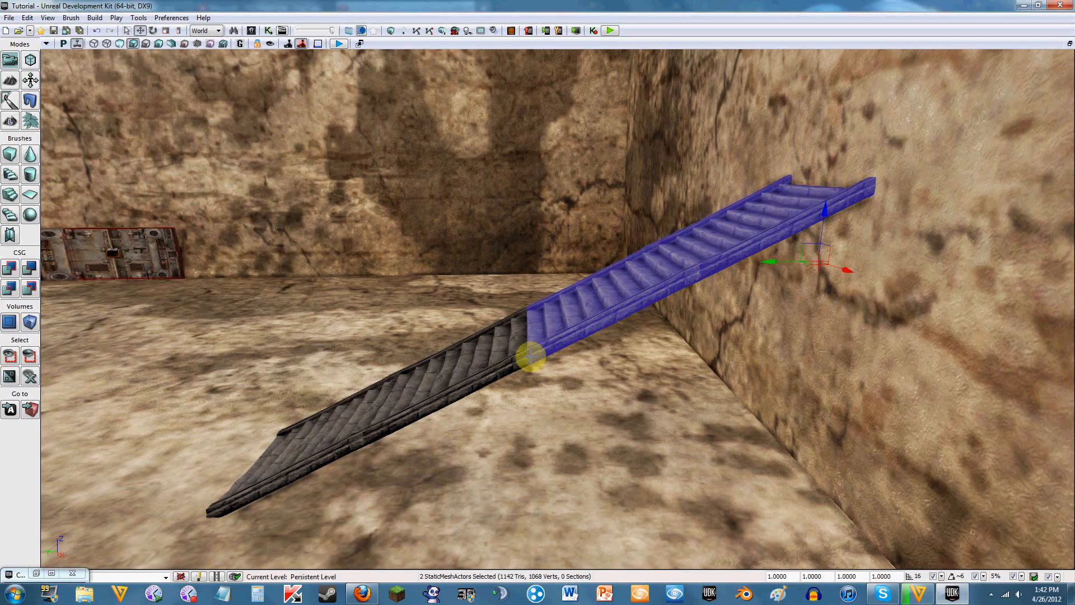
Add the two lower stair pieces to the selection and duplicate the whole four-piece flight sideways along the X axis.
{"action": "left_click", "coordinate": [390, 407], "text": "ctrl"}
{"action": "left_click", "coordinate": [344, 423], "text": "ctrl"}
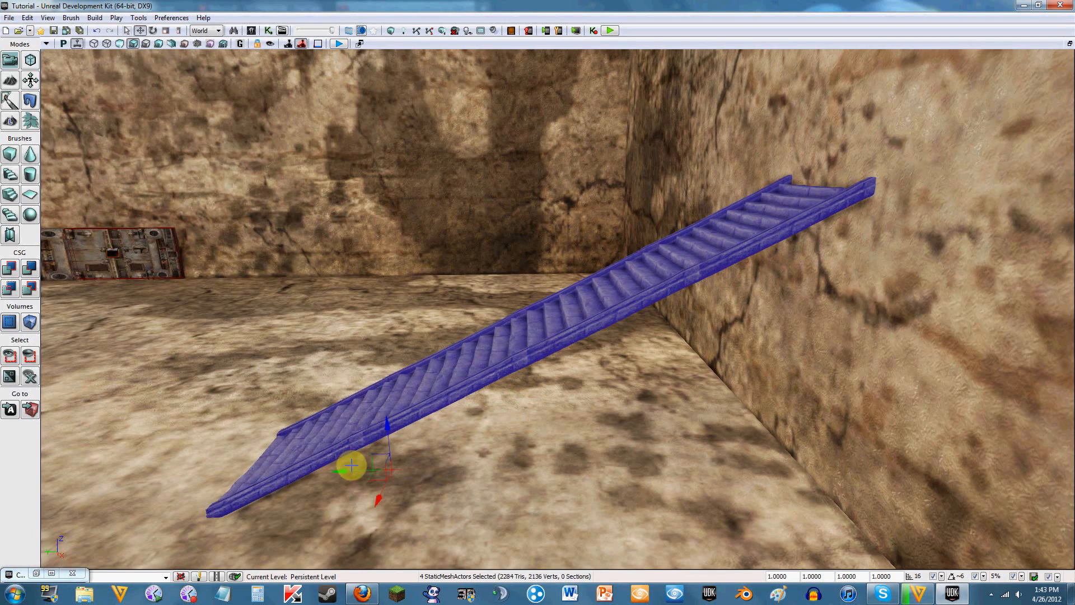
{"action": "right_click_drag", "start_coordinate": [581, 386], "coordinate": [688, 403]}
{"action": "key", "text": "d"}
{"action": "key", "text": "a"}
{"action": "right_click_drag", "start_coordinate": [577, 420], "coordinate": [583, 384]}
{"action": "scroll", "coordinate": [564, 359], "scroll_direction": "down", "scroll_amount": 3}
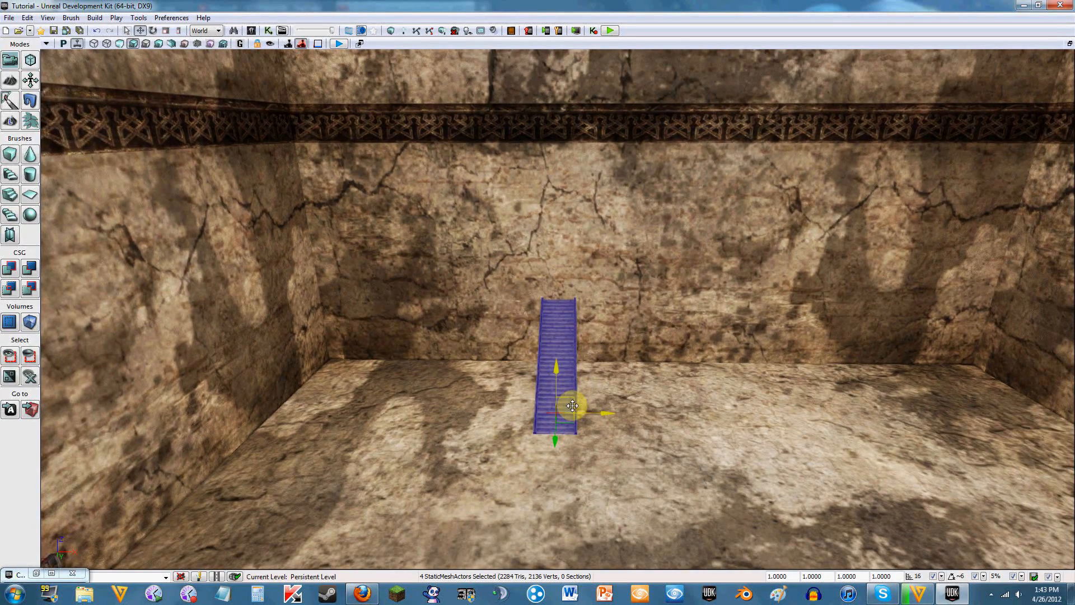
{"action": "left_click_drag", "start_coordinate": [610, 413], "coordinate": [632, 411], "text": "alt"}
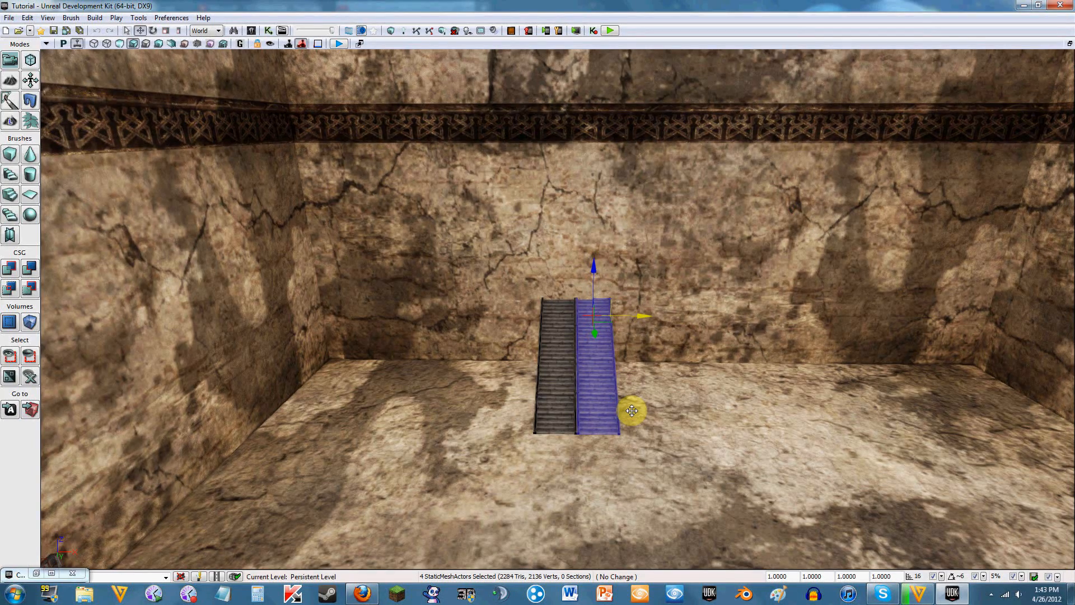
Fine-tune the copied flight's position along the X axis so its side rail meets the original flight's rail.
{"action": "mouse_move", "coordinate": [677, 404]}
{"action": "right_mouse_down"}
{"action": "mouse_move", "coordinate": [703, 407]}
{"action": "mouse_move", "coordinate": [678, 416]}
{"action": "right_mouse_up"}
{"action": "scroll", "coordinate": [683, 362], "scroll_direction": "up", "scroll_amount": 2}
{"action": "scroll", "coordinate": [684, 363], "scroll_direction": "up", "scroll_amount": 4}
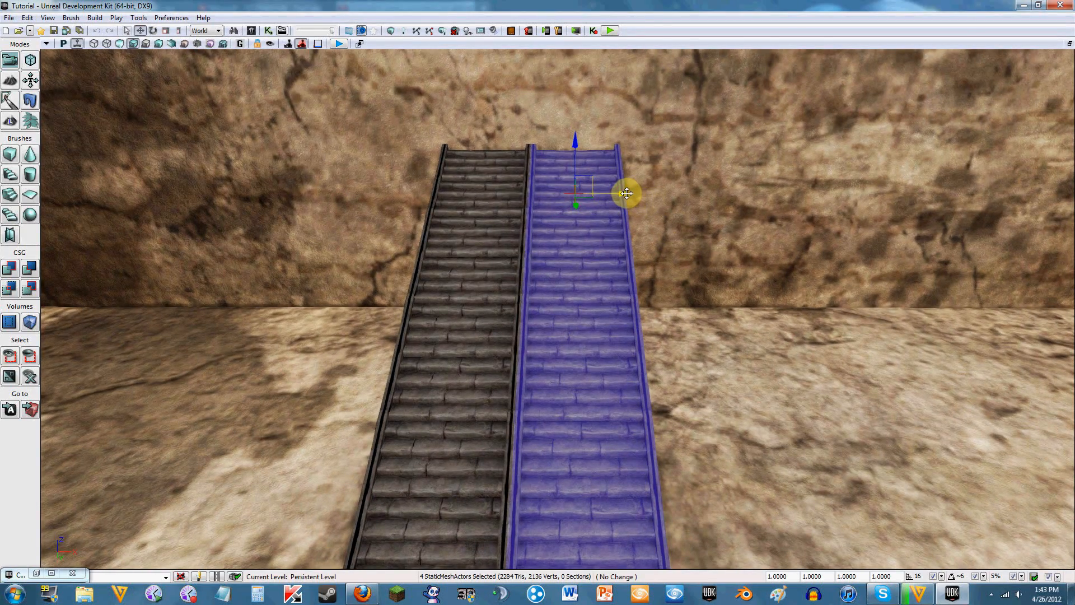
{"action": "left_click_drag", "start_coordinate": [626, 194], "coordinate": [620, 193]}
{"action": "right_click_drag", "start_coordinate": [664, 276], "coordinate": [665, 284]}
{"action": "scroll", "coordinate": [664, 275], "scroll_direction": "up", "scroll_amount": 3}
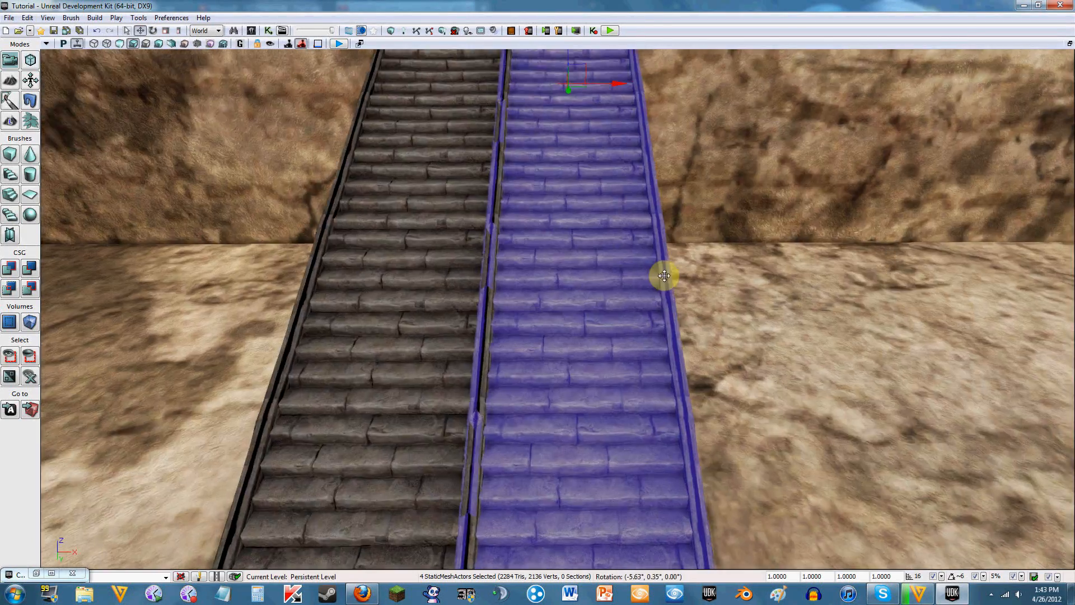
{"action": "scroll", "coordinate": [664, 276], "scroll_direction": "up", "scroll_amount": 1}
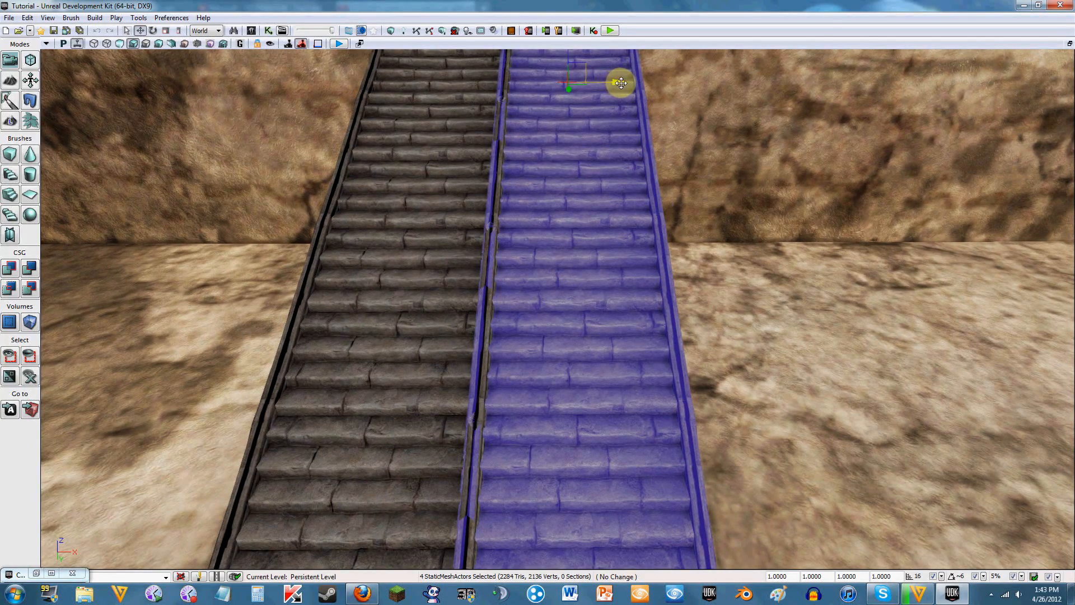
{"action": "left_click_drag", "start_coordinate": [621, 83], "coordinate": [627, 83]}
{"action": "right_click_drag", "start_coordinate": [620, 204], "coordinate": [619, 201]}
{"action": "scroll", "coordinate": [619, 204], "scroll_direction": "down", "scroll_amount": 6}
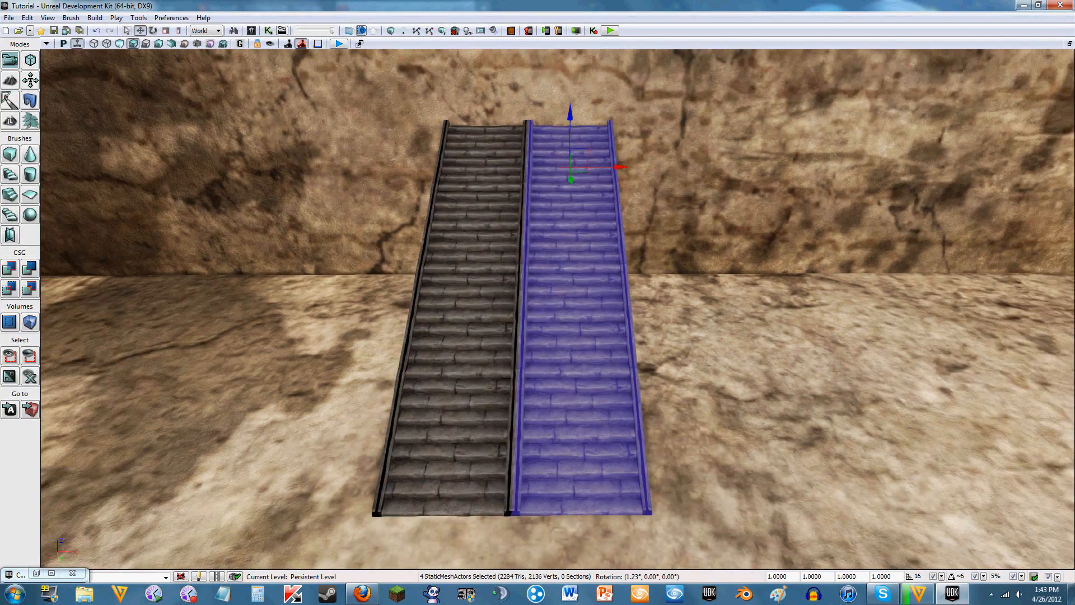
Add the four pieces of the original flight to the selection so both side-by-side flights are selected.
{"action": "scroll", "coordinate": [540, 302], "scroll_direction": "down", "scroll_amount": 5}
{"action": "right_click_drag", "start_coordinate": [540, 302], "coordinate": [540, 307]}
{"action": "scroll", "coordinate": [539, 302], "scroll_direction": "down", "scroll_amount": 6}
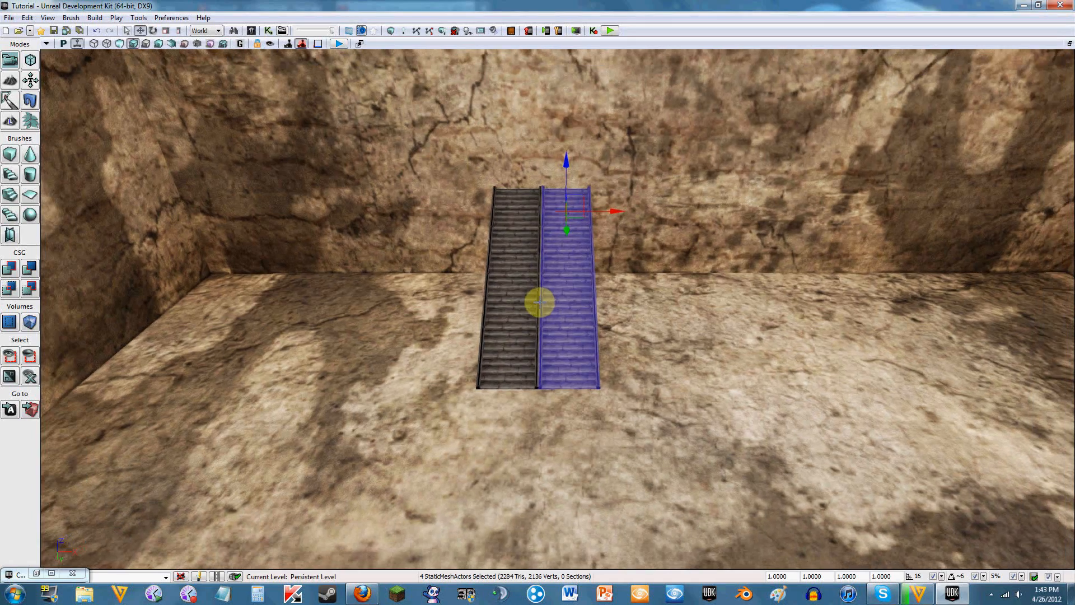
{"action": "left_click", "coordinate": [521, 215], "text": "ctrl"}
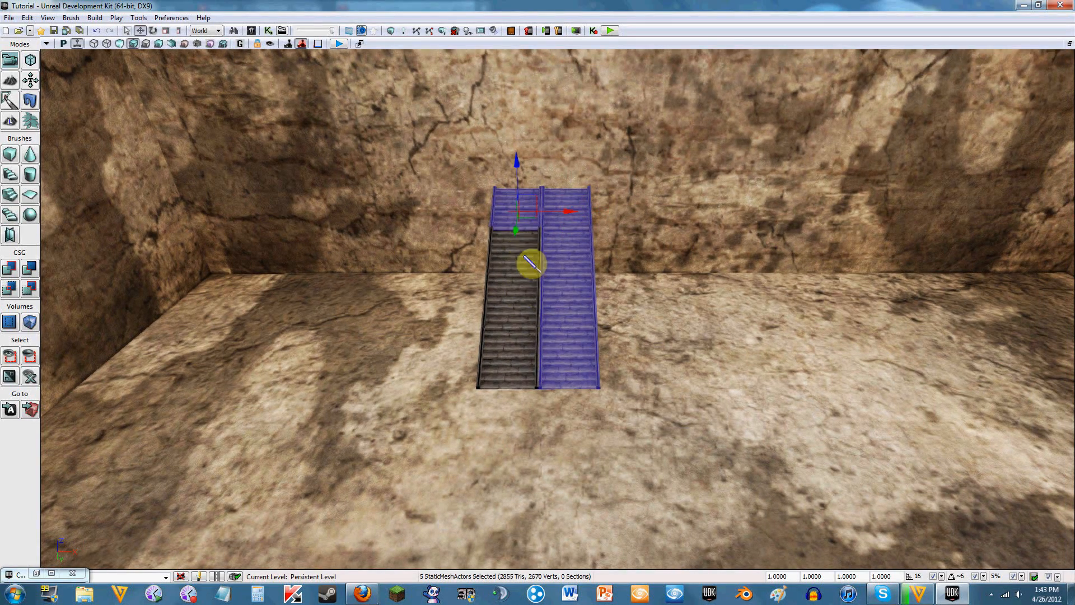
{"action": "left_click", "coordinate": [529, 265], "text": "ctrl"}
{"action": "left_click", "coordinate": [526, 305], "text": "ctrl"}
{"action": "left_click", "coordinate": [533, 371], "text": "ctrl"}
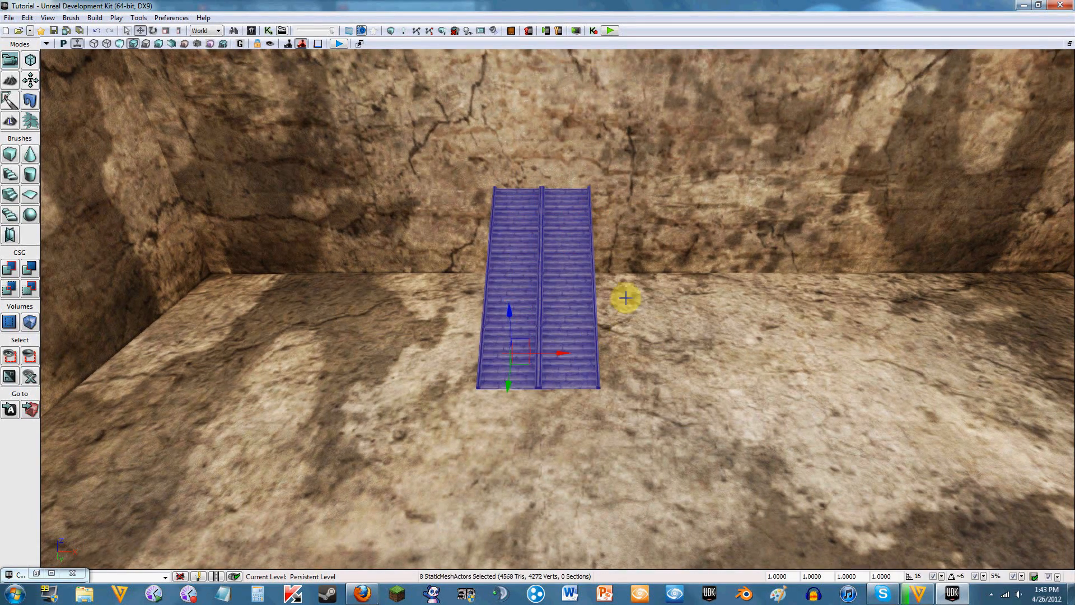
Examine the back wall, corners and floor around the two-flight-wide staircase from several viewpoints.
{"action": "scroll", "coordinate": [540, 302], "scroll_direction": "down", "scroll_amount": 5}
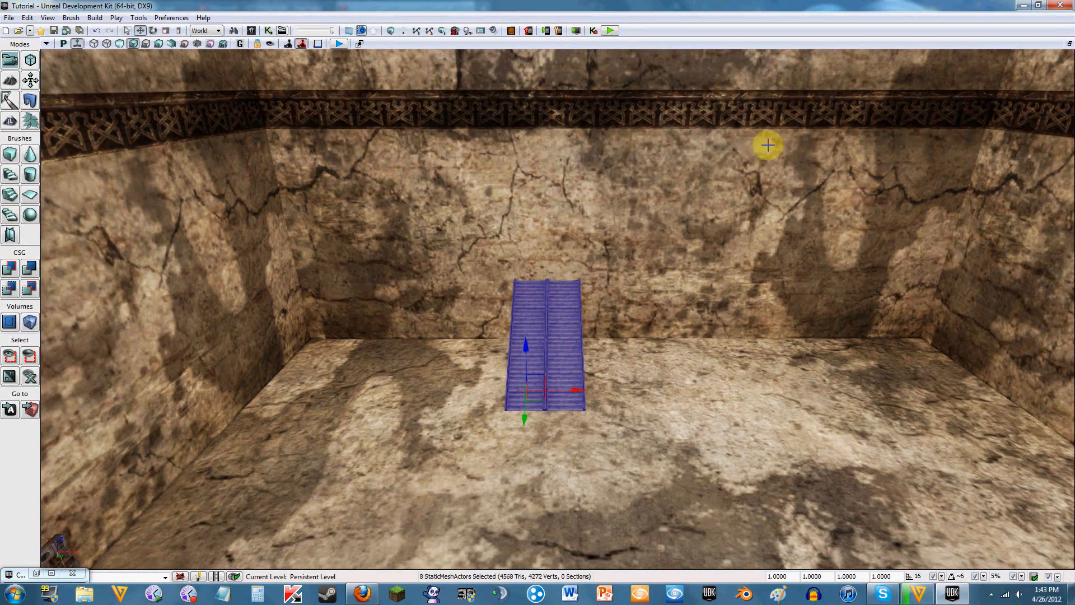
{"action": "right_click_drag", "start_coordinate": [768, 145], "coordinate": [768, 147]}
{"action": "right_click_drag", "start_coordinate": [705, 134], "coordinate": [705, 134]}
{"action": "right_click_drag", "start_coordinate": [736, 245], "coordinate": [736, 245]}
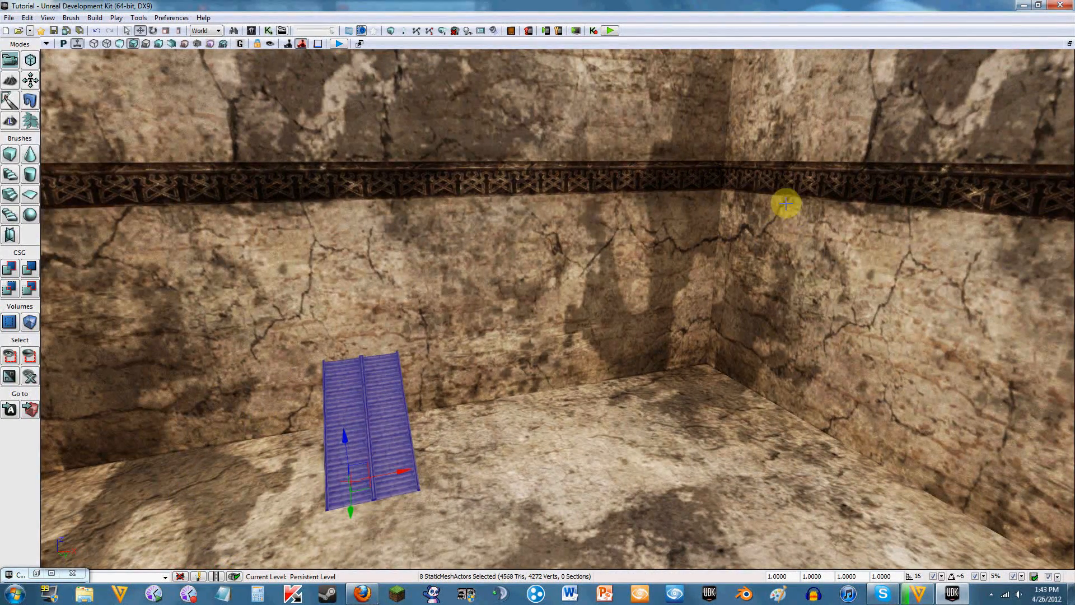
{"action": "right_click_drag", "start_coordinate": [786, 204], "coordinate": [496, 313]}
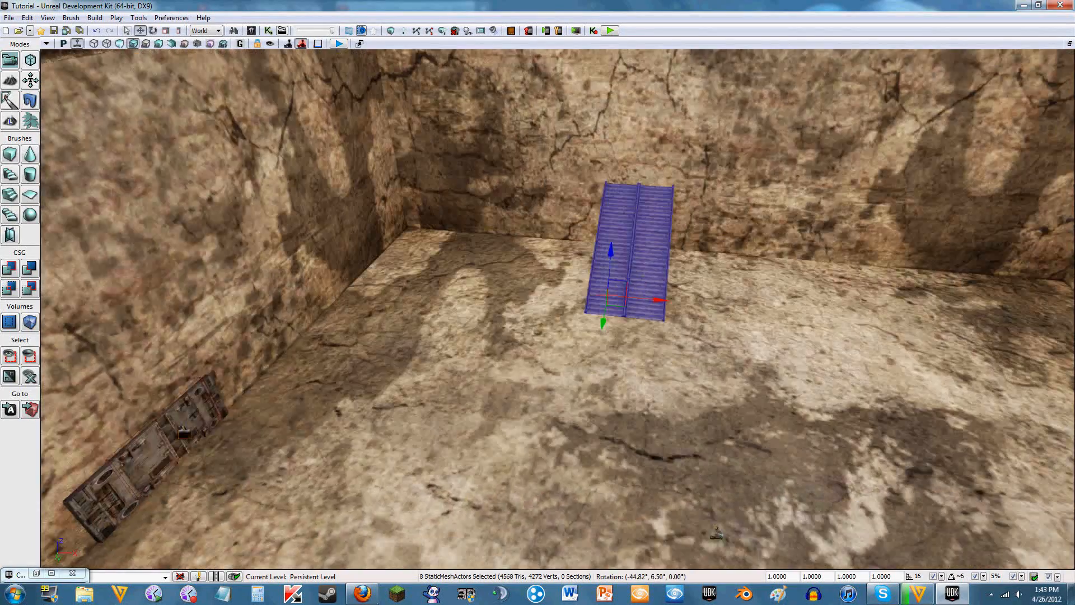
{"action": "scroll", "coordinate": [568, 280], "scroll_direction": "up", "scroll_amount": 2}
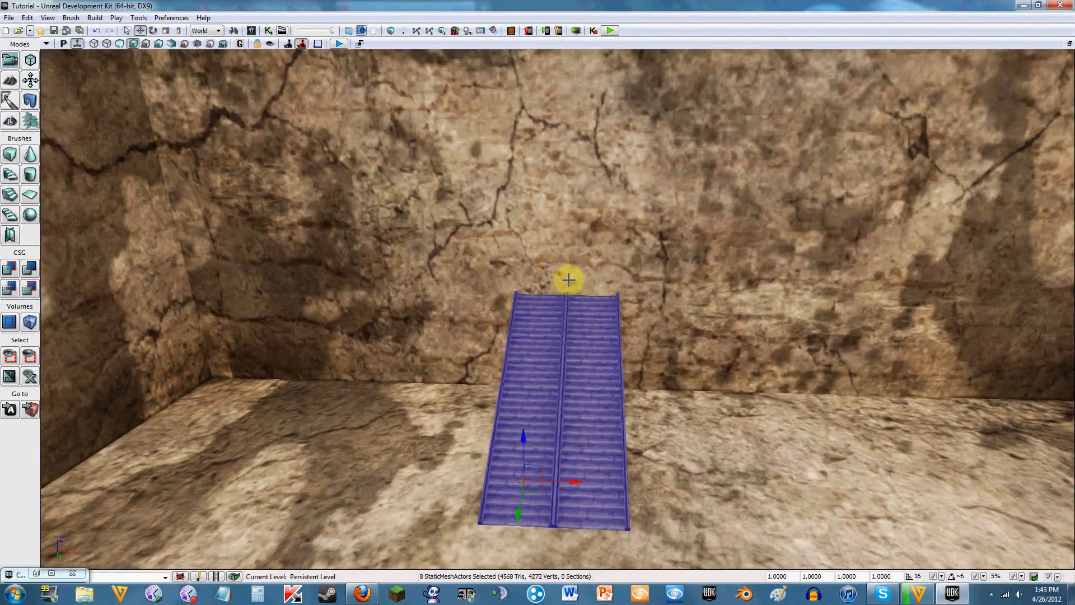
{"action": "left_click_drag", "start_coordinate": [564, 261], "coordinate": [471, 345]}
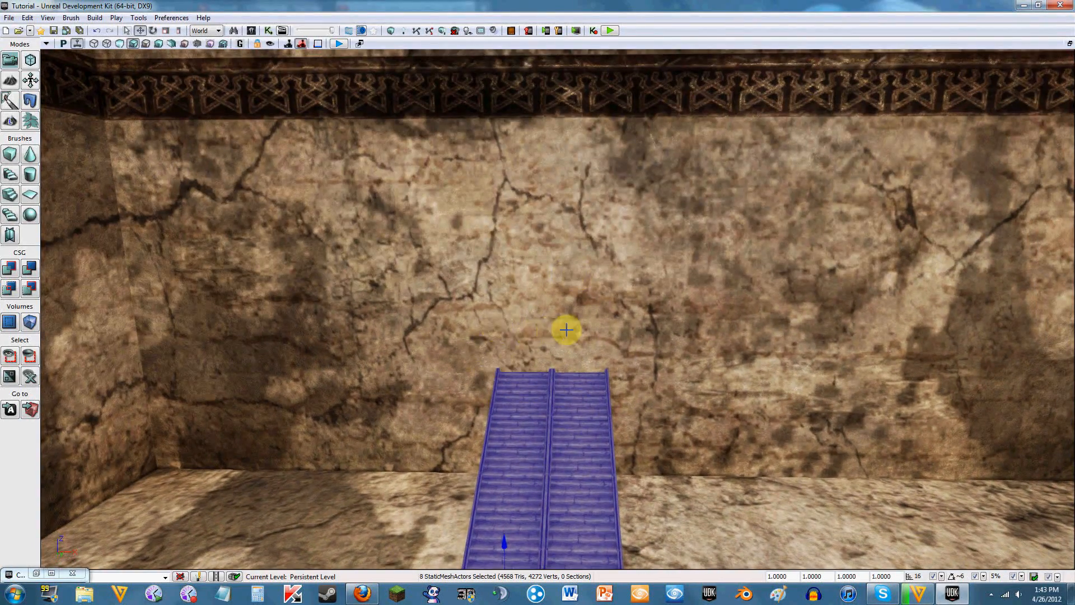
{"action": "left_click_drag", "start_coordinate": [580, 318], "coordinate": [480, 307]}
{"action": "scroll", "coordinate": [878, 235], "scroll_direction": "down", "scroll_amount": 2}
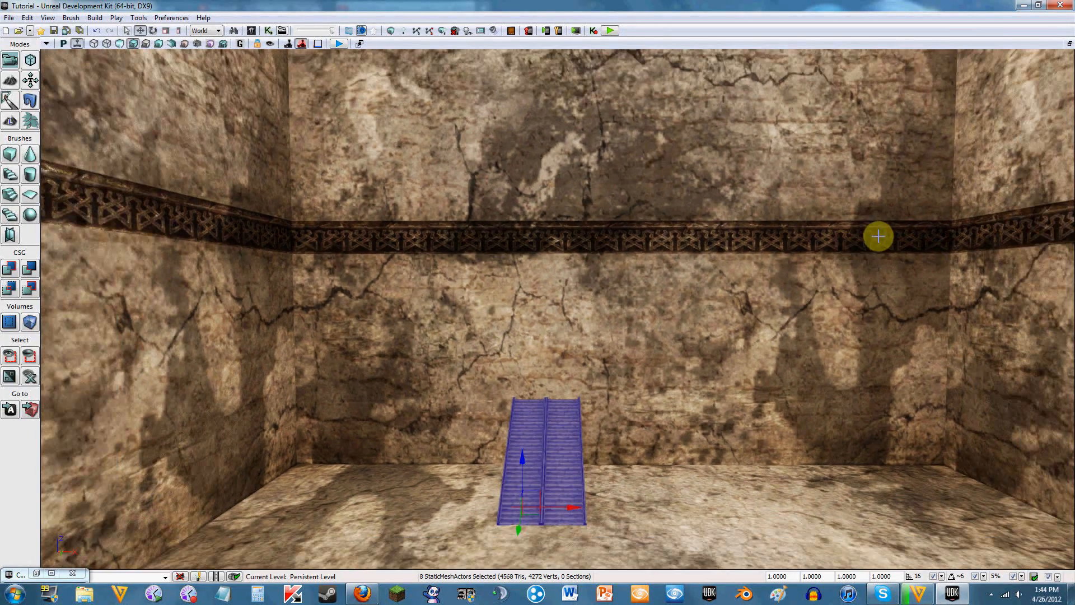
{"action": "scroll", "coordinate": [747, 357], "scroll_direction": "up", "scroll_amount": 2}
{"action": "right_click_drag", "start_coordinate": [746, 357], "coordinate": [745, 367]}
{"action": "right_click_drag", "start_coordinate": [538, 308], "coordinate": [538, 357]}
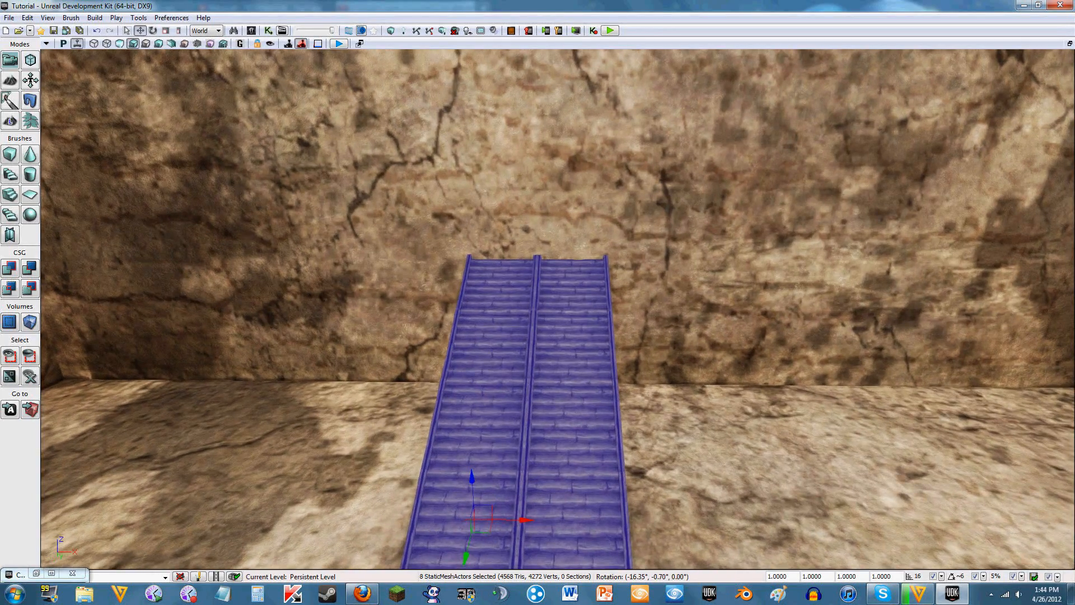
{"action": "scroll", "coordinate": [746, 360], "scroll_direction": "down", "scroll_amount": 6}
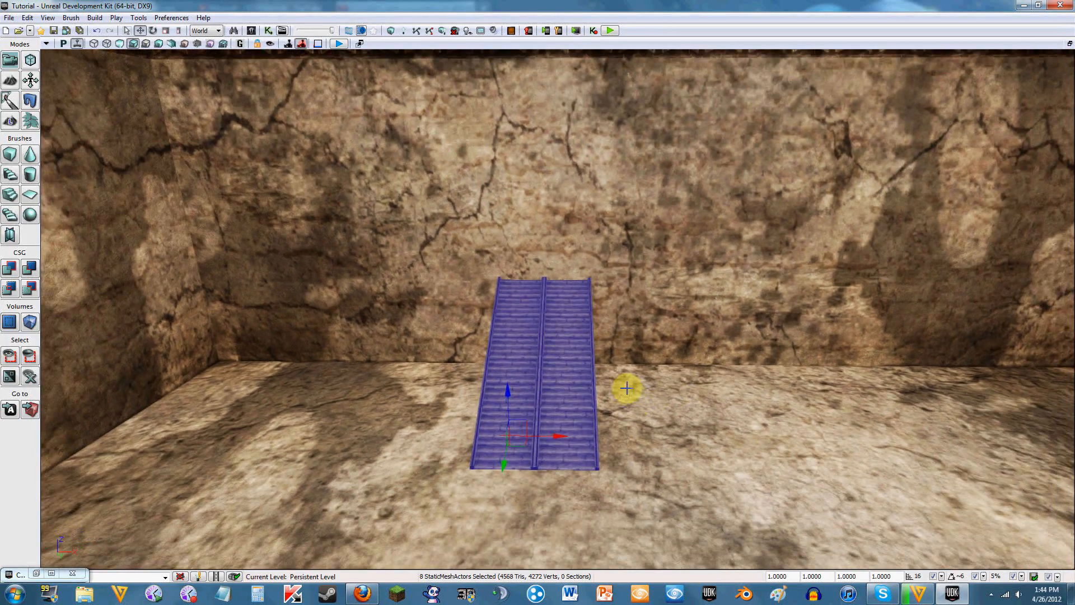
{"action": "scroll", "coordinate": [616, 386], "scroll_direction": "down", "scroll_amount": 1}
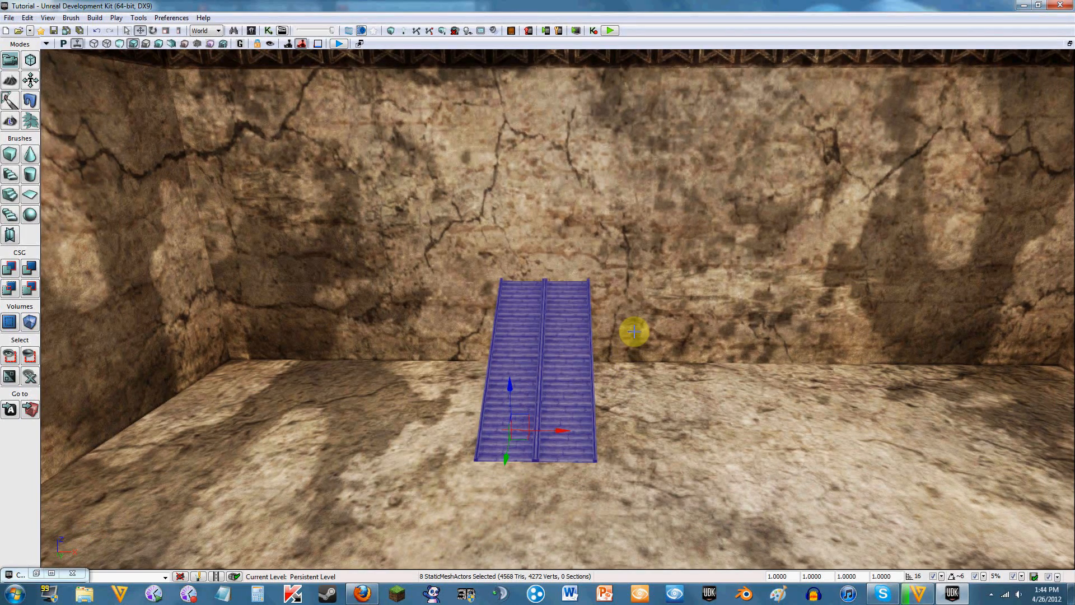
{"action": "right_click", "coordinate": [642, 257]}
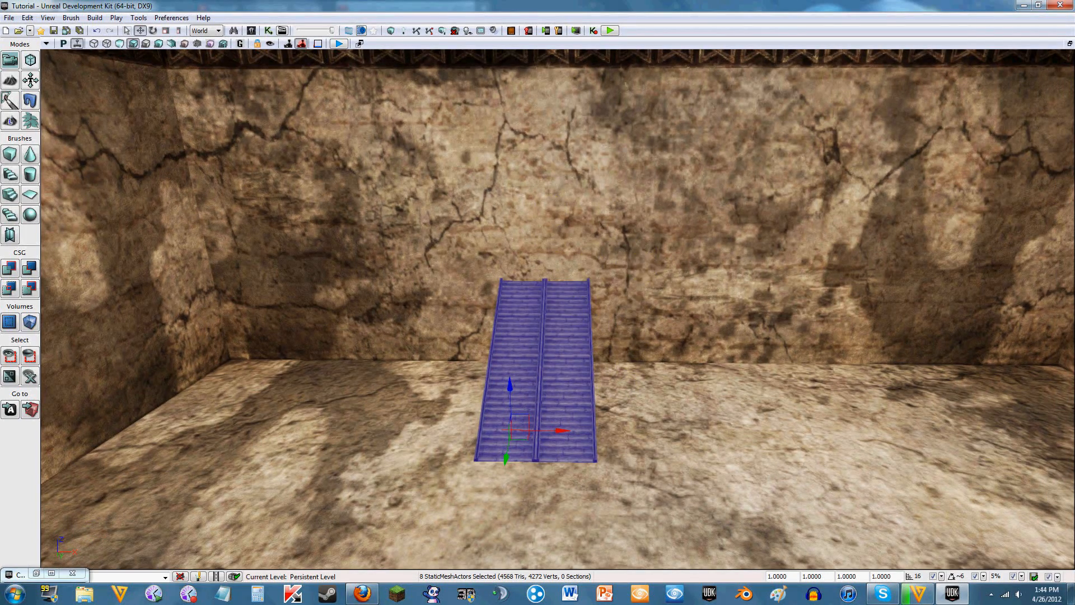
{"action": "right_click", "coordinate": [532, 423]}
Select the upper four stair pieces across both flights and duplicate them sideways along the X axis.
{"action": "left_click", "coordinate": [515, 295]}
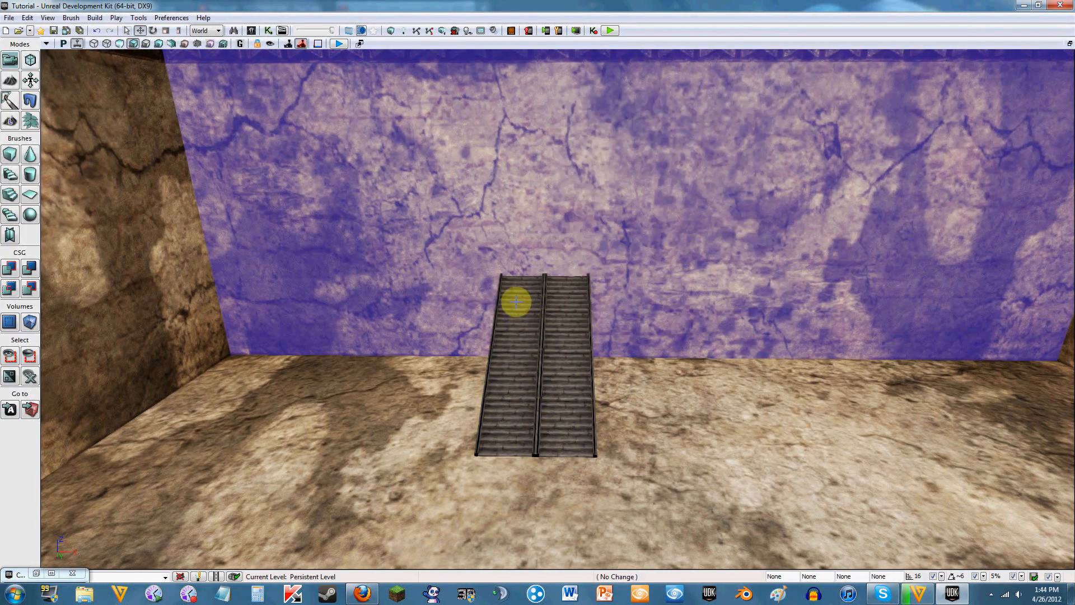
{"action": "left_click", "coordinate": [540, 304]}
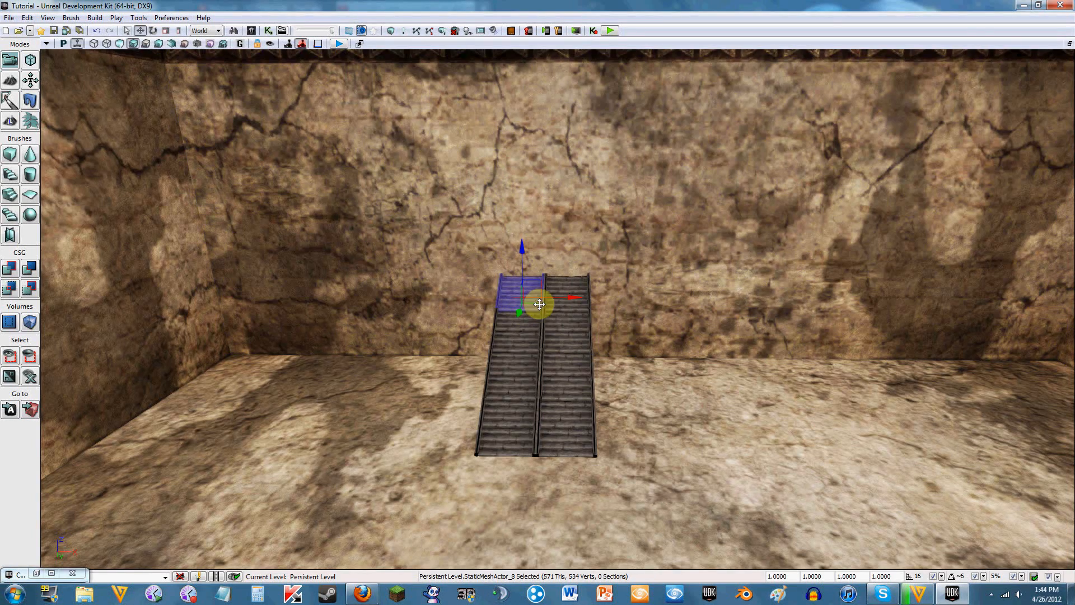
{"action": "left_click", "coordinate": [578, 286], "text": "ctrl"}
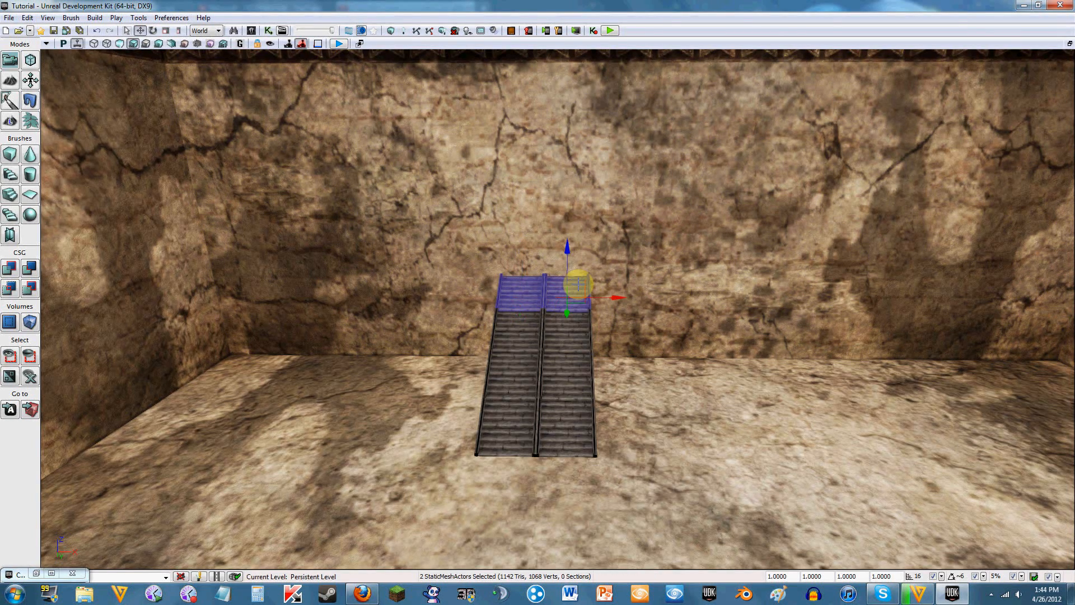
{"action": "left_click", "coordinate": [526, 325], "text": "ctrl"}
{"action": "left_click", "coordinate": [581, 321], "text": "ctrl"}
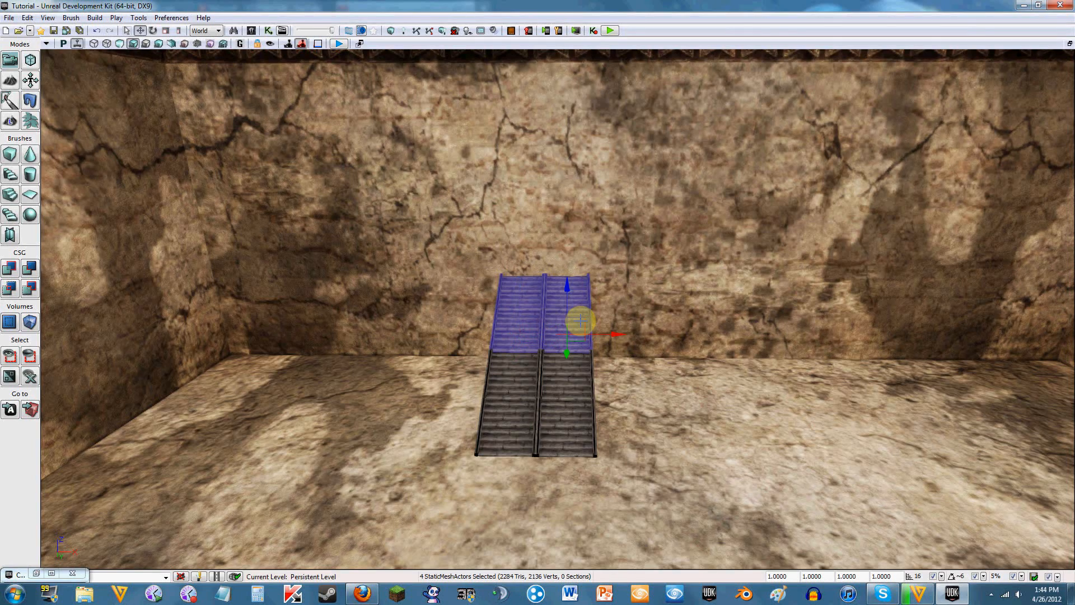
{"action": "left_click_drag", "start_coordinate": [581, 321], "coordinate": [729, 335], "text": "alt"}
{"action": "right_click_drag", "start_coordinate": [553, 294], "coordinate": [566, 294]}
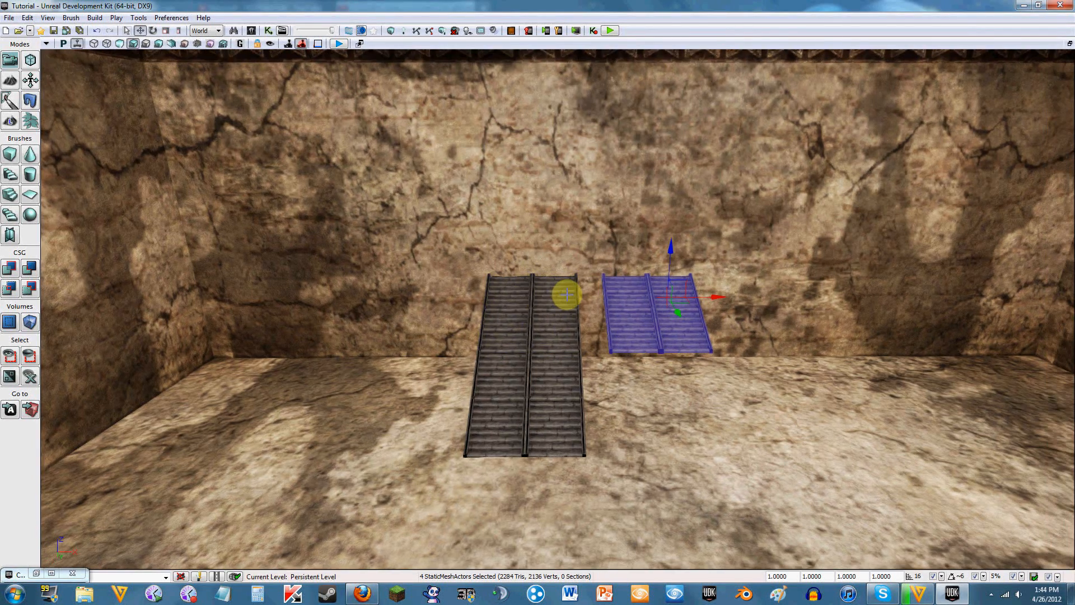
Select all eight pieces of the original double staircase and move them along the Y axis away from the back wall.
{"action": "left_click", "coordinate": [561, 297]}
{"action": "left_click", "coordinate": [512, 313], "text": "ctrl"}
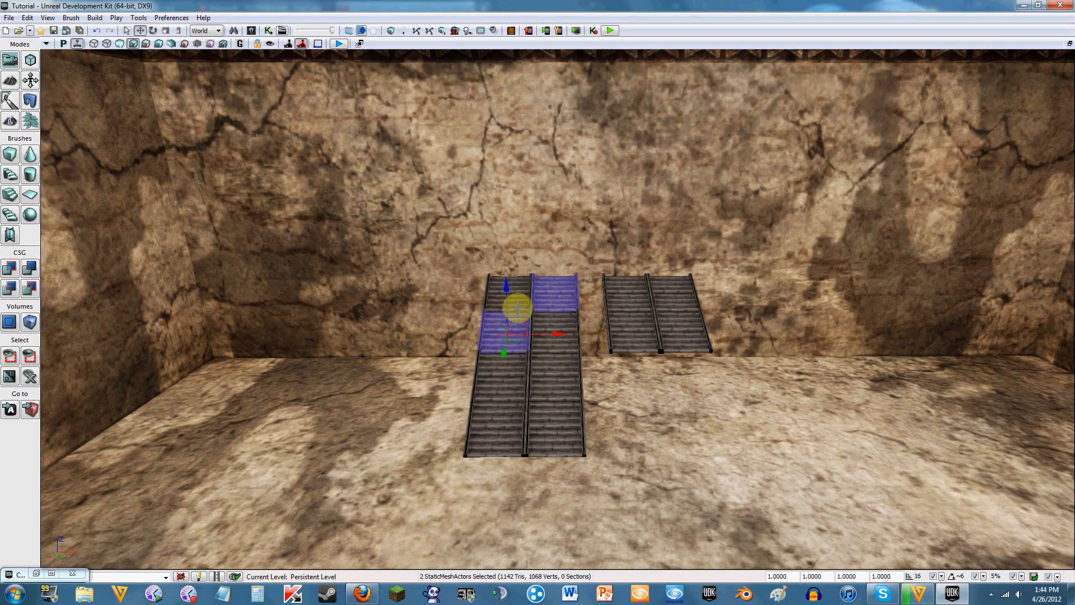
{"action": "left_click", "coordinate": [523, 286], "text": "ctrl"}
{"action": "left_click", "coordinate": [566, 338], "text": "ctrl"}
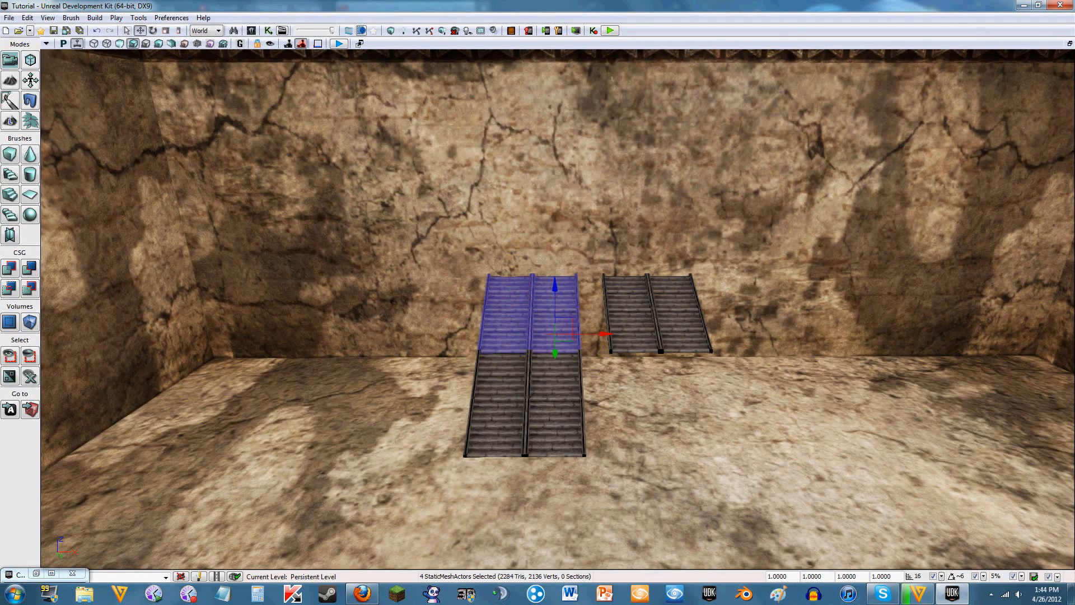
{"action": "left_click", "coordinate": [512, 370], "text": "ctrl"}
{"action": "left_click", "coordinate": [573, 373], "text": "ctrl"}
{"action": "left_click", "coordinate": [506, 431], "text": "ctrl"}
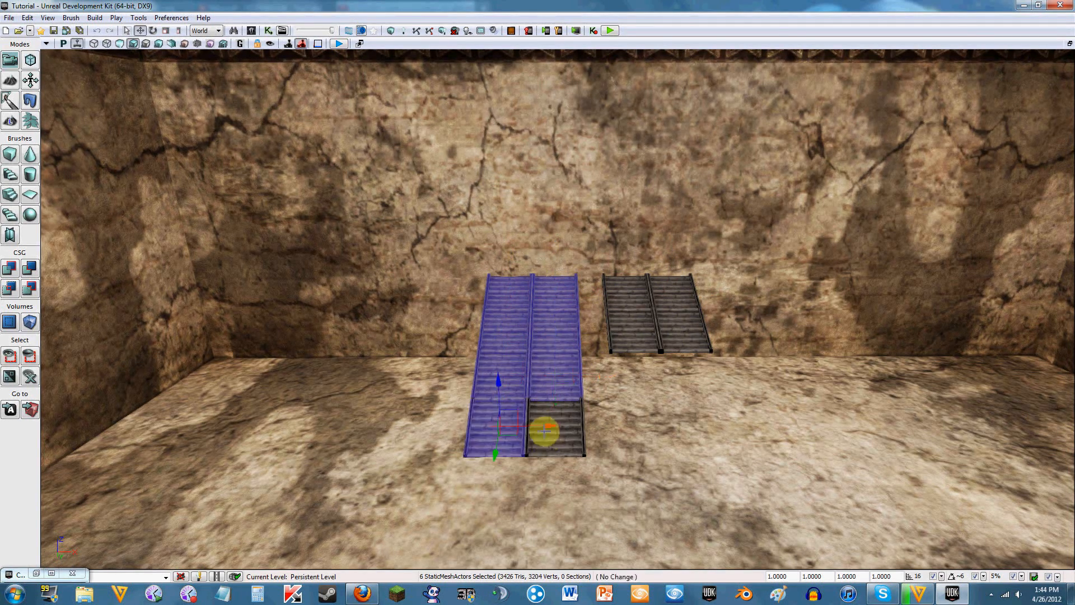
{"action": "left_click", "coordinate": [552, 452], "text": "ctrl"}
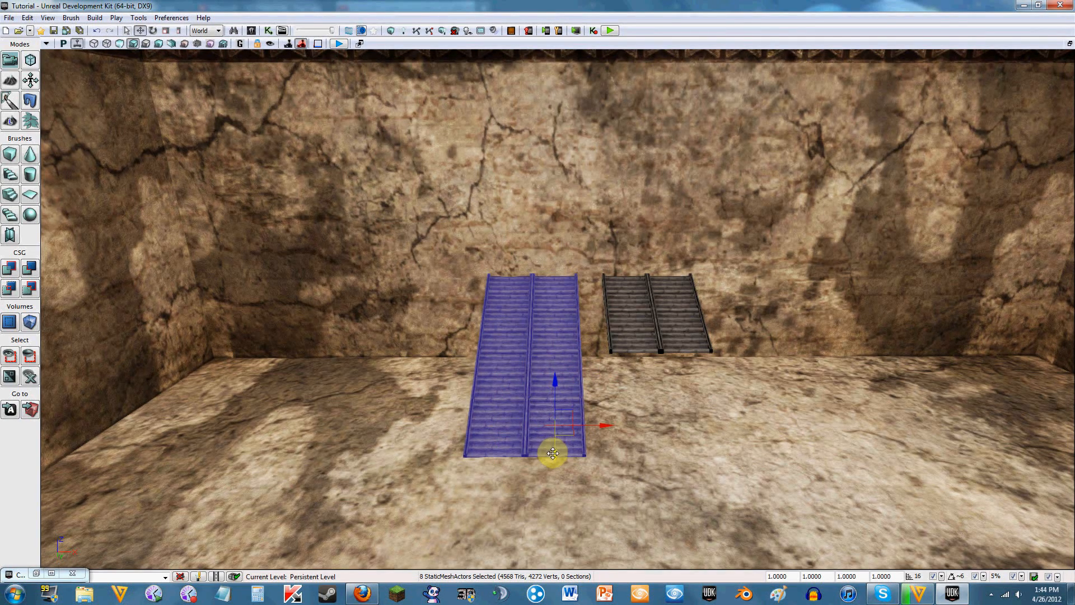
{"action": "left_click_drag", "start_coordinate": [553, 453], "coordinate": [556, 567]}
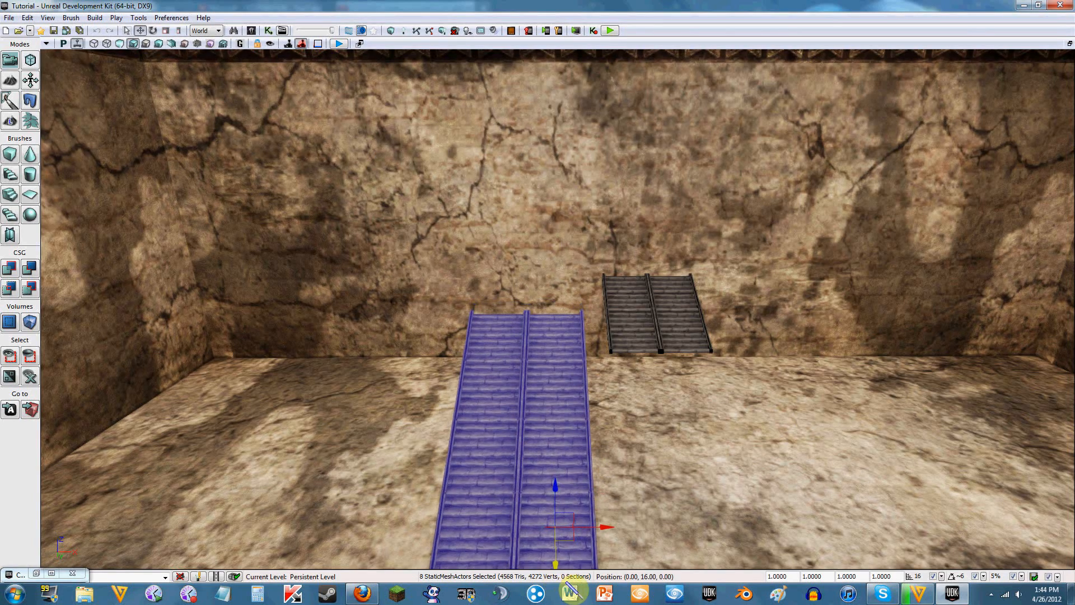
Select the four duplicated stair pieces and move them back along the X axis in line with the double staircase.
{"action": "left_click", "coordinate": [618, 295]}
{"action": "left_click", "coordinate": [661, 317], "text": "ctrl"}
{"action": "left_click", "coordinate": [642, 303], "text": "ctrl"}
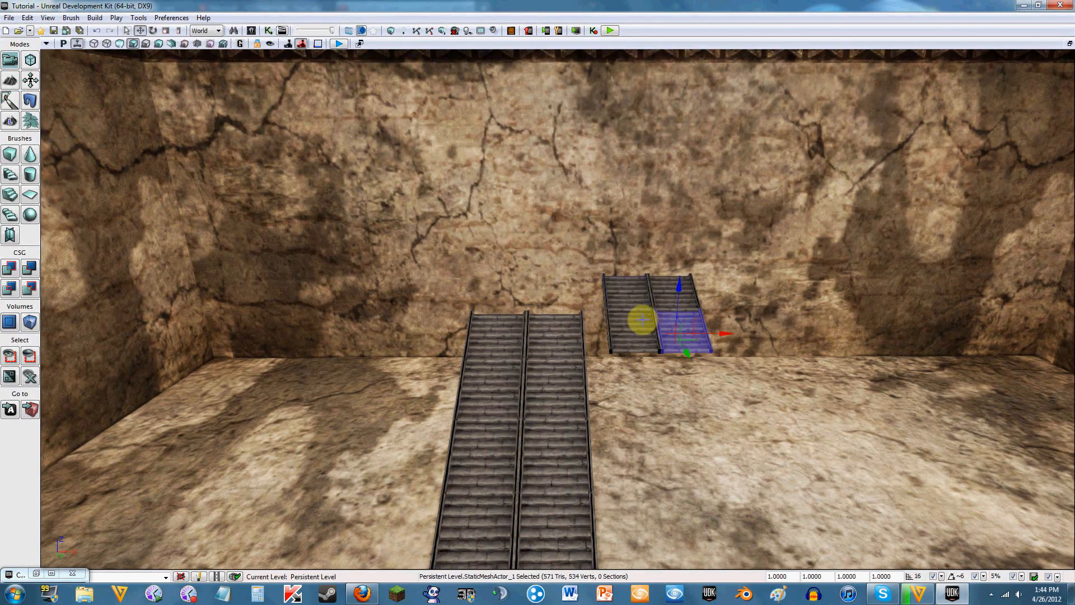
{"action": "left_click", "coordinate": [635, 322], "text": "ctrl"}
{"action": "left_click", "coordinate": [670, 284], "text": "ctrl"}
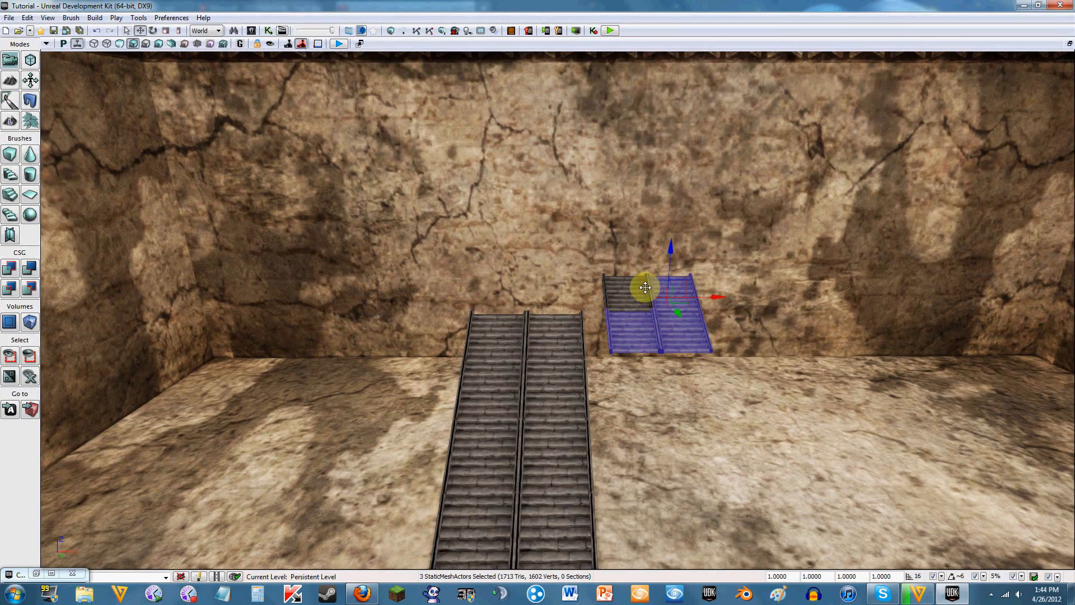
{"action": "left_click", "coordinate": [638, 289], "text": "ctrl"}
{"action": "left_click_drag", "start_coordinate": [648, 293], "coordinate": [514, 299]}
Raise the four-piece section along the Z axis and move it along the Y axis toward the double staircase's upper end.
{"action": "mouse_move", "coordinate": [648, 256]}
{"action": "right_mouse_down"}
{"action": "mouse_move", "coordinate": [638, 237]}
{"action": "mouse_move", "coordinate": [617, 237]}
{"action": "mouse_move", "coordinate": [659, 248]}
{"action": "right_mouse_up"}
{"action": "key", "text": "d"}
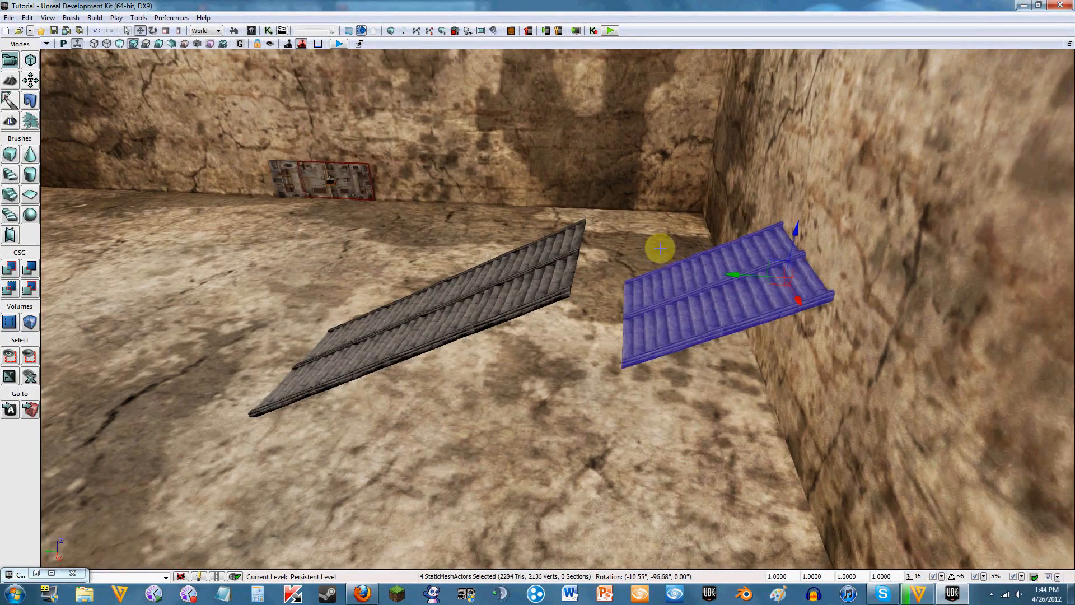
{"action": "left_click_drag", "start_coordinate": [793, 233], "coordinate": [804, 130]}
{"action": "key", "text": "w"}
{"action": "right_click_drag", "start_coordinate": [773, 343], "coordinate": [764, 302]}
{"action": "key", "text": "d"}
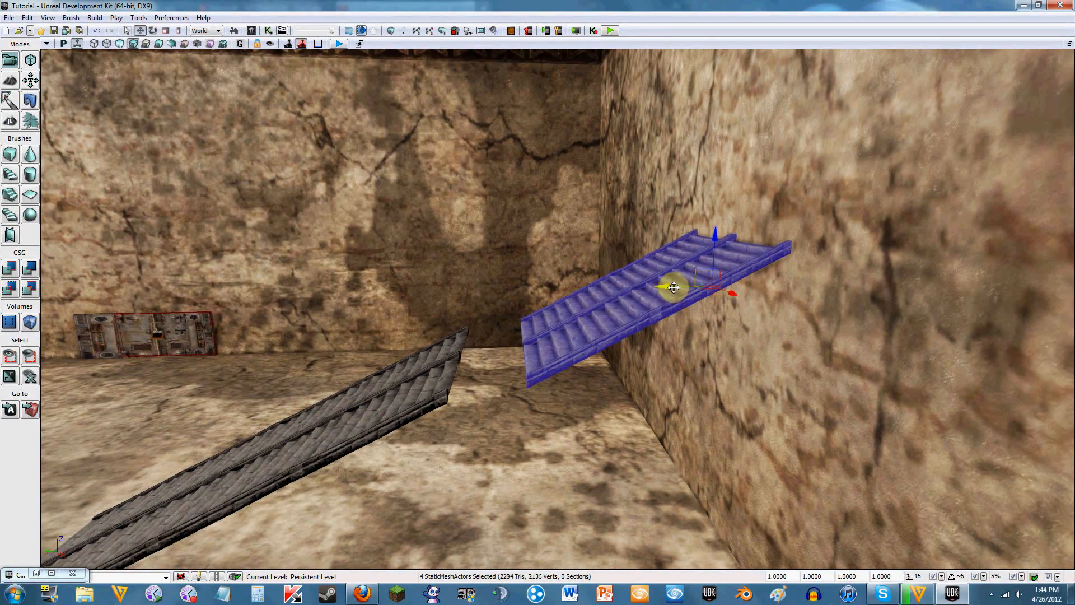
{"action": "left_click_drag", "start_coordinate": [672, 285], "coordinate": [600, 363]}
Adjust the raised section along the X, Z and Y axes to line up its rails and steps with the lower staircase.
{"action": "key", "text": "a"}
{"action": "right_click_drag", "start_coordinate": [600, 363], "coordinate": [632, 324]}
{"action": "left_click_drag", "start_coordinate": [737, 255], "coordinate": [776, 262]}
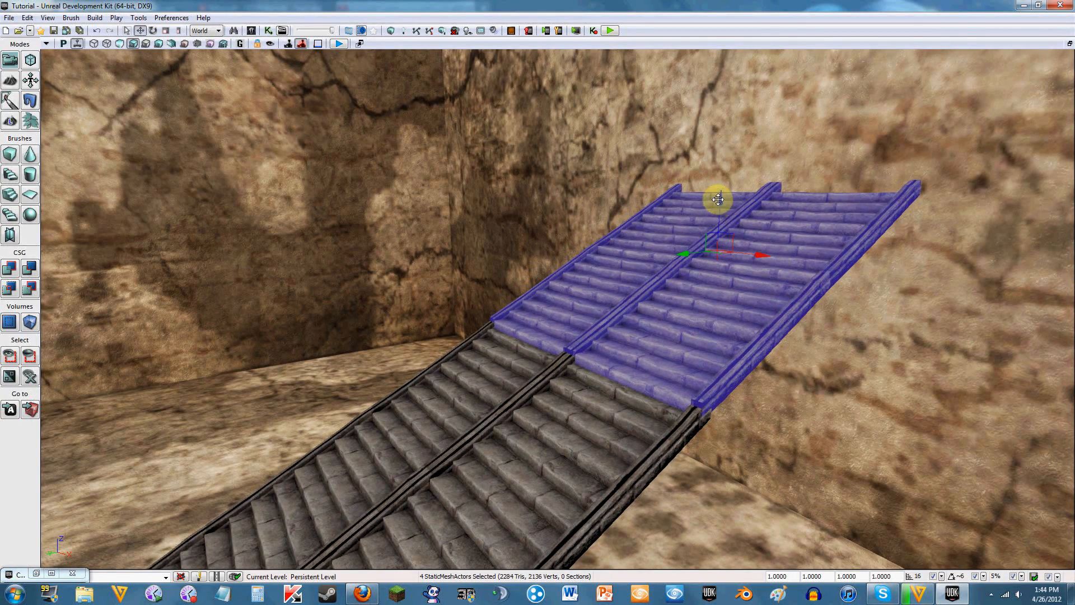
{"action": "left_click_drag", "start_coordinate": [719, 194], "coordinate": [719, 208]}
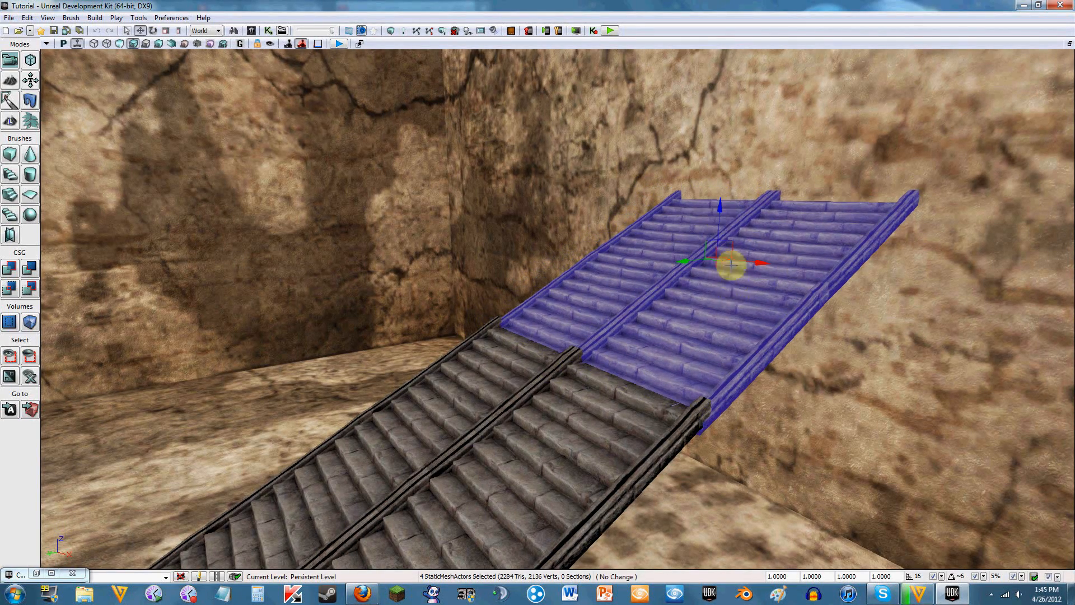
{"action": "left_click_drag", "start_coordinate": [684, 257], "coordinate": [695, 261]}
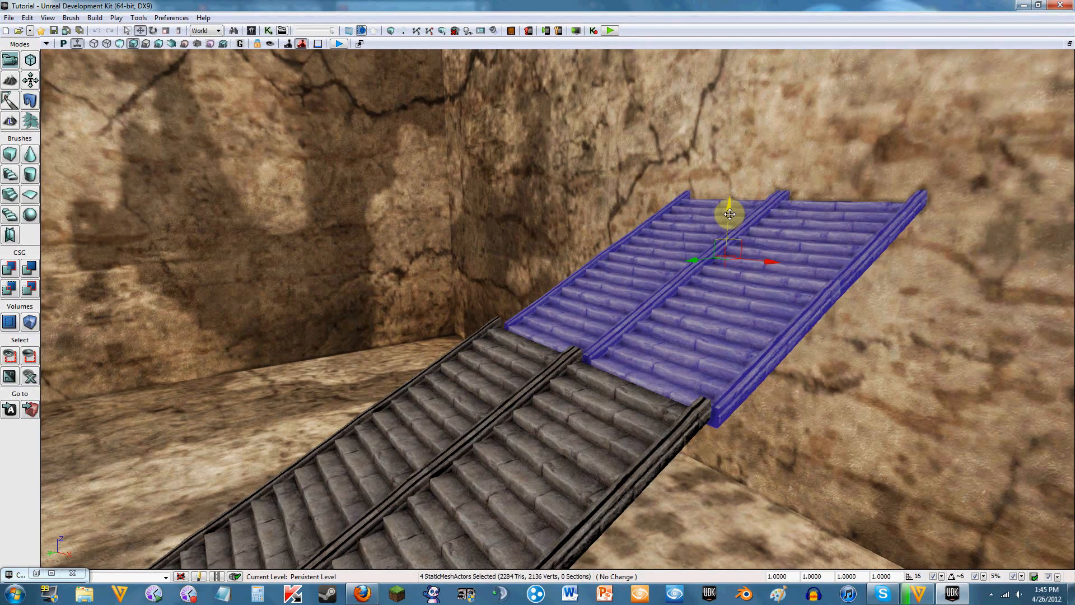
Select the four pieces of the upper stair section and move them along the Z and Y axes to close the gap with the lower staircase.
{"action": "left_click", "coordinate": [676, 235]}
{"action": "right_click_drag", "start_coordinate": [676, 235], "coordinate": [507, 382]}
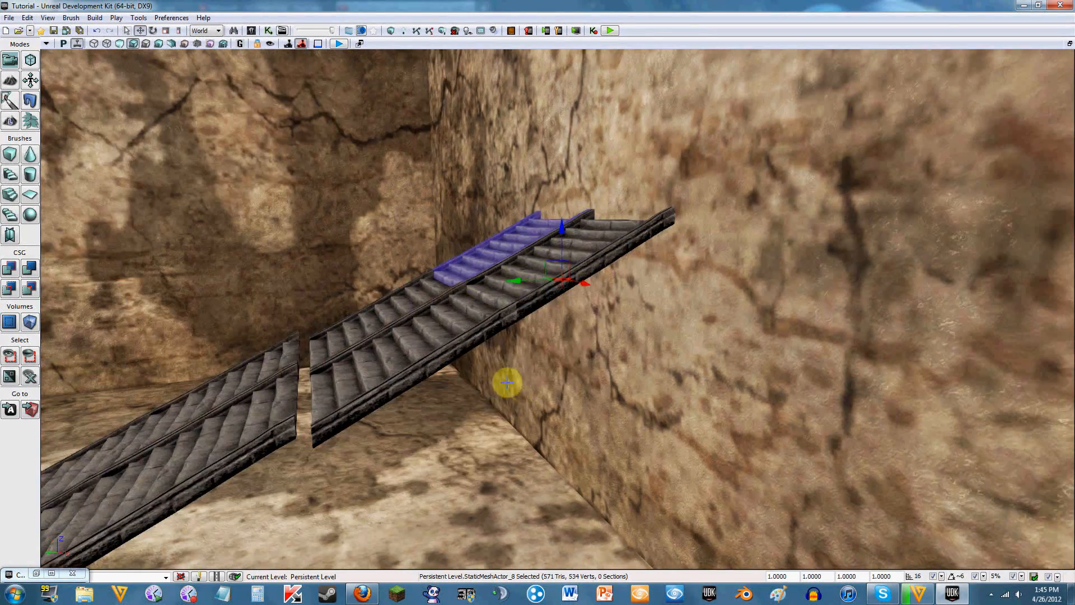
{"action": "left_click", "coordinate": [420, 299]}
{"action": "left_click", "coordinate": [372, 379], "text": "ctrl"}
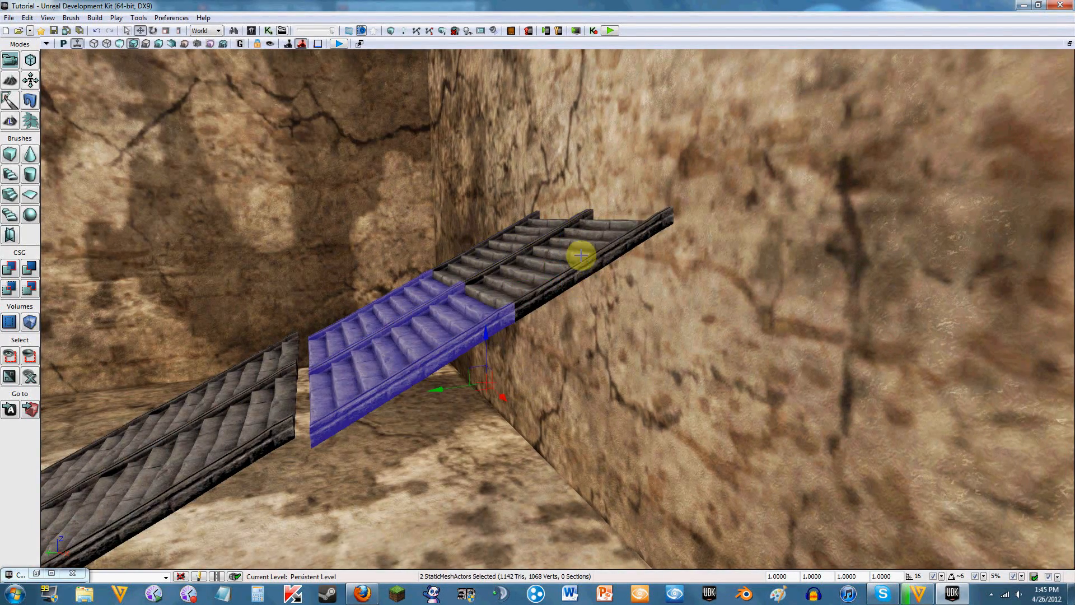
{"action": "left_click", "coordinate": [540, 252], "text": "ctrl"}
{"action": "left_click", "coordinate": [479, 257], "text": "ctrl"}
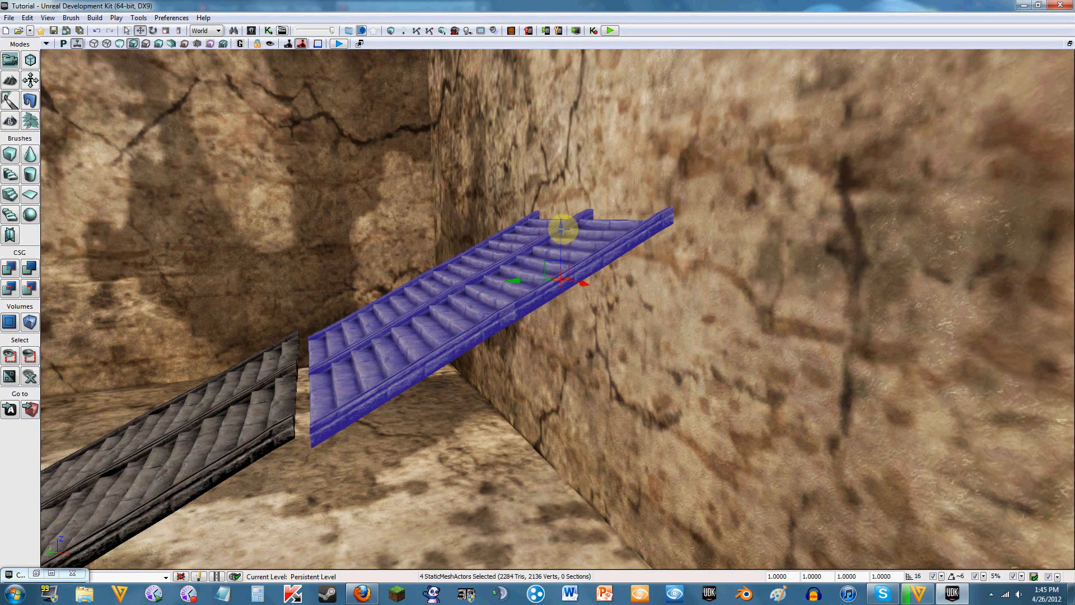
{"action": "left_click_drag", "start_coordinate": [561, 228], "coordinate": [557, 211]}
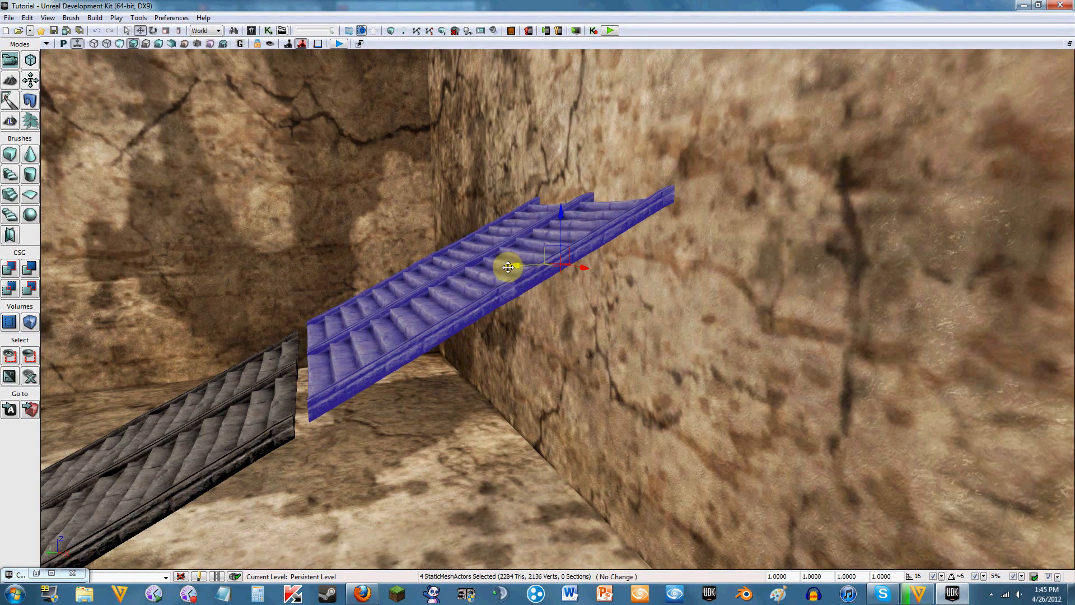
{"action": "left_click_drag", "start_coordinate": [507, 267], "coordinate": [507, 264]}
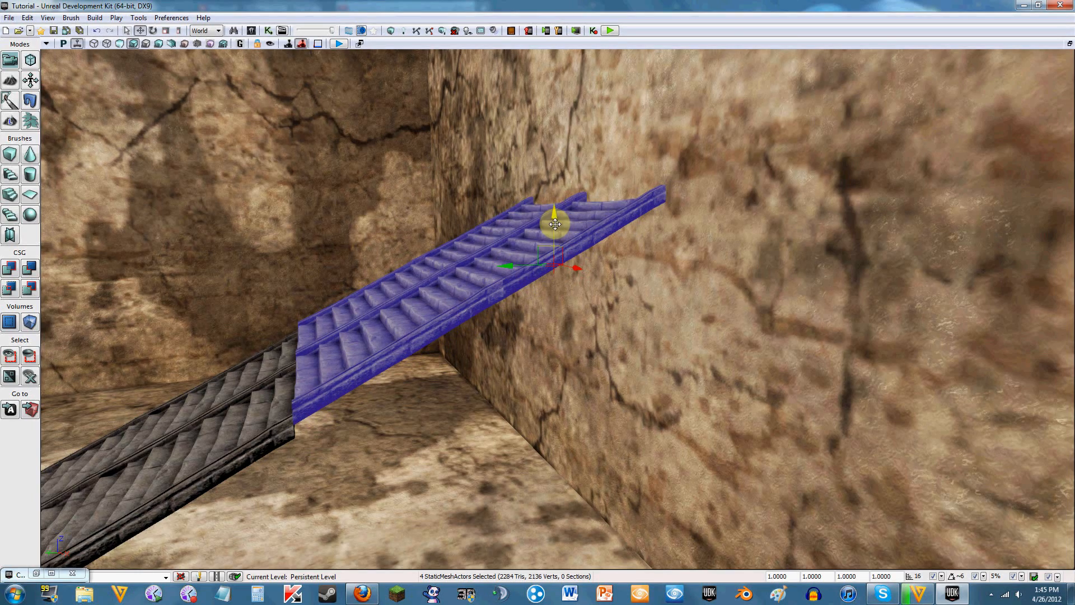
{"action": "left_click_drag", "start_coordinate": [554, 227], "coordinate": [555, 237]}
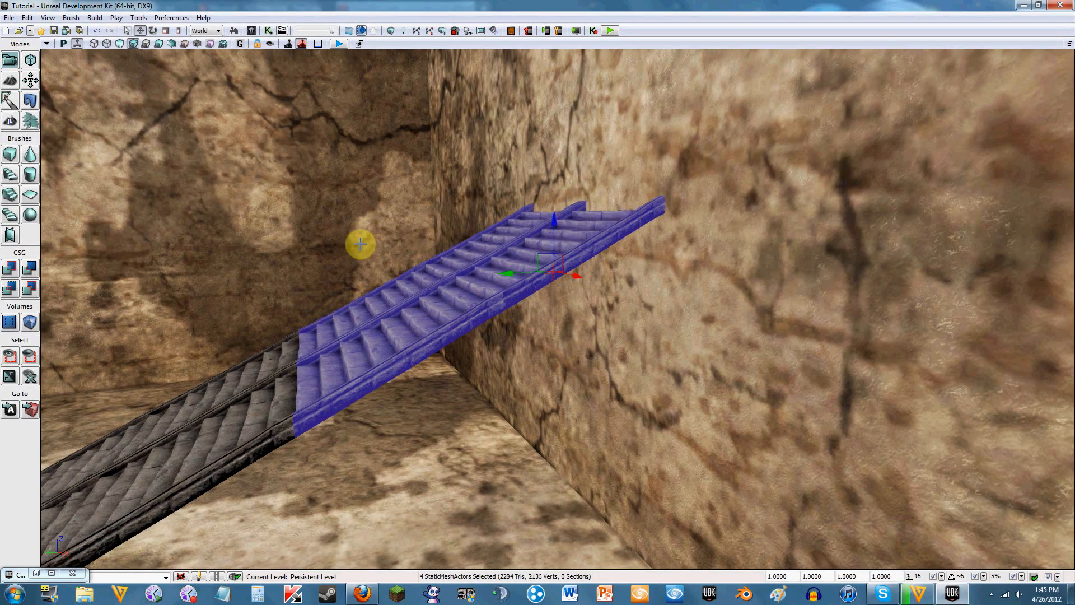
Play-test the level in the editor preview to check the joined staircase, and end the preview.
{"action": "right_click_drag", "start_coordinate": [1002, 144], "coordinate": [998, 146]}
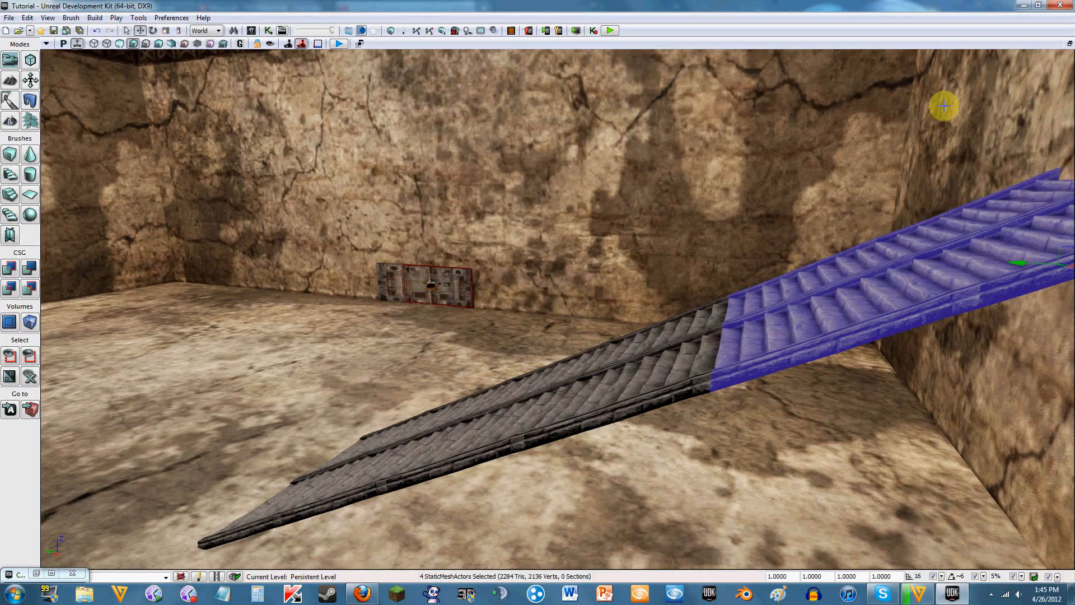
{"action": "left_click", "coordinate": [614, 32]}
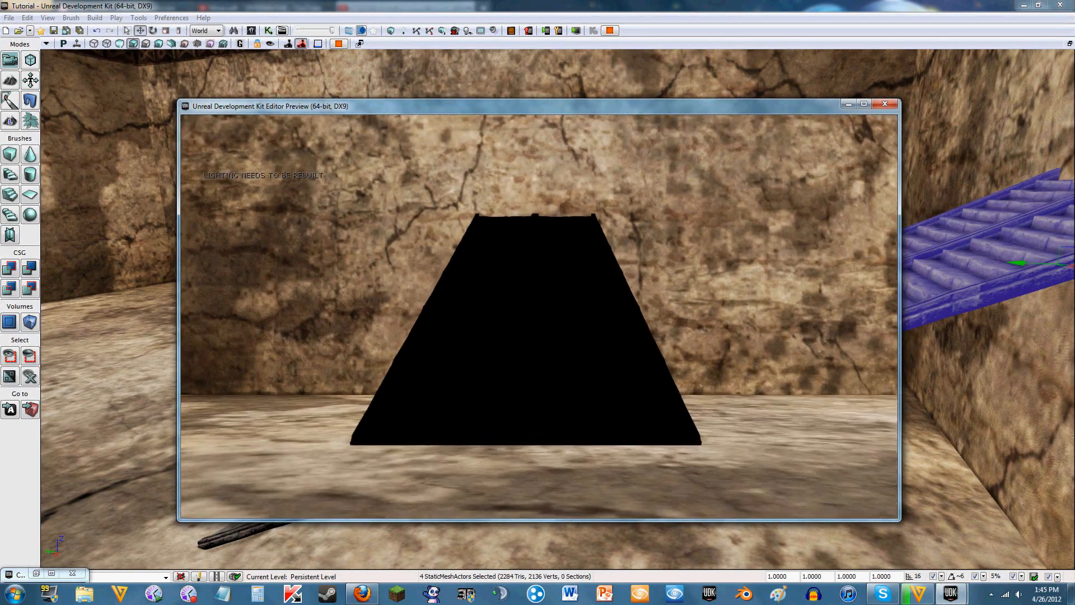
{"action": "key", "text": "Escape"}
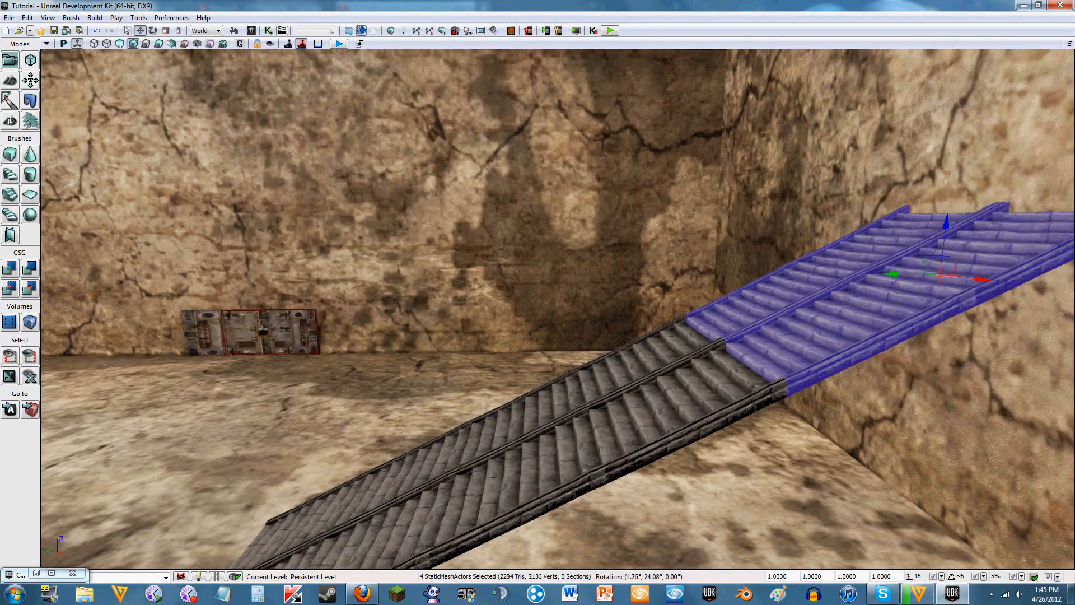
Examine the full double staircase from the front with its pieces deselected.
{"action": "right_click_drag", "start_coordinate": [557, 309], "coordinate": [838, 346]}
{"action": "key", "text": "a"}
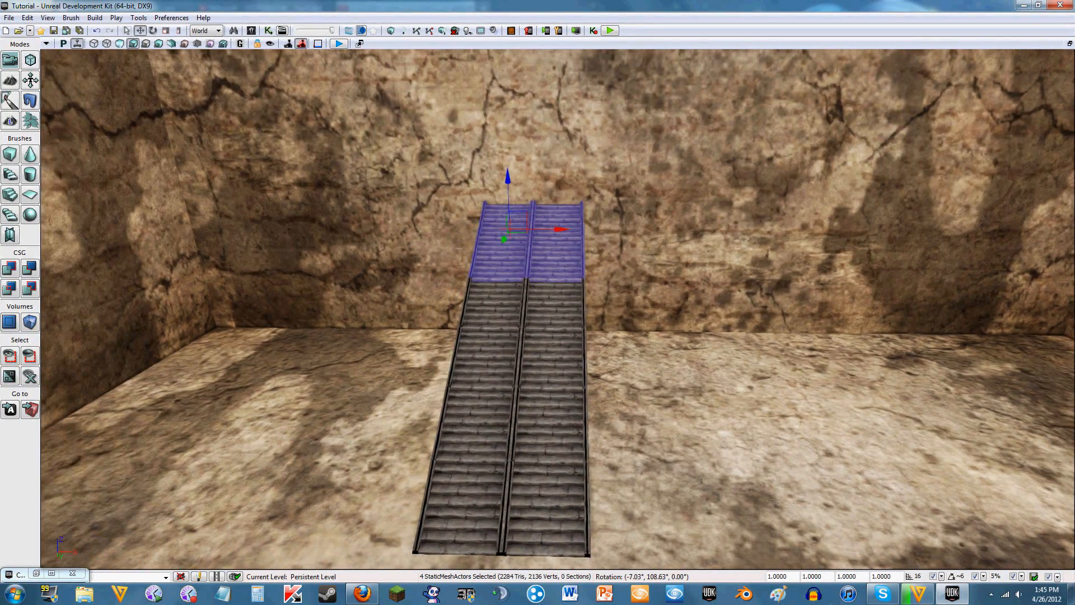
{"action": "scroll", "coordinate": [660, 247], "scroll_direction": "down", "scroll_amount": 8}
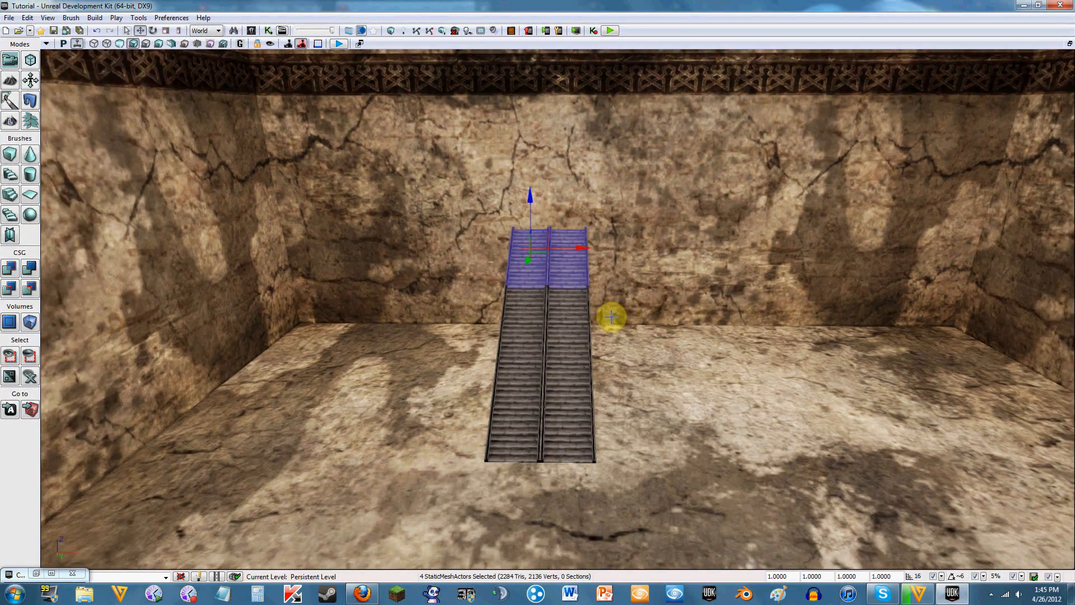
{"action": "scroll", "coordinate": [586, 324], "scroll_direction": "up", "scroll_amount": 4}
{"action": "scroll", "coordinate": [415, 263], "scroll_direction": "up", "scroll_amount": 3}
{"action": "left_click", "coordinate": [431, 265]}
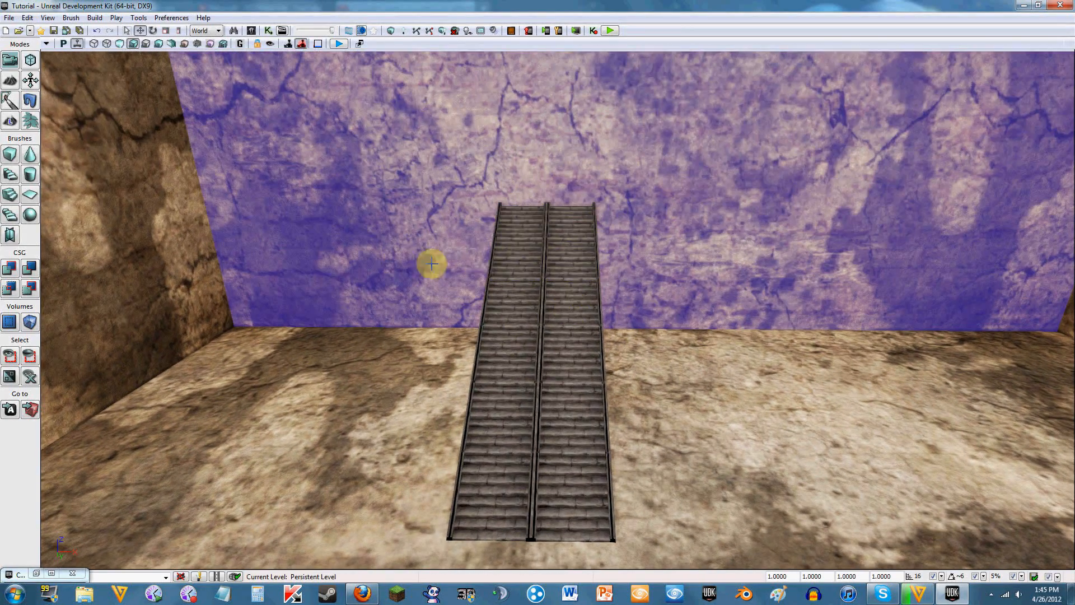
{"action": "scroll", "coordinate": [566, 303], "scroll_direction": "down", "scroll_amount": 1}
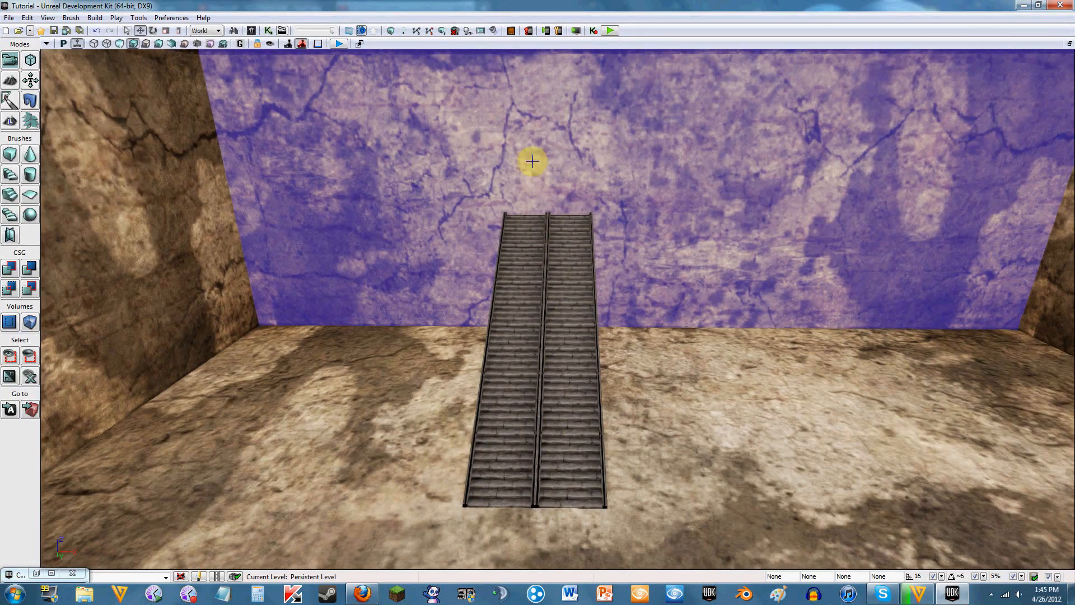
{"action": "scroll", "coordinate": [531, 162], "scroll_direction": "down", "scroll_amount": 1}
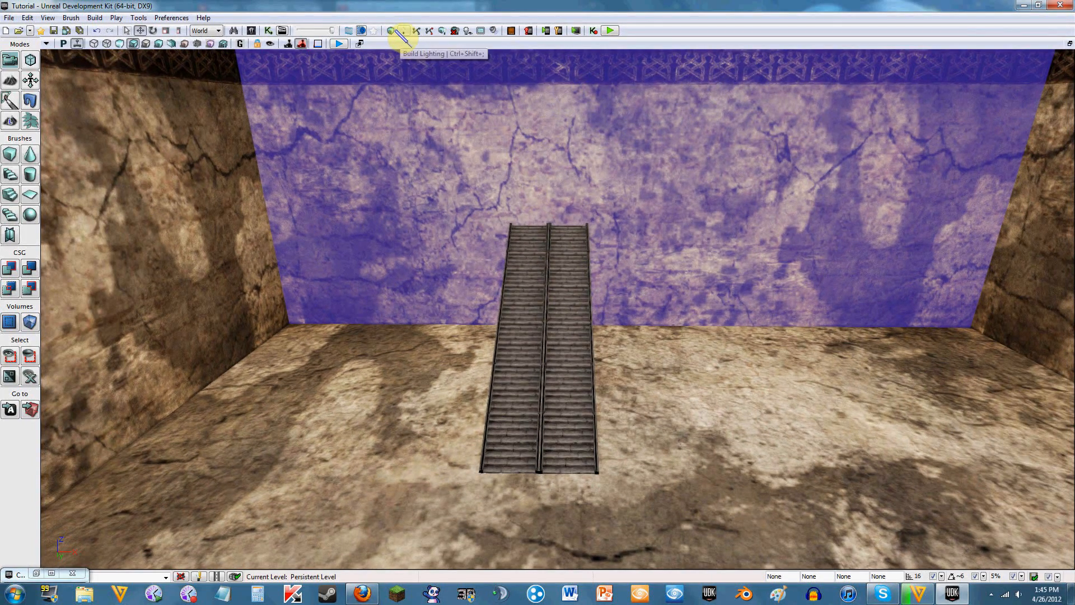
{"action": "left_click", "coordinate": [392, 31]}
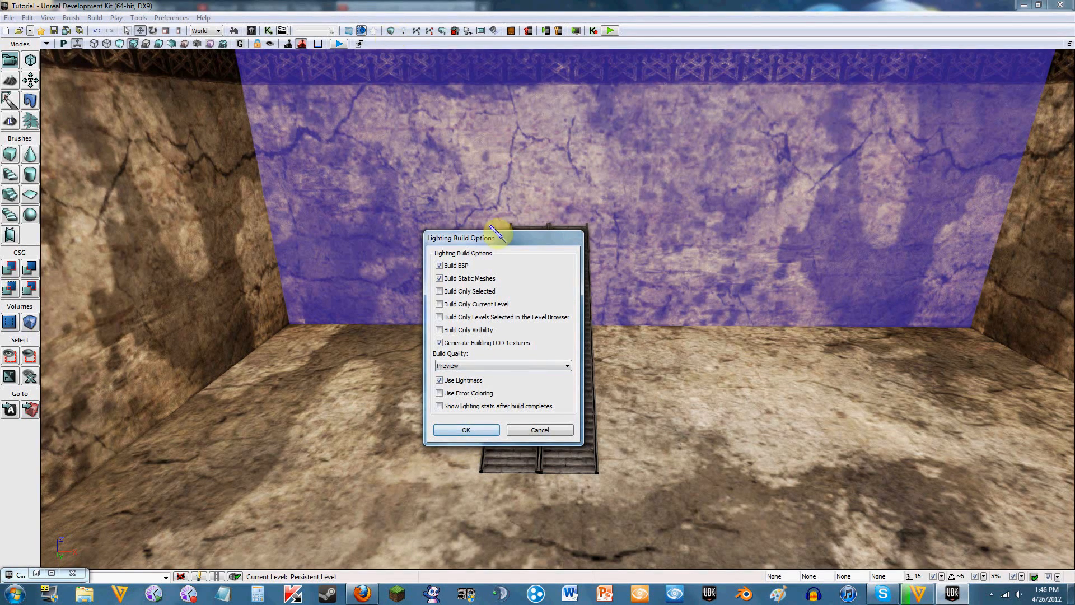
{"action": "left_click", "coordinate": [554, 433]}
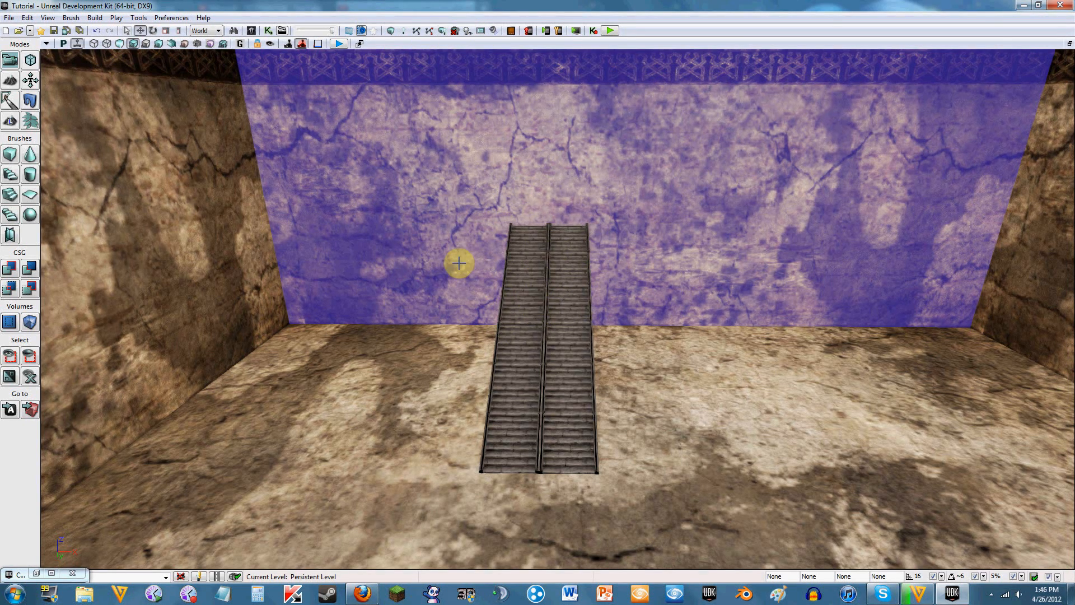
{"action": "right_click_drag", "start_coordinate": [484, 162], "coordinate": [363, 112]}
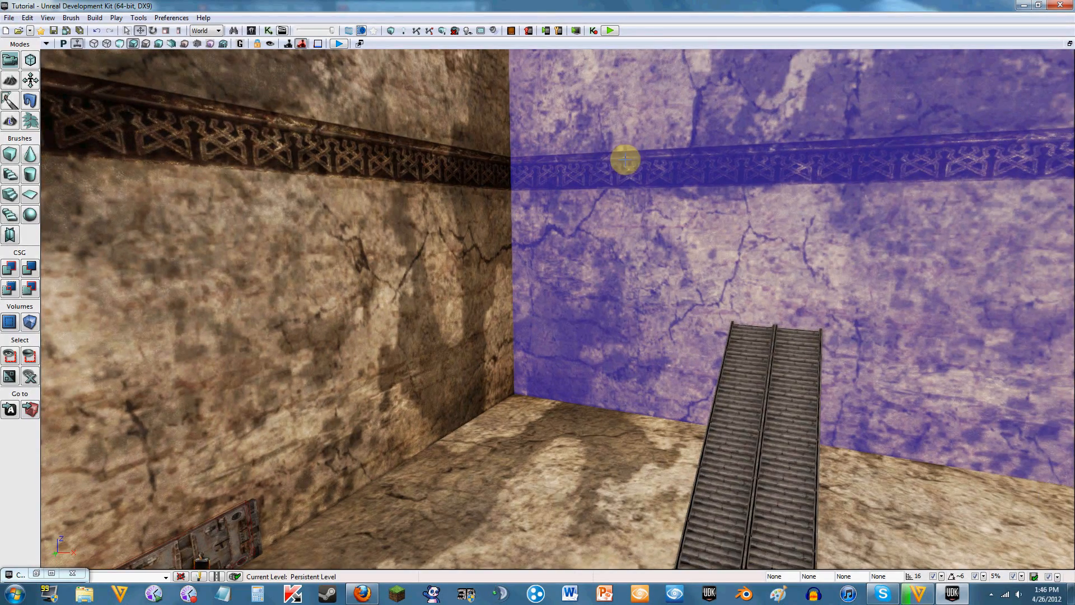
{"action": "right_click_drag", "start_coordinate": [525, 468], "coordinate": [574, 495]}
{"action": "right_click_drag", "start_coordinate": [627, 410], "coordinate": [632, 394]}
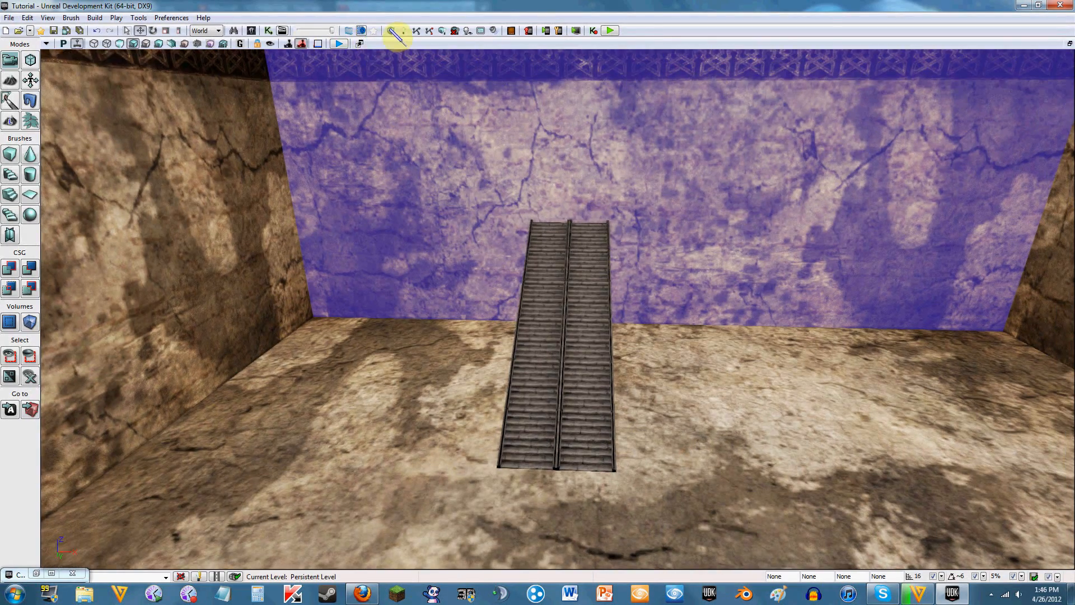
Build the level's lighting with BSP, static meshes and Lightmass enabled at Preview quality.
{"action": "left_click", "coordinate": [405, 31]}
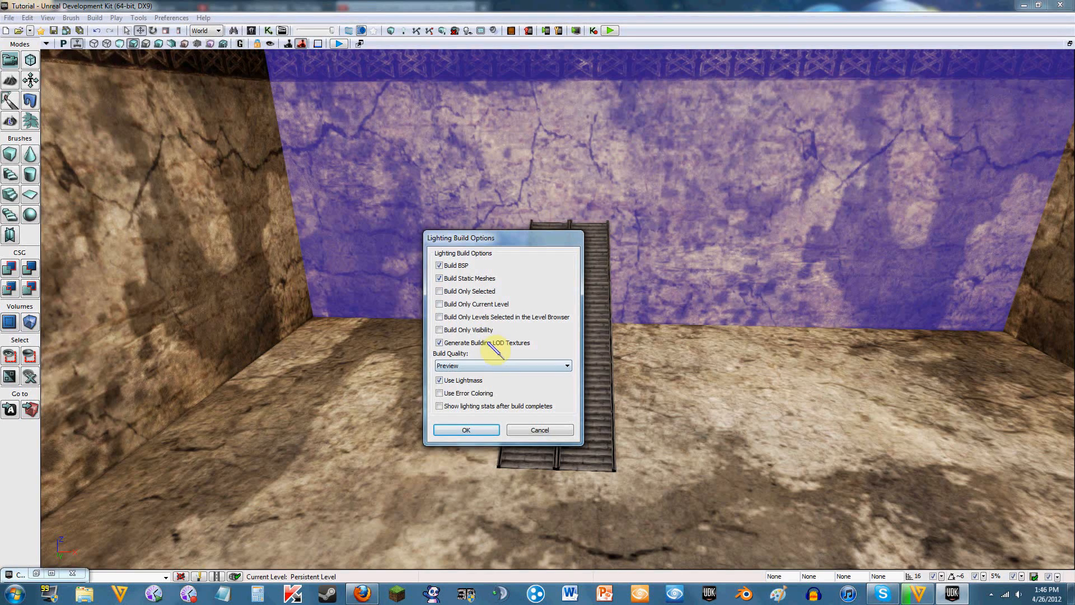
{"action": "left_click", "coordinate": [491, 365]}
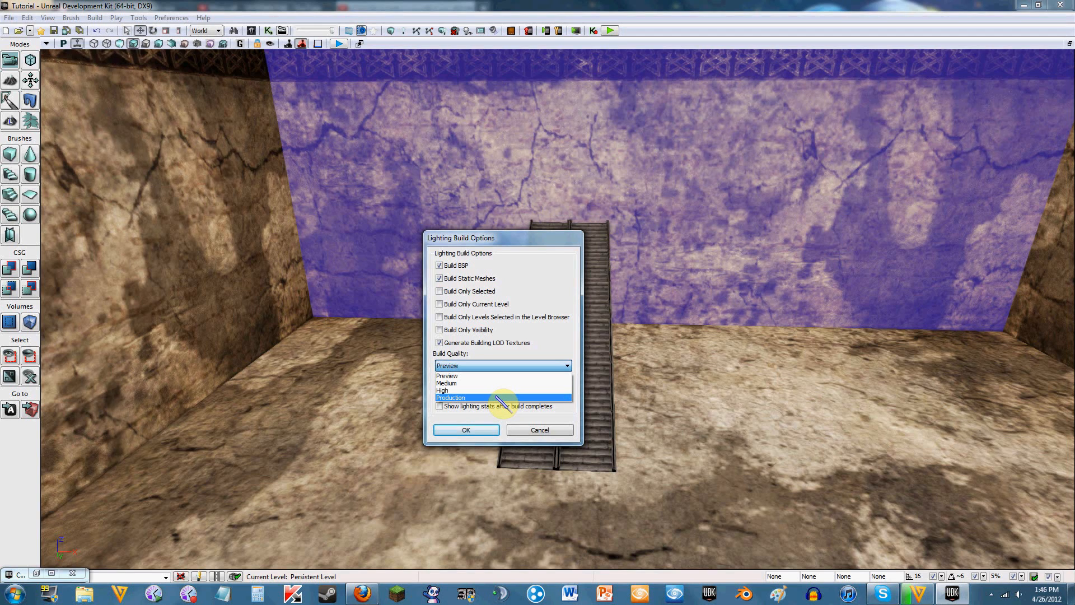
{"action": "left_click", "coordinate": [476, 376]}
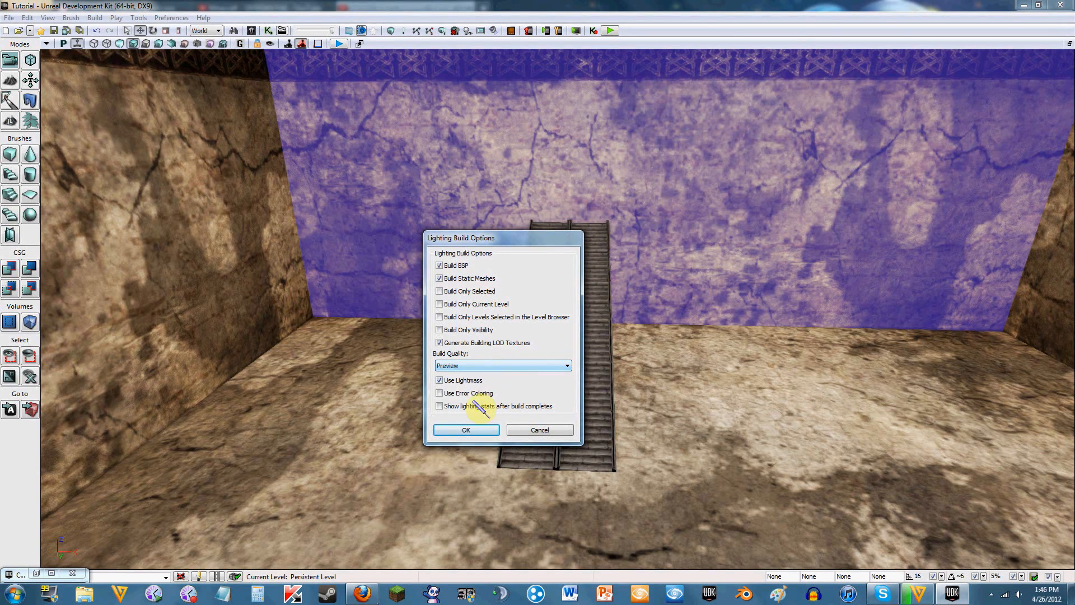
{"action": "left_click", "coordinate": [468, 430]}
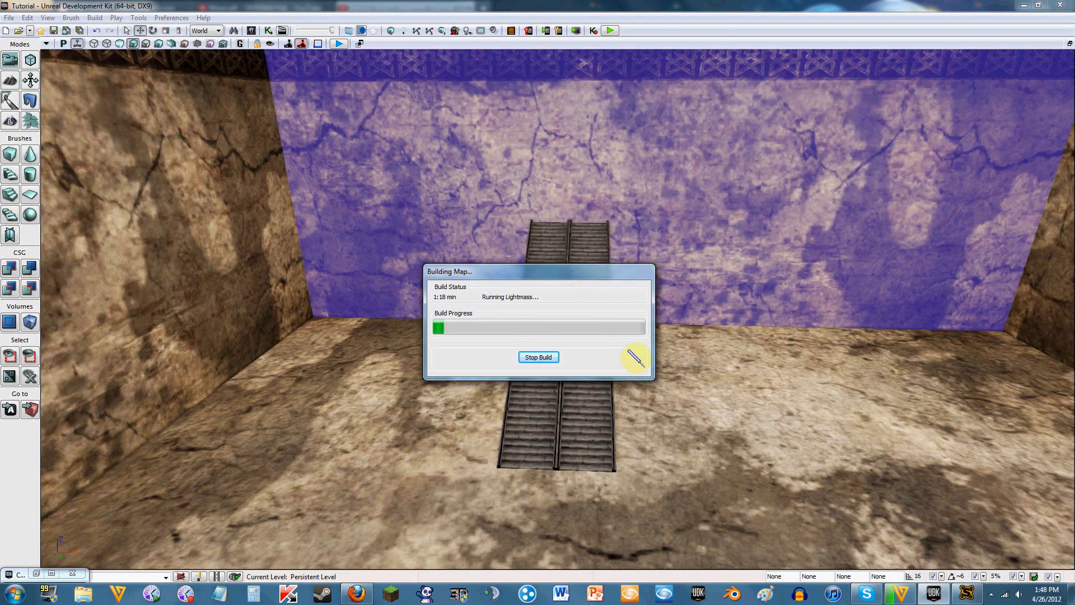
{"action": "left_click", "coordinate": [991, 593]}
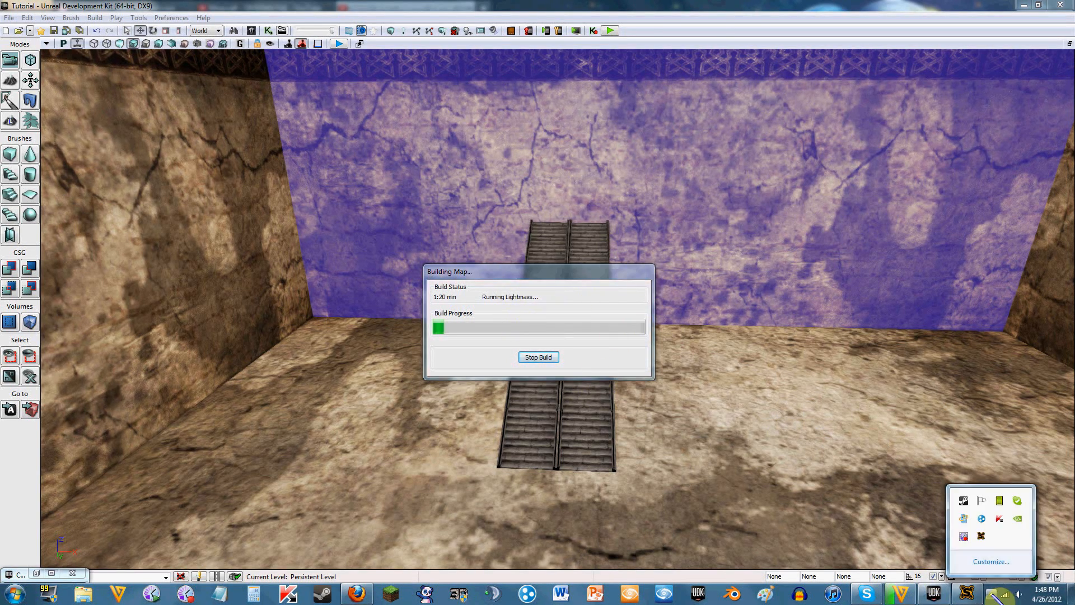
{"action": "right_click", "coordinate": [963, 536]}
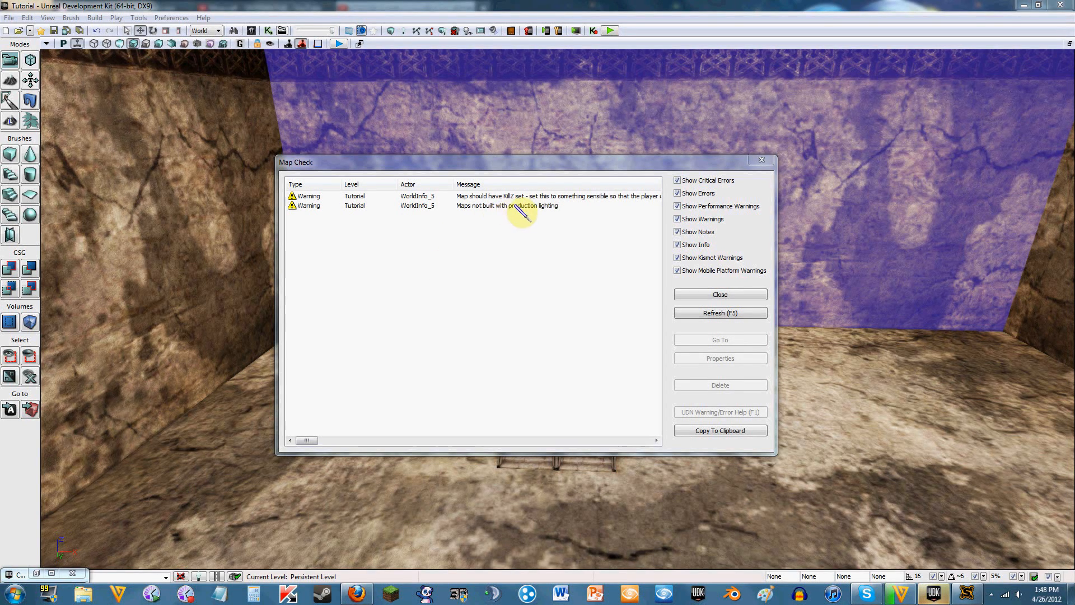
Select the production lighting warning in the Map Check report and close the report.
{"action": "left_click", "coordinate": [541, 206]}
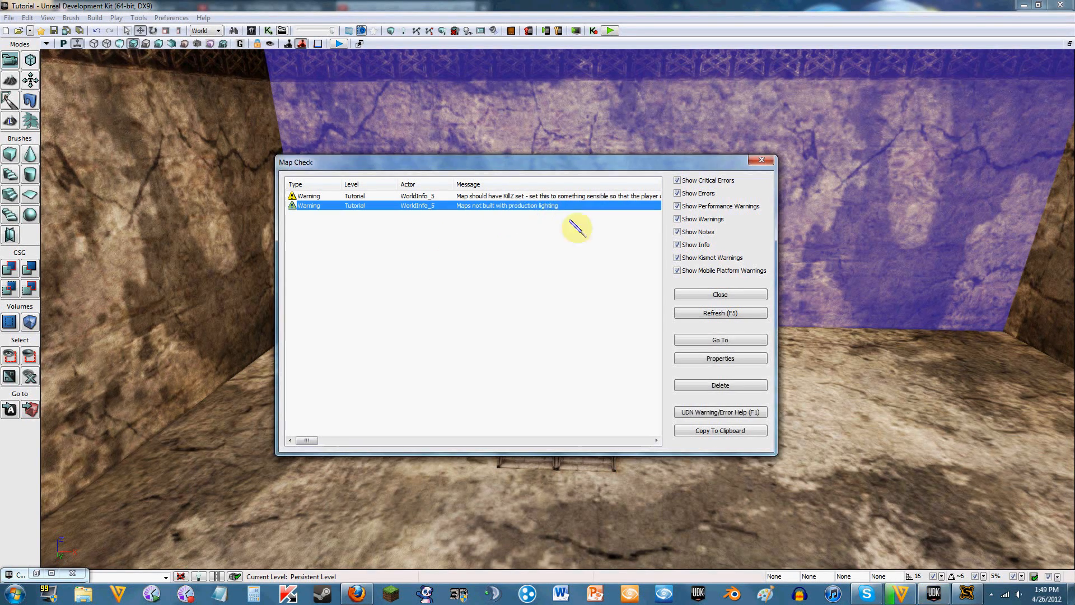
{"action": "left_click", "coordinate": [750, 296]}
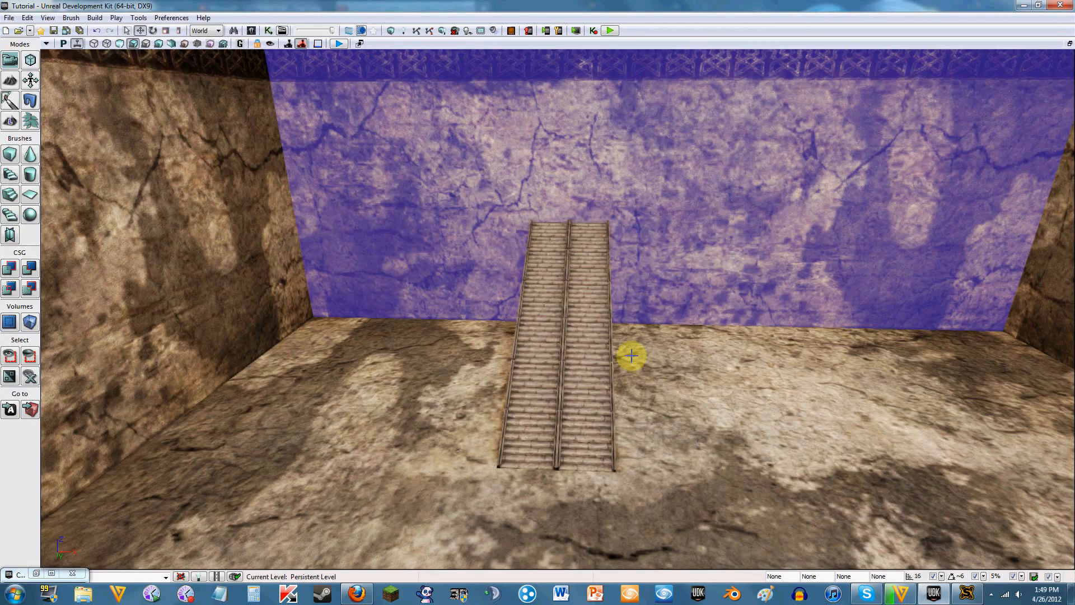
Inspect the lit staircase and the shadow it casts from the front, from above and from the side.
{"action": "right_click_drag", "start_coordinate": [630, 361], "coordinate": [641, 383]}
{"action": "key", "text": "w"}
{"action": "right_click_drag", "start_coordinate": [646, 308], "coordinate": [586, 257]}
{"action": "key", "text": "d"}
{"action": "key", "text": "s"}
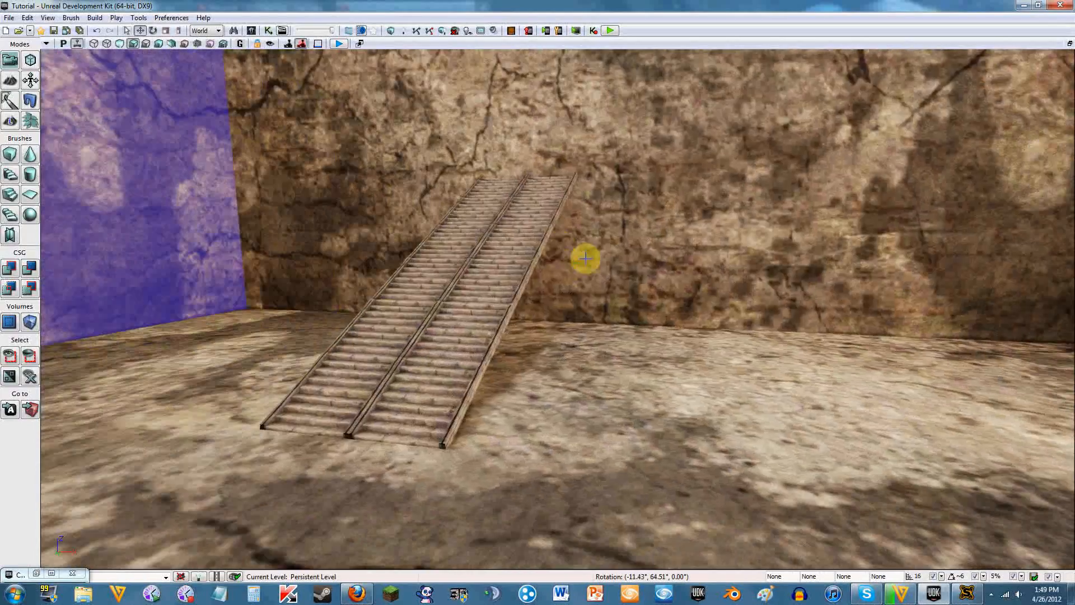
{"action": "scroll", "coordinate": [515, 266], "scroll_direction": "up", "scroll_amount": 3}
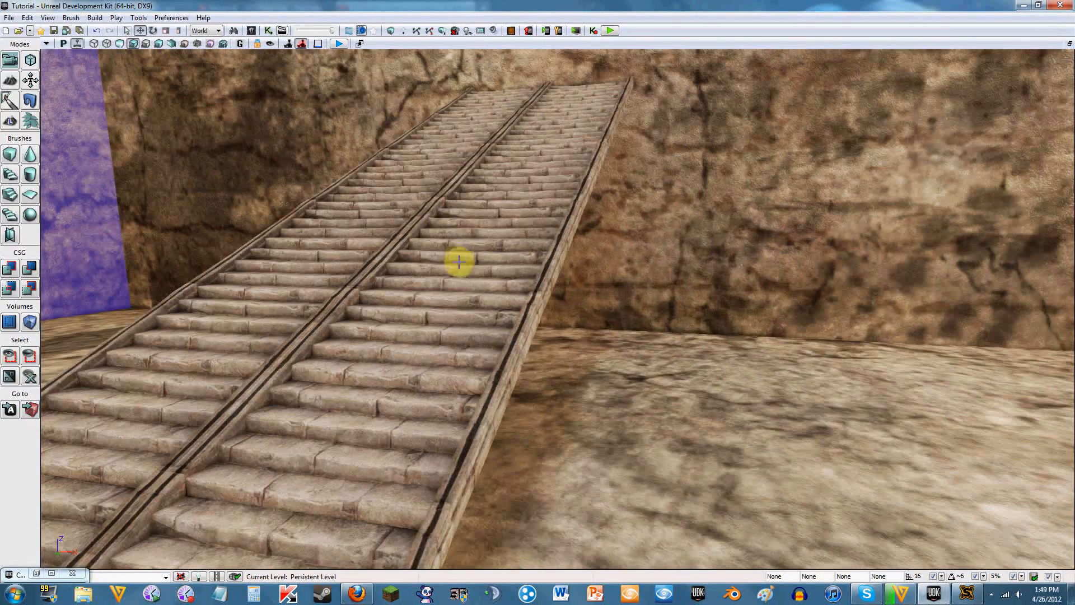
{"action": "right_click_drag", "start_coordinate": [459, 262], "coordinate": [628, 327]}
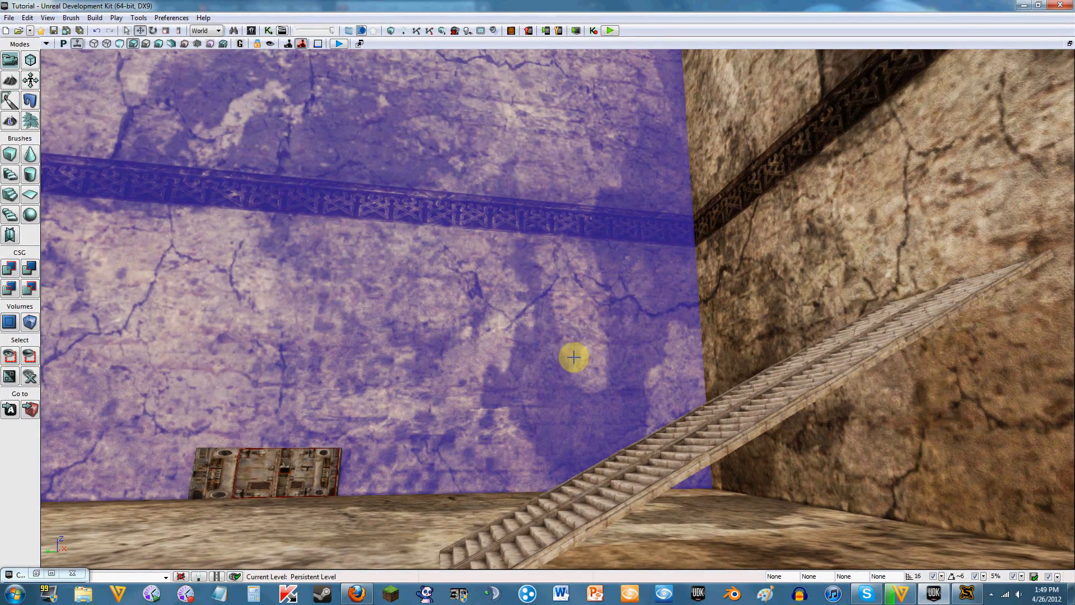
{"action": "right_click_drag", "start_coordinate": [569, 345], "coordinate": [840, 504]}
{"action": "right_click_drag", "start_coordinate": [561, 437], "coordinate": [561, 334]}
{"action": "scroll", "coordinate": [561, 345], "scroll_direction": "down", "scroll_amount": 1}
{"action": "scroll", "coordinate": [562, 346], "scroll_direction": "down", "scroll_amount": 1}
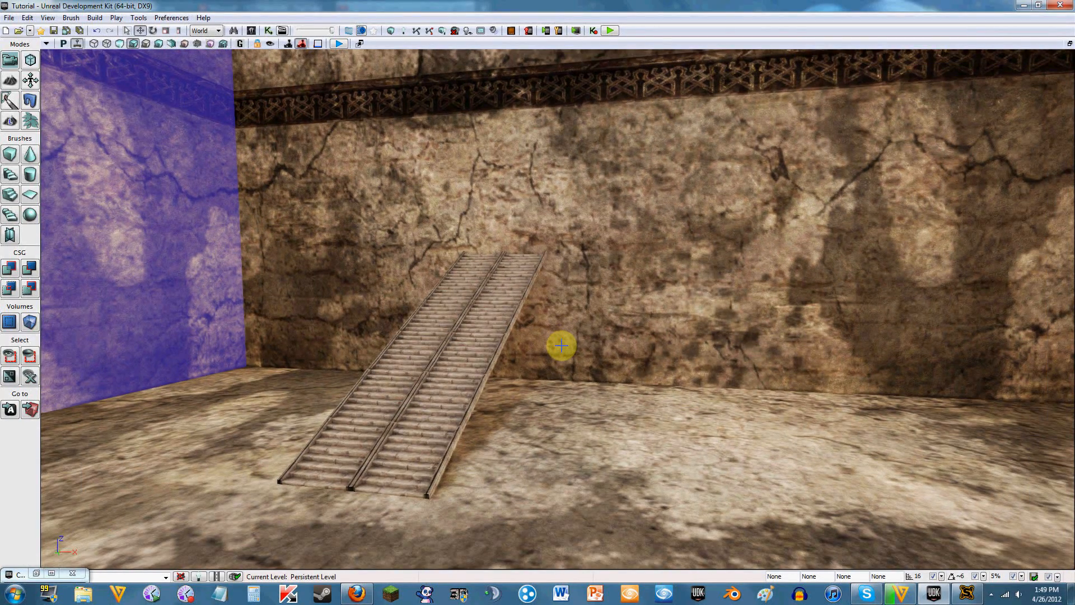
{"action": "scroll", "coordinate": [562, 345], "scroll_direction": "up", "scroll_amount": 2}
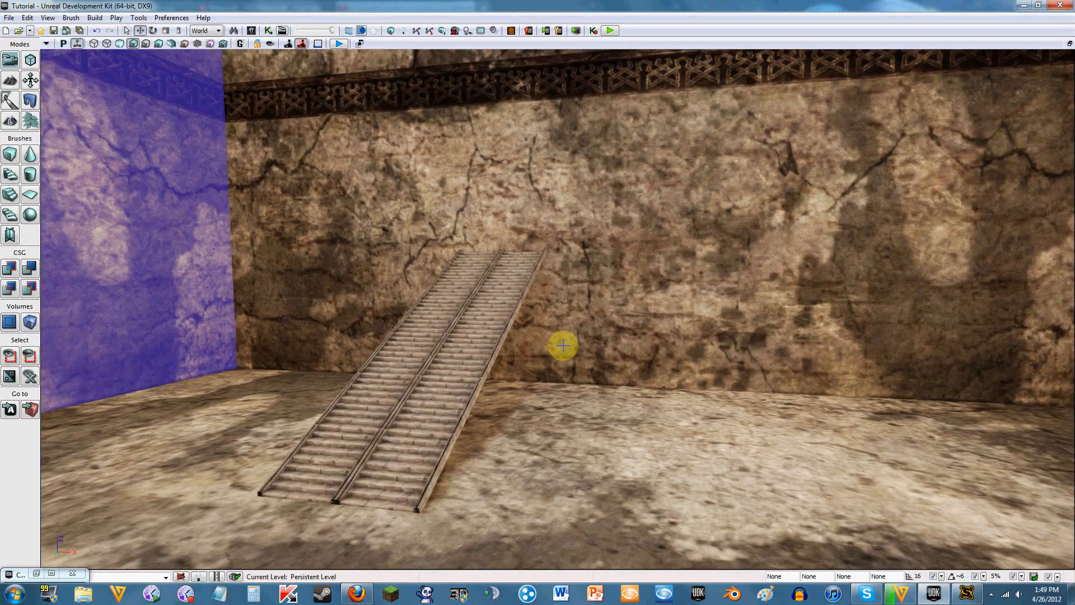
{"action": "mouse_move", "coordinate": [562, 345]}
{"action": "right_mouse_down"}
{"action": "mouse_move", "coordinate": [546, 392]}
{"action": "mouse_move", "coordinate": [561, 345]}
{"action": "right_mouse_up"}
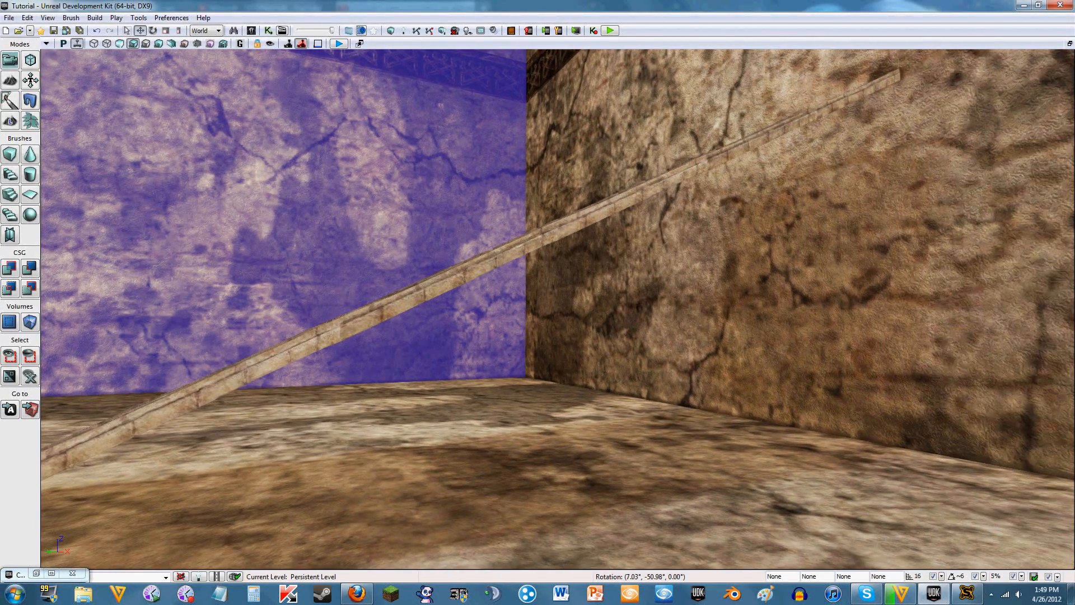
Play-test the level with the rebuilt lighting in the editor preview and end the preview.
{"action": "right_click_drag", "start_coordinate": [424, 358], "coordinate": [519, 233]}
{"action": "left_click", "coordinate": [611, 30]}
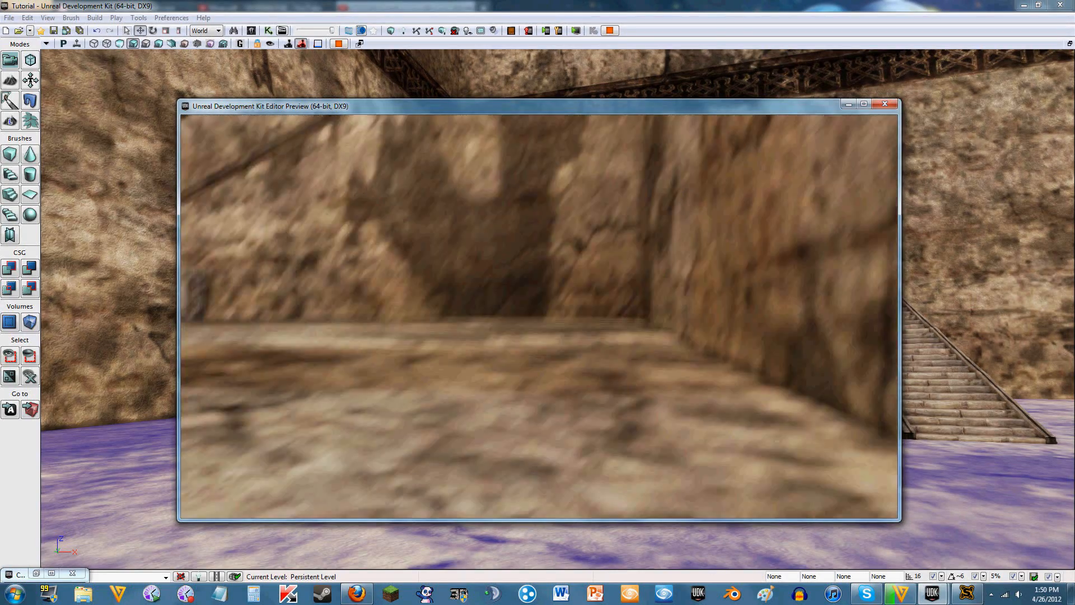
{"action": "key", "text": "Escape"}
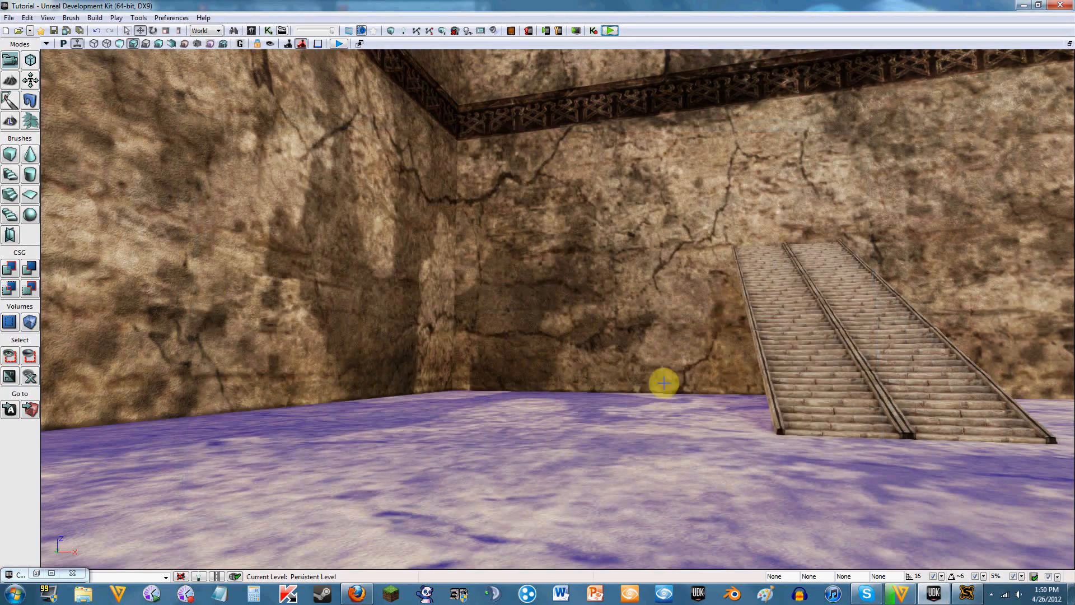
{"action": "right_click_drag", "start_coordinate": [557, 309], "coordinate": [588, 212]}
{"action": "right_click_drag", "start_coordinate": [549, 269], "coordinate": [648, 278]}
{"action": "key", "text": "s"}
{"action": "key", "text": "s"}
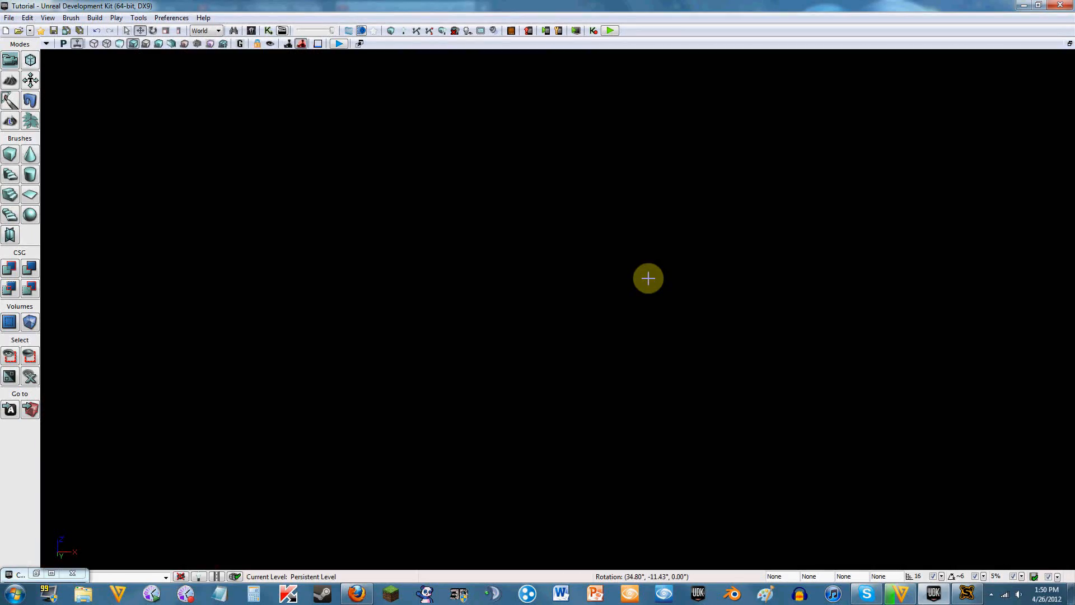
{"action": "key", "text": "w"}
{"action": "mouse_move", "coordinate": [516, 341]}
{"action": "right_mouse_down"}
{"action": "mouse_move", "coordinate": [497, 392]}
{"action": "mouse_move", "coordinate": [516, 341]}
{"action": "right_mouse_up"}
{"action": "key", "text": "w"}
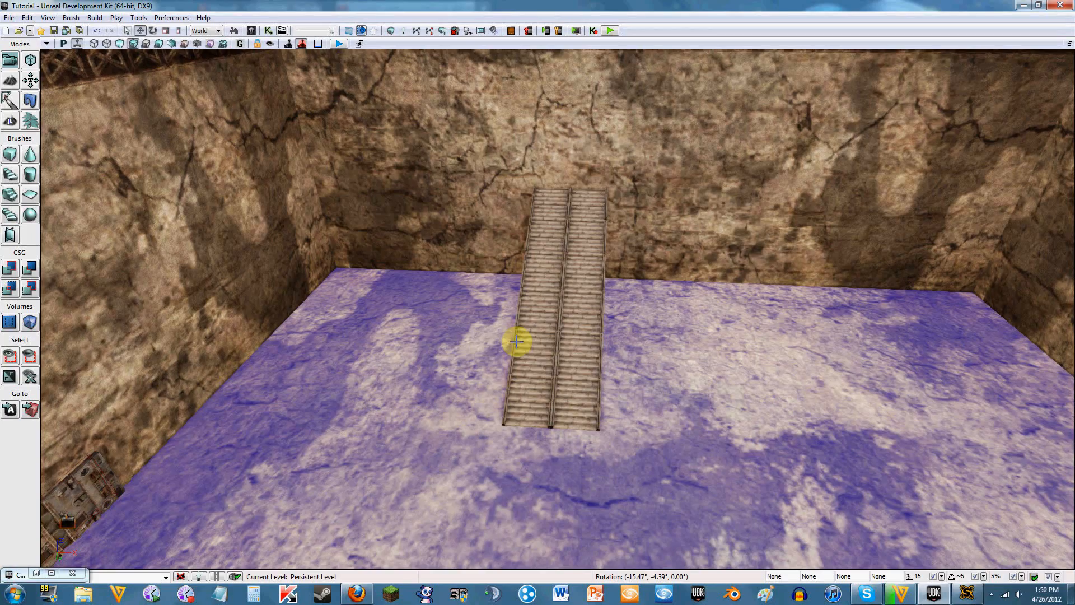
{"action": "scroll", "coordinate": [547, 200], "scroll_direction": "up", "scroll_amount": 2}
{"action": "left_click", "coordinate": [547, 191]}
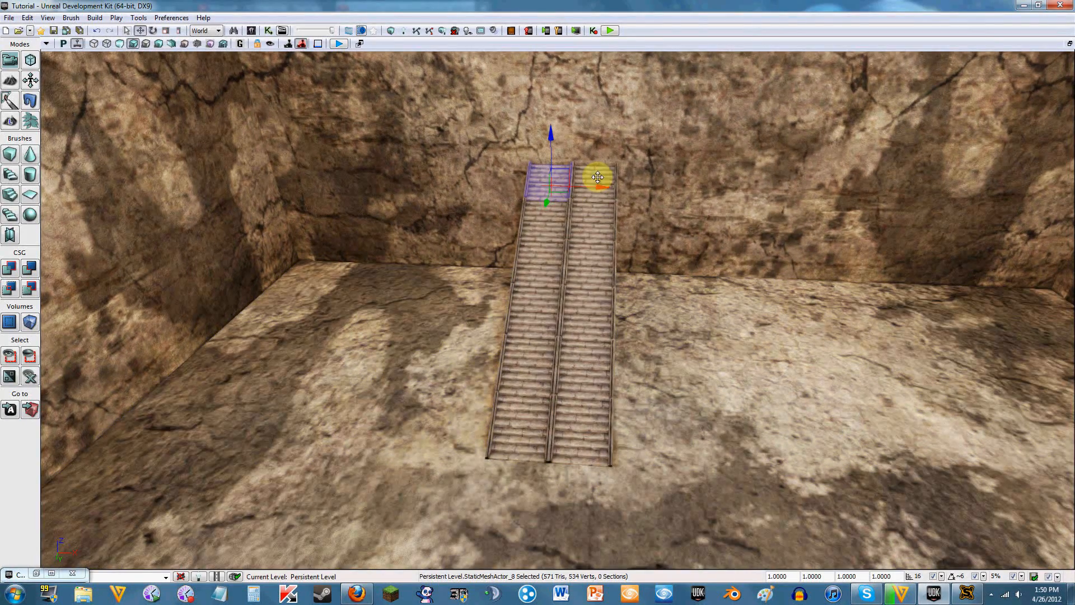
{"action": "left_click", "coordinate": [594, 187], "text": "ctrl"}
{"action": "left_click", "coordinate": [545, 219], "text": "ctrl"}
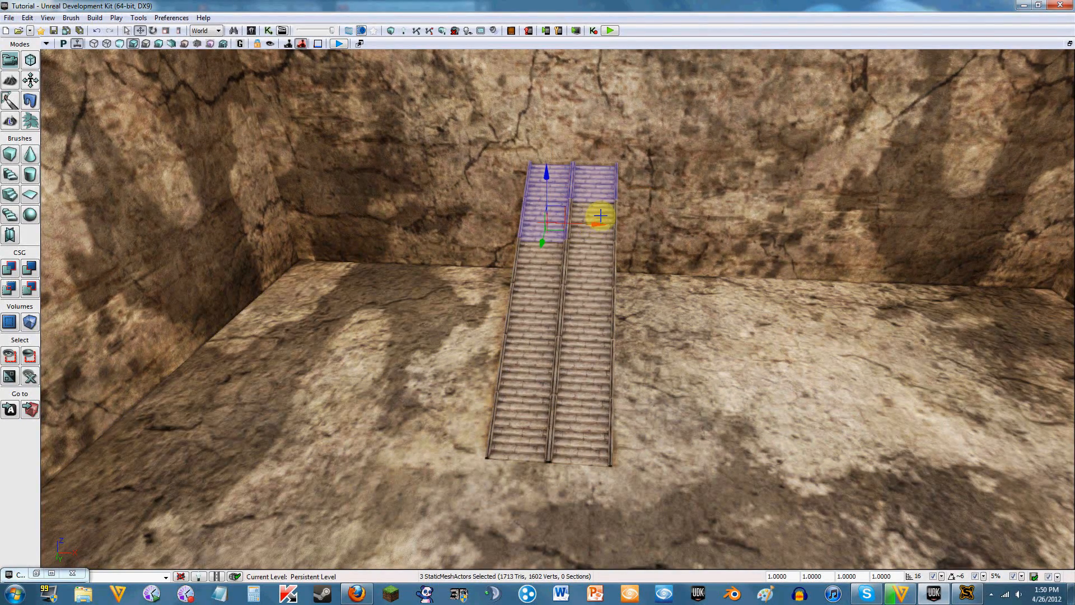
{"action": "left_click", "coordinate": [598, 217], "text": "ctrl"}
{"action": "left_click", "coordinate": [543, 246], "text": "ctrl"}
{"action": "left_click", "coordinate": [597, 257], "text": "ctrl"}
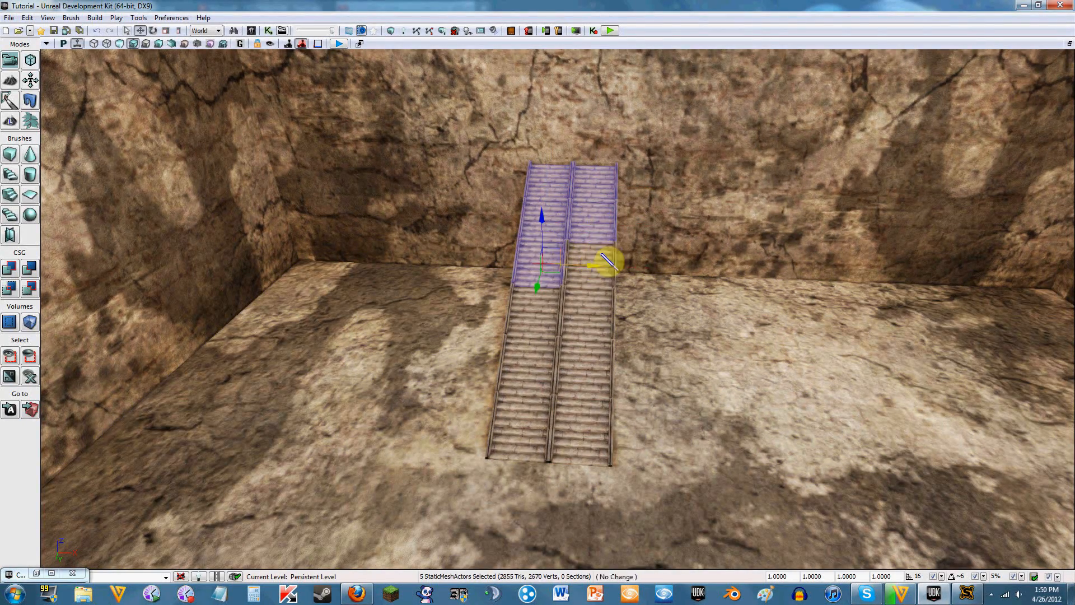
{"action": "left_click", "coordinate": [531, 293], "text": "ctrl"}
{"action": "left_click", "coordinate": [587, 305], "text": "ctrl"}
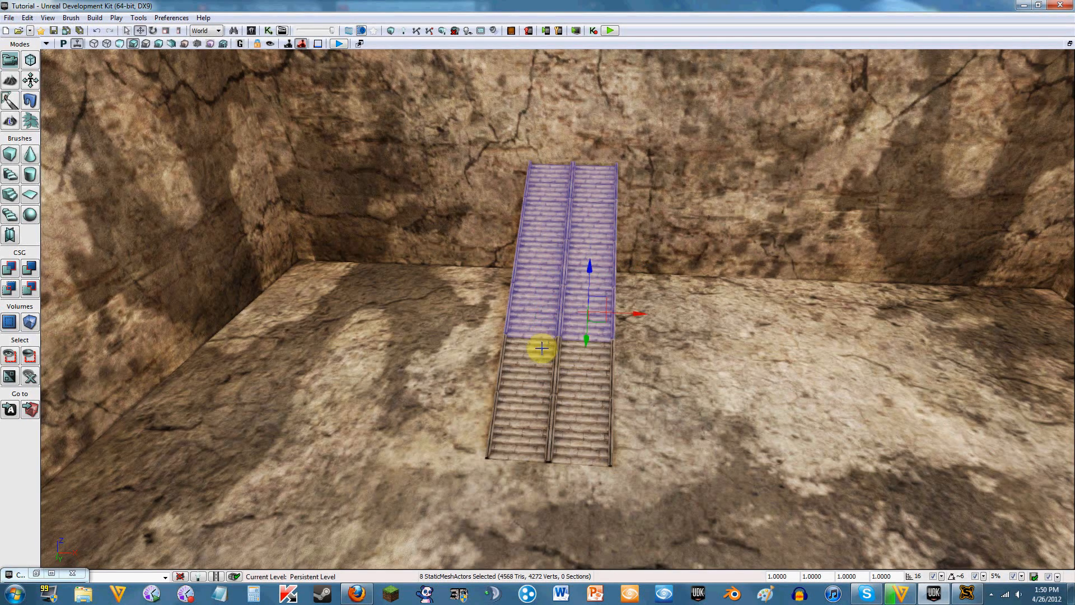
{"action": "left_click", "coordinate": [542, 351], "text": "ctrl"}
{"action": "left_click", "coordinate": [598, 361], "text": "ctrl"}
{"action": "left_click", "coordinate": [535, 397], "text": "ctrl"}
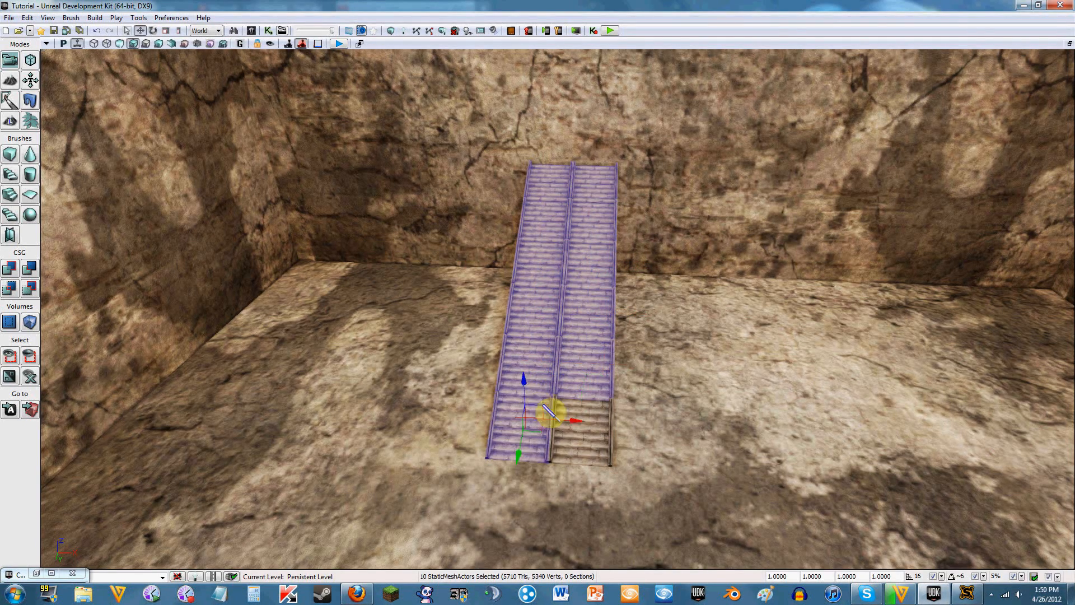
{"action": "left_click", "coordinate": [603, 438], "text": "ctrl"}
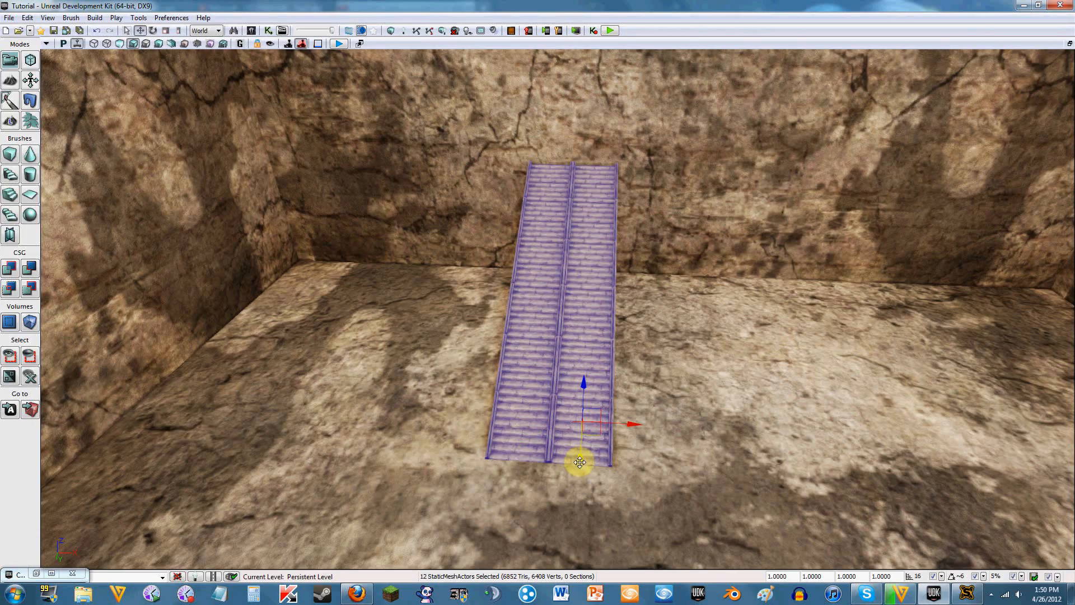
{"action": "left_click", "coordinate": [578, 487], "text": "ctrl"}
{"action": "left_click_drag", "start_coordinate": [574, 506], "coordinate": [576, 529]}
{"action": "right_click_drag", "start_coordinate": [700, 350], "coordinate": [660, 340]}
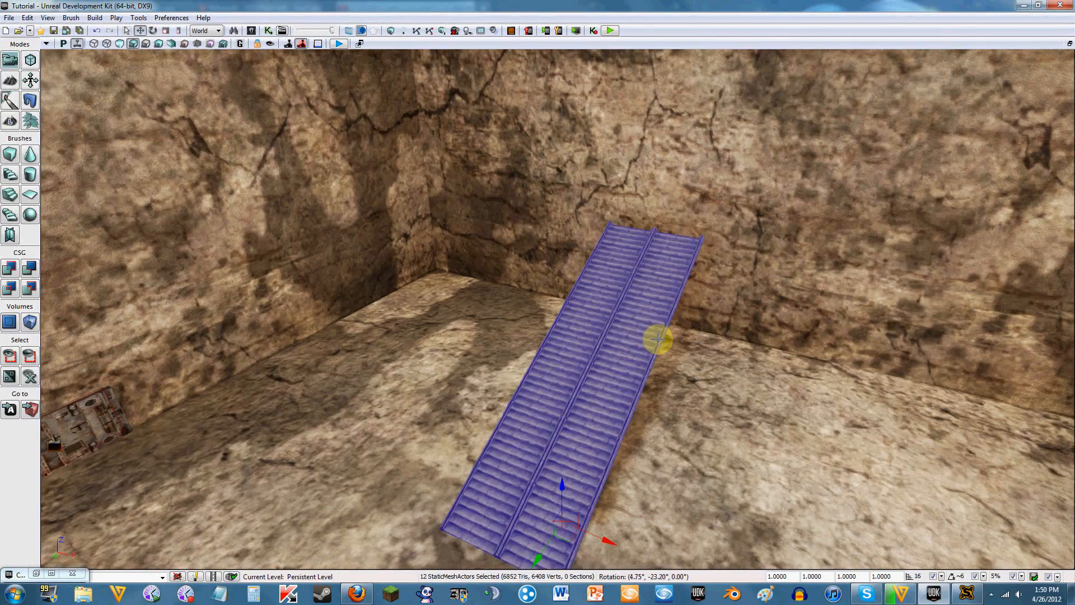
{"action": "left_click", "coordinate": [649, 331]}
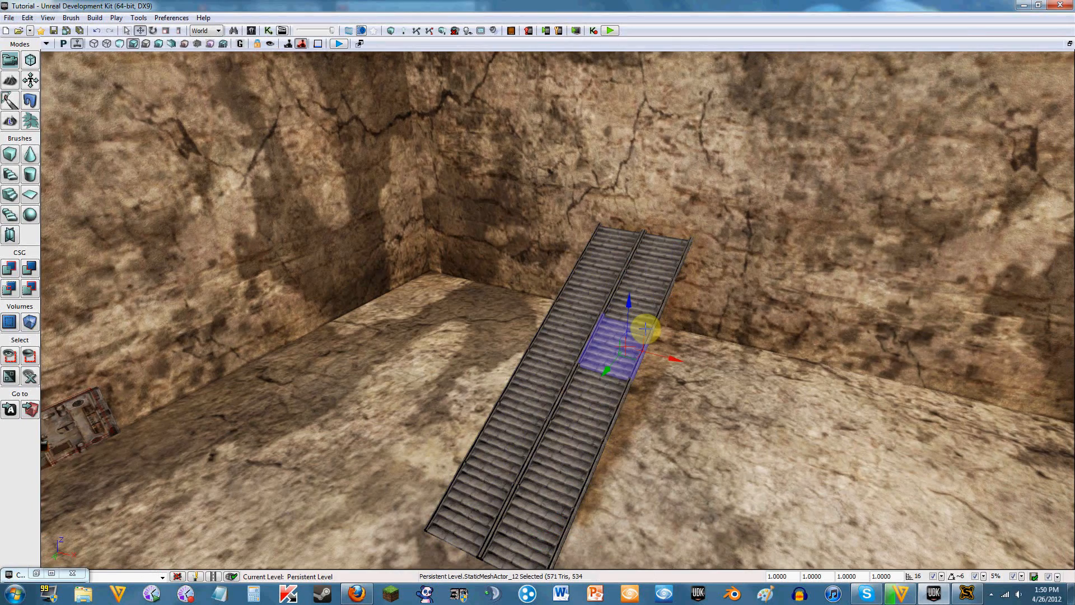
Select all twelve stair pieces that make up the two joined columns of the staircase.
{"action": "left_click", "coordinate": [623, 242]}
{"action": "left_click", "coordinate": [654, 245], "text": "ctrl"}
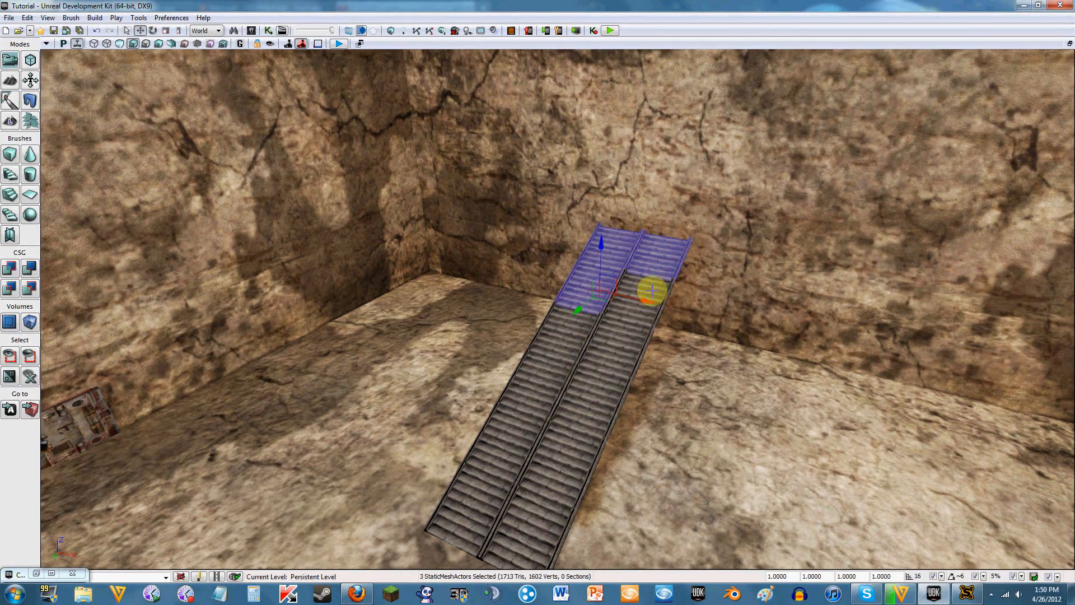
{"action": "left_click", "coordinate": [657, 293], "text": "ctrl"}
{"action": "left_click", "coordinate": [569, 317], "text": "ctrl"}
{"action": "left_click", "coordinate": [582, 328], "text": "ctrl"}
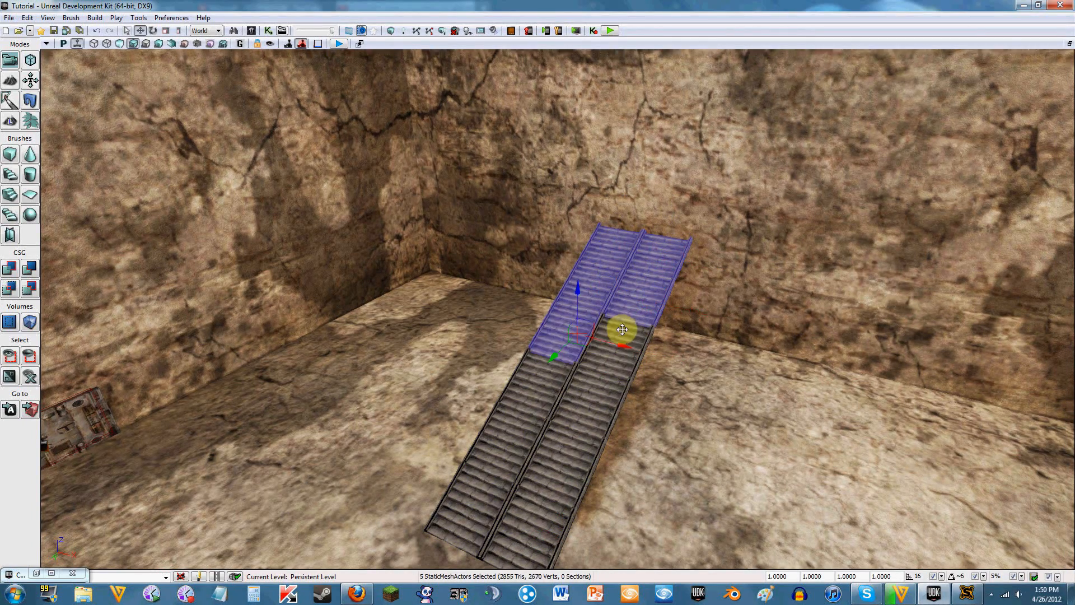
{"action": "left_click", "coordinate": [607, 350], "text": "ctrl"}
{"action": "left_click", "coordinate": [534, 371], "text": "ctrl"}
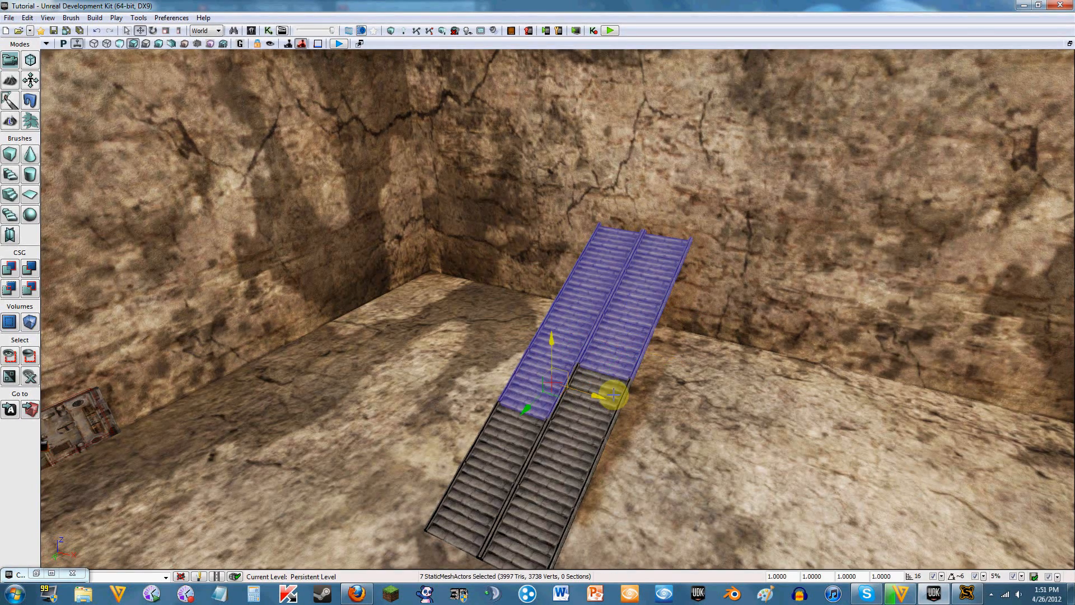
{"action": "left_click", "coordinate": [621, 401], "text": "ctrl"}
{"action": "left_click", "coordinate": [514, 422], "text": "ctrl"}
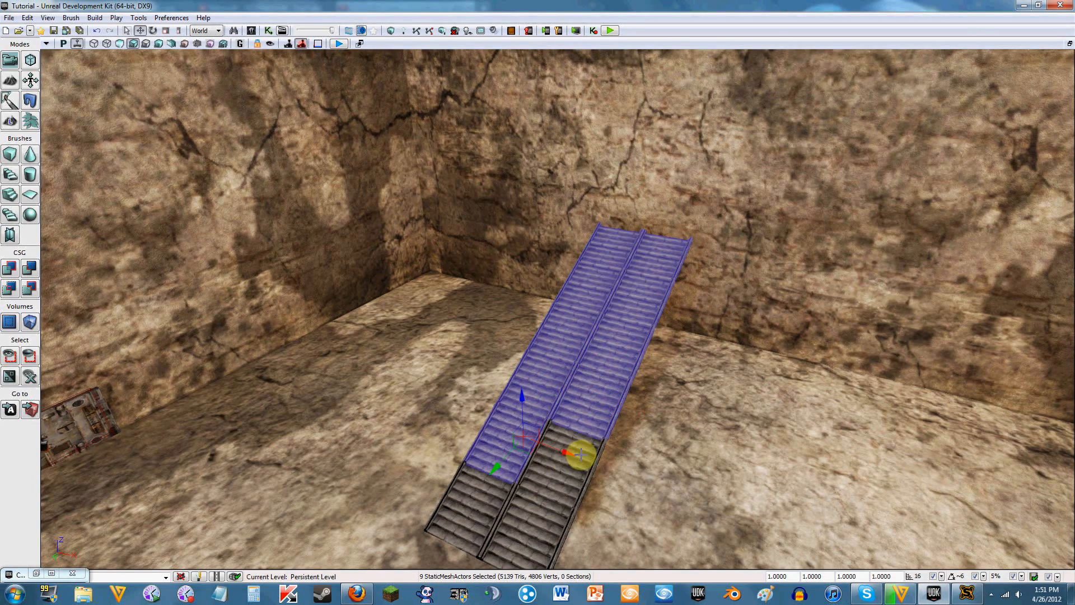
{"action": "left_click", "coordinate": [576, 451], "text": "ctrl"}
{"action": "left_click", "coordinate": [479, 506], "text": "ctrl"}
{"action": "left_click", "coordinate": [542, 506], "text": "ctrl"}
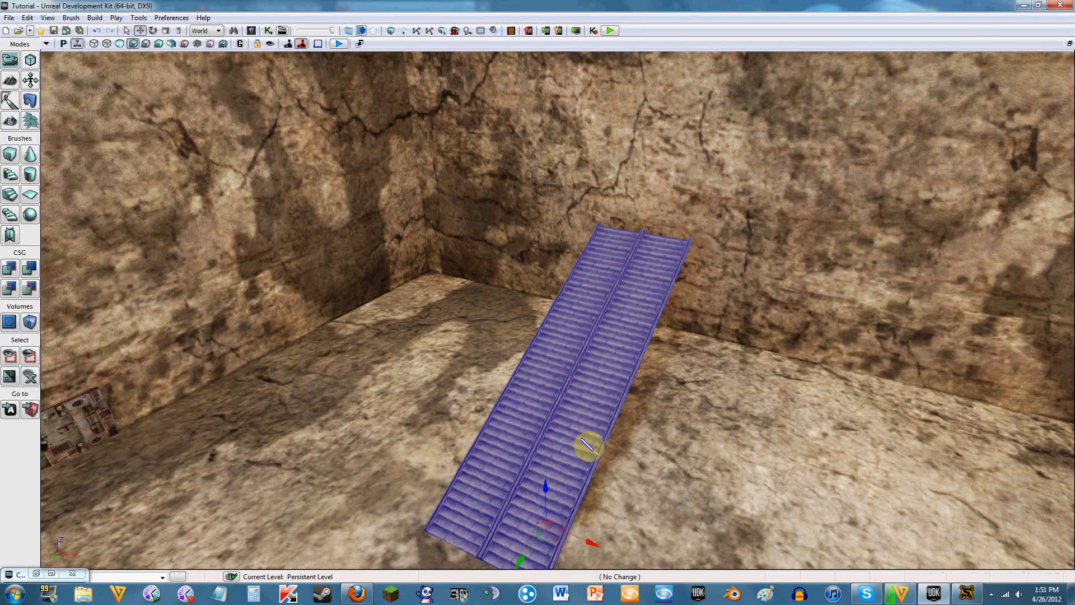
Duplicate the selected staircase and move the copy along the X axis so it stands beside the original with a gap between them.
{"action": "right_click_drag", "start_coordinate": [593, 364], "coordinate": [541, 335]}
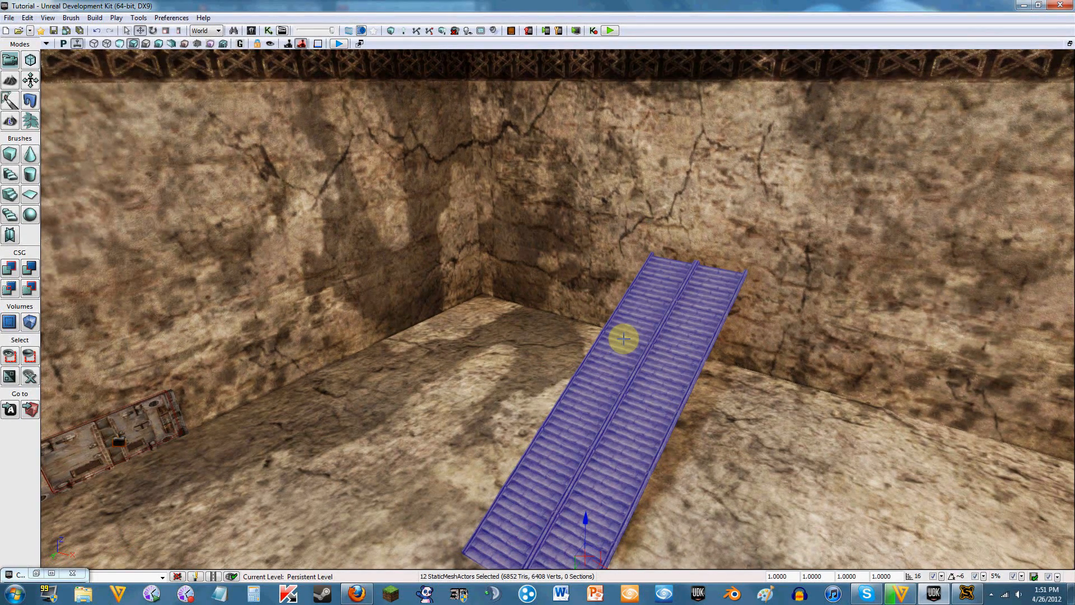
{"action": "mouse_move", "coordinate": [647, 336]}
{"action": "right_mouse_down"}
{"action": "mouse_move", "coordinate": [633, 334]}
{"action": "mouse_move", "coordinate": [588, 367]}
{"action": "mouse_move", "coordinate": [560, 367]}
{"action": "mouse_move", "coordinate": [566, 350]}
{"action": "mouse_move", "coordinate": [648, 336]}
{"action": "right_mouse_up"}
{"action": "key", "text": "d"}
{"action": "key", "text": "s"}
{"action": "key", "text": "d"}
{"action": "key", "text": "w"}
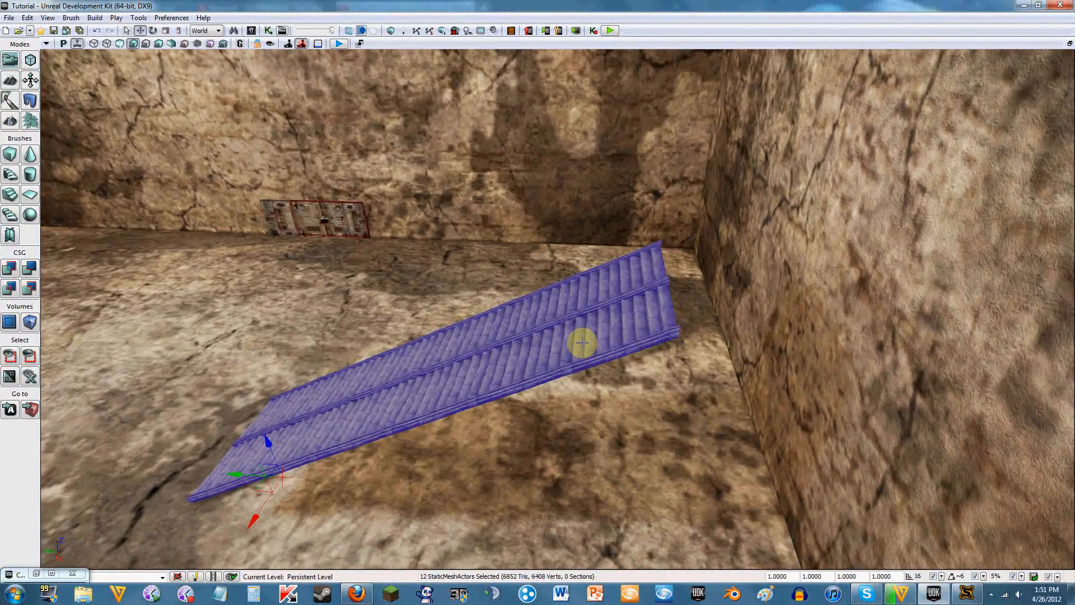
{"action": "right_click_drag", "start_coordinate": [582, 343], "coordinate": [674, 311]}
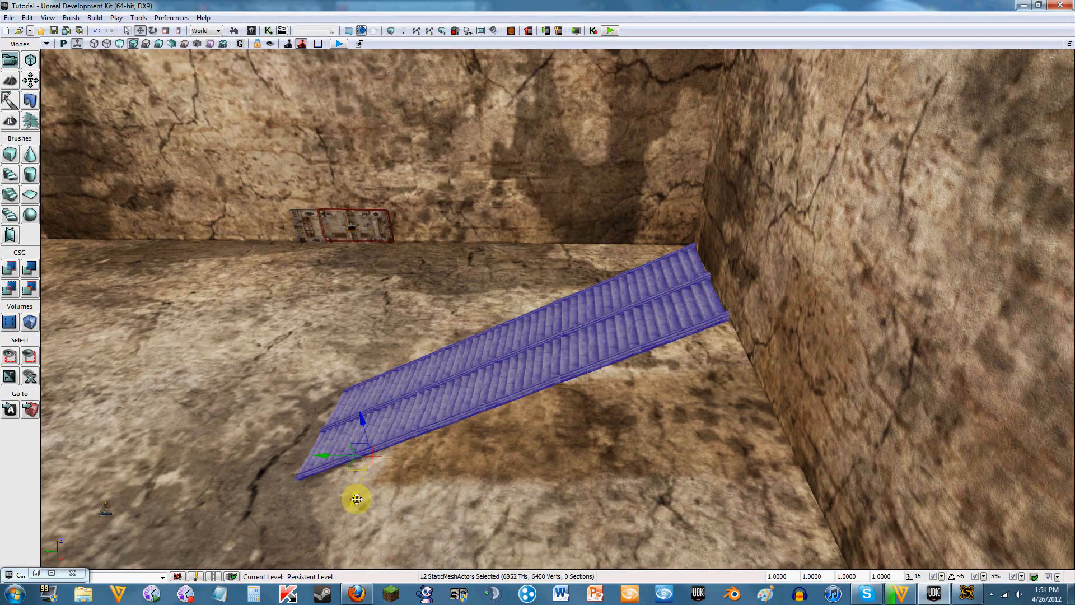
{"action": "right_click_drag", "start_coordinate": [463, 427], "coordinate": [420, 465]}
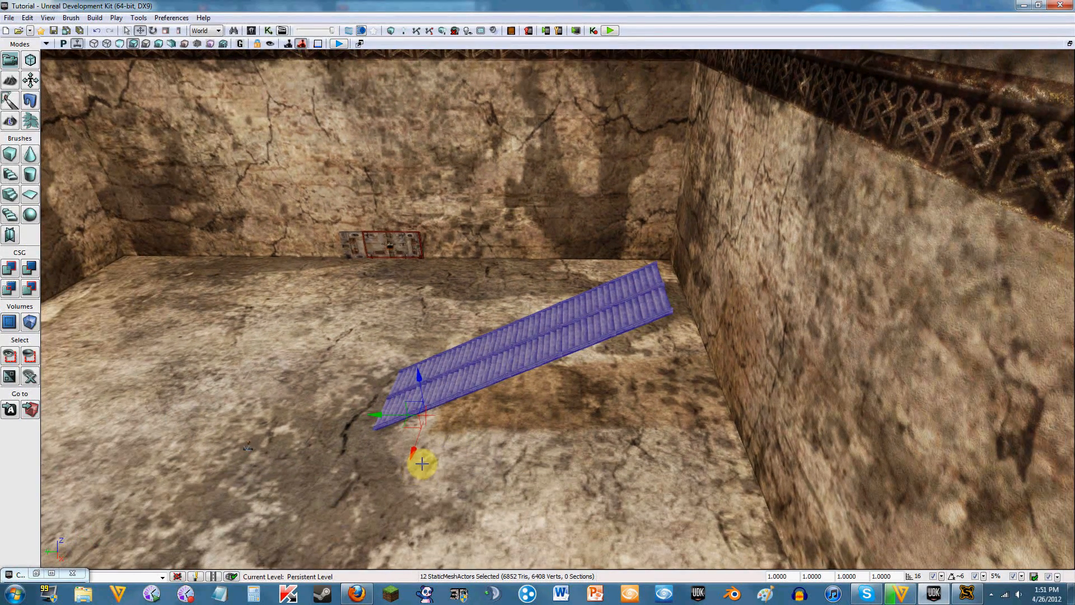
{"action": "left_click_drag", "start_coordinate": [413, 449], "coordinate": [408, 476], "text": "alt"}
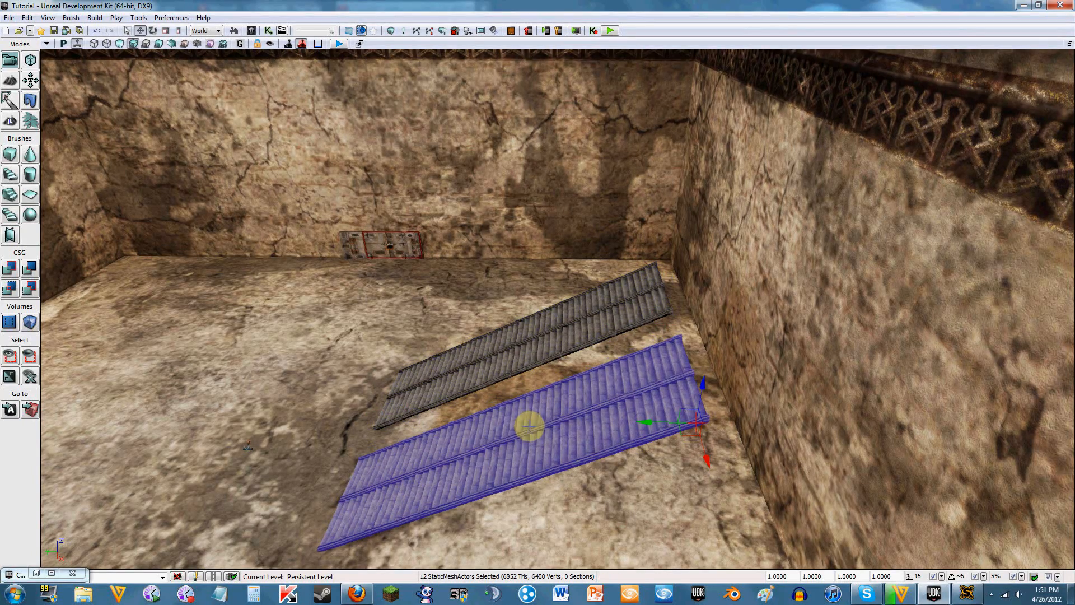
Rotate the copied flight about its vertical axis so it climbs along the back wall, crosswise to the original.
{"action": "right_click_drag", "start_coordinate": [529, 425], "coordinate": [672, 381]}
{"action": "right_click_drag", "start_coordinate": [627, 431], "coordinate": [515, 422]}
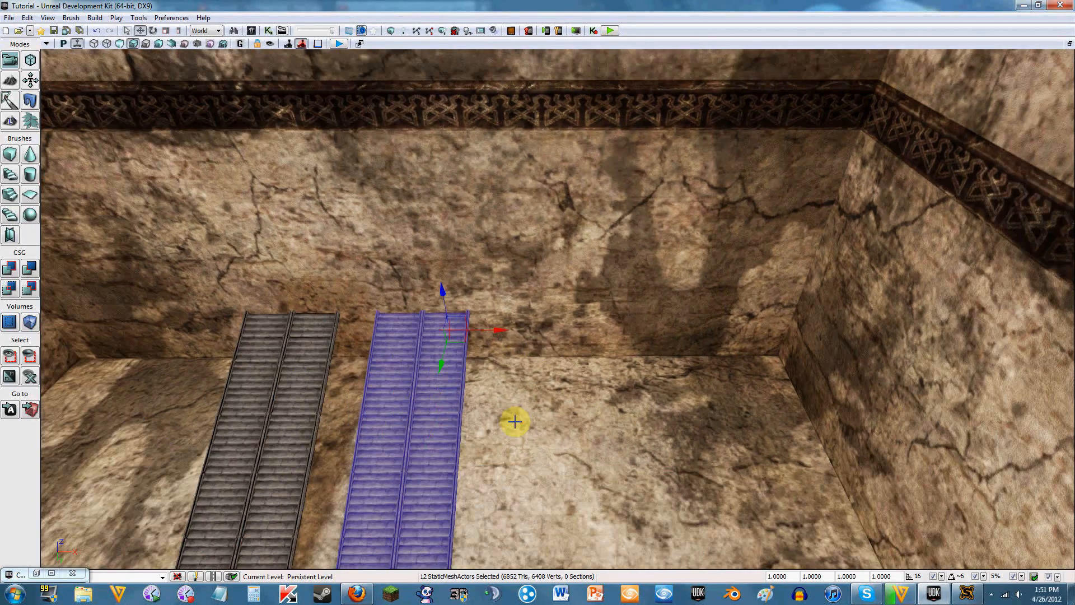
{"action": "key", "text": "space"}
{"action": "left_click_drag", "start_coordinate": [503, 345], "coordinate": [443, 379]}
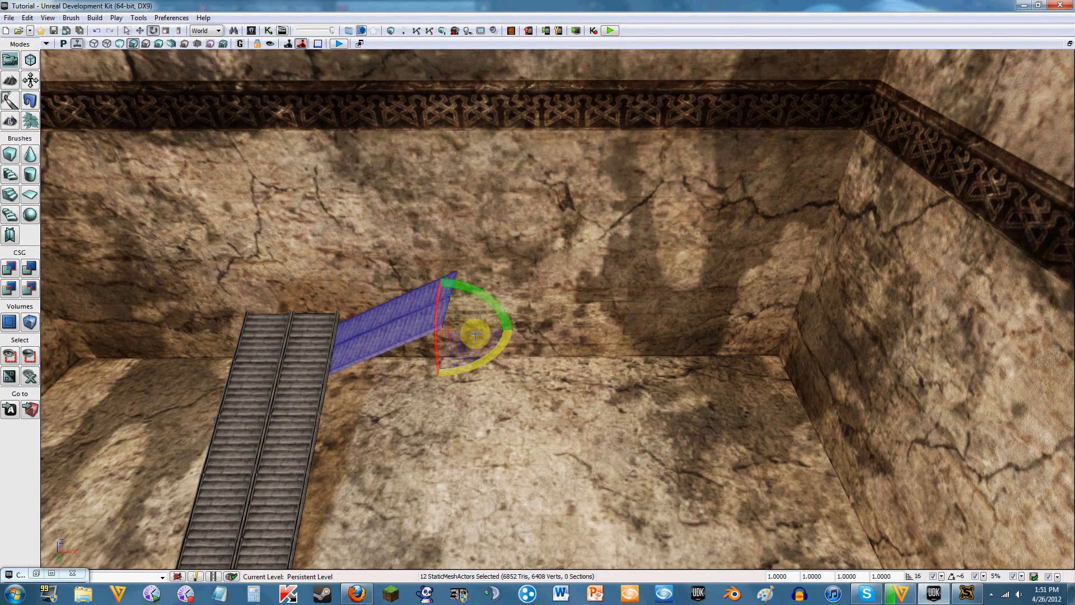
{"action": "key", "text": "space"}
{"action": "key", "text": "space"}
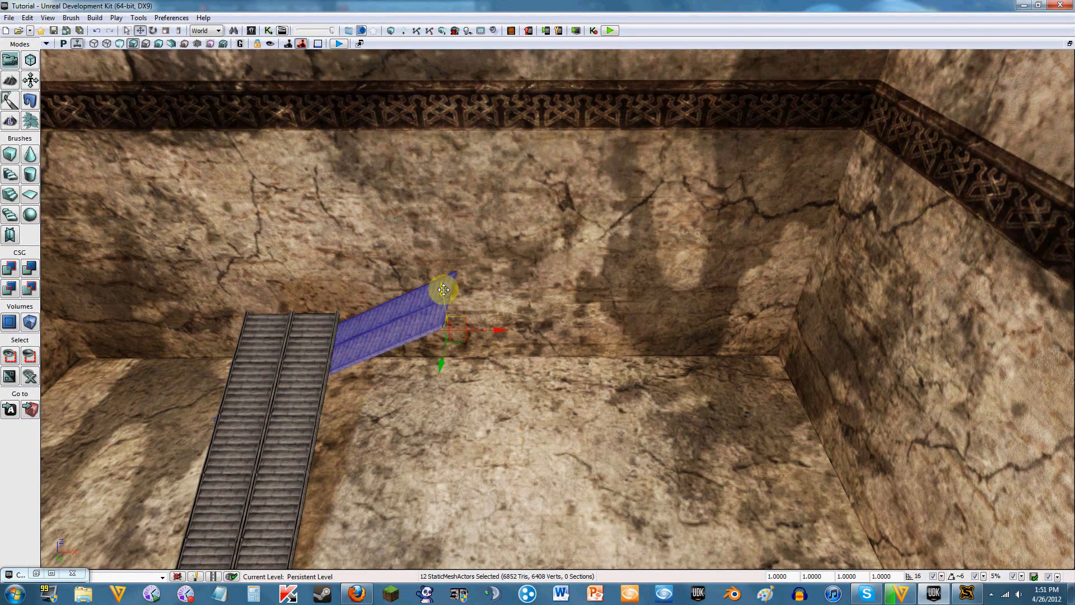
Raise the rotated flight and shift it along the wall so its foot starts beside the top end of the original flight.
{"action": "left_click_drag", "start_coordinate": [444, 289], "coordinate": [442, 223]}
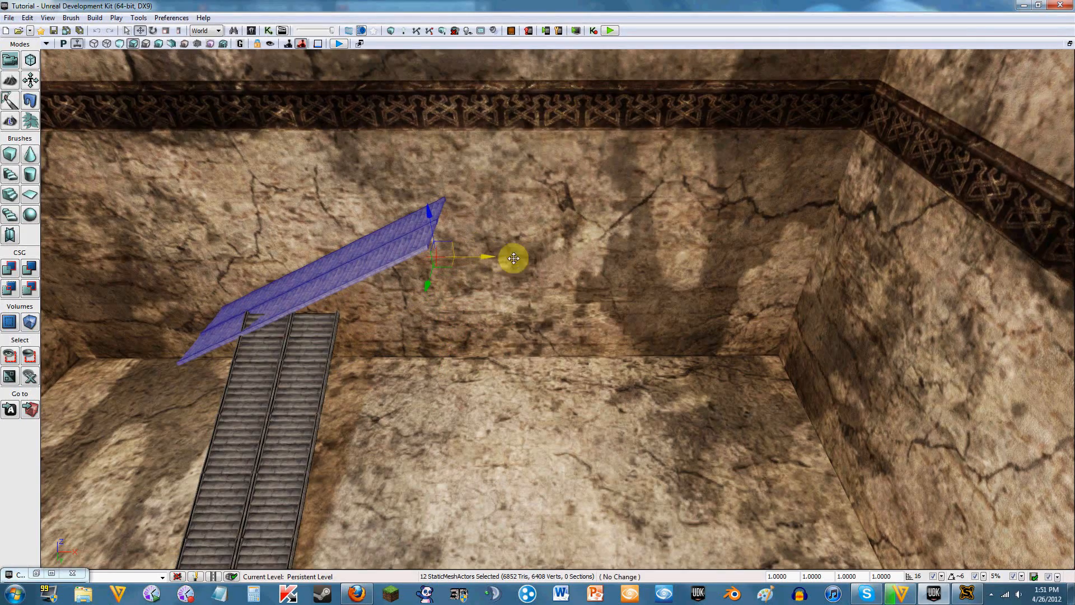
{"action": "left_click_drag", "start_coordinate": [513, 258], "coordinate": [578, 262]}
{"action": "right_click_drag", "start_coordinate": [476, 321], "coordinate": [570, 327]}
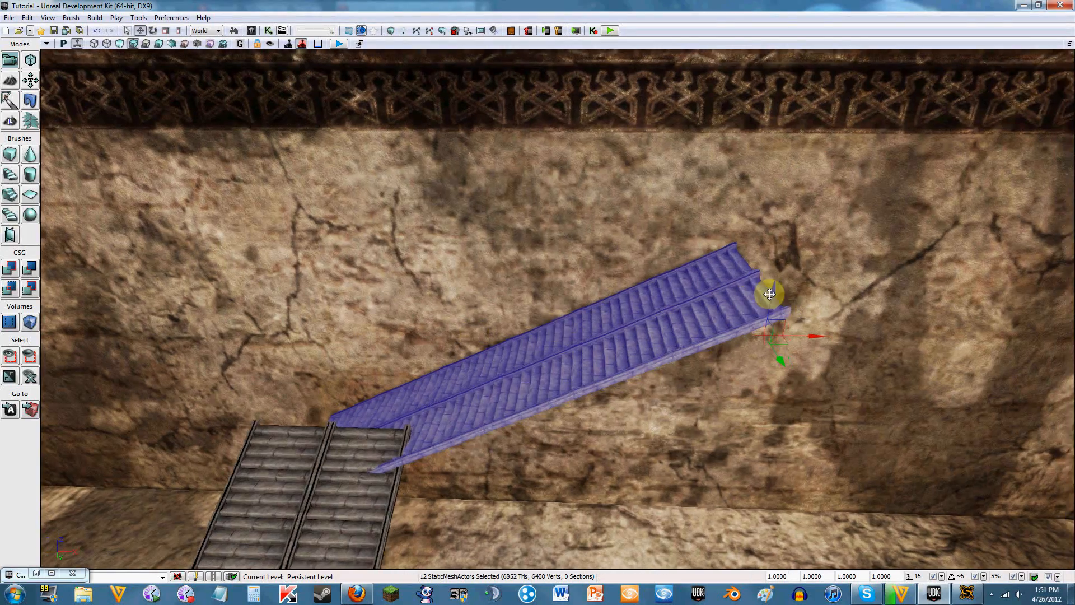
{"action": "left_click_drag", "start_coordinate": [769, 294], "coordinate": [811, 281]}
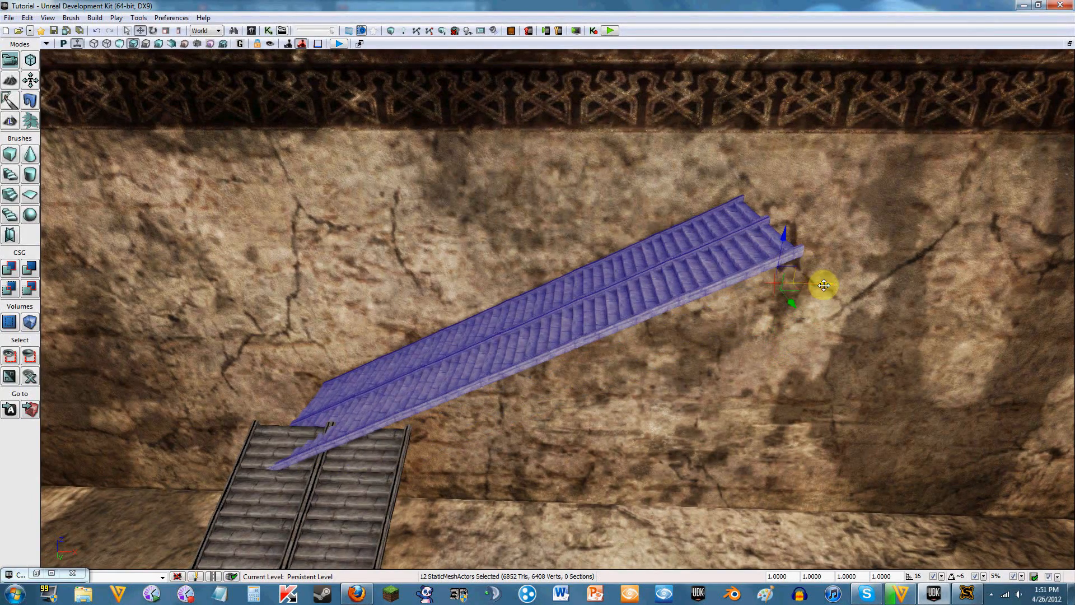
{"action": "left_click_drag", "start_coordinate": [914, 282], "coordinate": [1029, 248]}
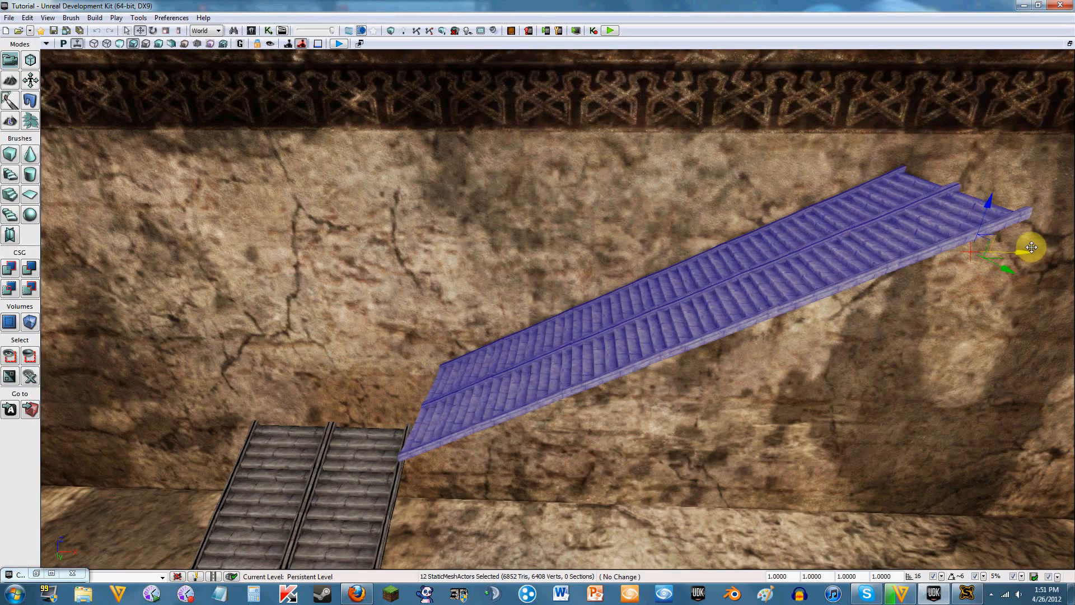
{"action": "right_click_drag", "start_coordinate": [700, 433], "coordinate": [817, 463]}
{"action": "key", "text": "a"}
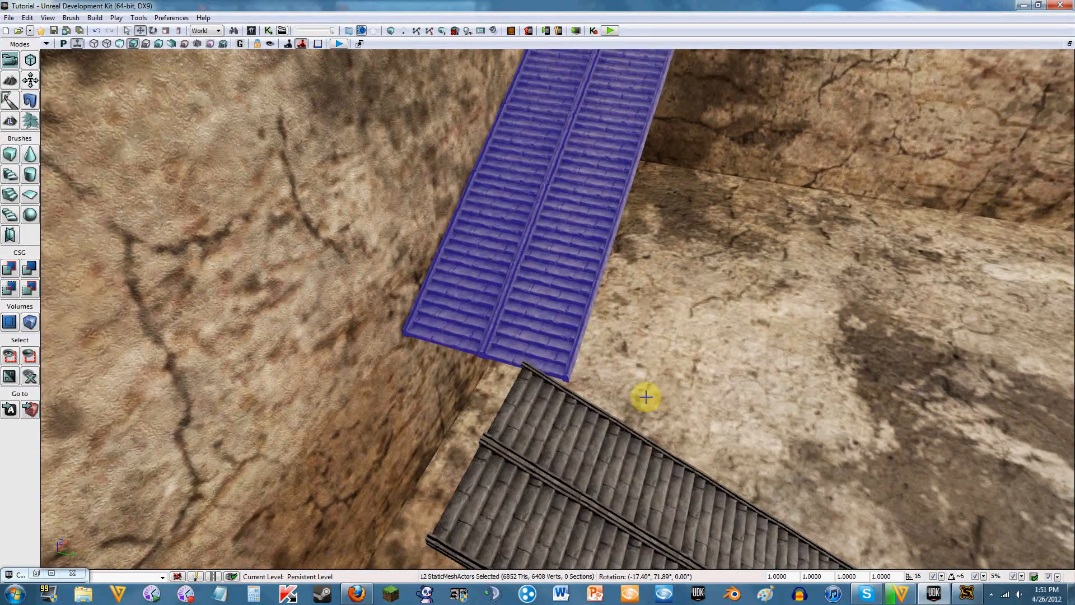
{"action": "right_click_drag", "start_coordinate": [645, 397], "coordinate": [586, 436]}
{"action": "left_click", "coordinate": [594, 436]}
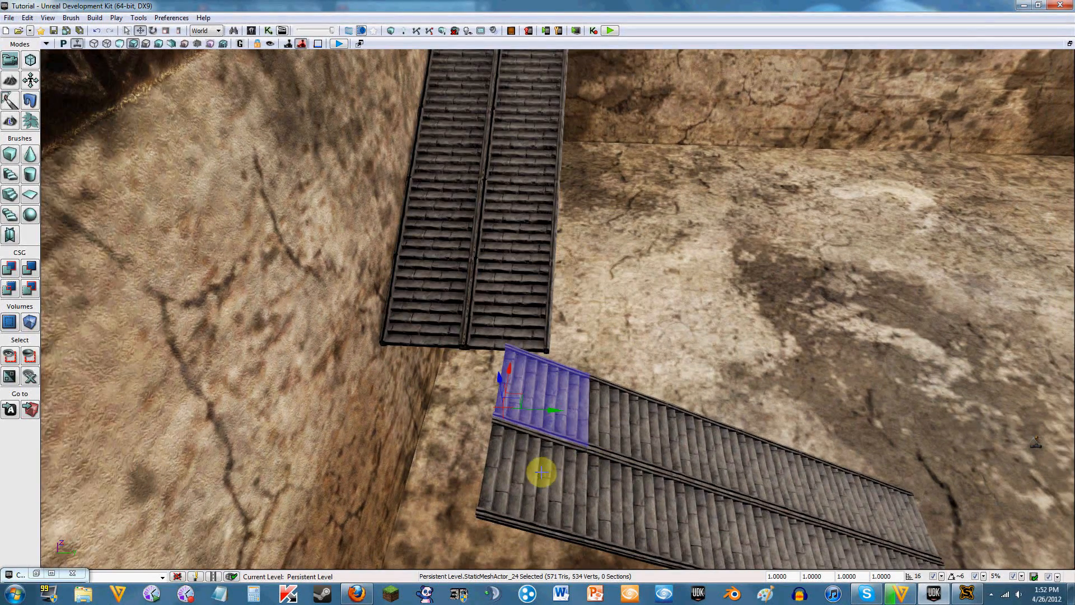
{"action": "left_click", "coordinate": [591, 466], "text": "ctrl"}
{"action": "left_click", "coordinate": [555, 458]}
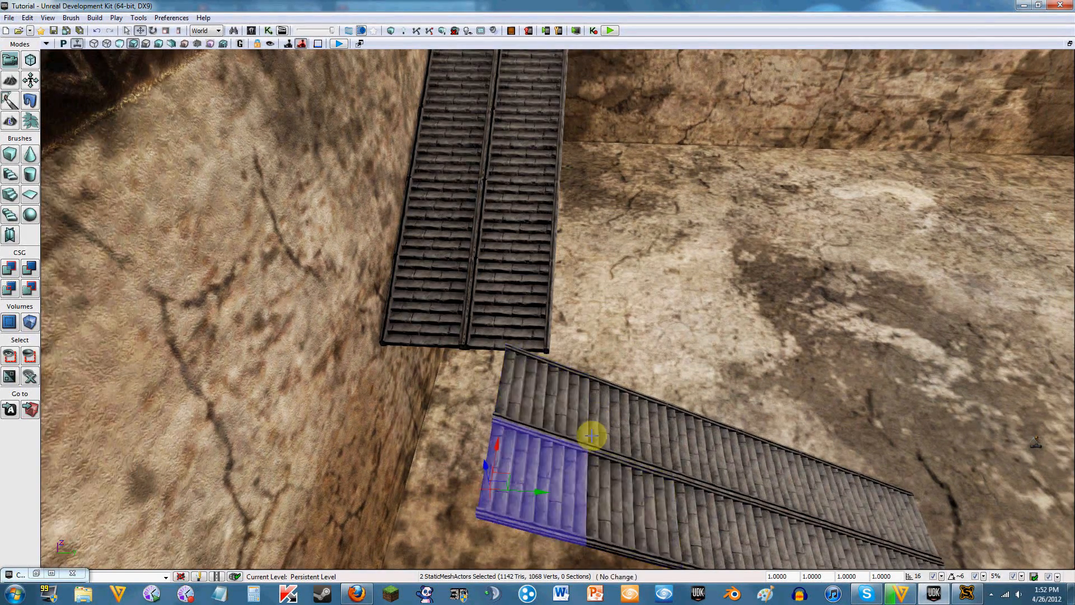
{"action": "left_click", "coordinate": [554, 409]}
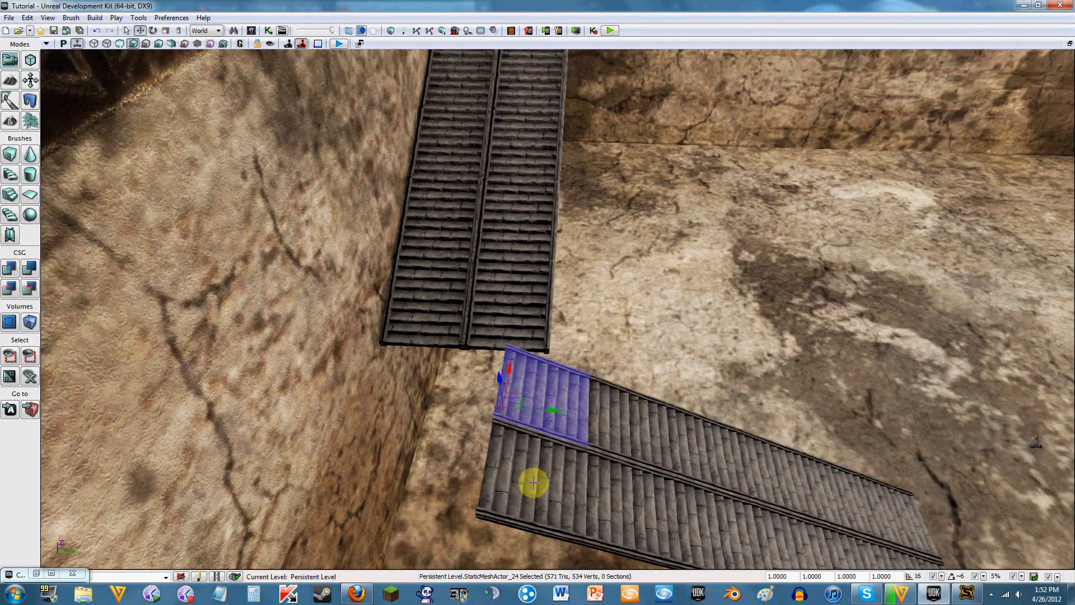
{"action": "left_click", "coordinate": [626, 442], "text": "ctrl"}
{"action": "left_click", "coordinate": [633, 437], "text": "ctrl"}
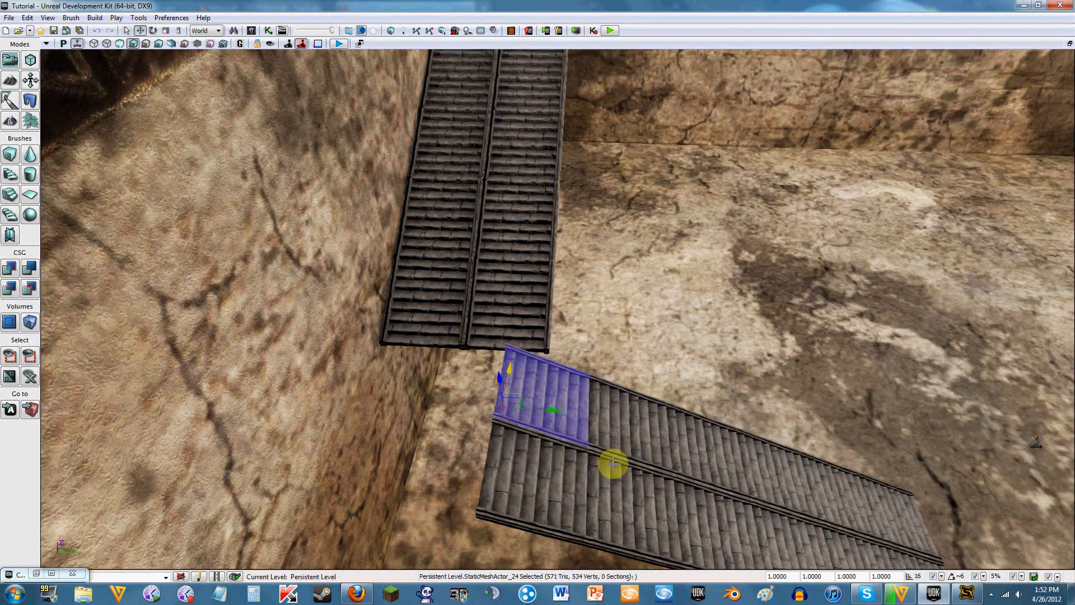
{"action": "left_click", "coordinate": [638, 452], "text": "ctrl"}
{"action": "left_click", "coordinate": [627, 492], "text": "ctrl"}
{"action": "left_click", "coordinate": [653, 494], "text": "ctrl"}
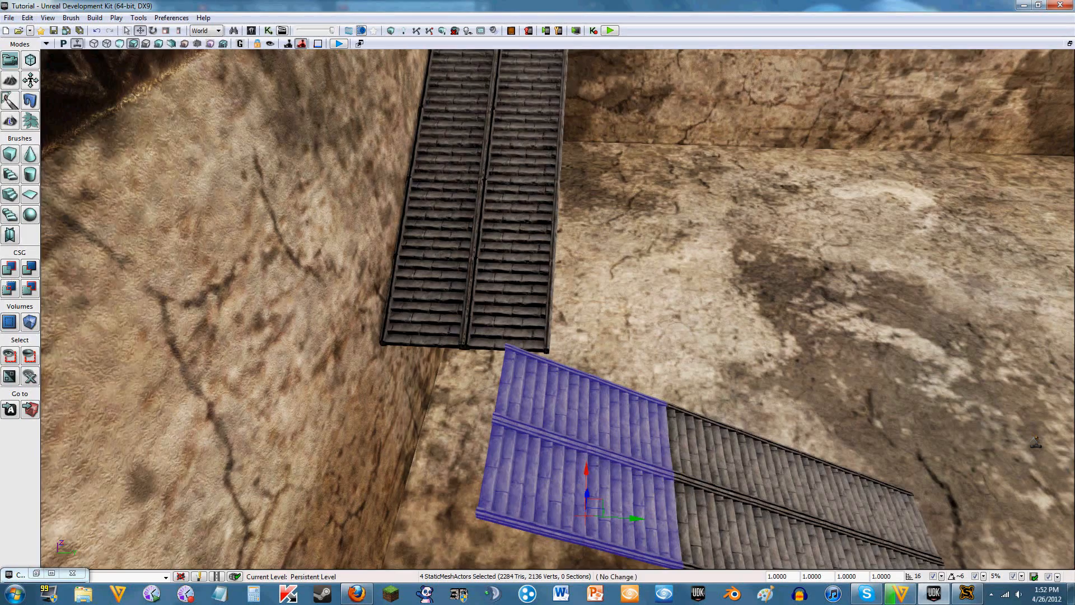
{"action": "right_click_drag", "start_coordinate": [558, 309], "coordinate": [645, 431]}
{"action": "right_click_drag", "start_coordinate": [594, 320], "coordinate": [694, 413]}
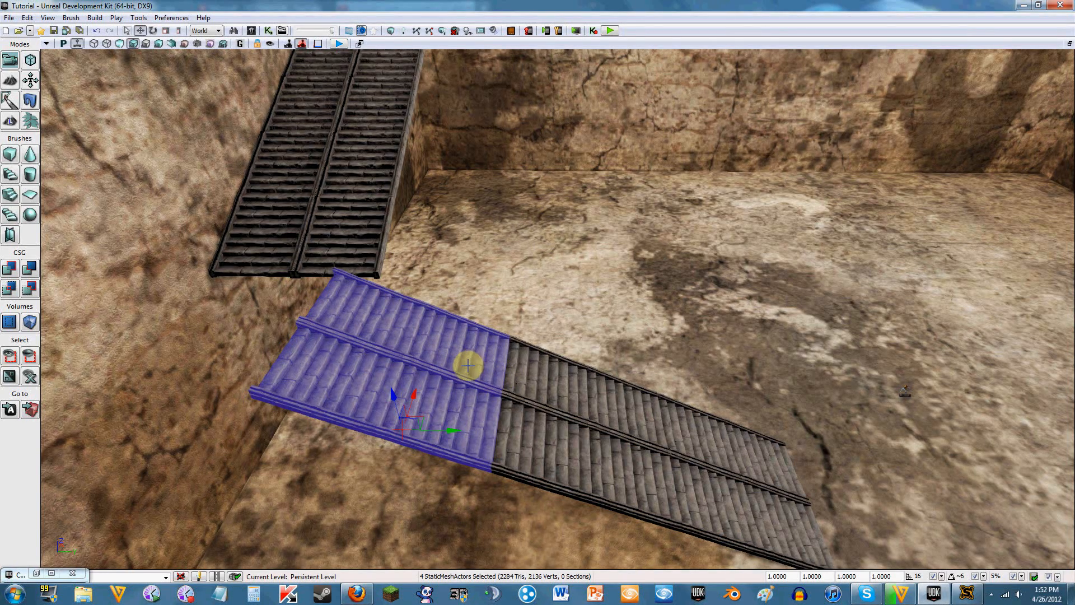
{"action": "right_click", "coordinate": [474, 364]}
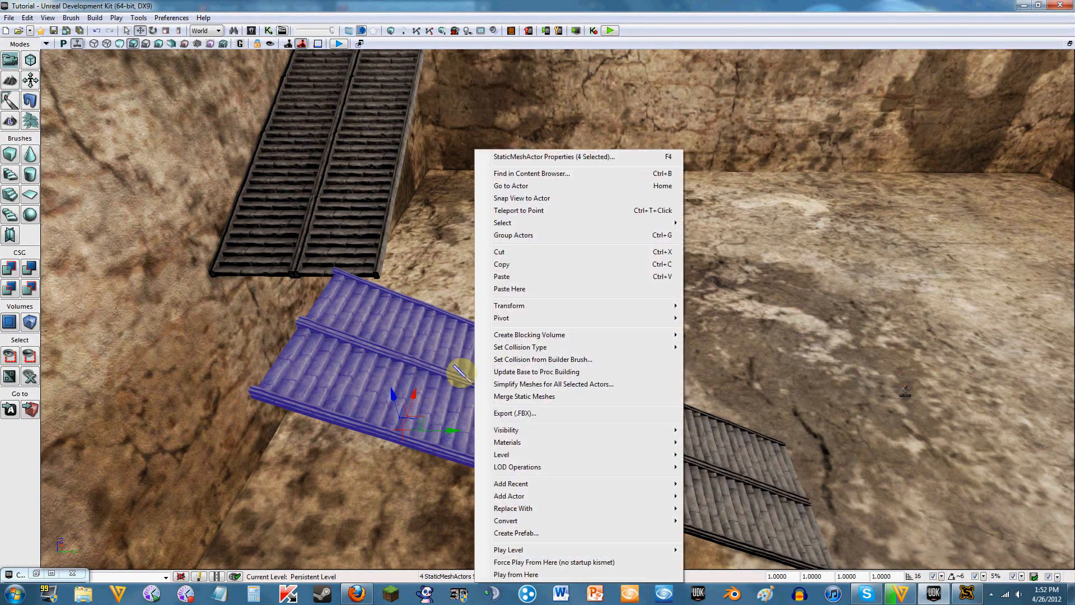
{"action": "left_click", "coordinate": [367, 319]}
Select all twelve stair pieces that make up the lower flight.
{"action": "left_click", "coordinate": [367, 319]}
{"action": "left_click", "coordinate": [365, 365], "text": "ctrl"}
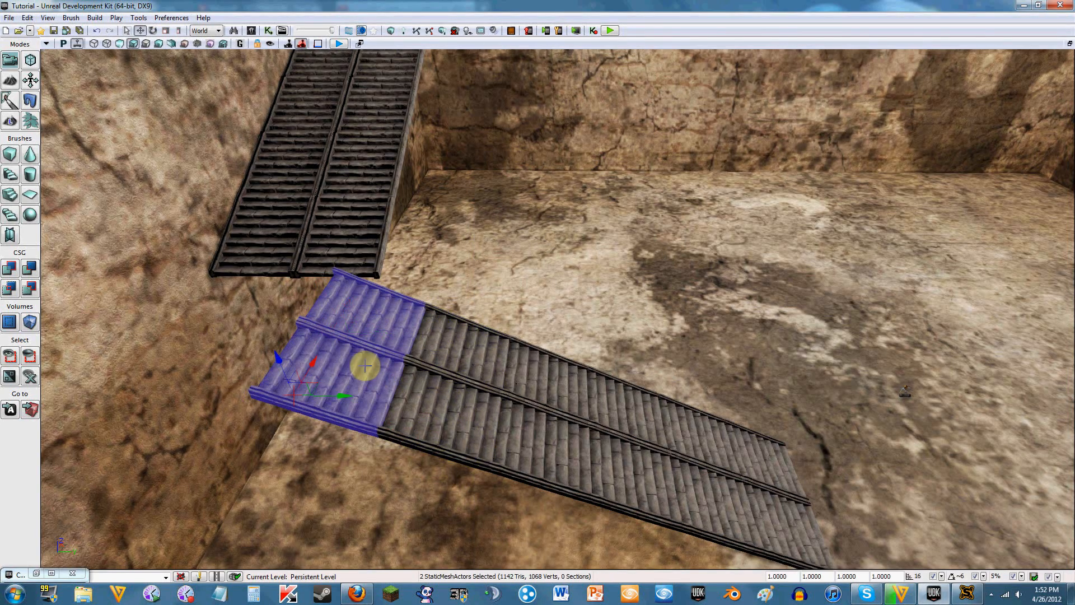
{"action": "left_click", "coordinate": [444, 401], "text": "ctrl"}
{"action": "left_click", "coordinate": [491, 367], "text": "ctrl"}
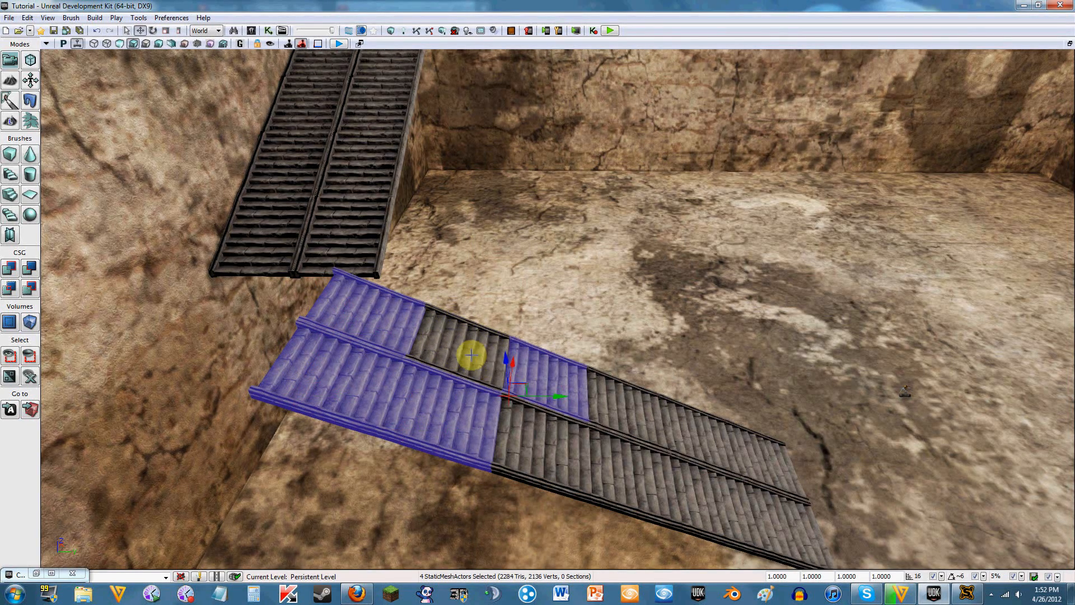
{"action": "left_click", "coordinate": [470, 353], "text": "ctrl"}
{"action": "left_click", "coordinate": [518, 419], "text": "ctrl"}
{"action": "left_click", "coordinate": [630, 410], "text": "ctrl"}
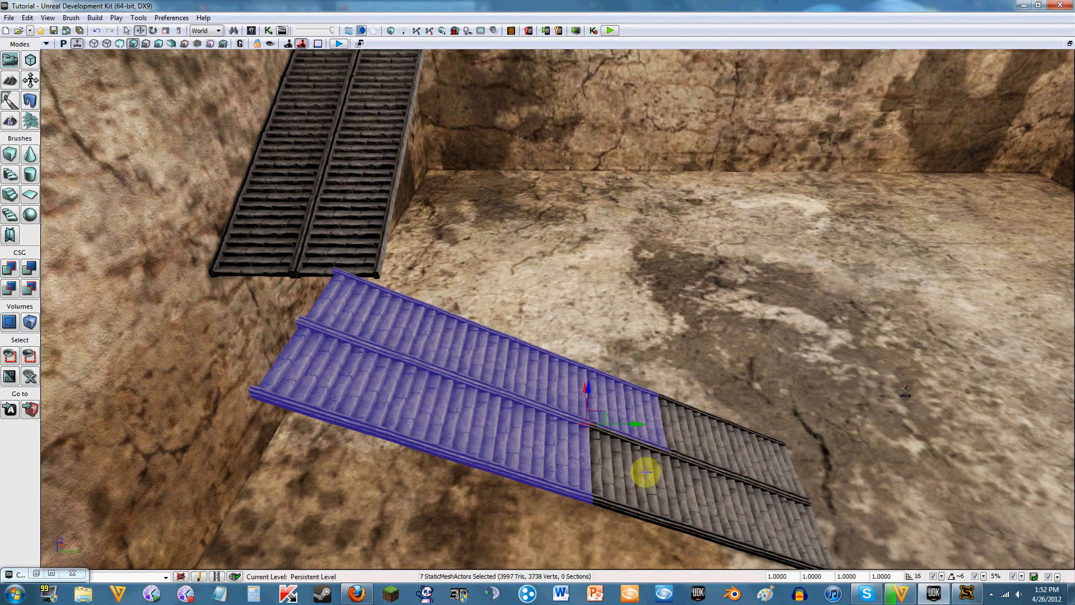
{"action": "left_click", "coordinate": [692, 468], "text": "ctrl"}
{"action": "left_click", "coordinate": [698, 446], "text": "ctrl"}
{"action": "left_click", "coordinate": [775, 473], "text": "ctrl"}
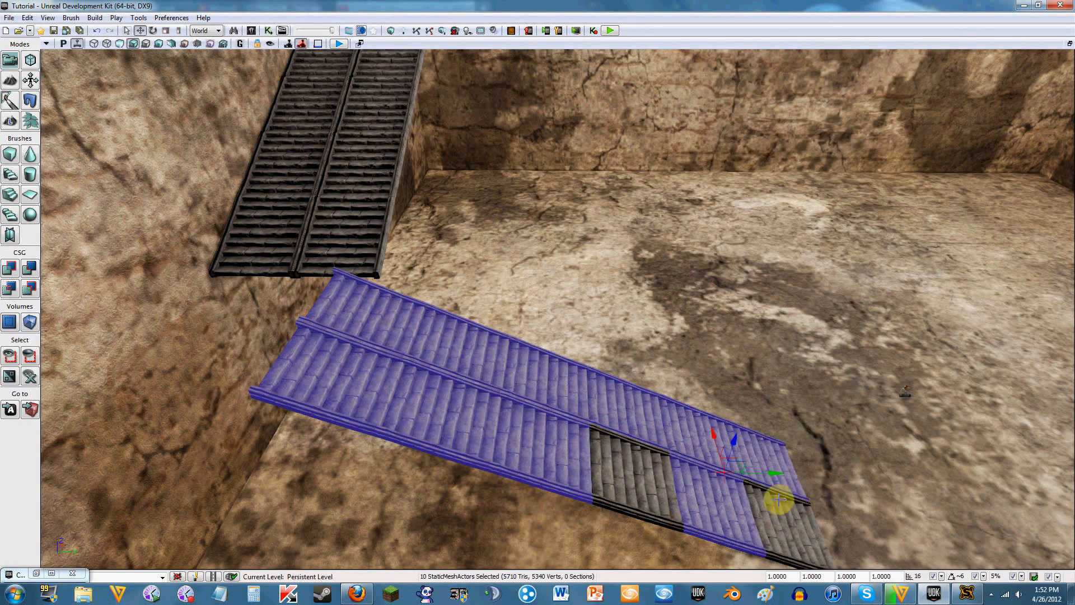
{"action": "left_click", "coordinate": [781, 525], "text": "ctrl"}
{"action": "left_click", "coordinate": [617, 491], "text": "ctrl"}
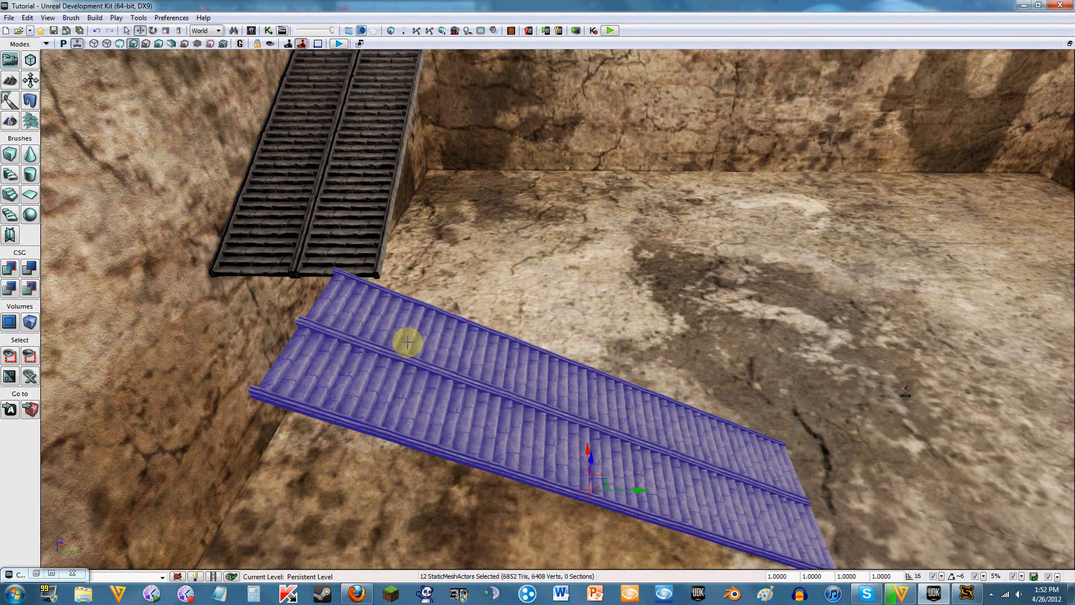
Group the twelve selected stair pieces of the lower flight and reselect the whole group through one of its pieces.
{"action": "right_click", "coordinate": [482, 390]}
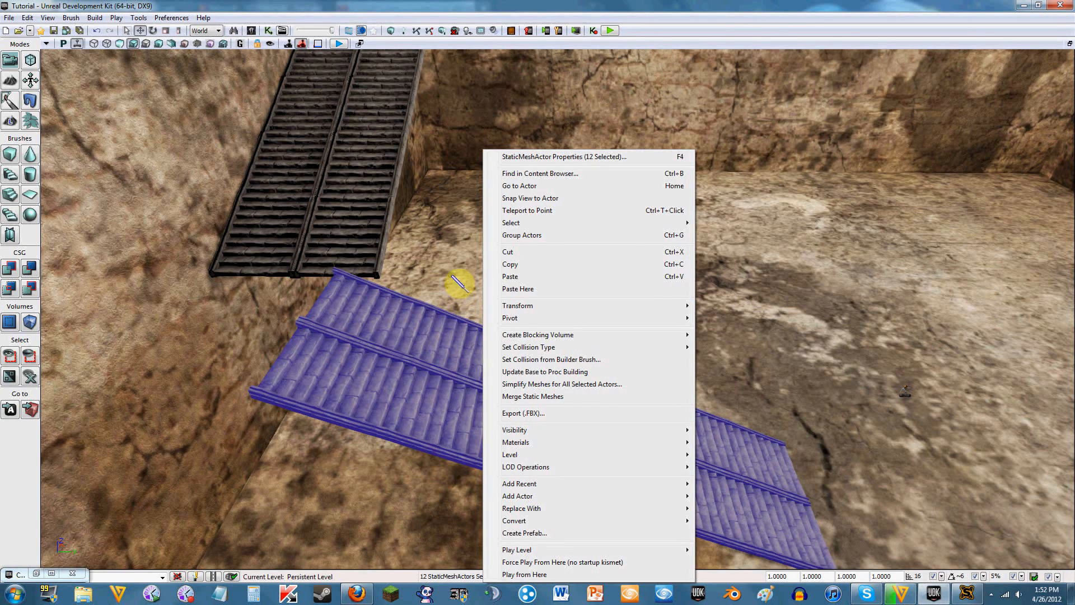
{"action": "left_click", "coordinate": [522, 236]}
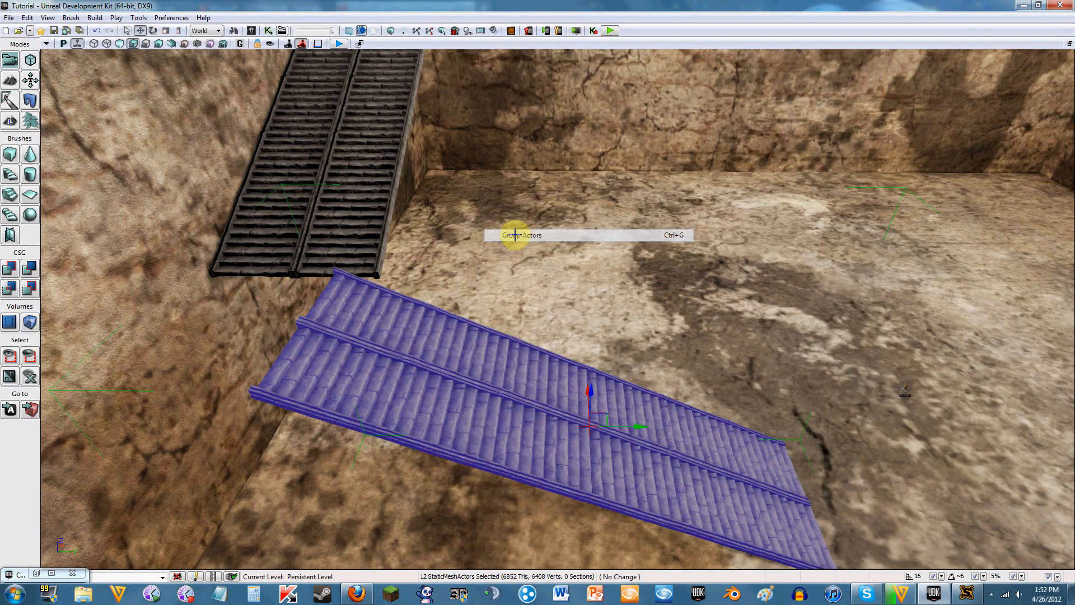
{"action": "left_click", "coordinate": [331, 120]}
{"action": "left_click", "coordinate": [430, 344]}
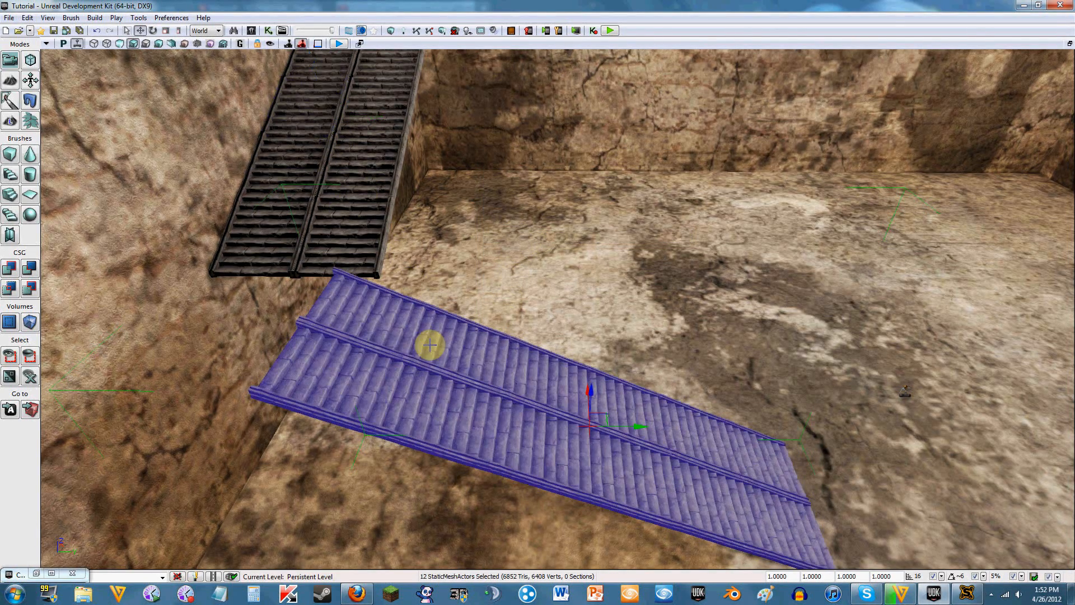
Examine the Movement, Display, Attachment and Collision properties of the grouped lower flight.
{"action": "right_click_drag", "start_coordinate": [558, 283], "coordinate": [521, 284]}
{"action": "right_click_drag", "start_coordinate": [431, 242], "coordinate": [471, 310]}
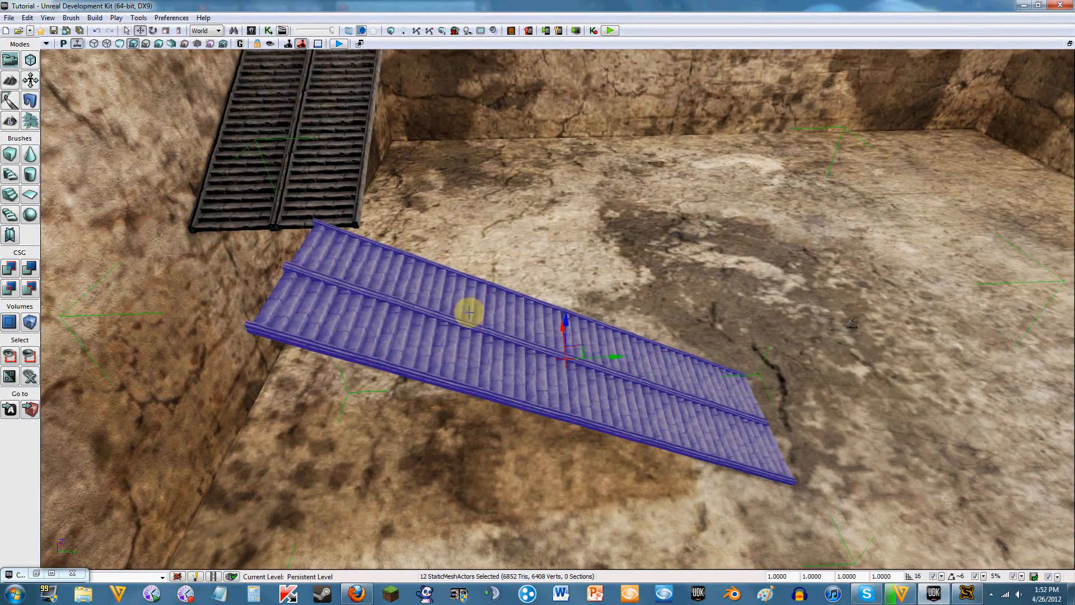
{"action": "right_click", "coordinate": [471, 309]}
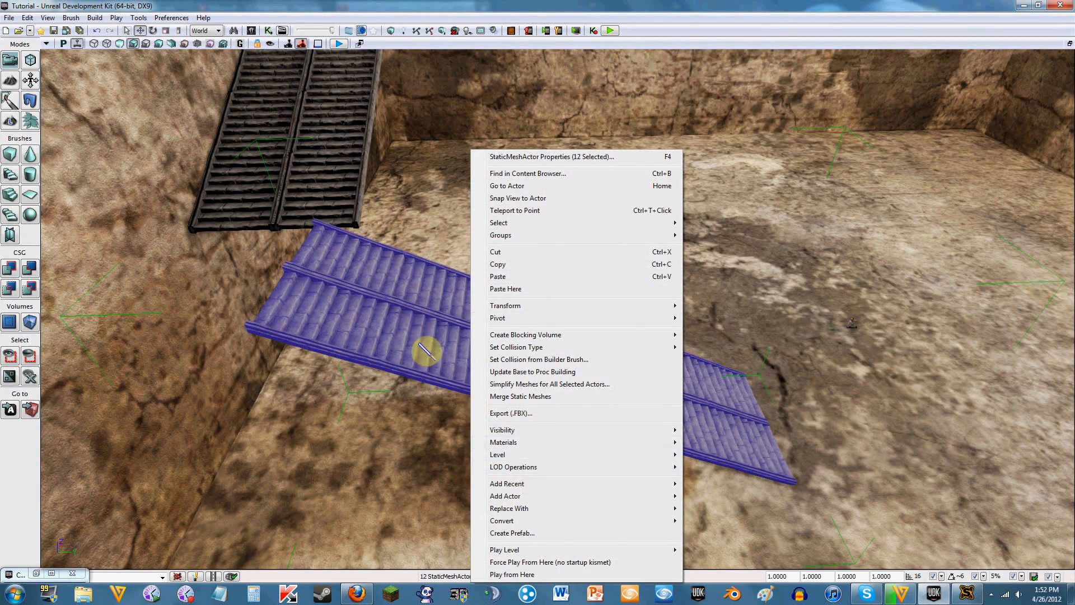
{"action": "left_click", "coordinate": [403, 322]}
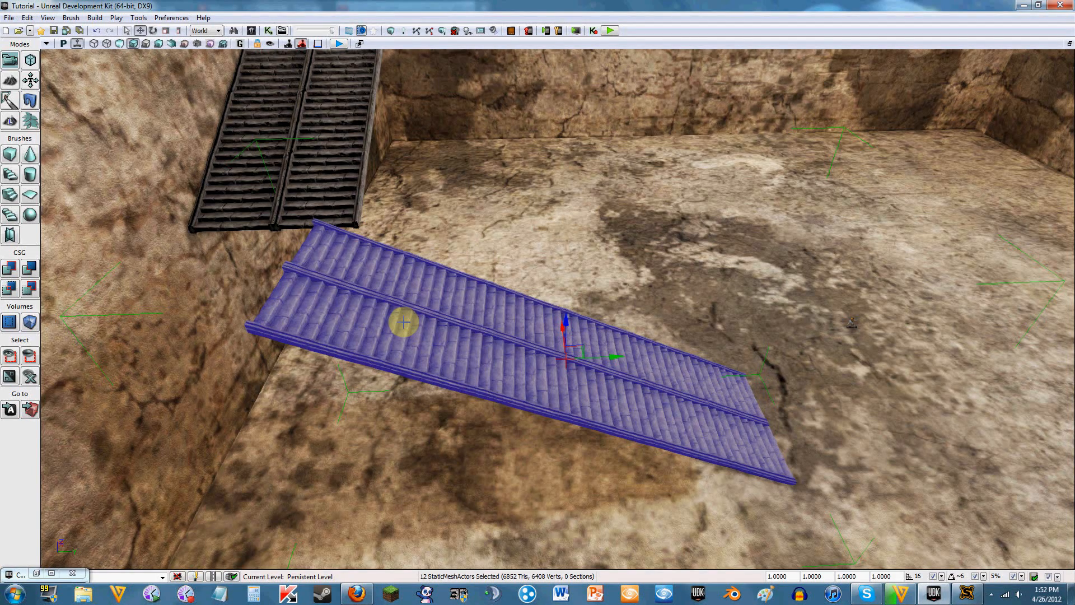
{"action": "double_click", "coordinate": [403, 322]}
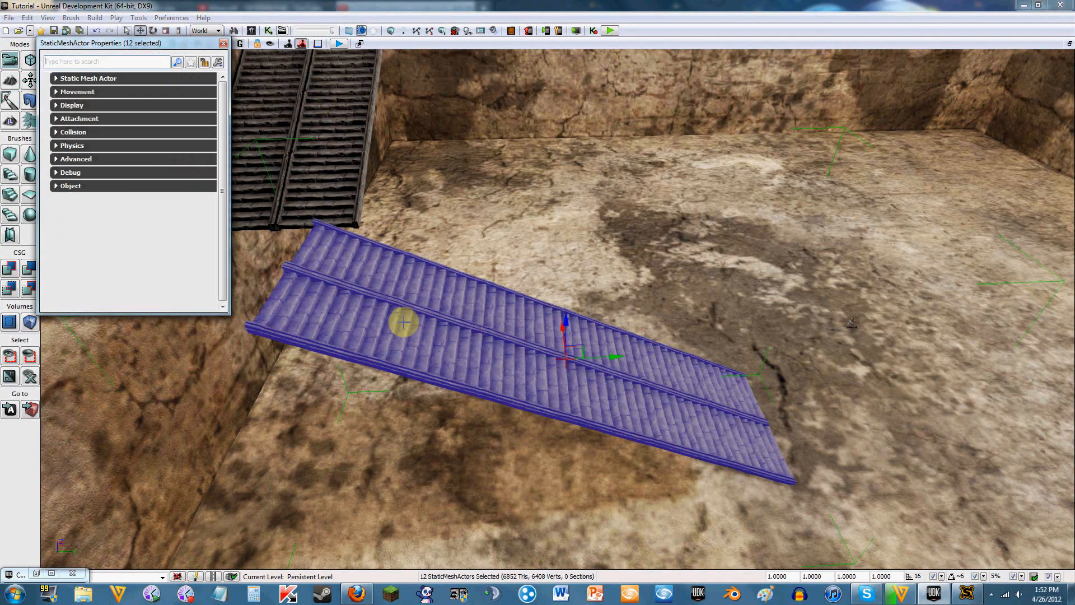
{"action": "left_click", "coordinate": [111, 94]}
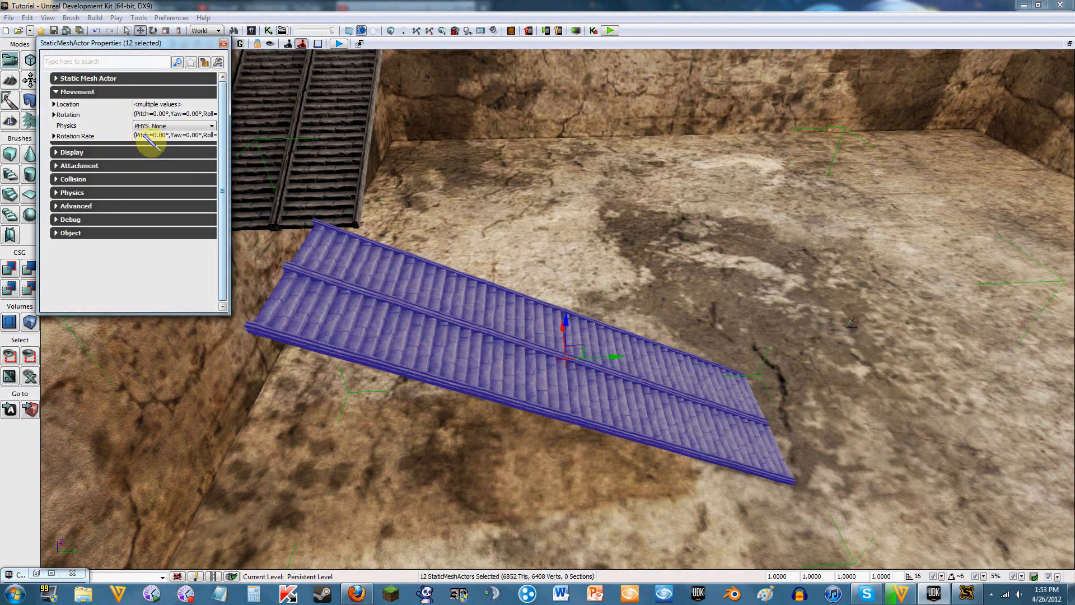
{"action": "left_click", "coordinate": [136, 152]}
{"action": "left_click", "coordinate": [135, 223]}
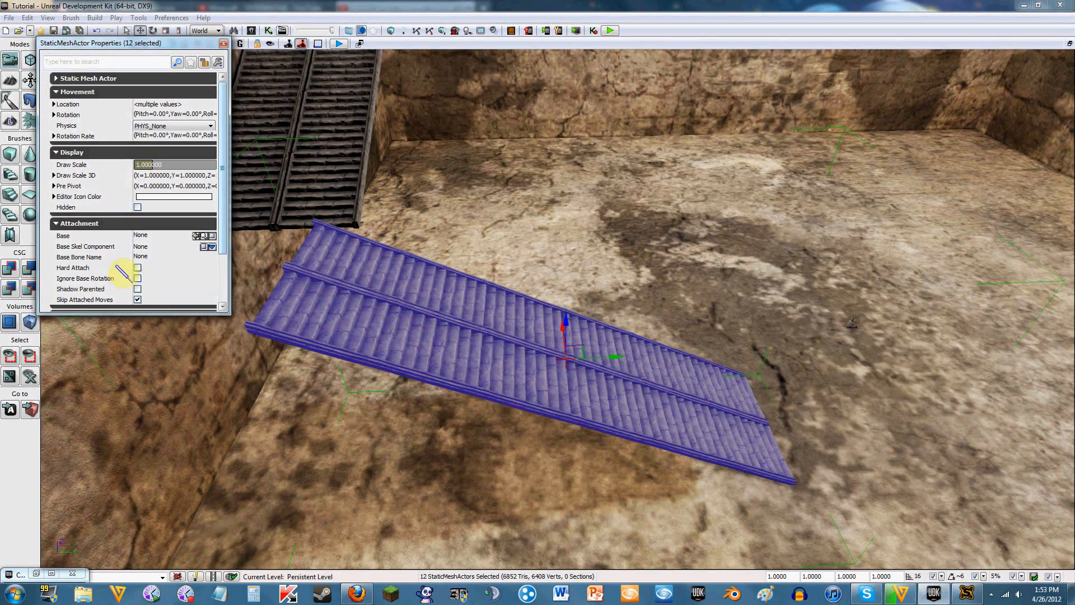
{"action": "scroll", "coordinate": [224, 246], "scroll_direction": "down", "scroll_amount": 2}
{"action": "left_click", "coordinate": [137, 251]}
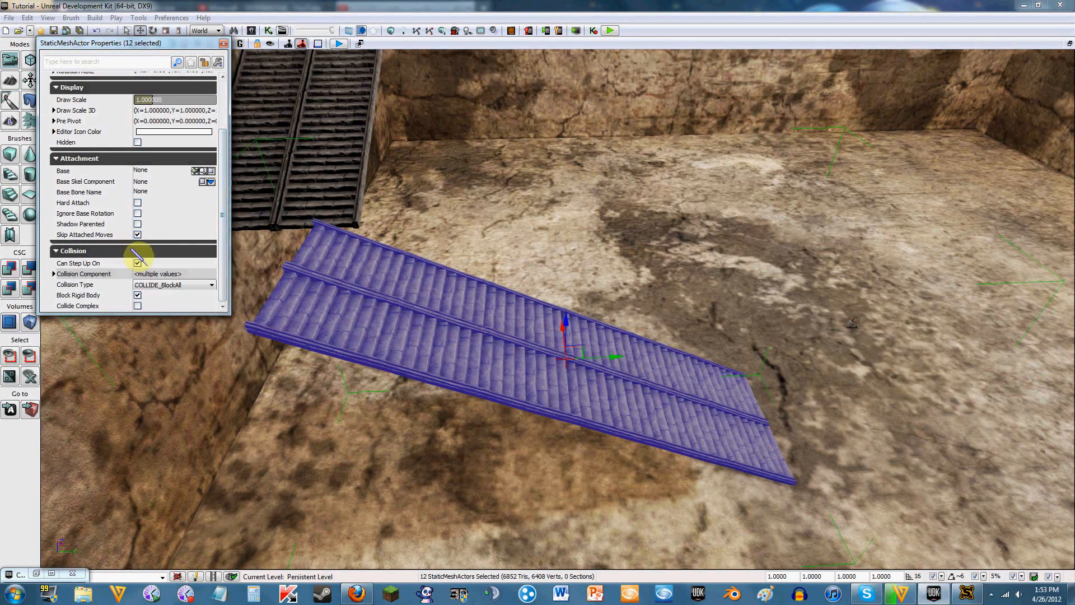
{"action": "scroll", "coordinate": [239, 247], "scroll_direction": "down", "scroll_amount": 2}
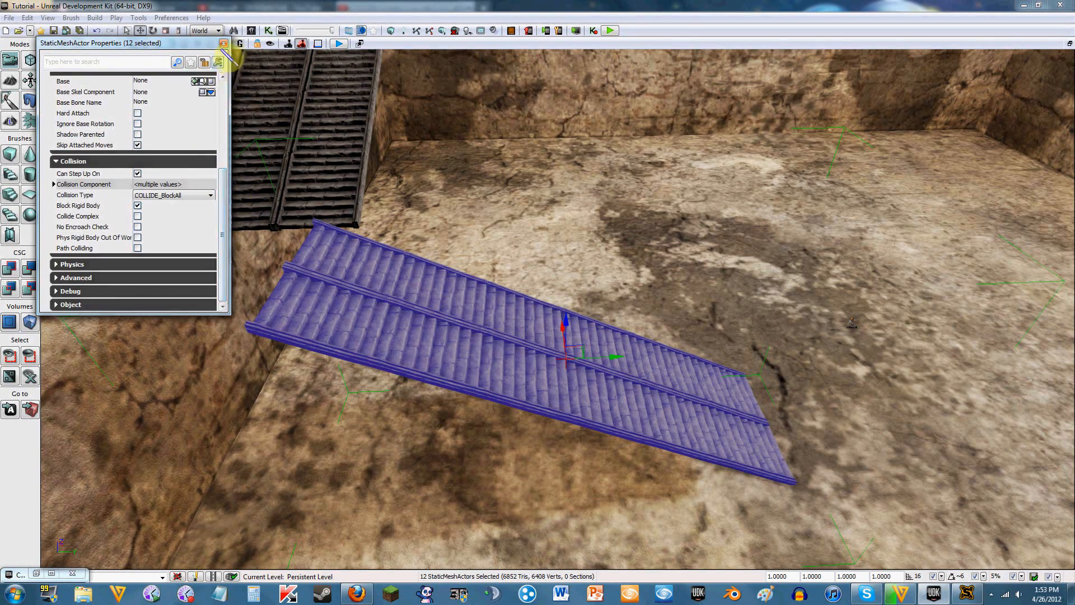
{"action": "key", "text": "alt+F4"}
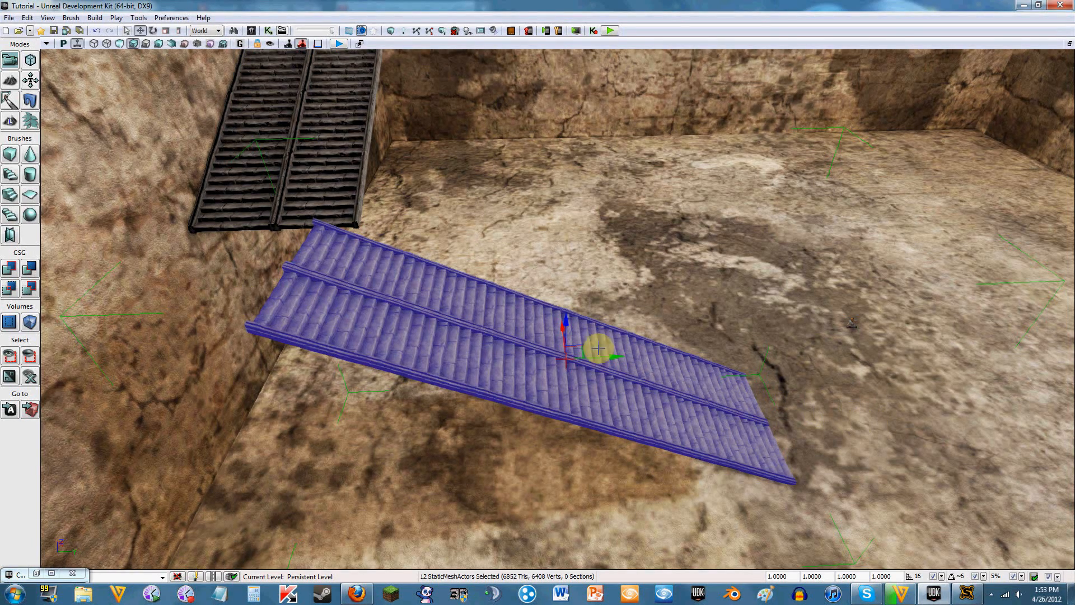
Ungroup the lower flight and group its twelve stair pieces again.
{"action": "right_click", "coordinate": [495, 315]}
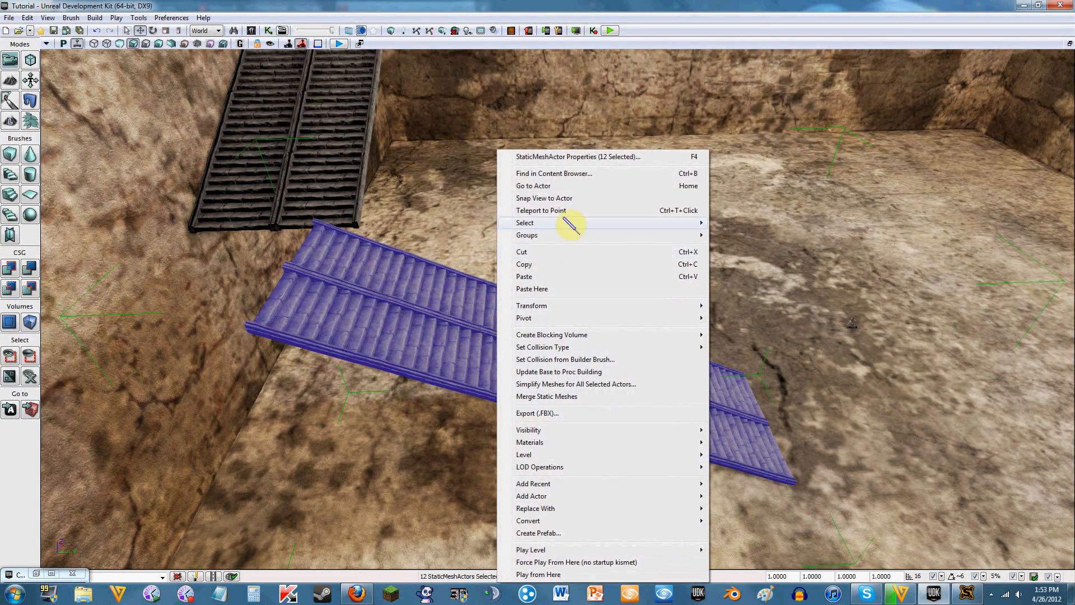
{"action": "mouse_move", "coordinate": [567, 241]}
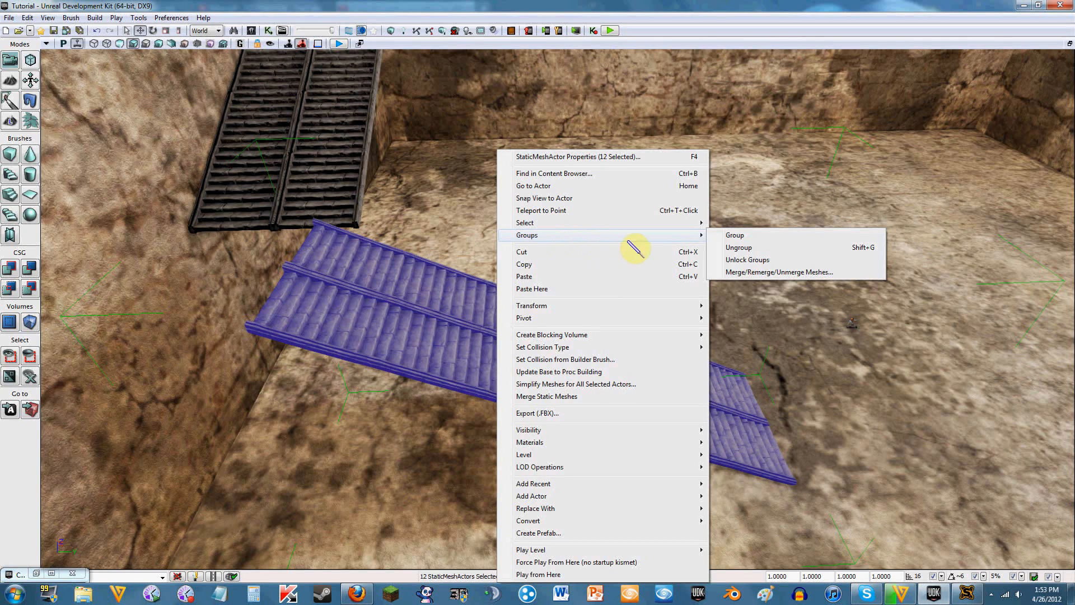
{"action": "left_click", "coordinate": [739, 248]}
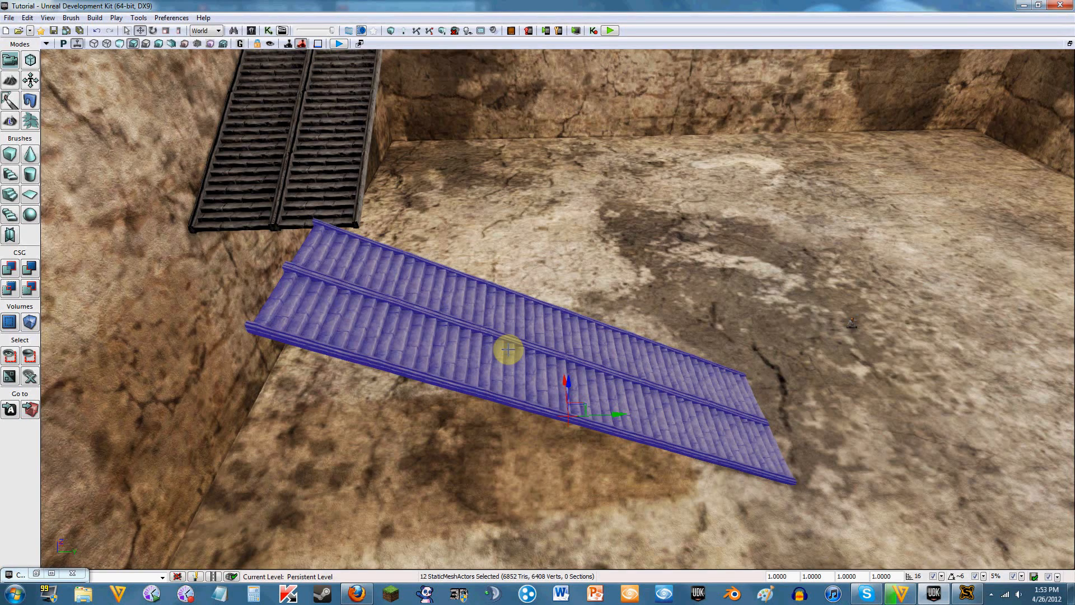
{"action": "right_click", "coordinate": [506, 340]}
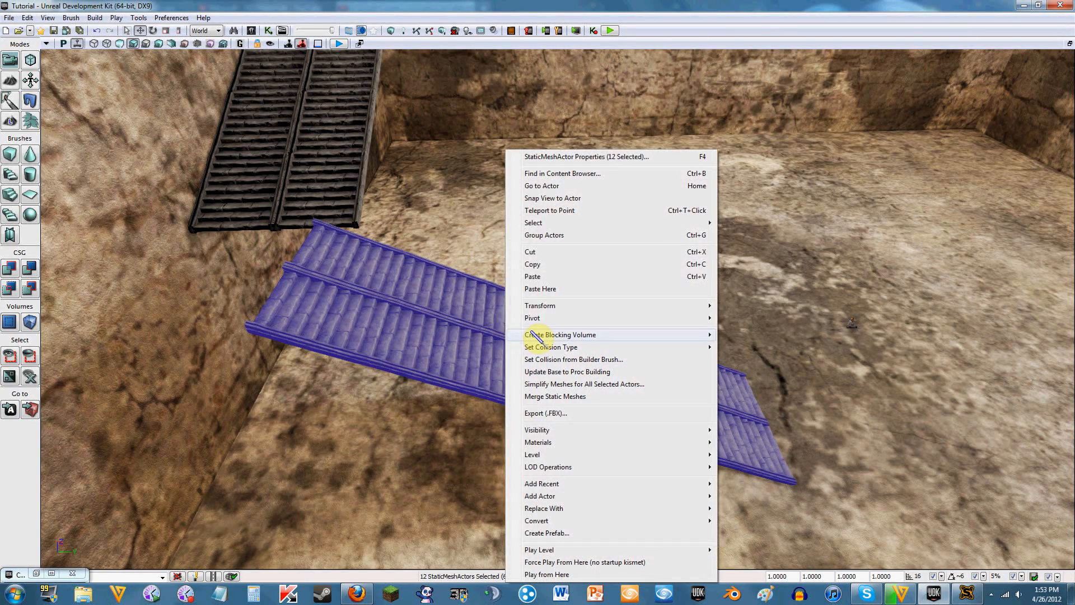
{"action": "left_click", "coordinate": [678, 239]}
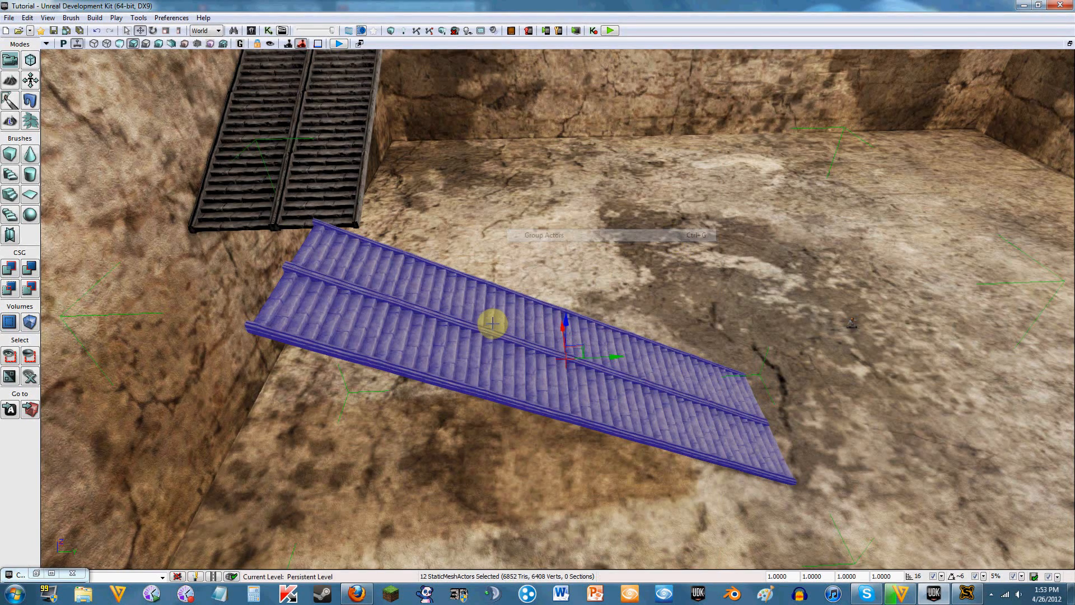
Examine the mesh merging options for the grouped lower flight and close them without merging.
{"action": "right_click", "coordinate": [493, 323]}
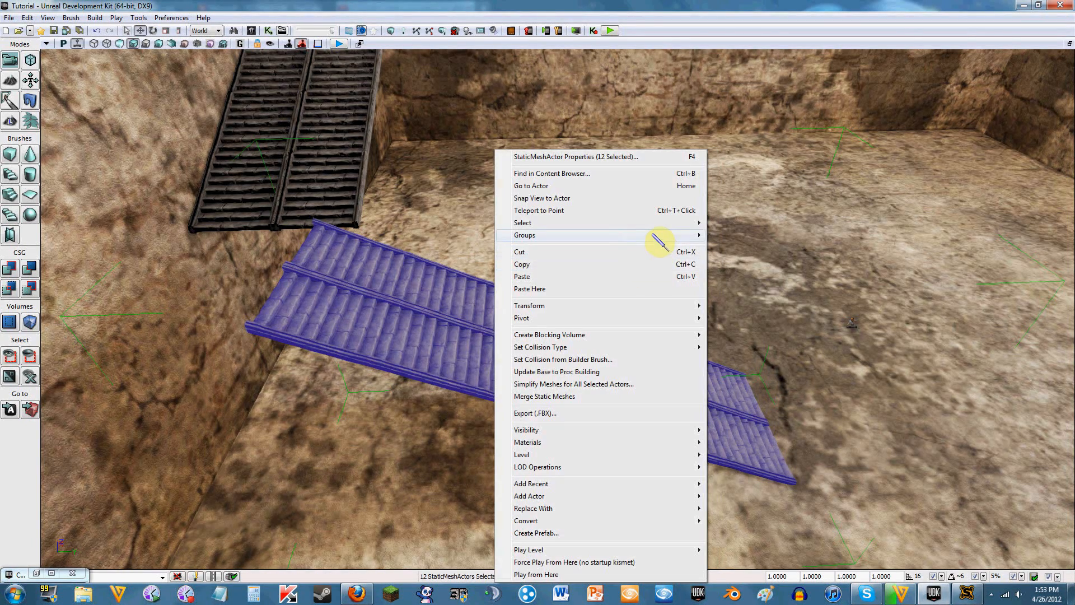
{"action": "mouse_move", "coordinate": [664, 235]}
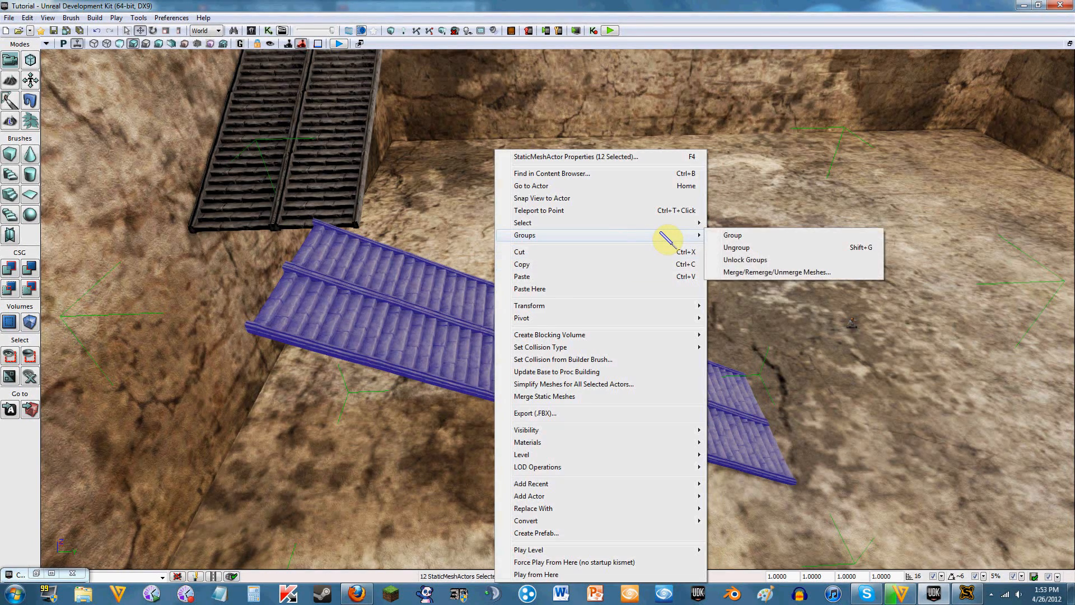
{"action": "left_click", "coordinate": [753, 277]}
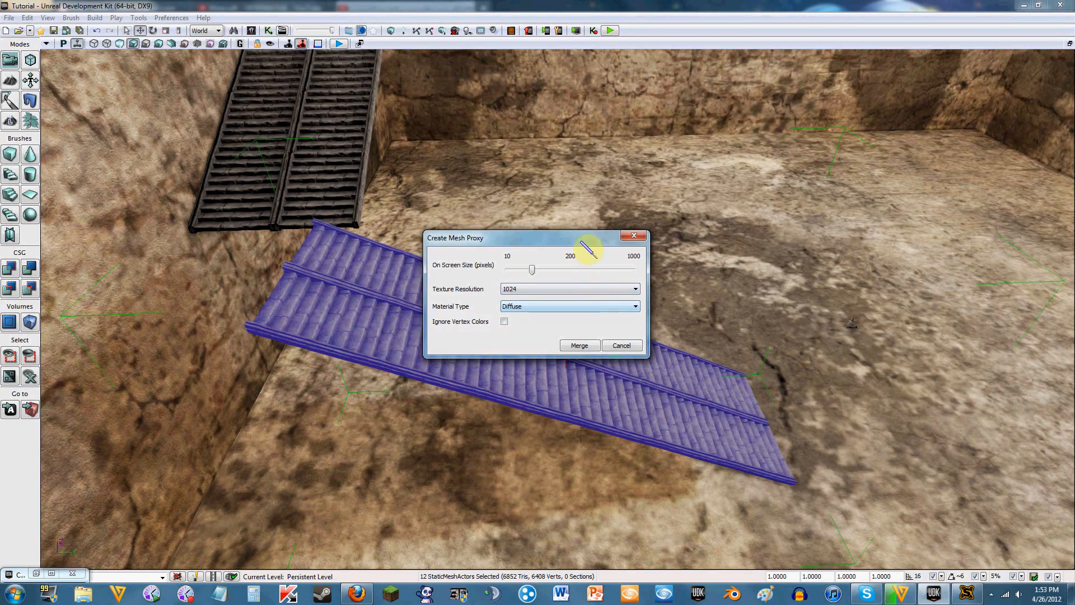
{"action": "left_click_drag", "start_coordinate": [582, 242], "coordinate": [634, 260]}
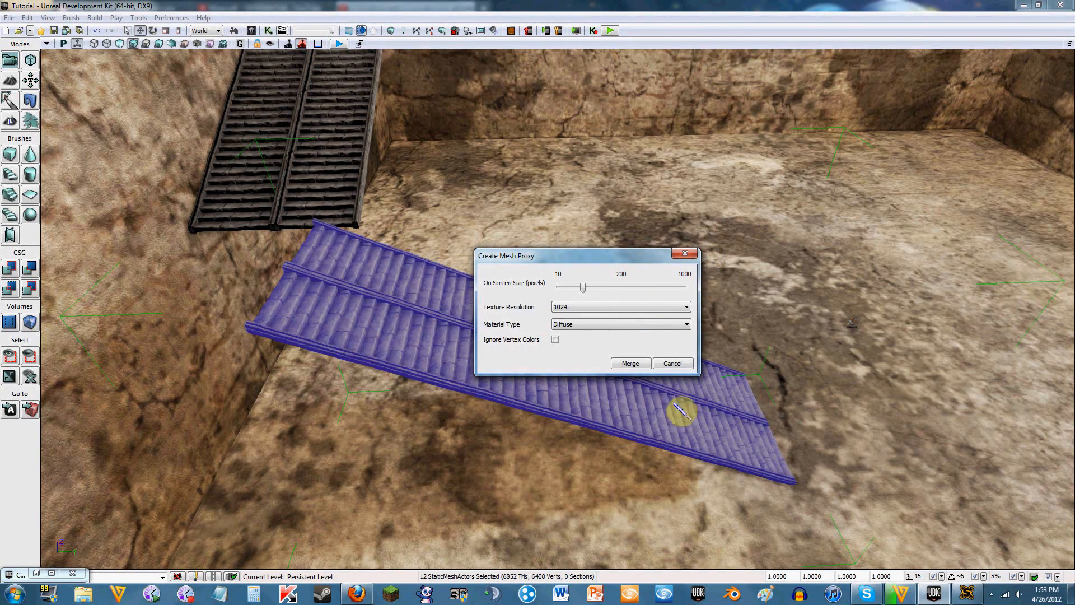
{"action": "left_click", "coordinate": [685, 254]}
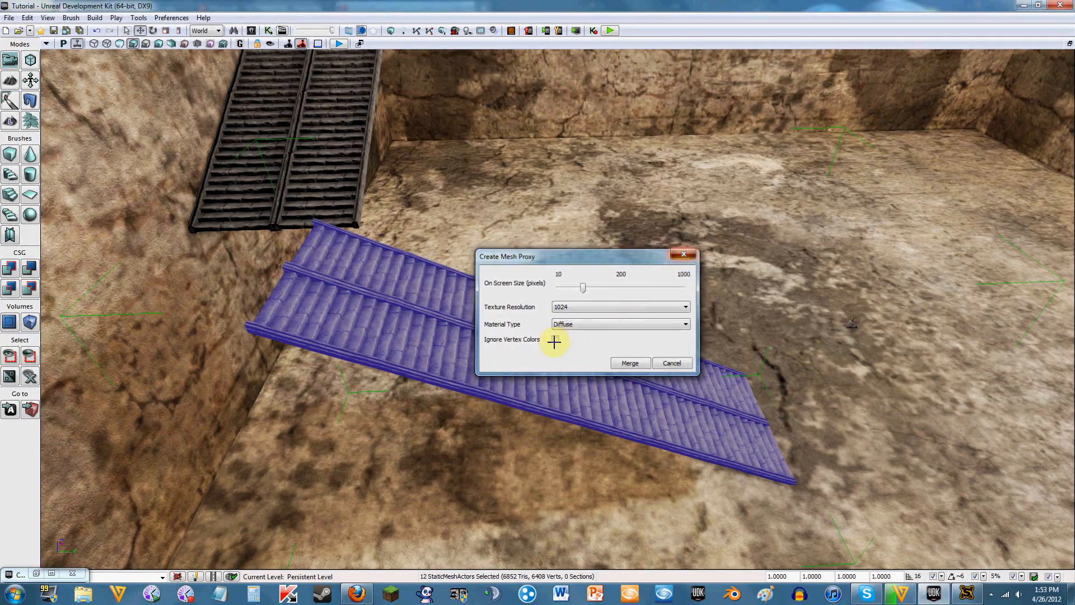
Move the grouped lower flight along the Y axis, away from the wall, until its top end clears the upper flight's foot.
{"action": "mouse_move", "coordinate": [555, 340]}
{"action": "right_mouse_down"}
{"action": "mouse_move", "coordinate": [504, 311]}
{"action": "mouse_move", "coordinate": [504, 185]}
{"action": "mouse_move", "coordinate": [594, 213]}
{"action": "mouse_move", "coordinate": [633, 263]}
{"action": "mouse_move", "coordinate": [594, 330]}
{"action": "mouse_move", "coordinate": [492, 359]}
{"action": "mouse_move", "coordinate": [557, 340]}
{"action": "right_mouse_up"}
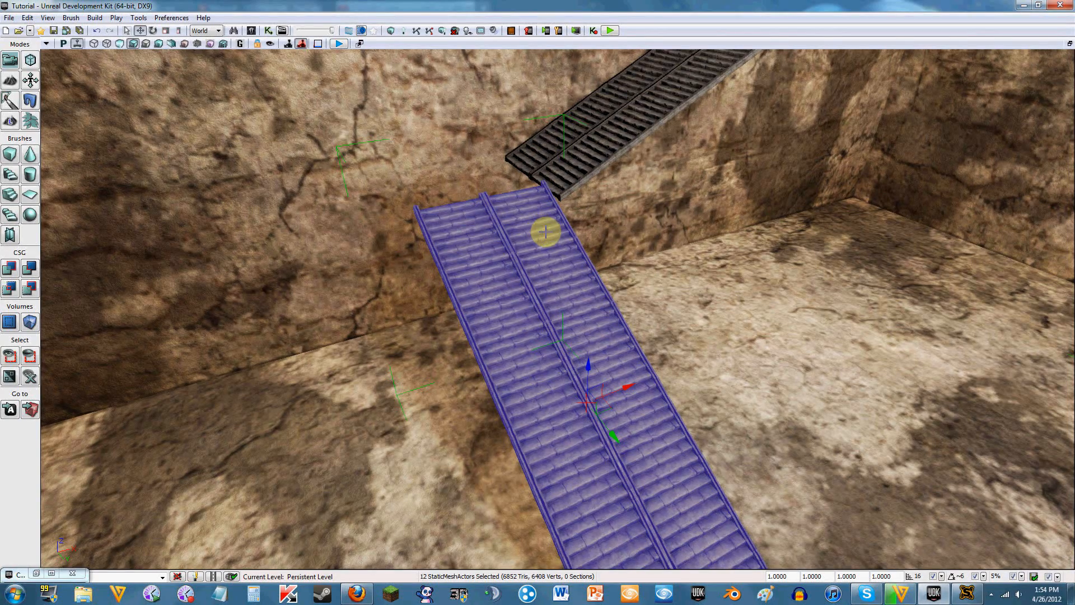
{"action": "right_click_drag", "start_coordinate": [546, 232], "coordinate": [672, 196]}
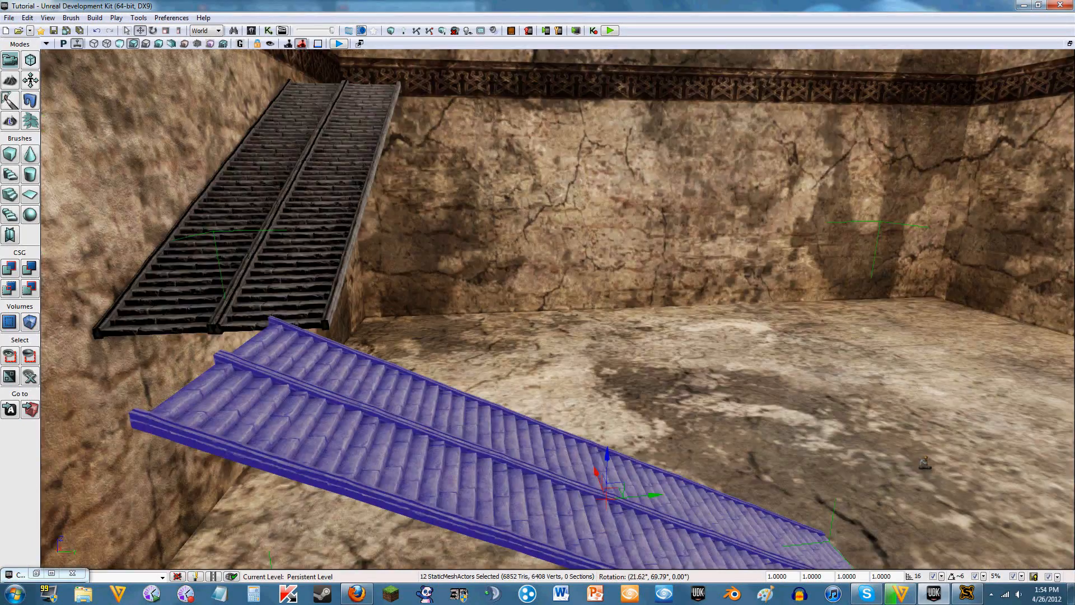
{"action": "right_click_drag", "start_coordinate": [546, 231], "coordinate": [584, 329]}
{"action": "left_click_drag", "start_coordinate": [583, 330], "coordinate": [710, 405]}
{"action": "left_click_drag", "start_coordinate": [658, 356], "coordinate": [658, 343]}
{"action": "key", "text": "w"}
{"action": "key", "text": "a"}
{"action": "right_click_drag", "start_coordinate": [657, 343], "coordinate": [661, 380]}
{"action": "key", "text": "w"}
{"action": "key", "text": "w"}
{"action": "key", "text": "s"}
{"action": "right_click_drag", "start_coordinate": [656, 335], "coordinate": [587, 344]}
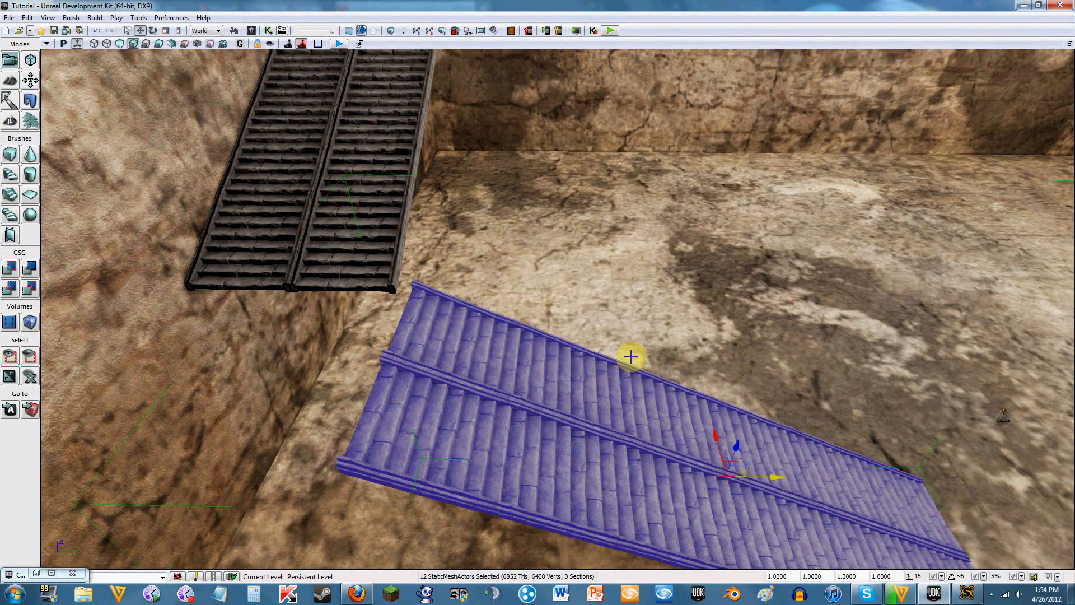
Nudge the grouped lower flight back along the Y axis so its top corner touches the near corner of the upper flight's foot.
{"action": "key", "text": "w"}
{"action": "right_click_drag", "start_coordinate": [720, 400], "coordinate": [787, 504]}
{"action": "key", "text": "s"}
{"action": "left_click_drag", "start_coordinate": [748, 507], "coordinate": [736, 509]}
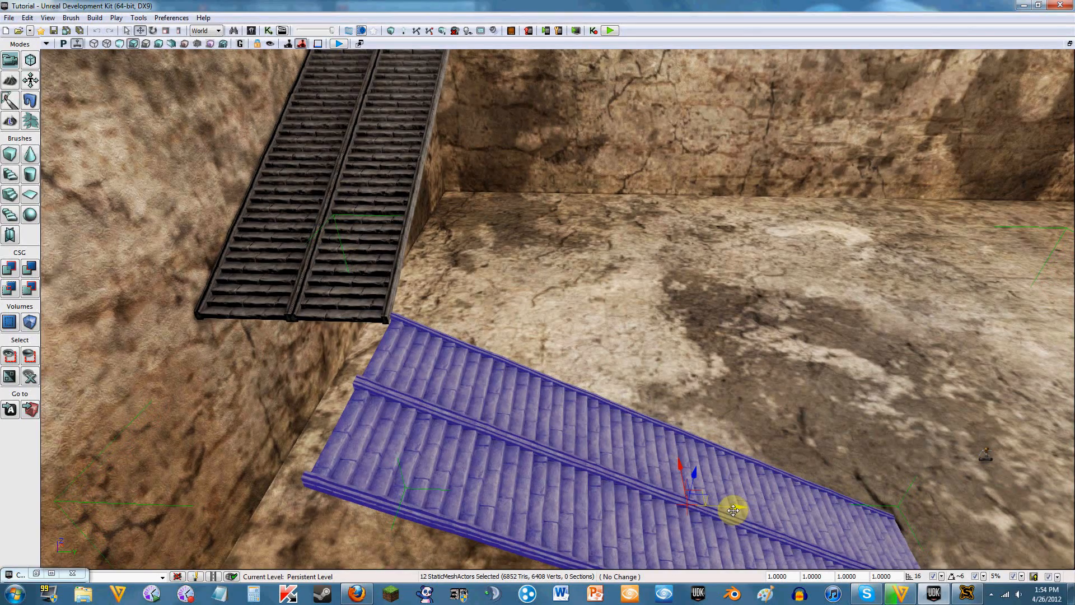
{"action": "right_click_drag", "start_coordinate": [733, 510], "coordinate": [364, 529]}
{"action": "key", "text": "d"}
{"action": "key", "text": "w"}
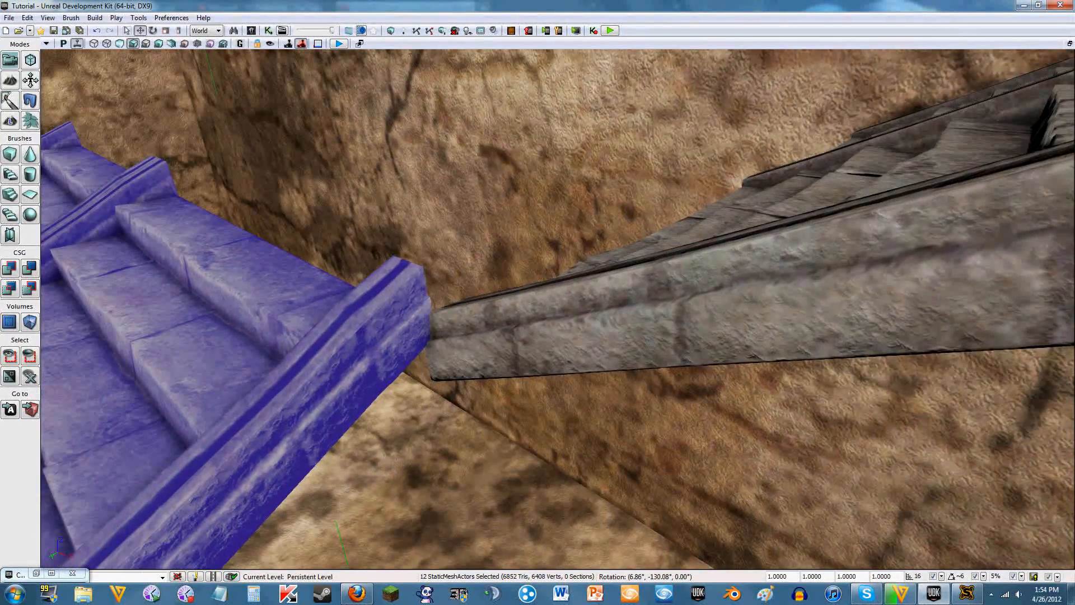
{"action": "right_click_drag", "start_coordinate": [549, 493], "coordinate": [432, 304]}
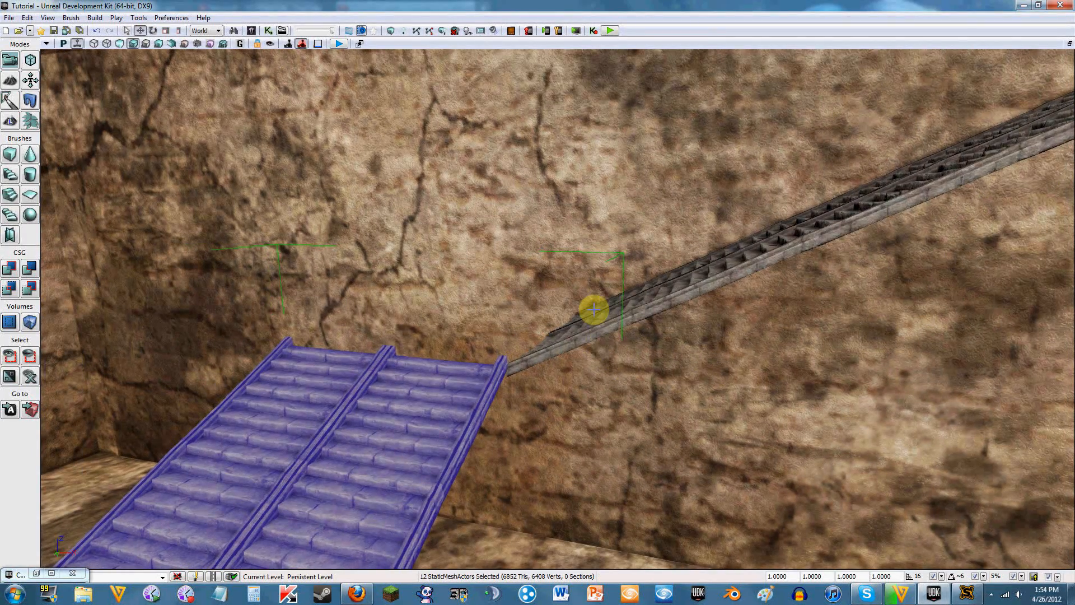
Select all twelve static mesh pieces of the upper flight and group them.
{"action": "left_click", "coordinate": [595, 311]}
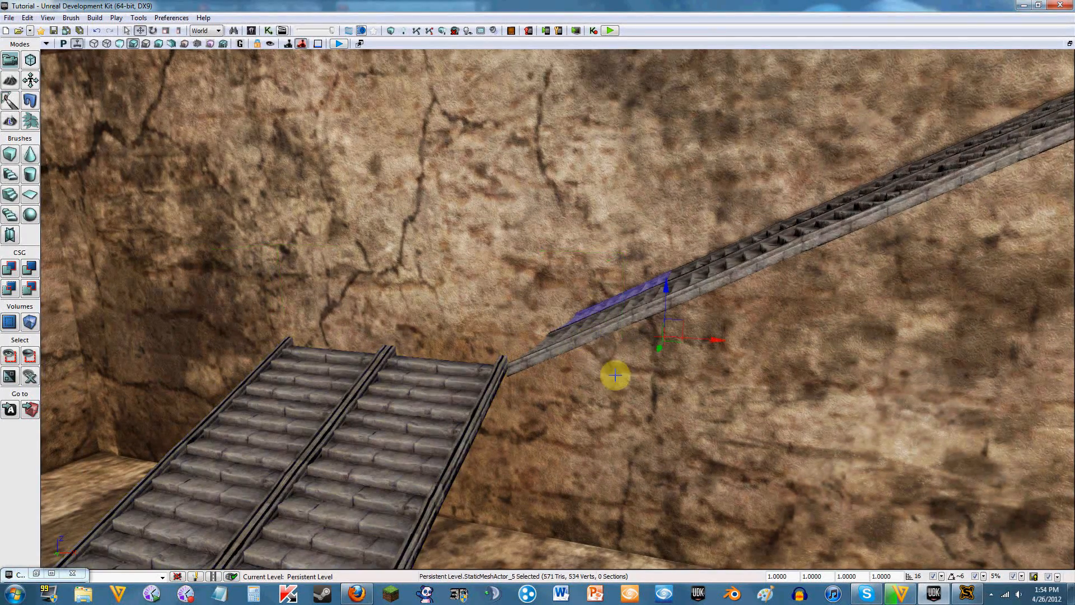
{"action": "right_click_drag", "start_coordinate": [615, 375], "coordinate": [791, 214]}
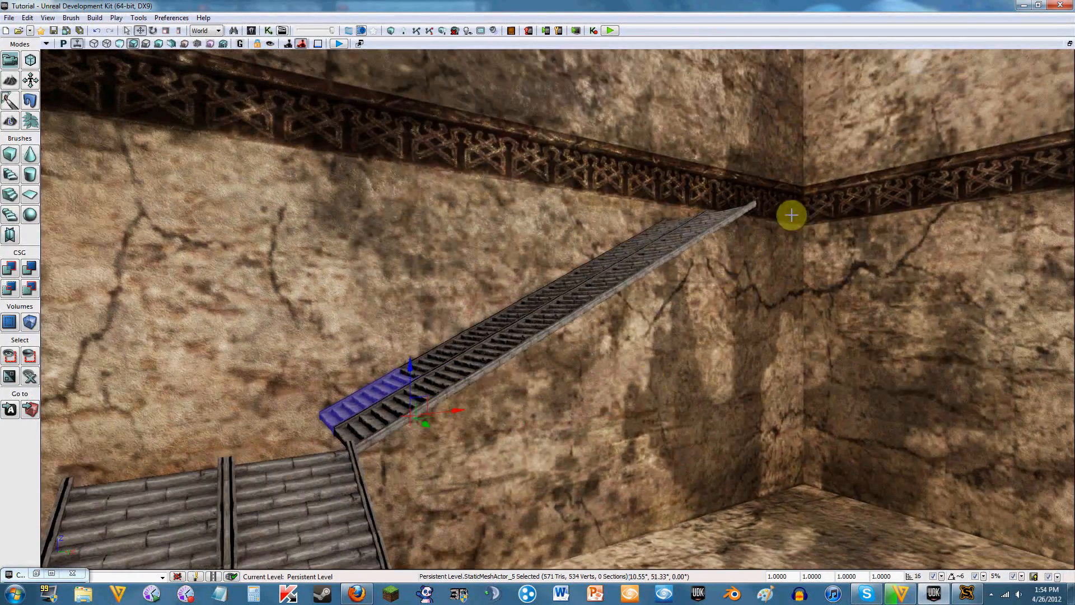
{"action": "left_click", "coordinate": [363, 428], "text": "ctrl"}
{"action": "left_click", "coordinate": [456, 370], "text": "ctrl"}
{"action": "left_click", "coordinate": [503, 318], "text": "ctrl"}
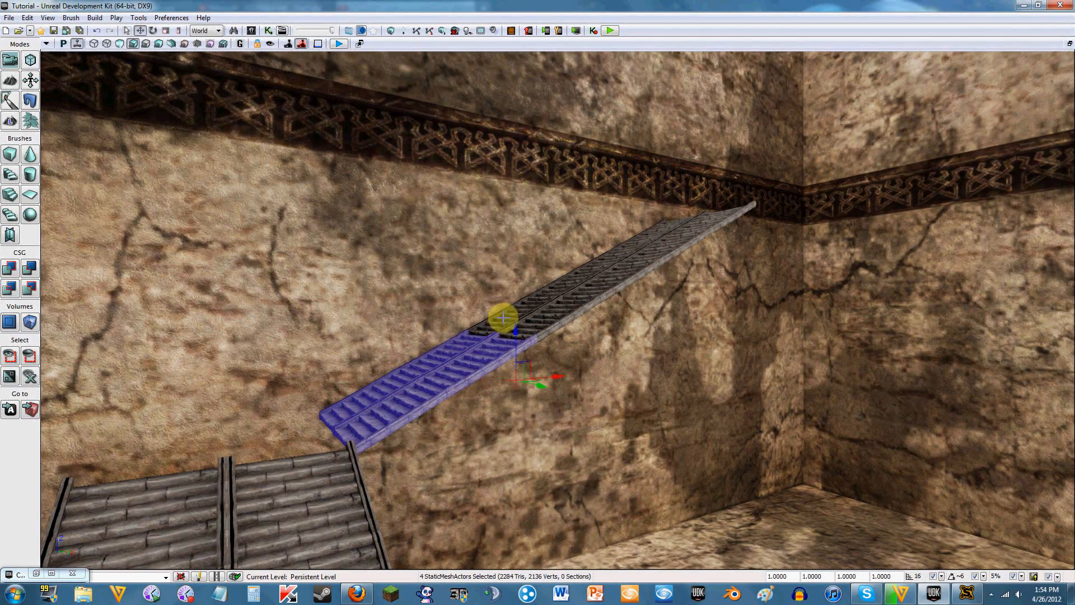
{"action": "left_click", "coordinate": [528, 307], "text": "ctrl"}
{"action": "left_click", "coordinate": [538, 305], "text": "ctrl"}
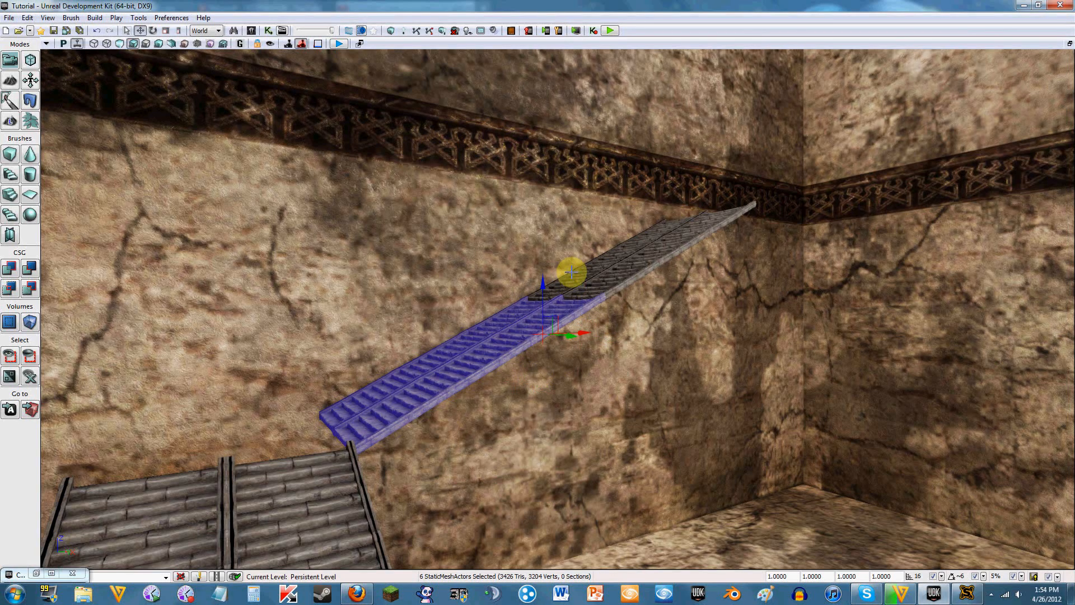
{"action": "left_click", "coordinate": [583, 276], "text": "ctrl"}
{"action": "left_click", "coordinate": [651, 239], "text": "ctrl"}
{"action": "left_click", "coordinate": [623, 249], "text": "ctrl"}
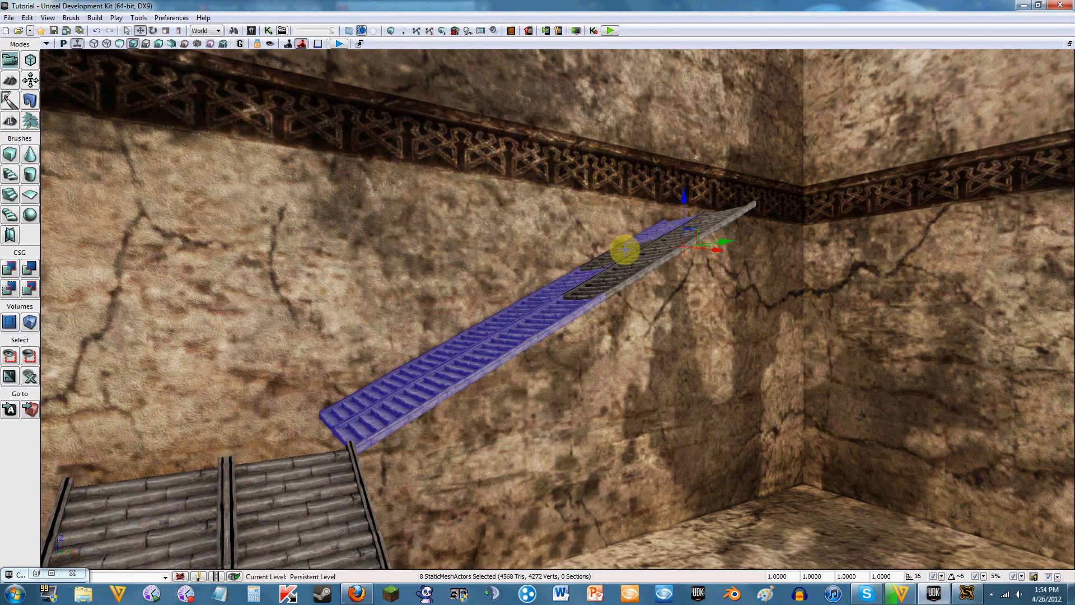
{"action": "left_click", "coordinate": [653, 269], "text": "ctrl"}
{"action": "left_click", "coordinate": [700, 223], "text": "ctrl"}
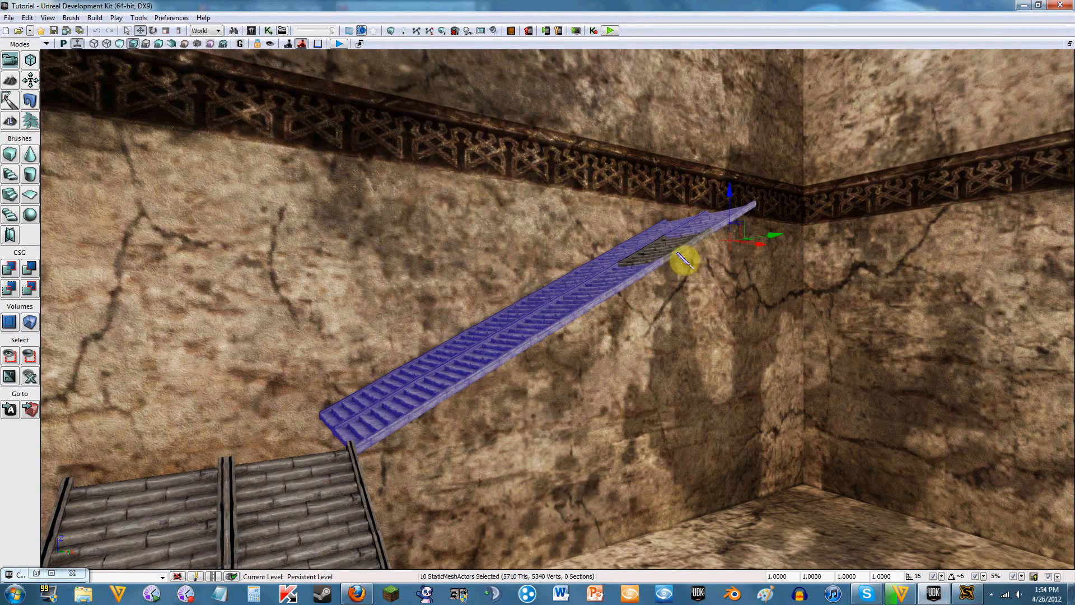
{"action": "left_click", "coordinate": [666, 253], "text": "ctrl"}
{"action": "right_click", "coordinate": [613, 278]}
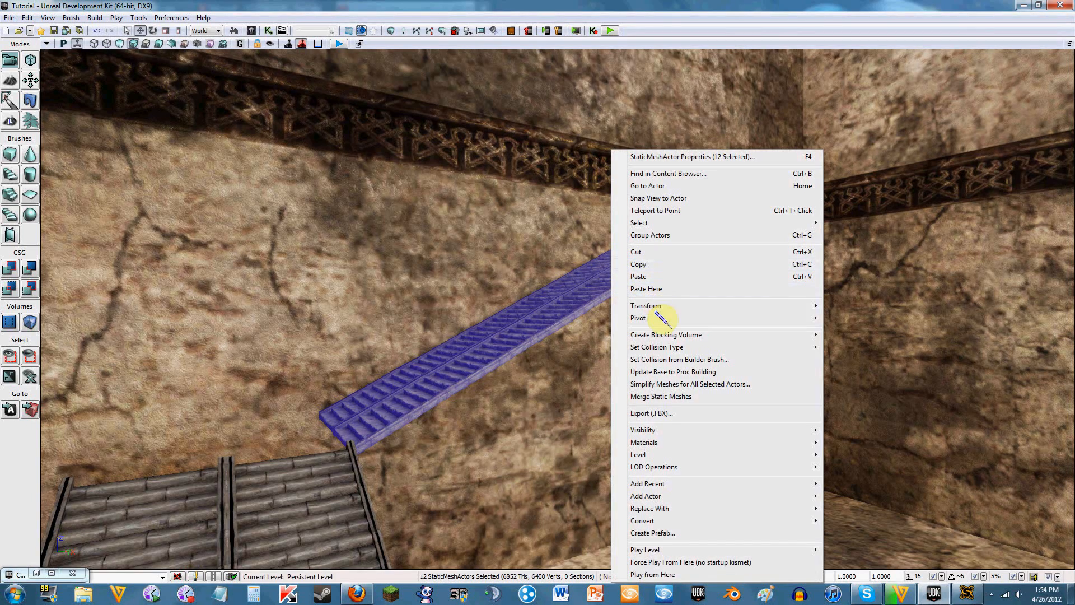
{"action": "left_click", "coordinate": [697, 237]}
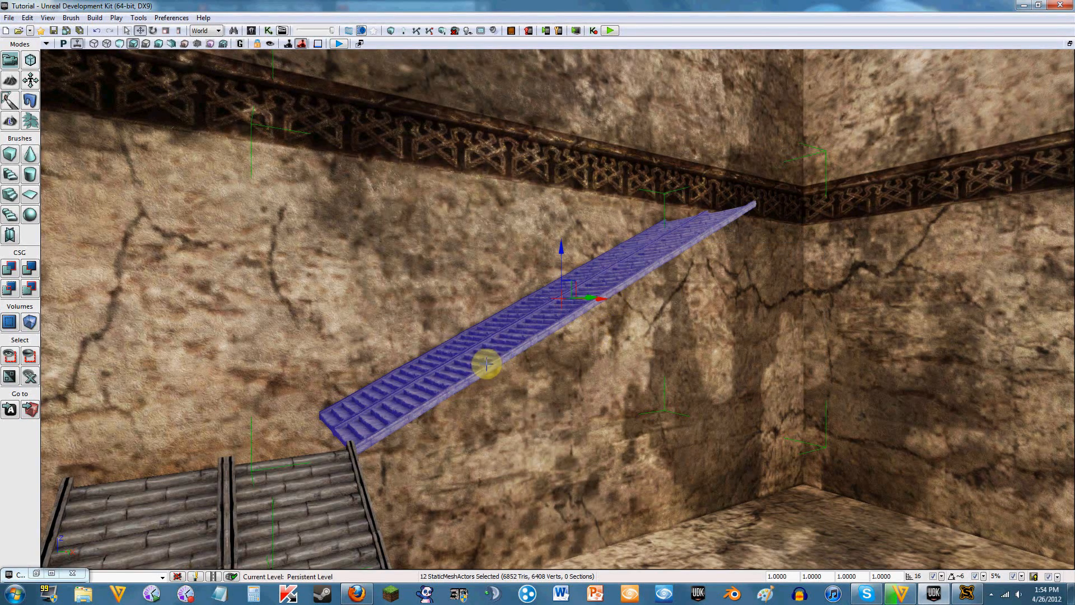
Nudge the grouped upper flight along the X axis, slightly away from the lower flight's top corner.
{"action": "right_click_drag", "start_coordinate": [487, 364], "coordinate": [660, 211]}
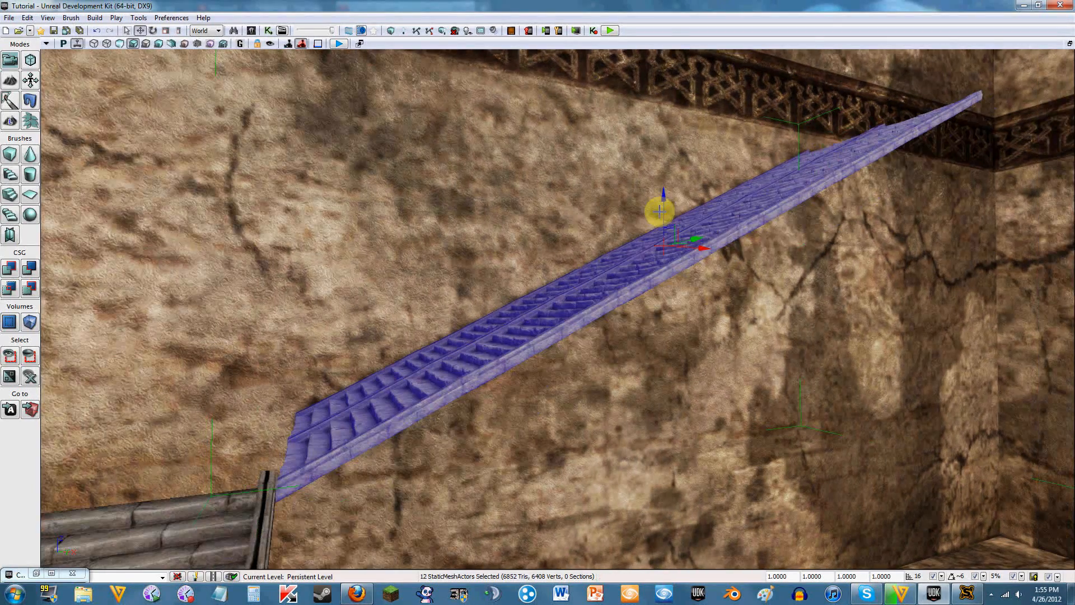
{"action": "left_click_drag", "start_coordinate": [666, 200], "coordinate": [670, 203]}
{"action": "right_click_drag", "start_coordinate": [633, 263], "coordinate": [581, 311]}
{"action": "right_click_drag", "start_coordinate": [529, 246], "coordinate": [534, 243]}
{"action": "key", "text": "a"}
{"action": "key", "text": "s"}
{"action": "mouse_move", "coordinate": [561, 383]}
{"action": "right_mouse_down"}
{"action": "mouse_move", "coordinate": [566, 372]}
{"action": "mouse_move", "coordinate": [561, 383]}
{"action": "right_mouse_up"}
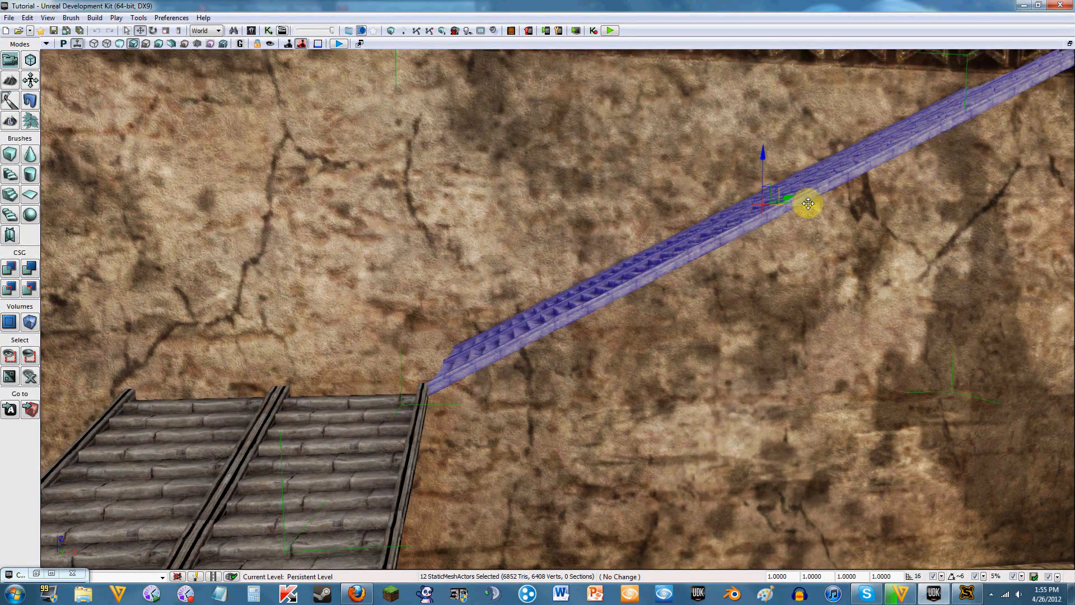
{"action": "left_click_drag", "start_coordinate": [808, 203], "coordinate": [808, 203]}
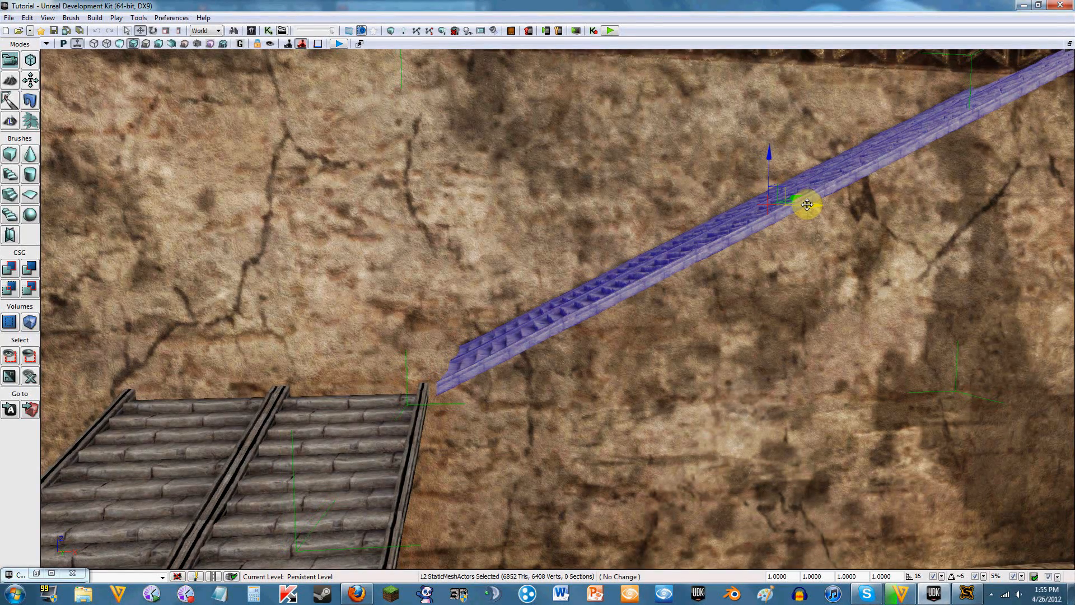
Nudge the upper flight back along the X axis so its foot overlaps the lower flight's top corner.
{"action": "right_click_drag", "start_coordinate": [701, 296], "coordinate": [840, 280]}
{"action": "key", "text": "a"}
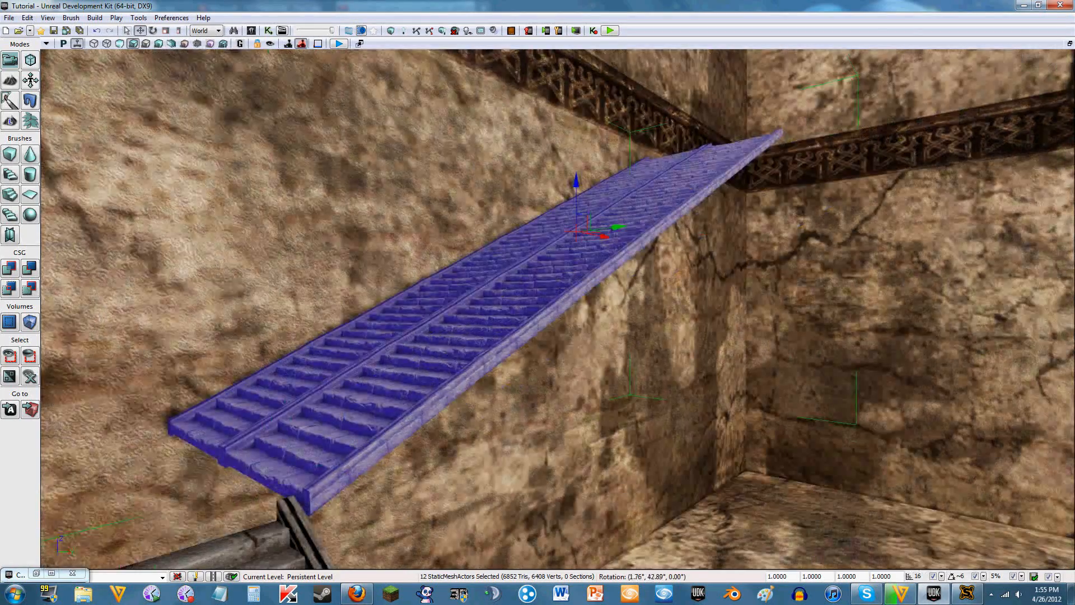
{"action": "right_click_drag", "start_coordinate": [672, 237], "coordinate": [706, 237]}
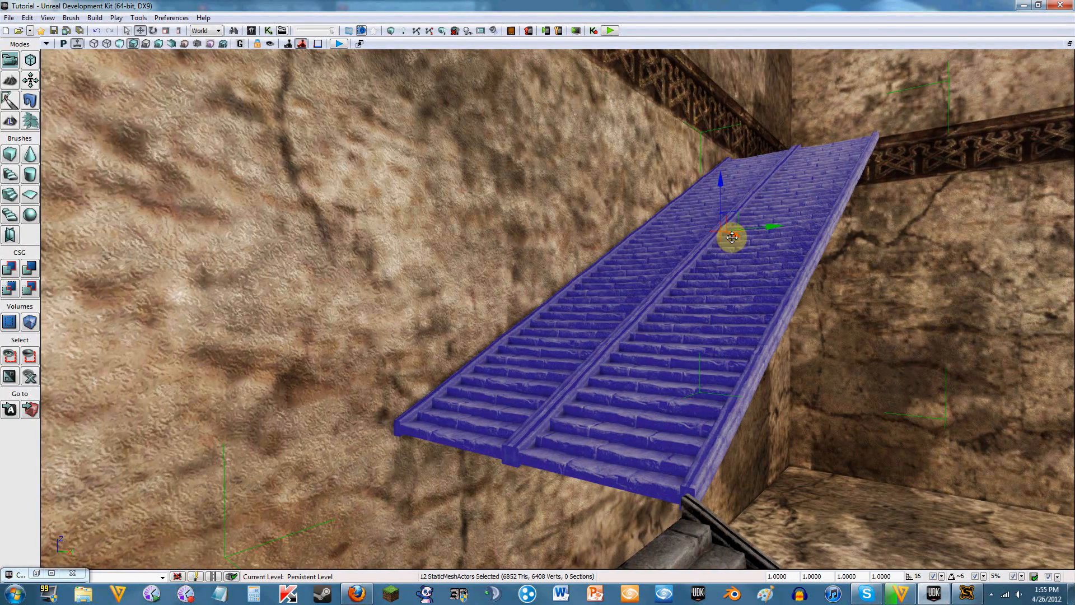
{"action": "left_click_drag", "start_coordinate": [730, 234], "coordinate": [781, 222]}
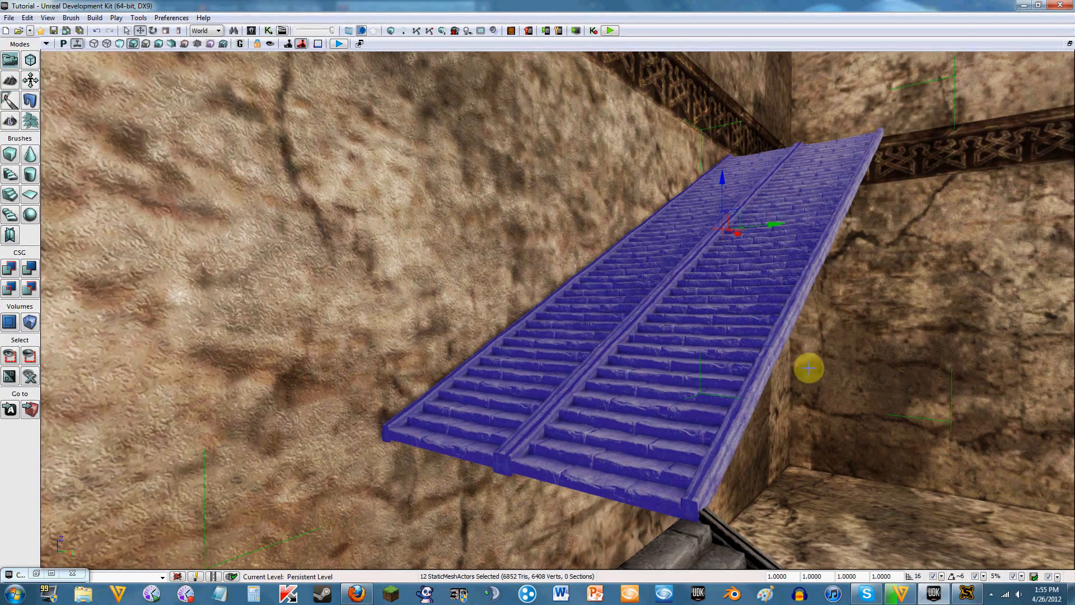
Fine-tune the upper flight's height along the Z axis where its foot meets the lower flight's side rail.
{"action": "right_click_drag", "start_coordinate": [808, 368], "coordinate": [672, 369]}
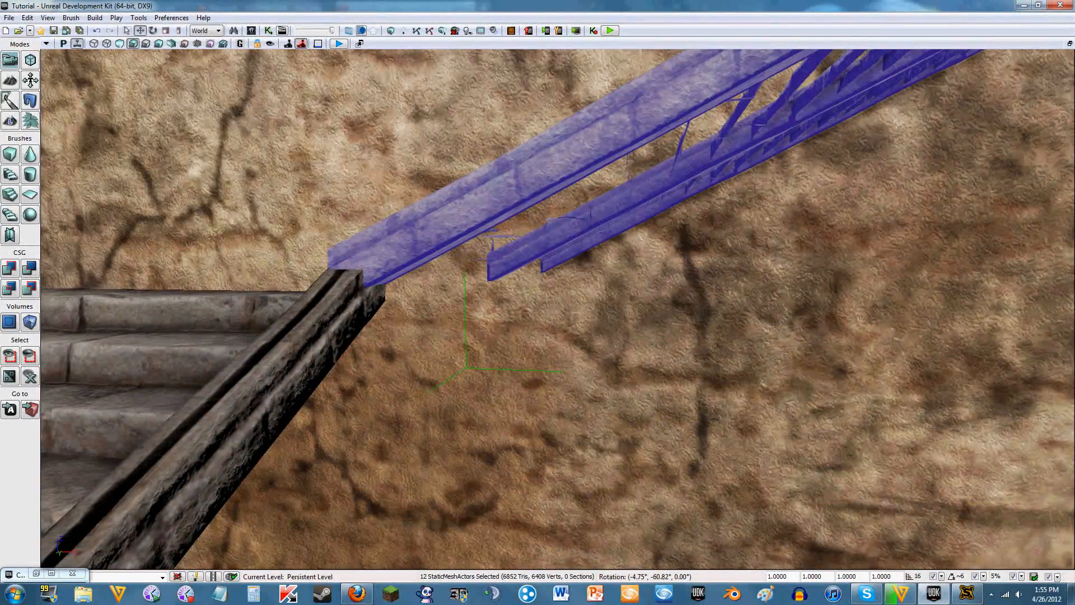
{"action": "right_click_drag", "start_coordinate": [809, 373], "coordinate": [815, 334]}
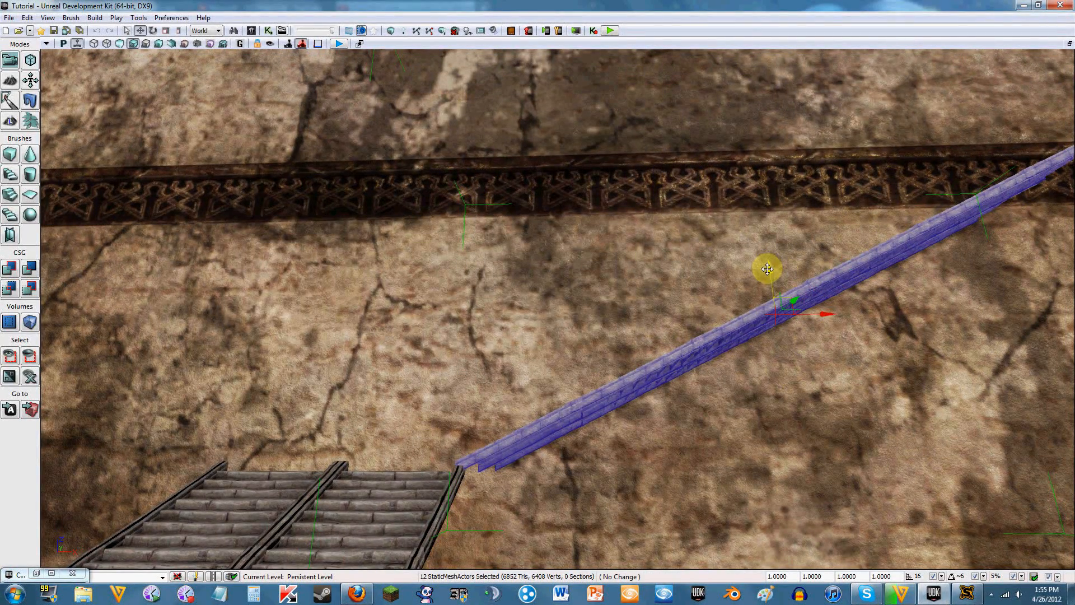
{"action": "left_click_drag", "start_coordinate": [767, 269], "coordinate": [767, 271]}
Slide the grouped upper flight along the Y axis, closer to the wall beside it.
{"action": "right_click_drag", "start_coordinate": [659, 401], "coordinate": [644, 182]}
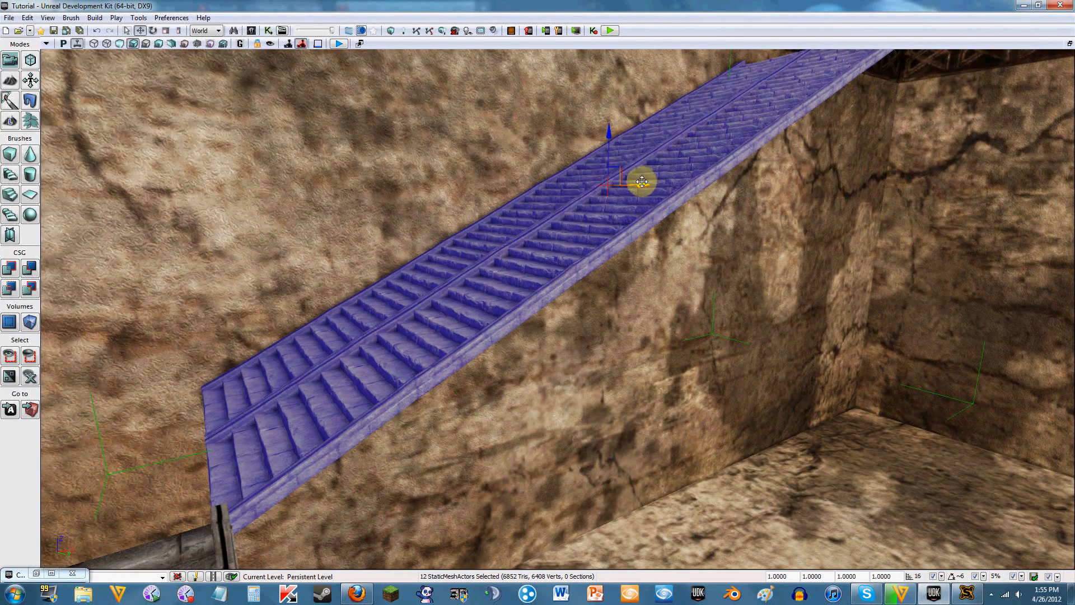
{"action": "left_click_drag", "start_coordinate": [642, 182], "coordinate": [636, 180]}
{"action": "right_click_drag", "start_coordinate": [540, 295], "coordinate": [651, 204]}
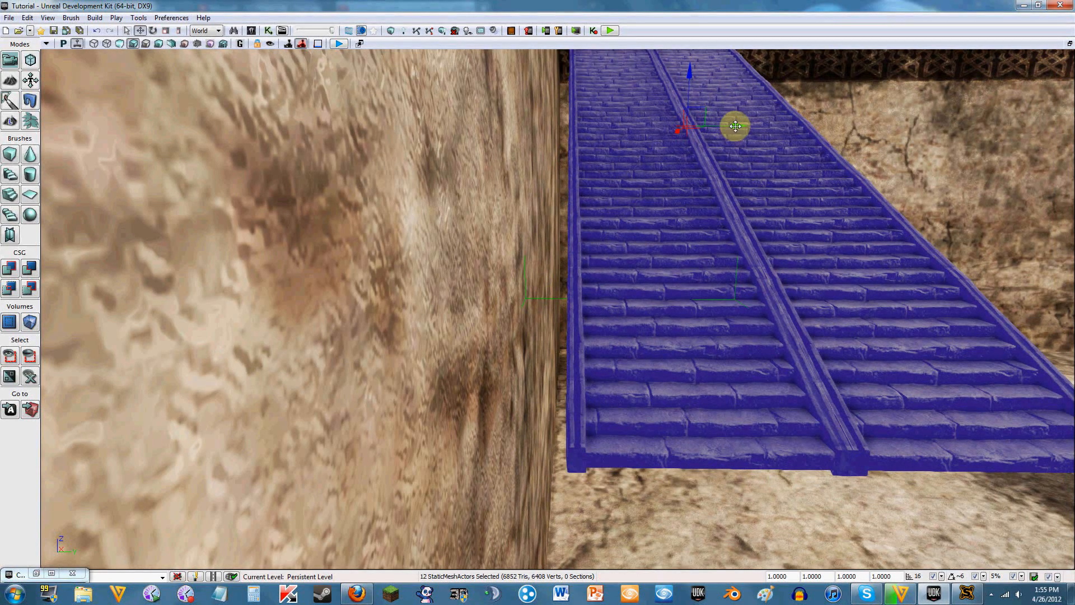
{"action": "left_click_drag", "start_coordinate": [731, 124], "coordinate": [713, 120]}
Shift the grouped lower flight to follow the upper flight and lower it slightly so its top corner meets the upper flight's foot.
{"action": "right_click_drag", "start_coordinate": [716, 126], "coordinate": [739, 128]}
{"action": "right_click_drag", "start_coordinate": [636, 401], "coordinate": [731, 396]}
{"action": "left_click", "coordinate": [636, 401]}
{"action": "left_click_drag", "start_coordinate": [728, 395], "coordinate": [712, 392]}
{"action": "right_click_drag", "start_coordinate": [614, 236], "coordinate": [614, 246]}
{"action": "right_click_drag", "start_coordinate": [714, 391], "coordinate": [538, 260]}
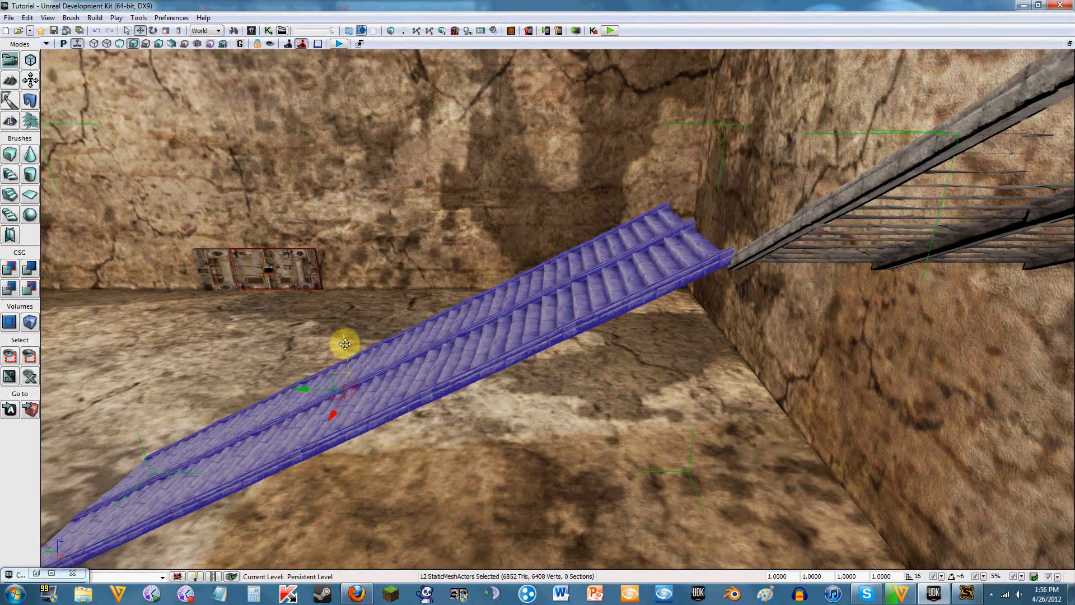
{"action": "left_click_drag", "start_coordinate": [345, 344], "coordinate": [345, 349]}
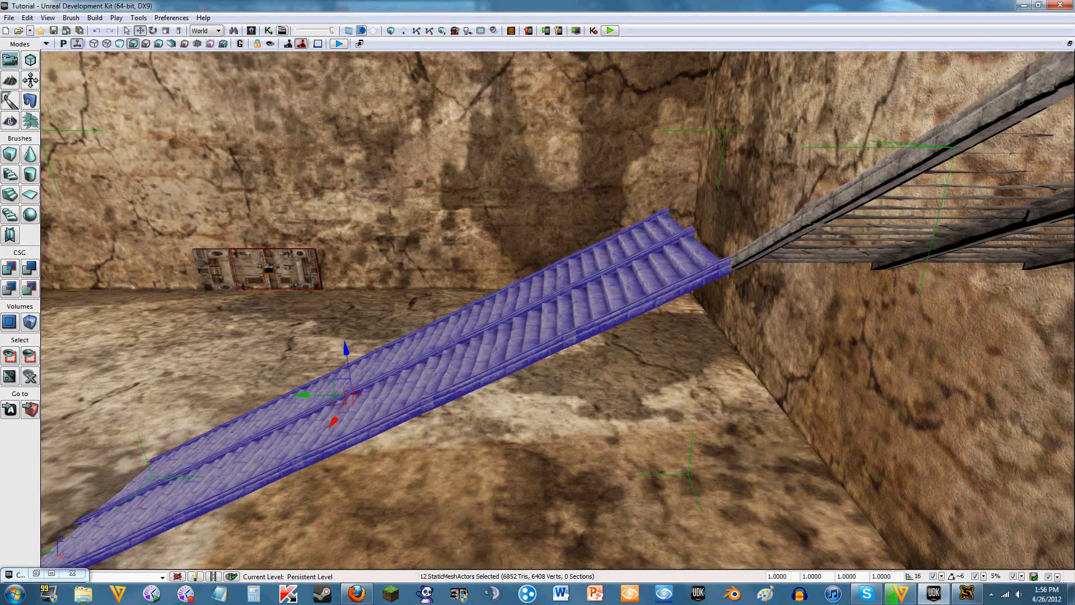
Examine the joint between the two flights and the surrounding walls from near and far.
{"action": "right_click_drag", "start_coordinate": [345, 349], "coordinate": [749, 228]}
{"action": "right_click_drag", "start_coordinate": [549, 291], "coordinate": [550, 338]}
{"action": "scroll", "coordinate": [549, 338], "scroll_direction": "down", "scroll_amount": 5}
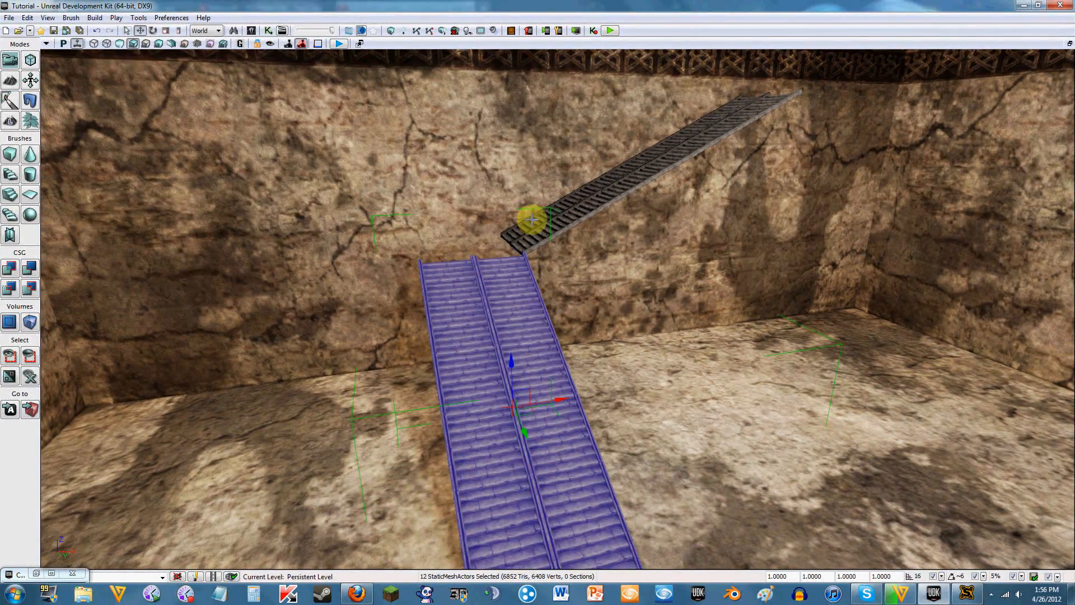
{"action": "right_click_drag", "start_coordinate": [808, 259], "coordinate": [808, 223]}
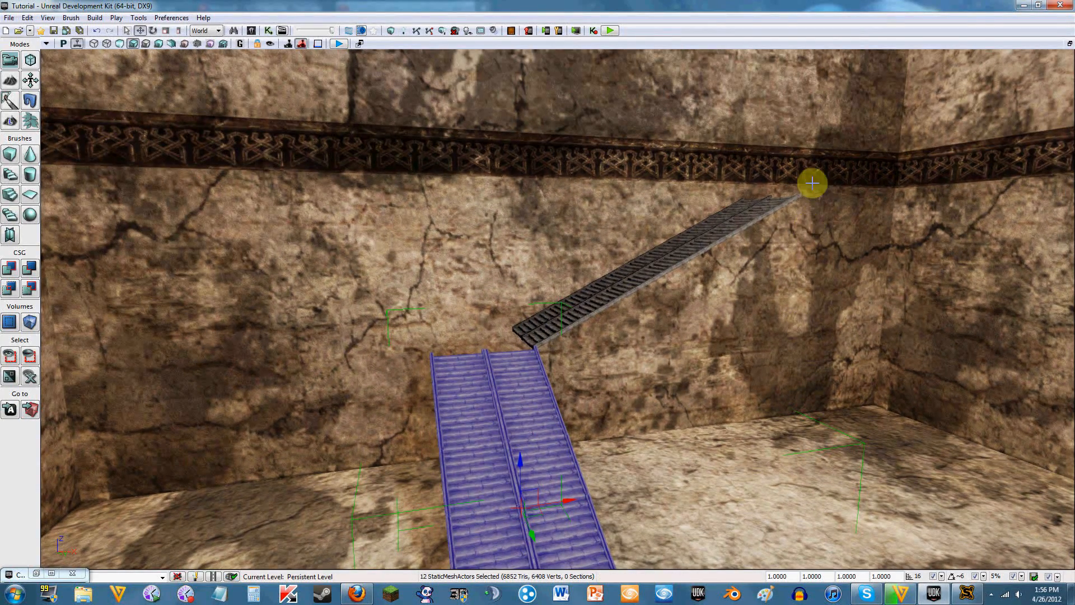
{"action": "right_click_drag", "start_coordinate": [807, 264], "coordinate": [811, 229]}
{"action": "right_click_drag", "start_coordinate": [889, 297], "coordinate": [806, 475]}
{"action": "mouse_move", "coordinate": [815, 347]}
{"action": "right_mouse_down"}
{"action": "mouse_move", "coordinate": [823, 314]}
{"action": "mouse_move", "coordinate": [856, 286]}
{"action": "mouse_move", "coordinate": [811, 294]}
{"action": "mouse_move", "coordinate": [804, 379]}
{"action": "mouse_move", "coordinate": [715, 302]}
{"action": "right_mouse_up"}
{"action": "key", "text": "w"}
{"action": "key", "text": "w"}
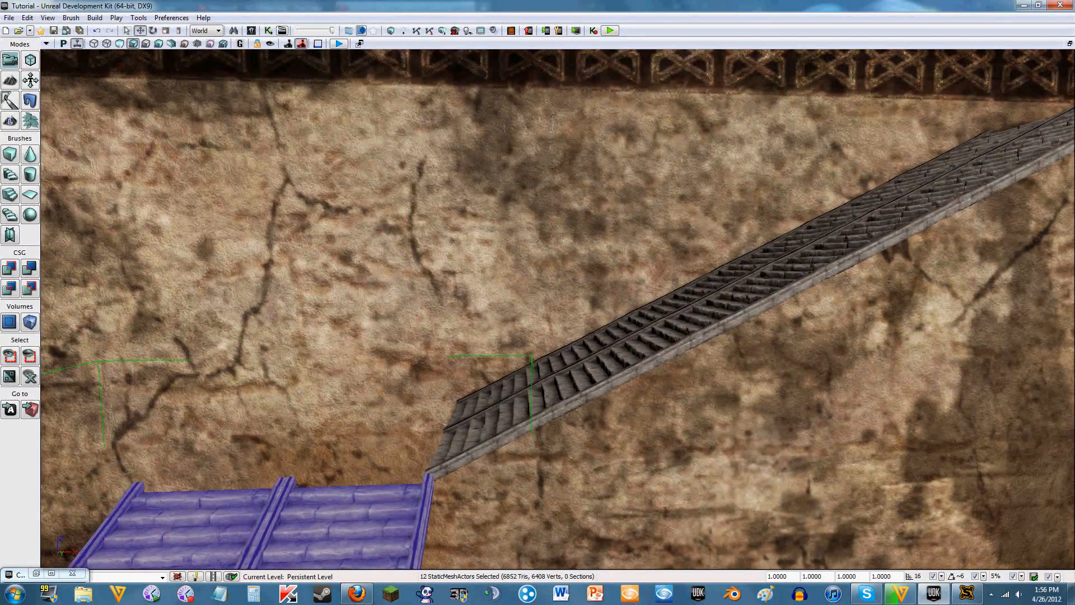
Duplicate the grouped upper flight and move the copy along the X axis to the opposite side of the lower flight's top end.
{"action": "left_click", "coordinate": [714, 303]}
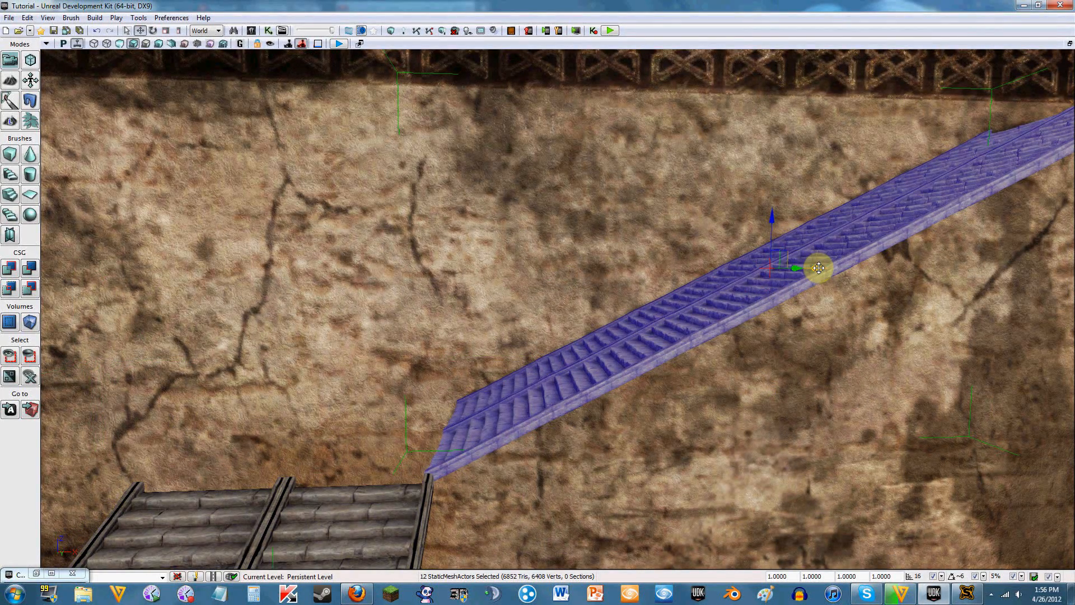
{"action": "left_click_drag", "start_coordinate": [819, 268], "coordinate": [507, 265], "text": "alt"}
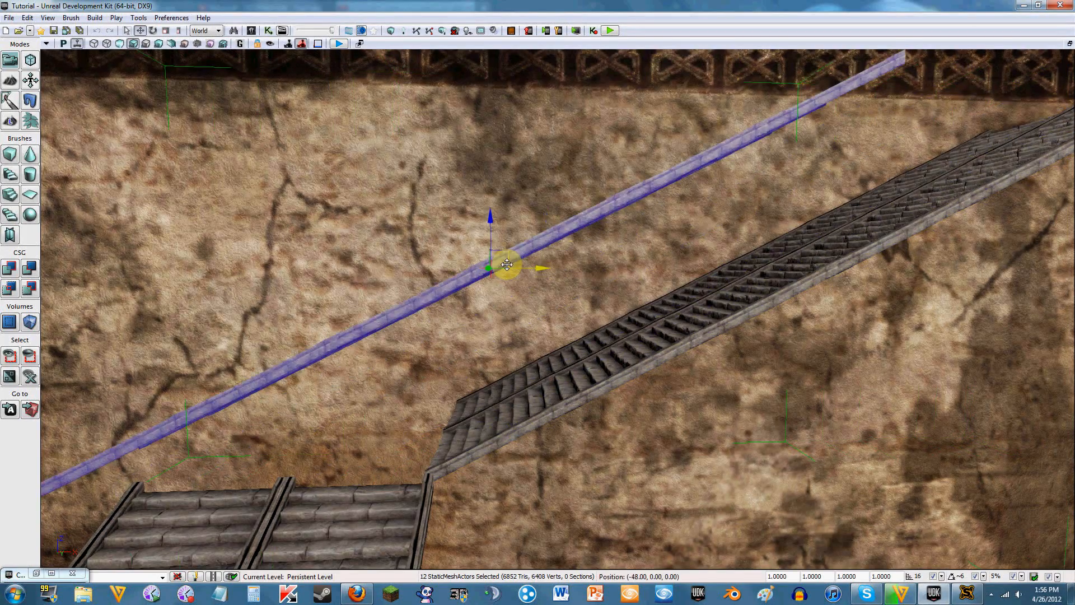
{"action": "scroll", "coordinate": [507, 265], "scroll_direction": "down", "scroll_amount": 5}
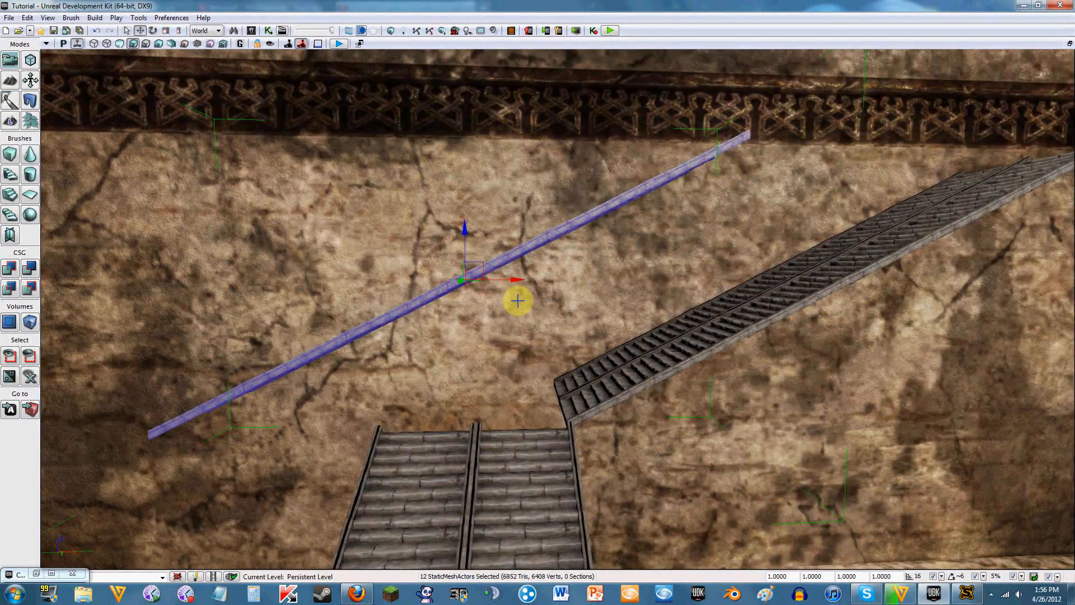
{"action": "scroll", "coordinate": [518, 300], "scroll_direction": "down", "scroll_amount": 3}
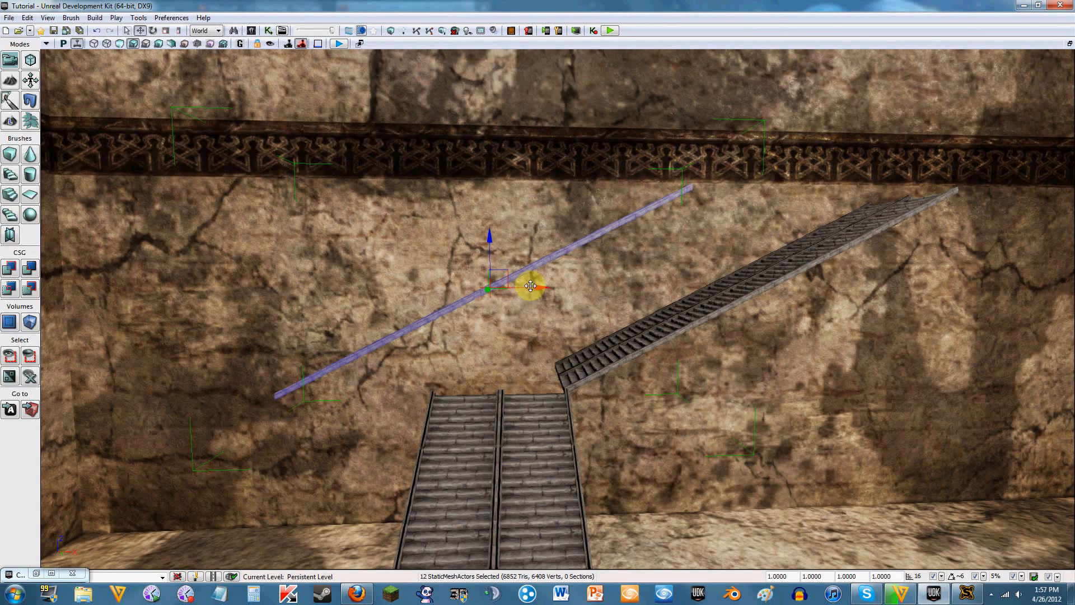
Rotate the duplicated flight 180° about the vertical axis so it rises in the opposite direction.
{"action": "key", "text": "space"}
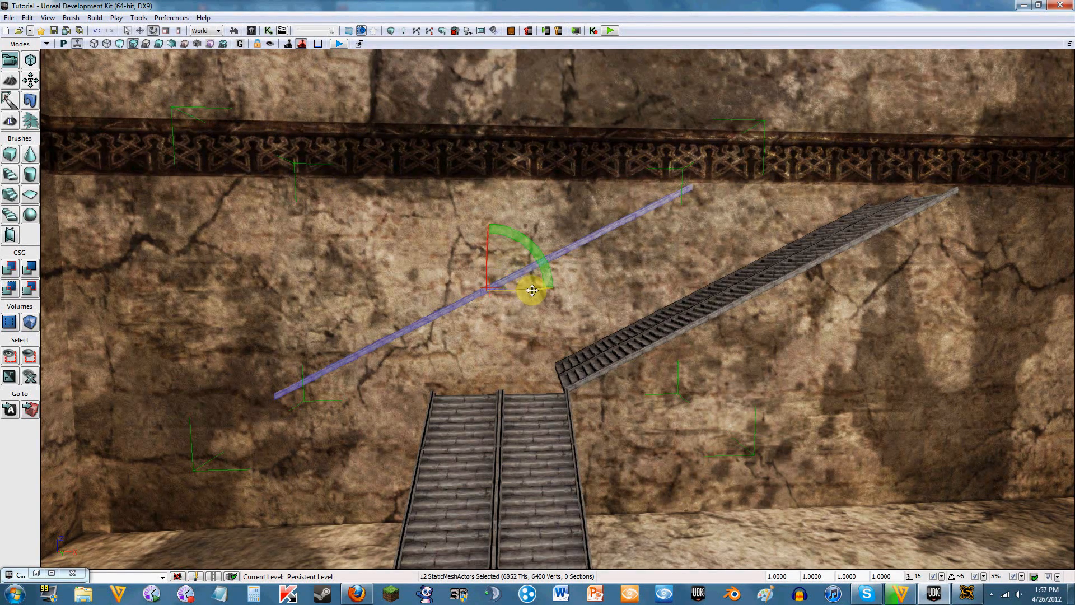
{"action": "left_click_drag", "start_coordinate": [525, 289], "coordinate": [661, 289]}
{"action": "left_click_drag", "start_coordinate": [755, 288], "coordinate": [811, 289]}
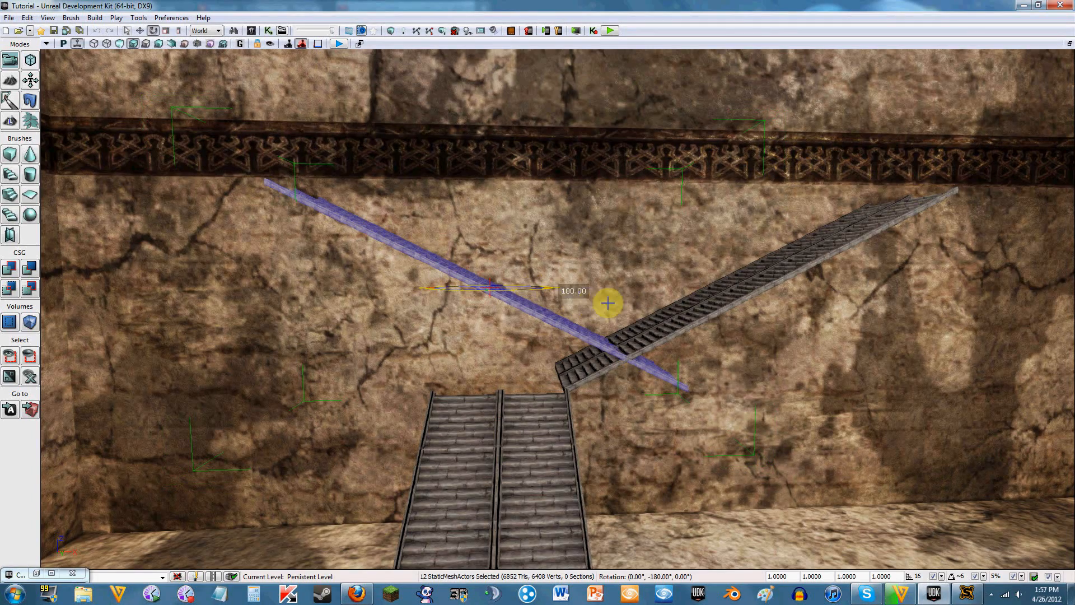
Move the rotated staircase copy along the wall to the main stairs' upper left corner, mirroring the right-hand flight, and align its lower end.
{"action": "key", "text": "space"}
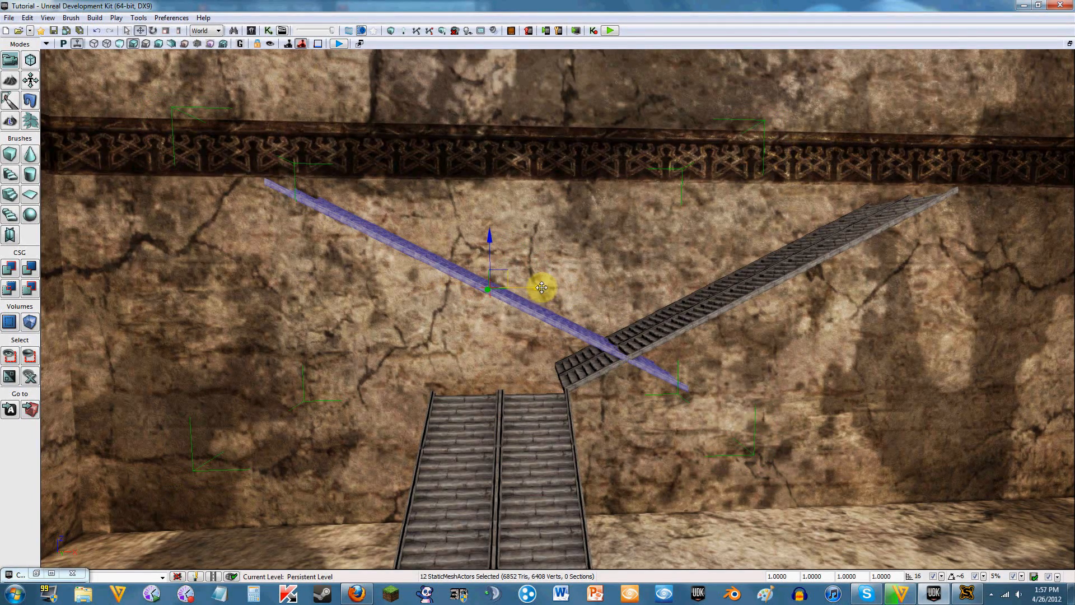
{"action": "left_click_drag", "start_coordinate": [541, 288], "coordinate": [263, 282]}
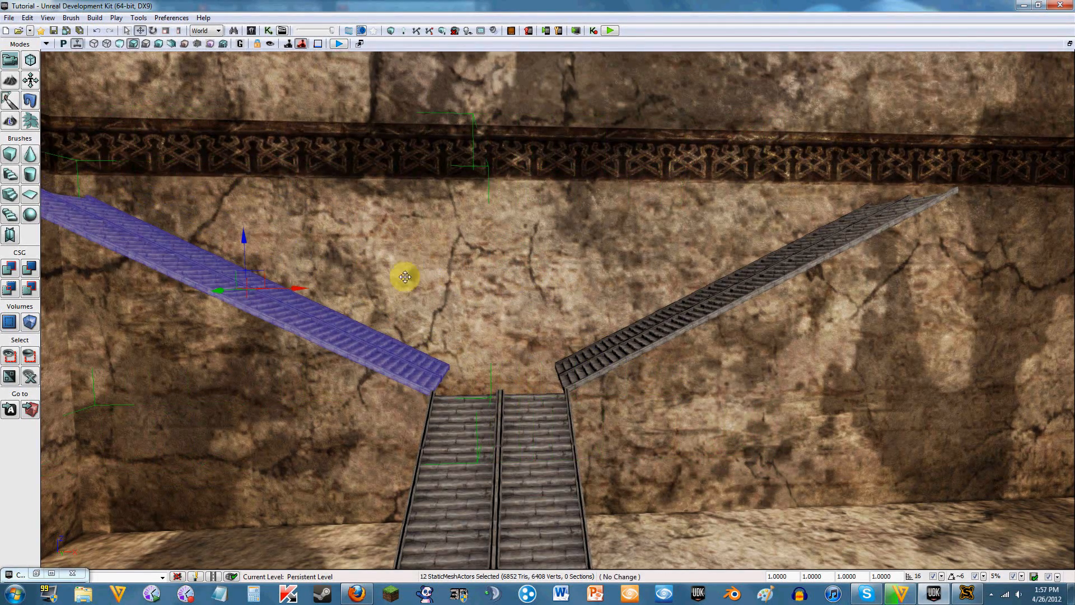
{"action": "right_click_drag", "start_coordinate": [487, 273], "coordinate": [631, 264]}
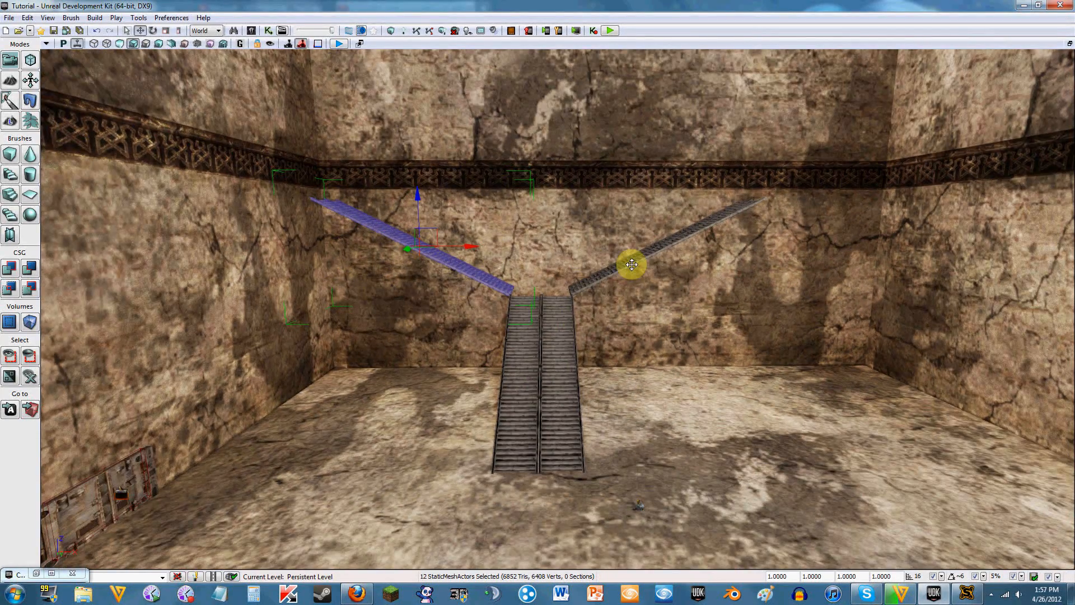
{"action": "scroll", "coordinate": [535, 312], "scroll_direction": "up", "scroll_amount": 8}
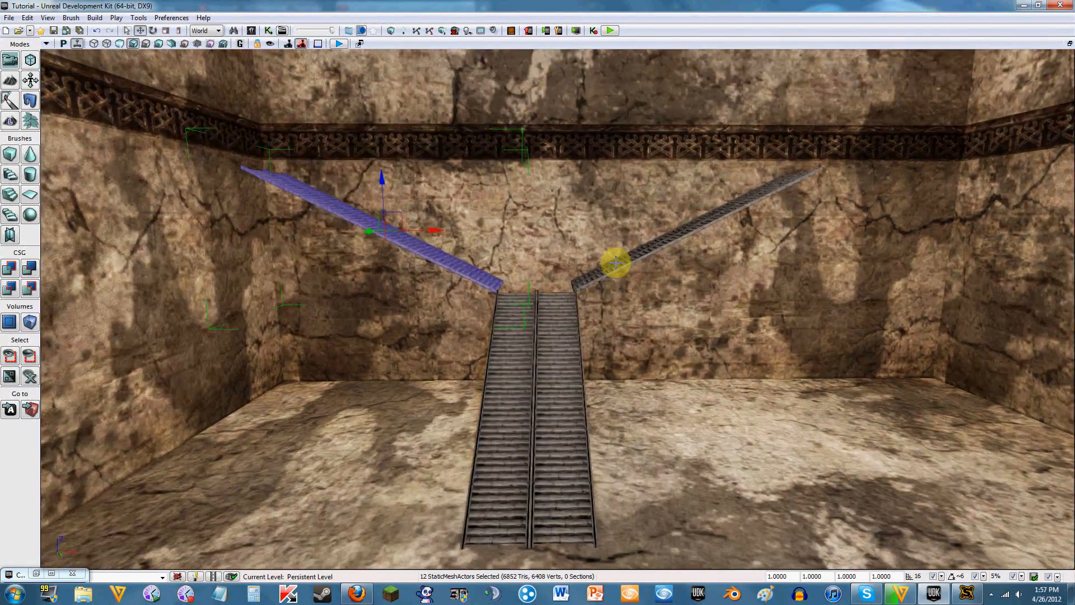
{"action": "scroll", "coordinate": [588, 291], "scroll_direction": "up", "scroll_amount": 5}
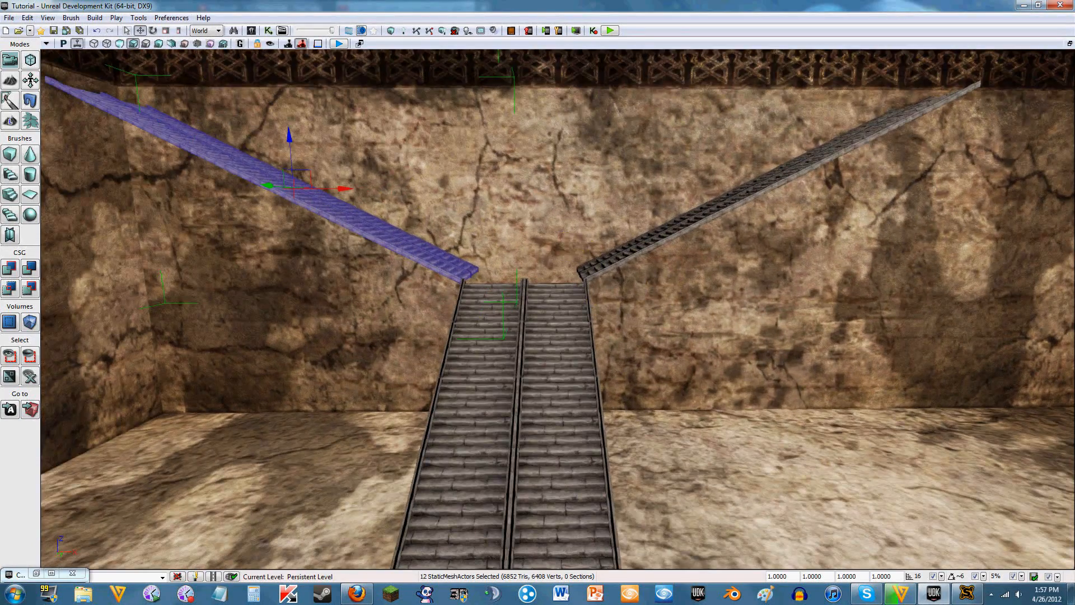
{"action": "right_click_drag", "start_coordinate": [565, 238], "coordinate": [565, 184]}
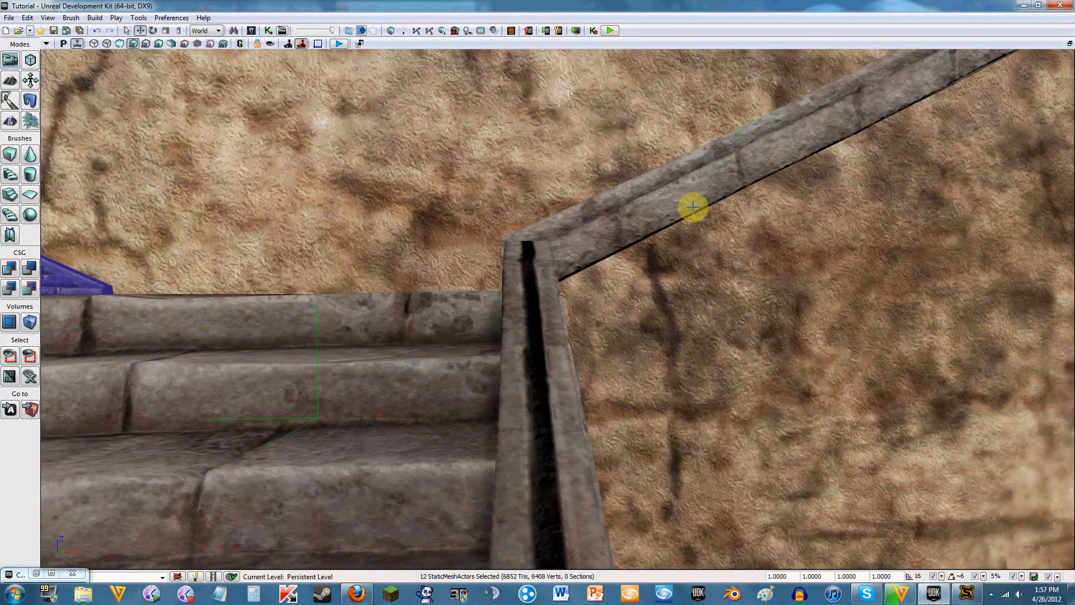
{"action": "right_click_drag", "start_coordinate": [693, 207], "coordinate": [652, 154]}
{"action": "right_click_drag", "start_coordinate": [533, 192], "coordinate": [436, 255]}
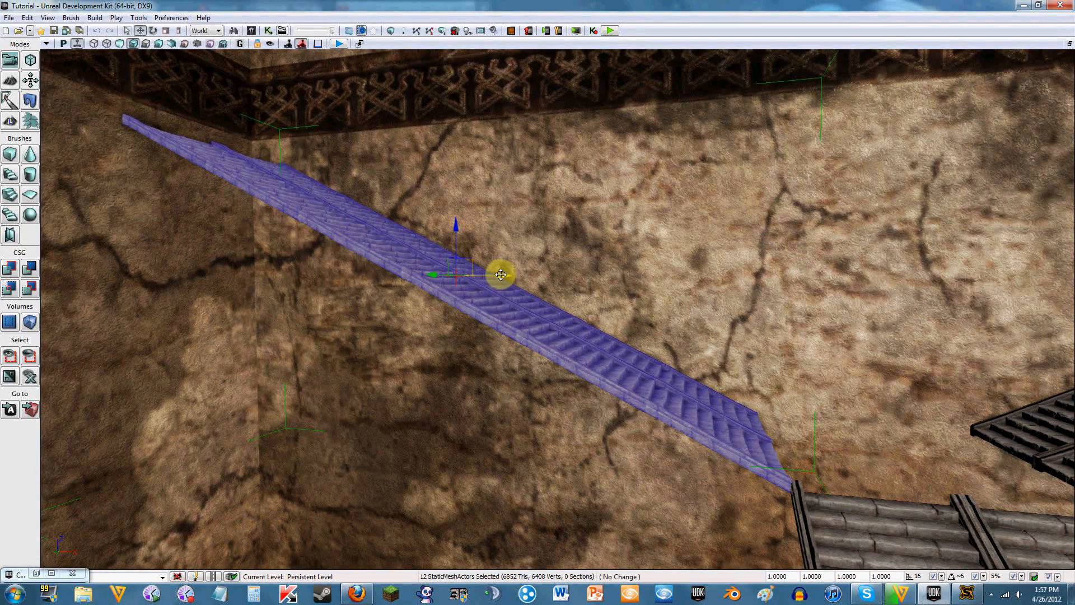
{"action": "left_click_drag", "start_coordinate": [500, 274], "coordinate": [504, 274]}
Select all three staircases and shift them together to the right, centring them against the back wall.
{"action": "right_click_drag", "start_coordinate": [704, 321], "coordinate": [719, 316]}
{"action": "left_click_drag", "start_coordinate": [828, 279], "coordinate": [831, 386]}
{"action": "left_click_drag", "start_coordinate": [840, 217], "coordinate": [794, 239]}
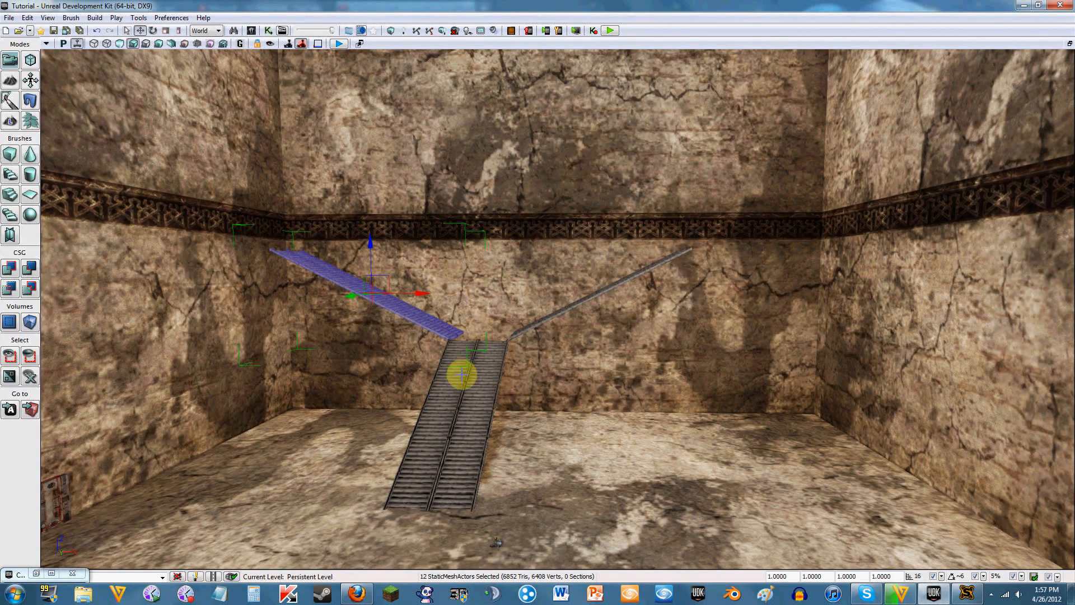
{"action": "key", "text": "shift+e"}
{"action": "left_click", "coordinate": [559, 311], "text": "ctrl"}
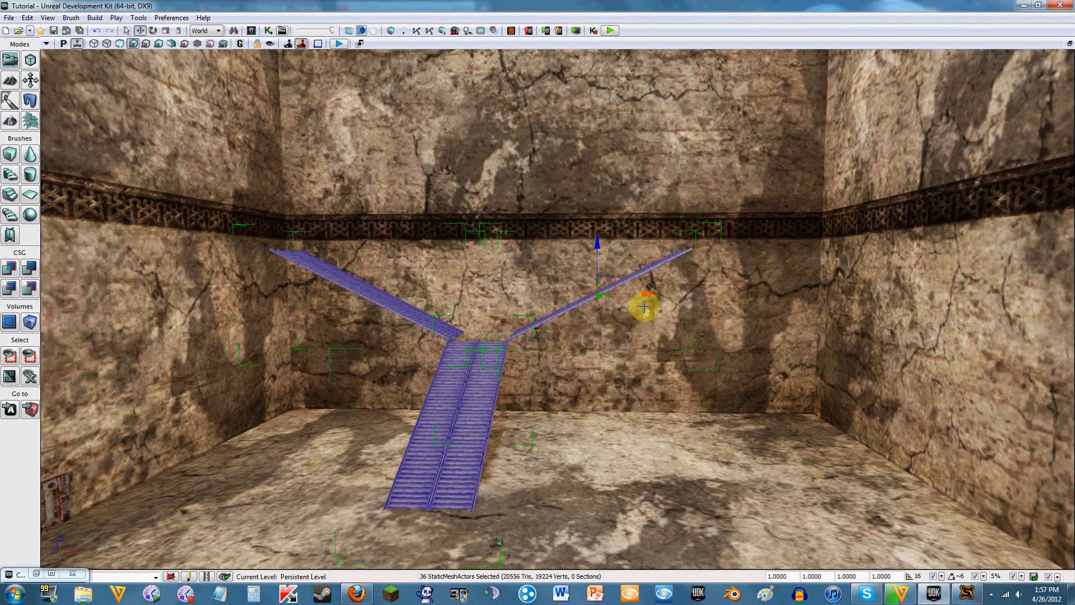
{"action": "left_click_drag", "start_coordinate": [647, 295], "coordinate": [696, 292]}
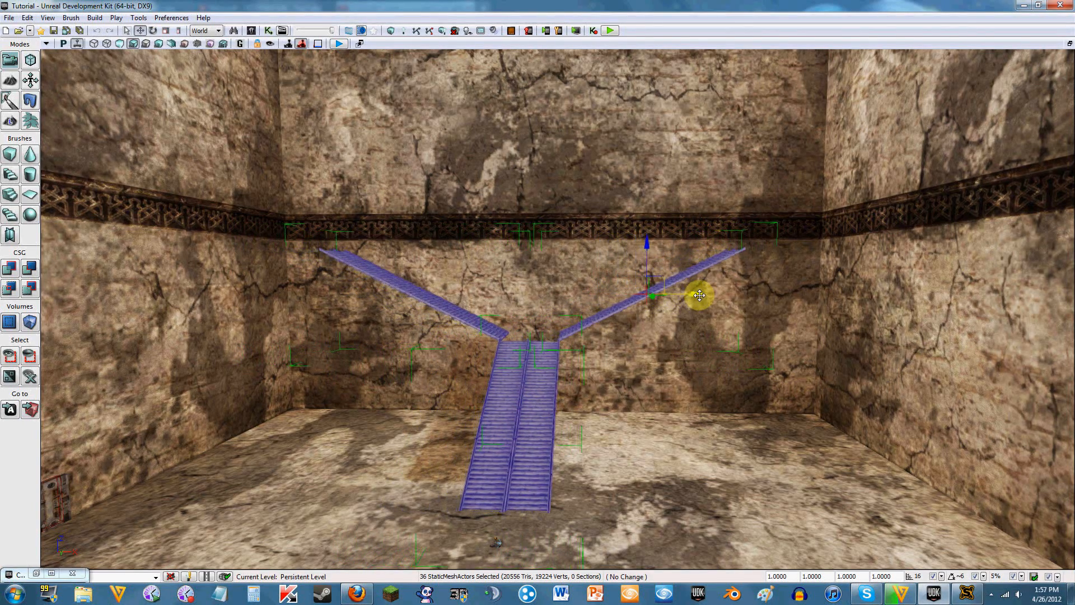
{"action": "middle_click_drag", "start_coordinate": [677, 358], "coordinate": [670, 377]}
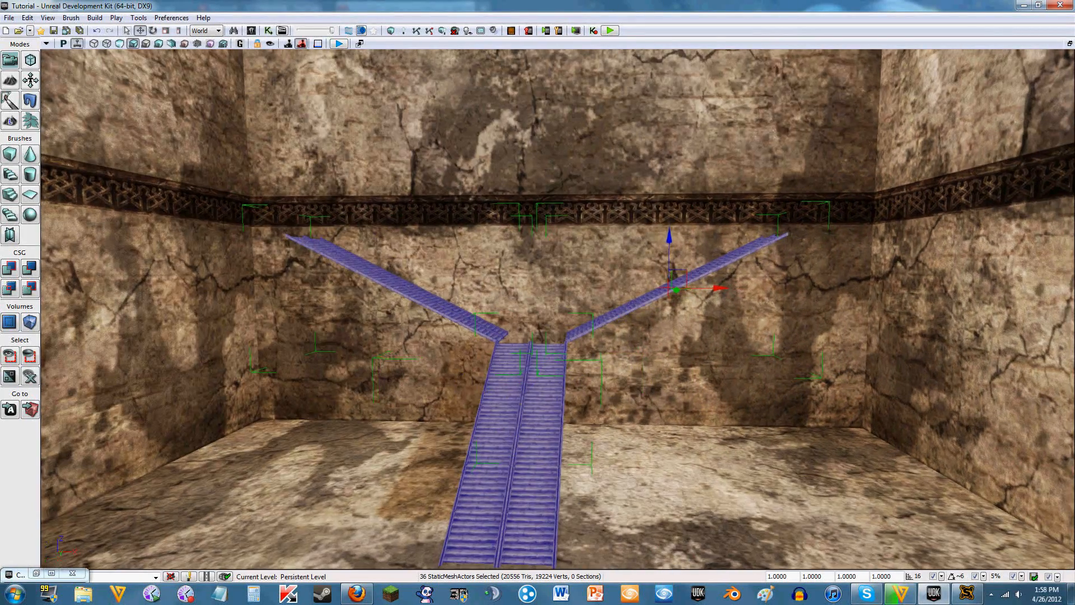
{"action": "left_click", "coordinate": [511, 392]}
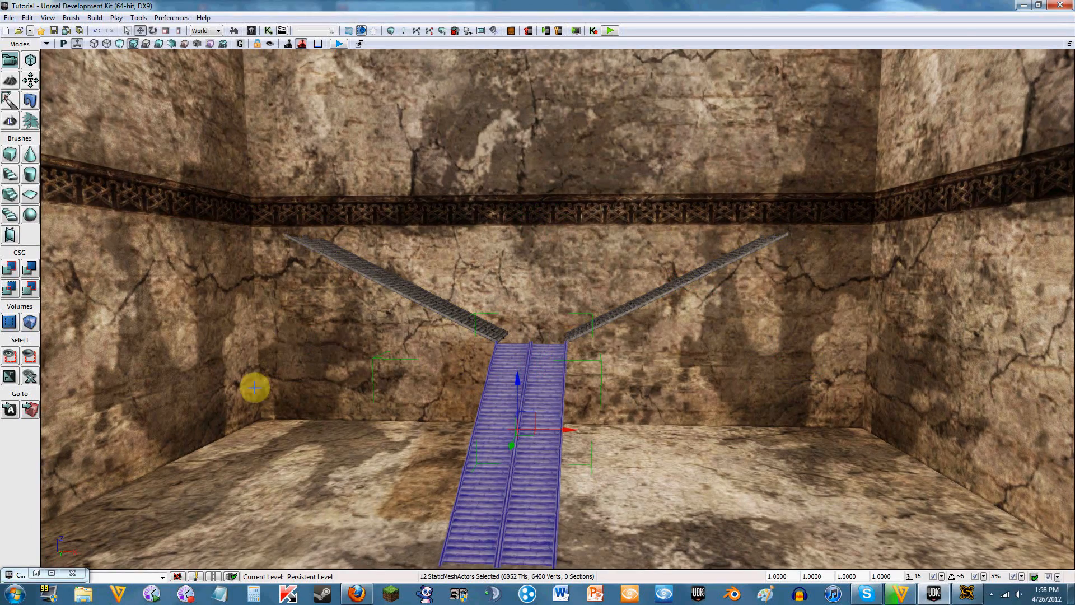
{"action": "left_click", "coordinate": [271, 451]}
{"action": "mouse_move", "coordinate": [455, 223]}
{"action": "right_mouse_down"}
{"action": "mouse_move", "coordinate": [359, 230]}
{"action": "mouse_move", "coordinate": [277, 195]}
{"action": "mouse_move", "coordinate": [467, 209]}
{"action": "mouse_move", "coordinate": [471, 227]}
{"action": "right_mouse_up"}
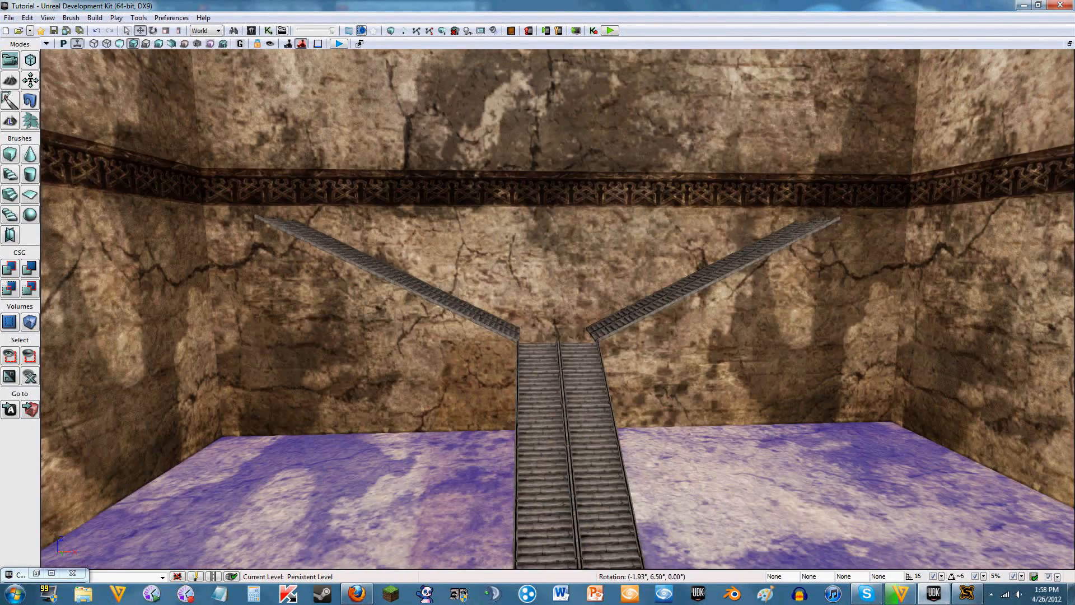
{"action": "right_click_drag", "start_coordinate": [12, 501], "coordinate": [100, 573]}
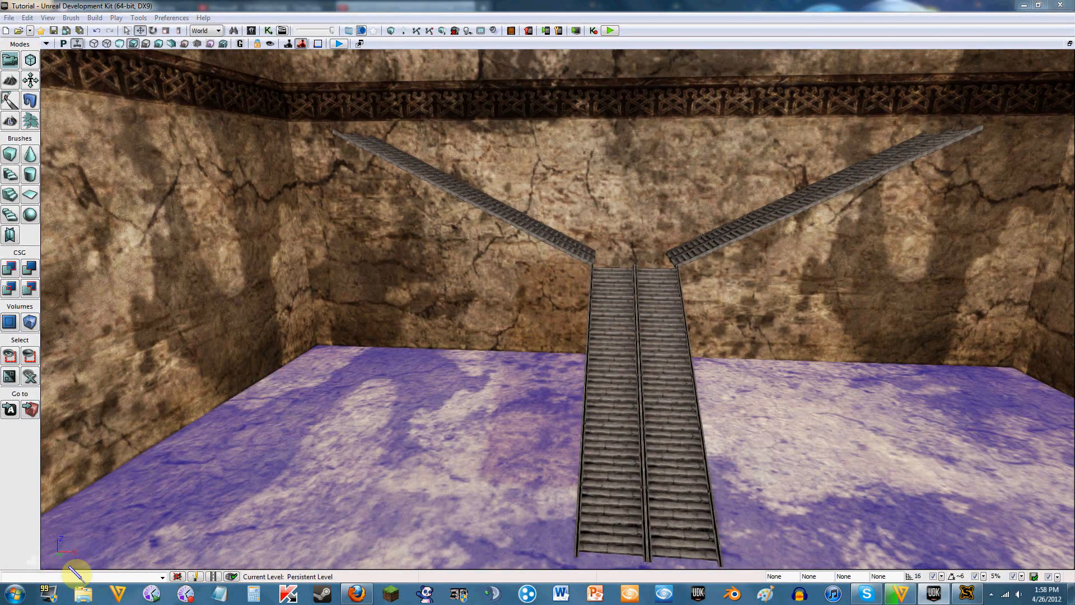
Open the Content Browser and search the static meshes for "platform" instead of stairs.
{"action": "left_click", "coordinate": [50, 573]}
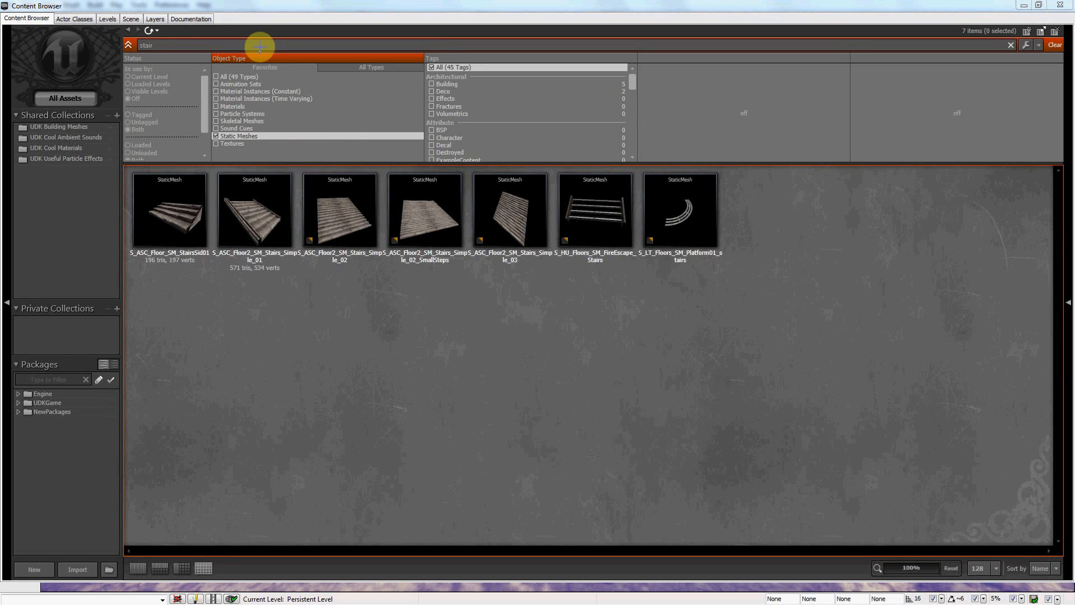
{"action": "left_click", "coordinate": [295, 44]}
{"action": "key", "text": "BackSpace"}
{"action": "key", "text": "BackSpace"}
{"action": "key", "text": "BackSpace"}
{"action": "key", "text": "BackSpace"}
{"action": "key", "text": "BackSpace"}
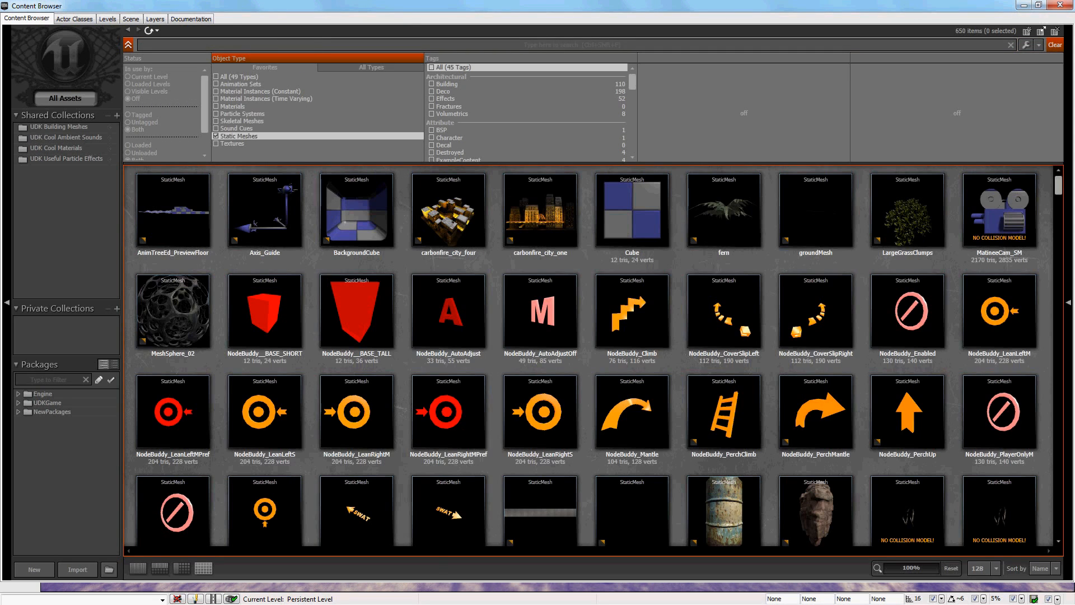
{"action": "type", "text": "platform"}
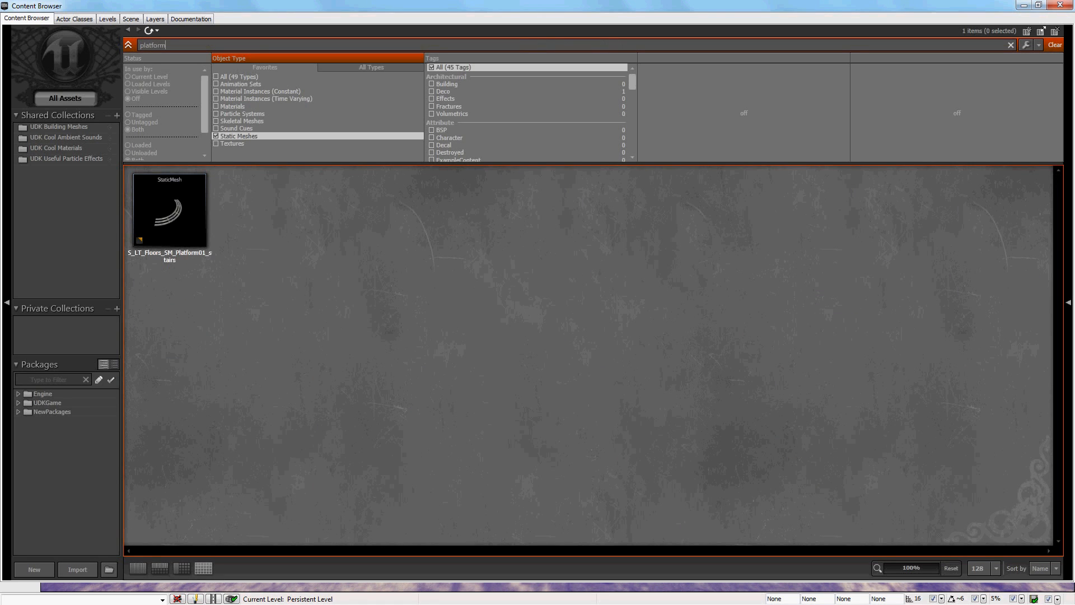
Replace the static mesh search term with "floor".
{"action": "double_click", "coordinate": [295, 44]}
{"action": "key", "text": "BackSpace"}
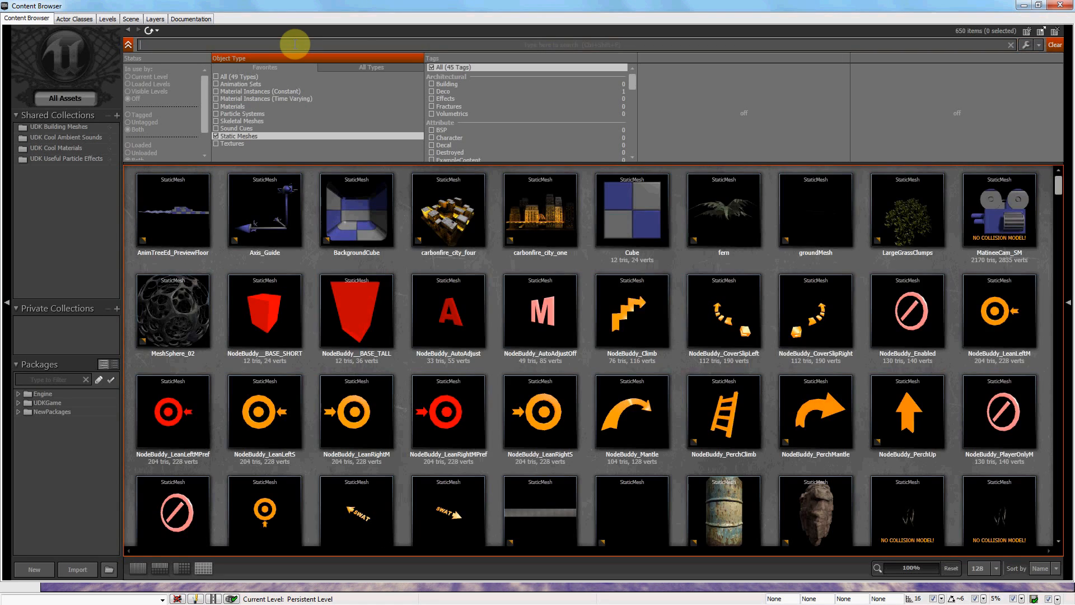
{"action": "type", "text": "flor"}
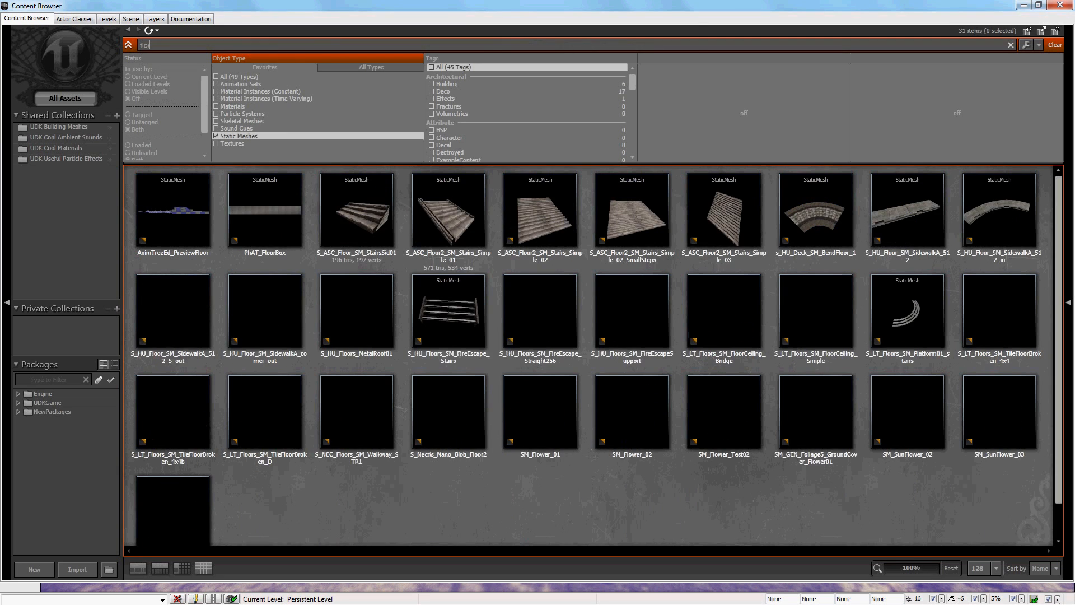
{"action": "key", "text": "BackSpace"}
{"action": "type", "text": "or"}
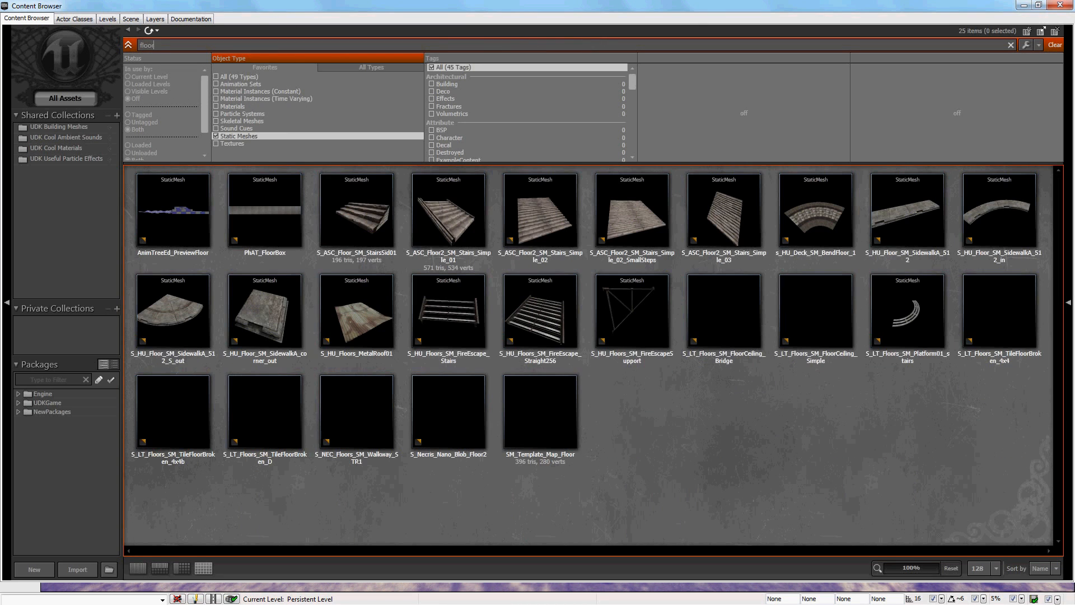
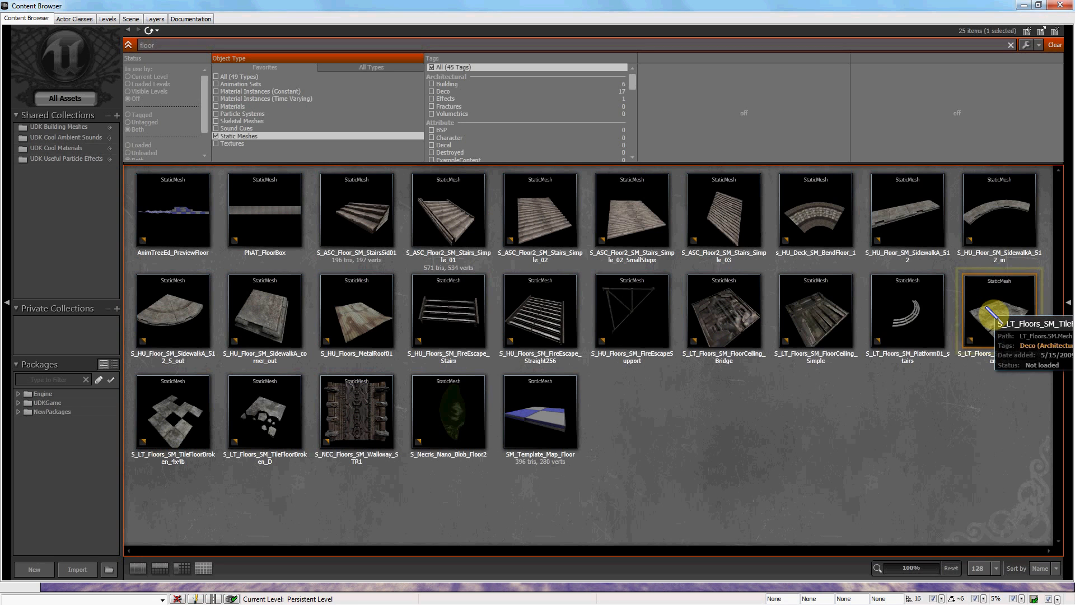
Place the S_LT_Floors_SM_TileFloorBroken_4x4 mesh on the room's floor beside the stairs and minimise the Content Browser.
{"action": "left_click", "coordinate": [993, 315]}
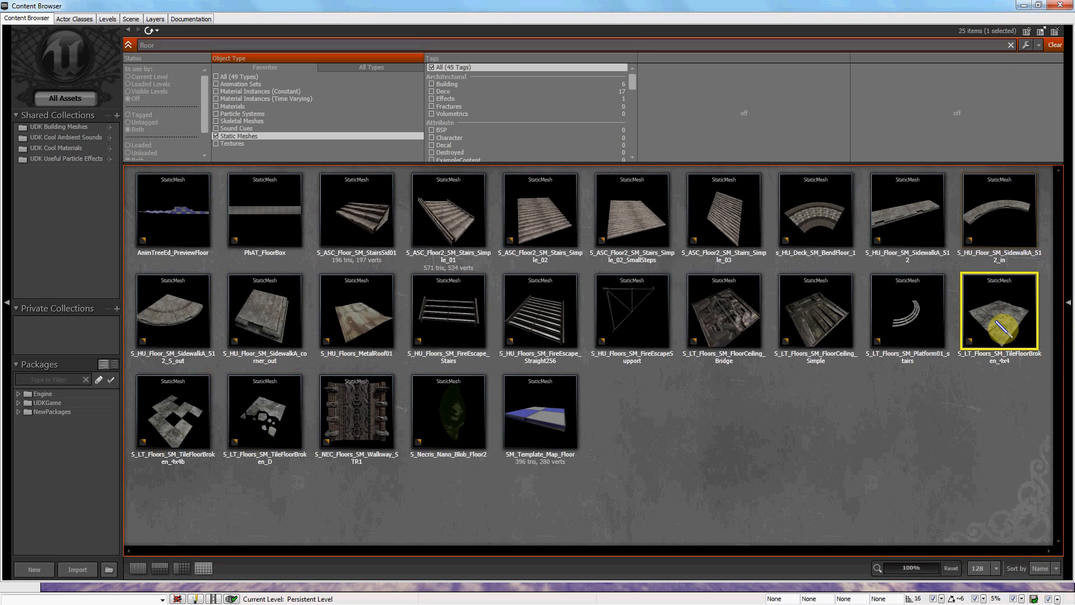
{"action": "left_click", "coordinate": [1037, 5]}
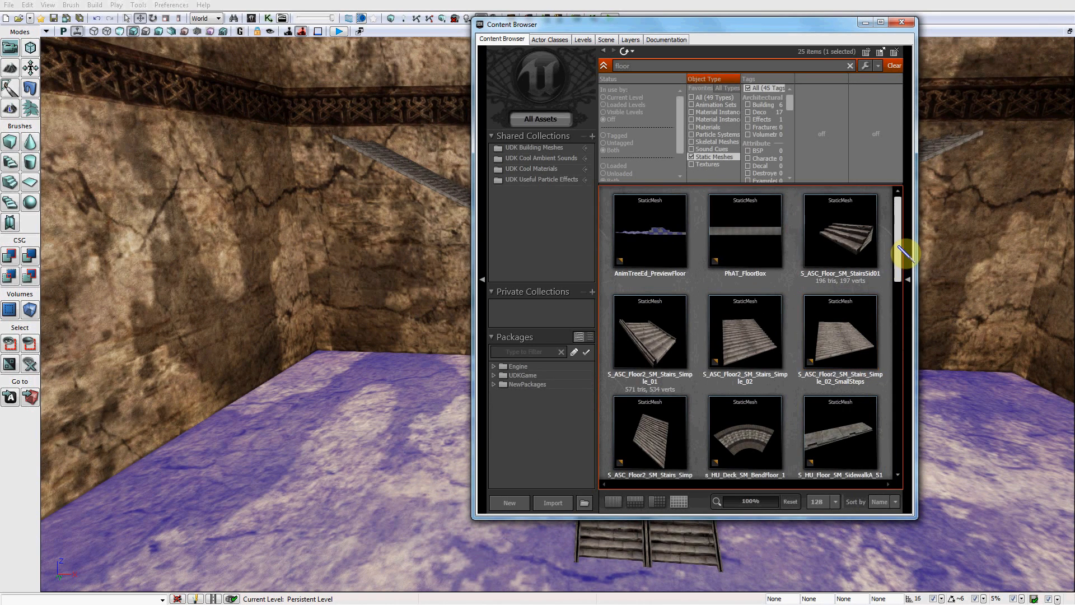
{"action": "left_click_drag", "start_coordinate": [902, 247], "coordinate": [866, 398]}
{"action": "left_click_drag", "start_coordinate": [738, 403], "coordinate": [365, 507]}
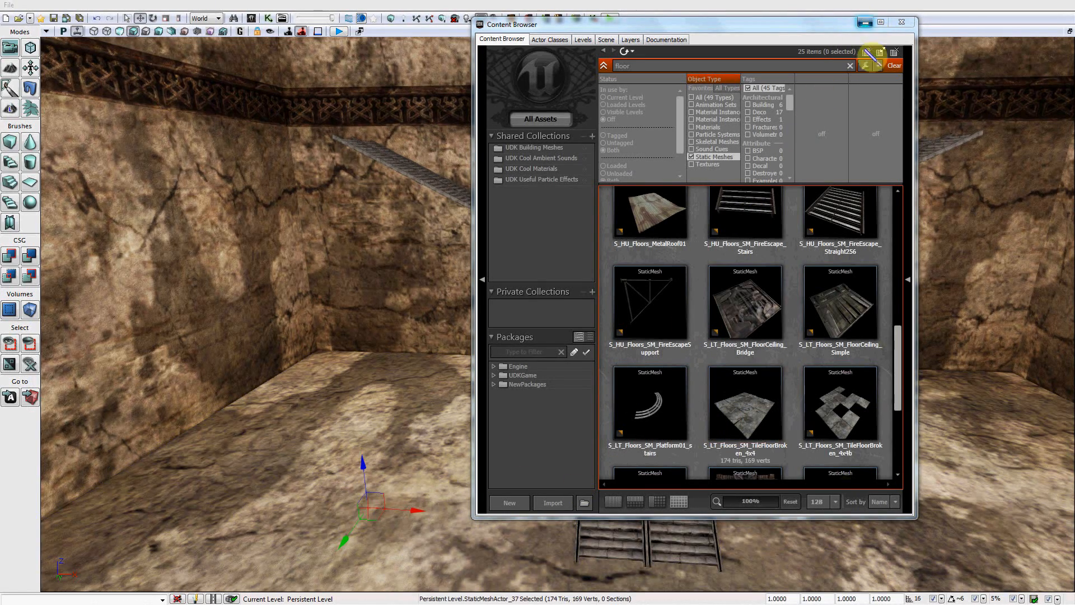
{"action": "left_click", "coordinate": [867, 22]}
Raise the floor tile to the height of the main stairs' top and move it over beside the upper steps.
{"action": "left_click_drag", "start_coordinate": [360, 475], "coordinate": [367, 212]}
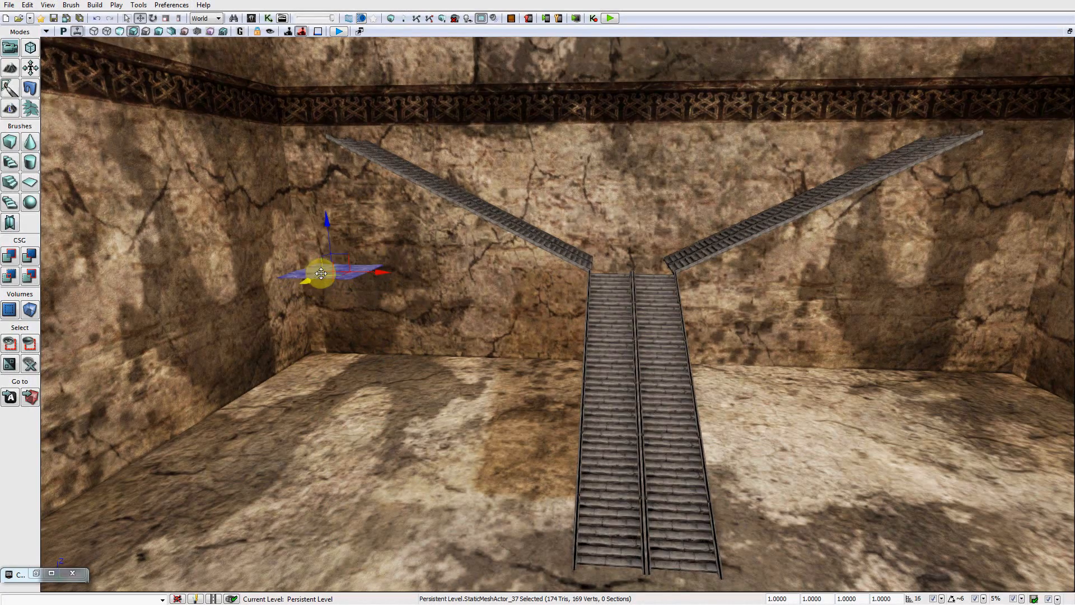
{"action": "left_click_drag", "start_coordinate": [320, 273], "coordinate": [437, 250]}
{"action": "right_click_drag", "start_coordinate": [508, 262], "coordinate": [457, 262]}
{"action": "right_click_drag", "start_coordinate": [536, 250], "coordinate": [593, 252]}
{"action": "left_click_drag", "start_coordinate": [289, 259], "coordinate": [526, 260]}
{"action": "right_click_drag", "start_coordinate": [588, 315], "coordinate": [561, 336]}
{"action": "scroll", "coordinate": [526, 350], "scroll_direction": "up", "scroll_amount": 2}
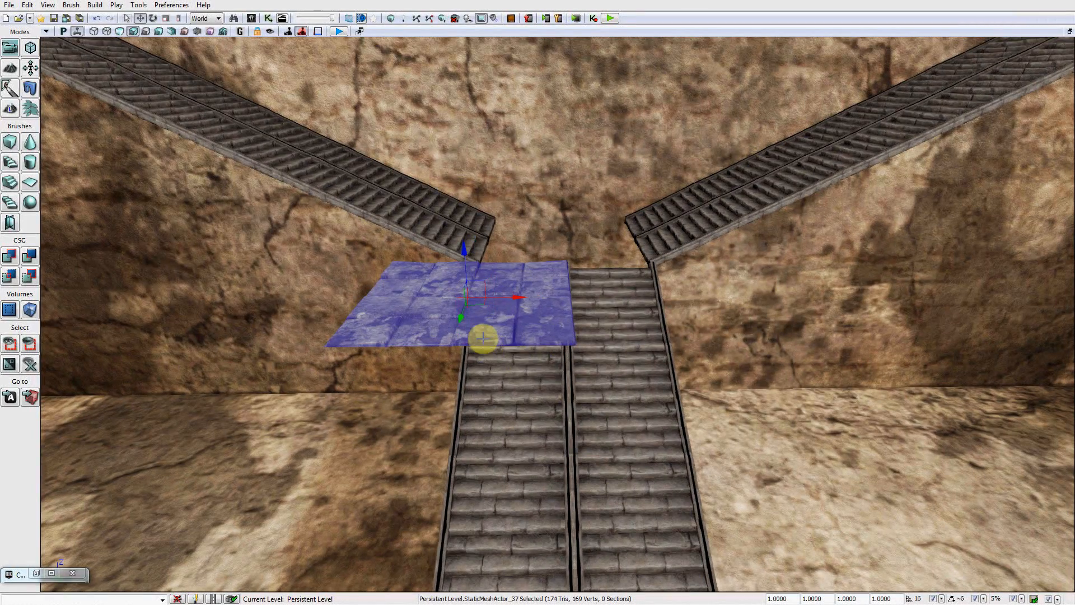
Centre the floor tile between the two upper flights and set it level just behind the main stairs' top step.
{"action": "left_click_drag", "start_coordinate": [459, 314], "coordinate": [626, 210]}
{"action": "right_click_drag", "start_coordinate": [732, 267], "coordinate": [732, 196]}
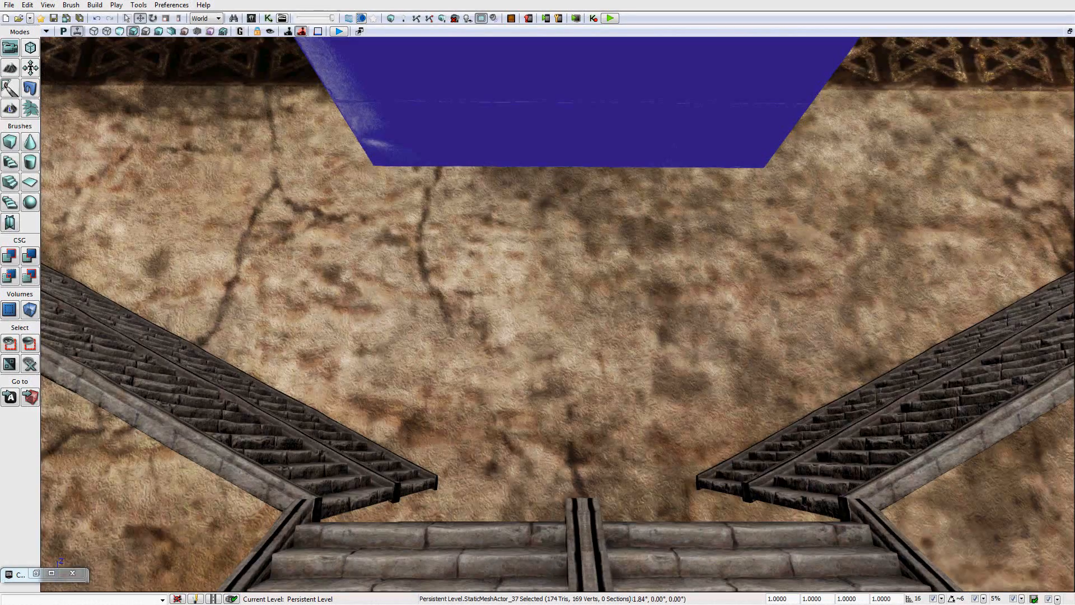
{"action": "scroll", "coordinate": [732, 127], "scroll_direction": "down", "scroll_amount": 3}
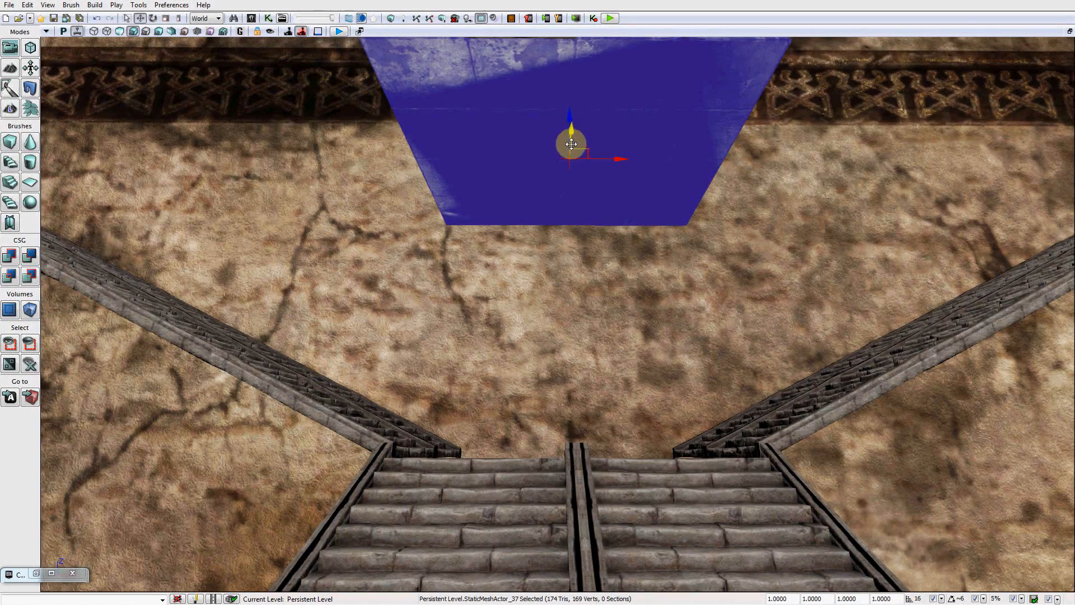
{"action": "left_click_drag", "start_coordinate": [571, 144], "coordinate": [555, 454]}
{"action": "mouse_move", "coordinate": [658, 406]}
{"action": "right_mouse_down"}
{"action": "mouse_move", "coordinate": [658, 358]}
{"action": "mouse_move", "coordinate": [657, 387]}
{"action": "right_mouse_up"}
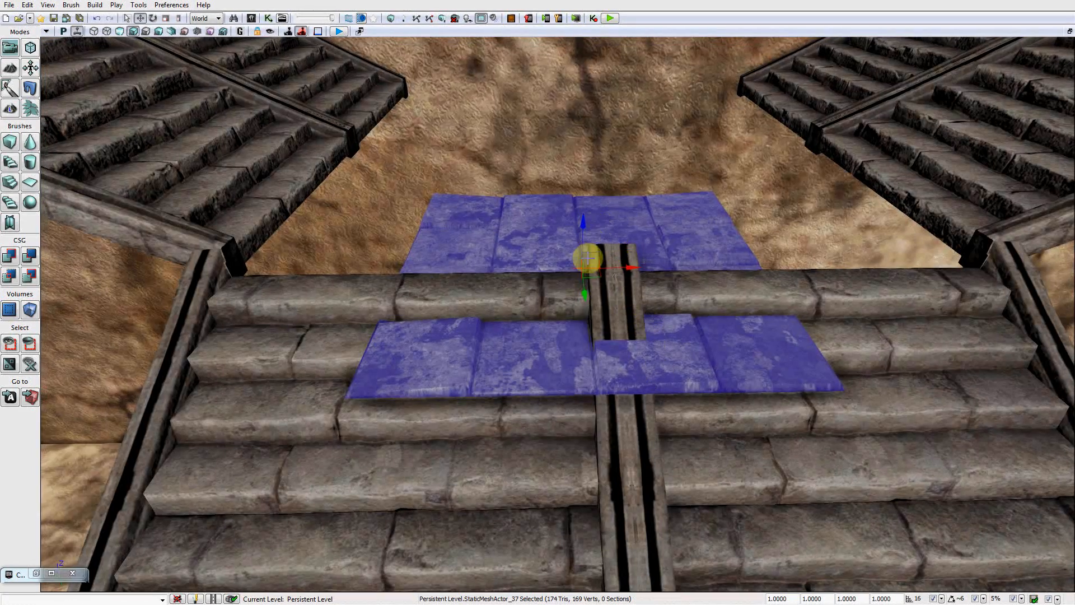
{"action": "left_click_drag", "start_coordinate": [585, 287], "coordinate": [573, 209]}
Scale the floor tile uniformly to 1.5723 and slide it back until its front edge meets the top step.
{"action": "key", "text": "space"}
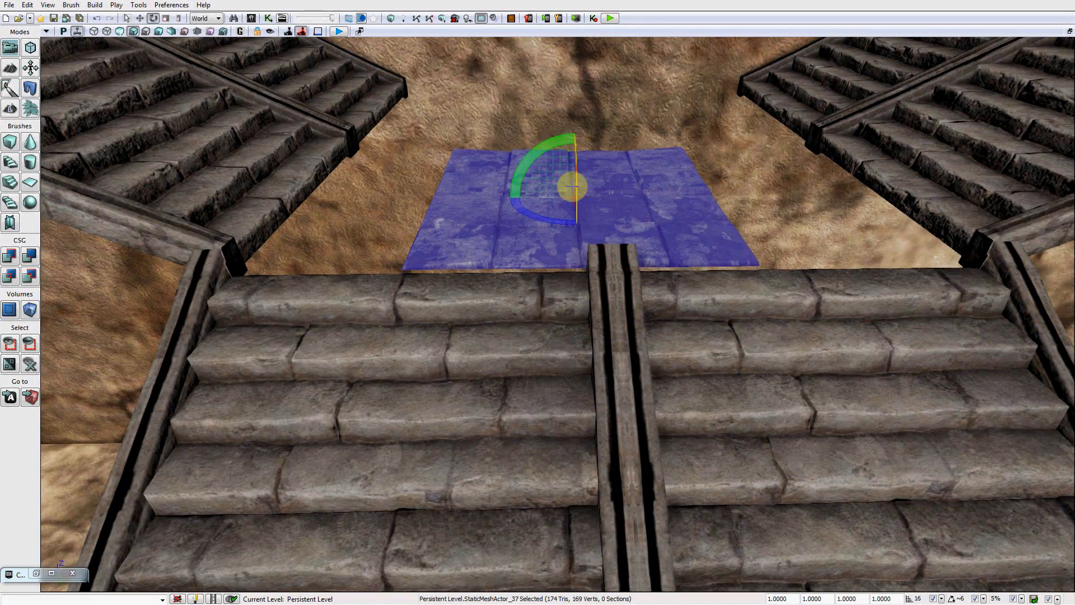
{"action": "key", "text": "space"}
{"action": "left_click_drag", "start_coordinate": [574, 139], "coordinate": [574, 101]}
{"action": "key", "text": "space"}
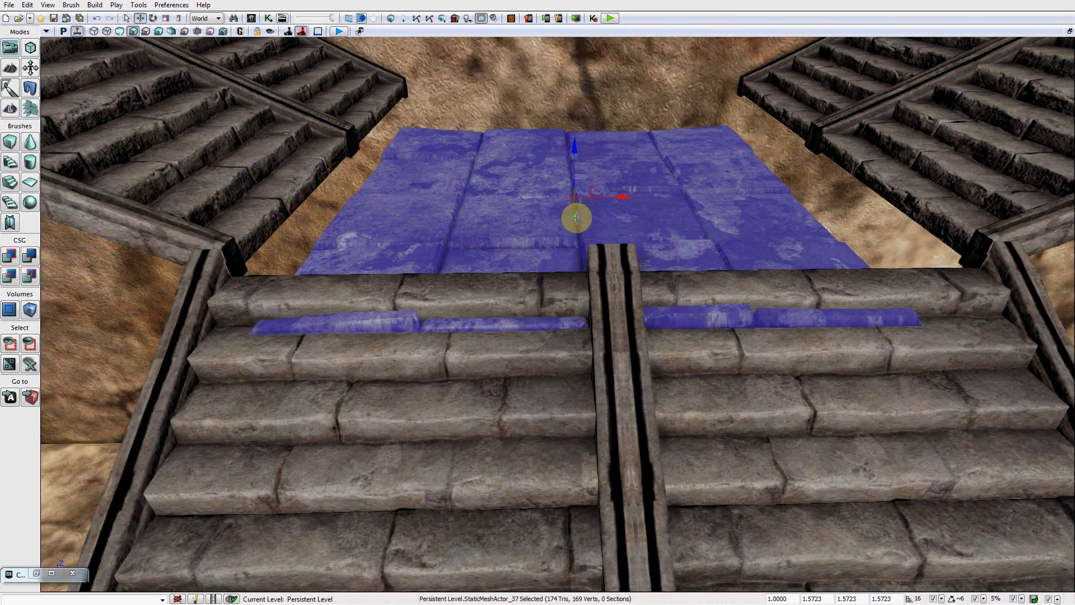
{"action": "left_click_drag", "start_coordinate": [576, 209], "coordinate": [574, 197]}
{"action": "right_click_drag", "start_coordinate": [632, 197], "coordinate": [620, 112]}
{"action": "right_click_drag", "start_coordinate": [624, 151], "coordinate": [636, 168]}
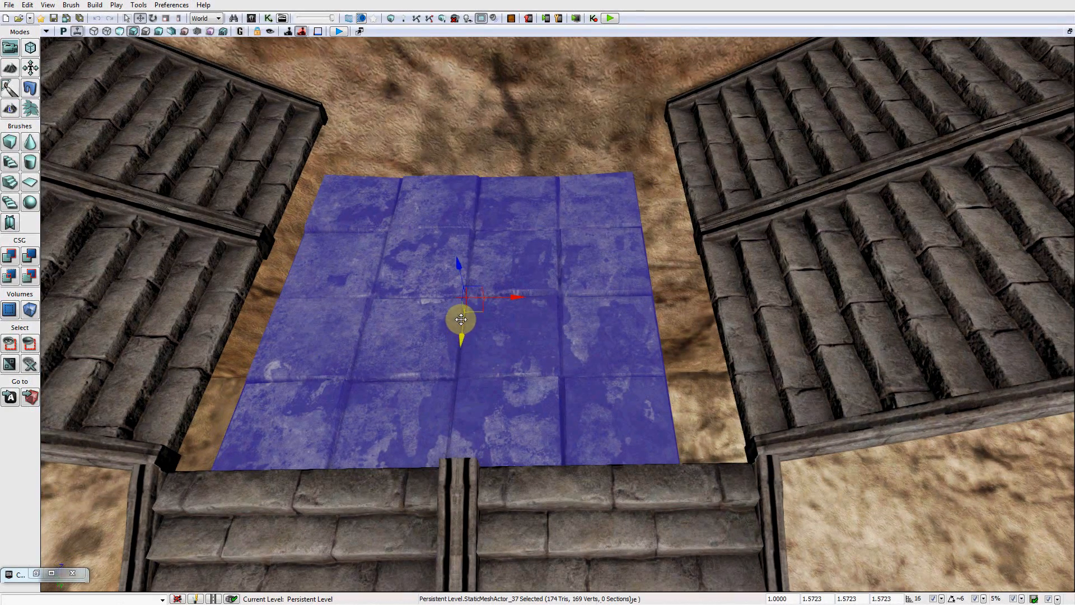
Push the floor tile back towards the wall and scale it uniformly to 2.1070 to fill the landing between the flights.
{"action": "left_click_drag", "start_coordinate": [461, 319], "coordinate": [460, 298]}
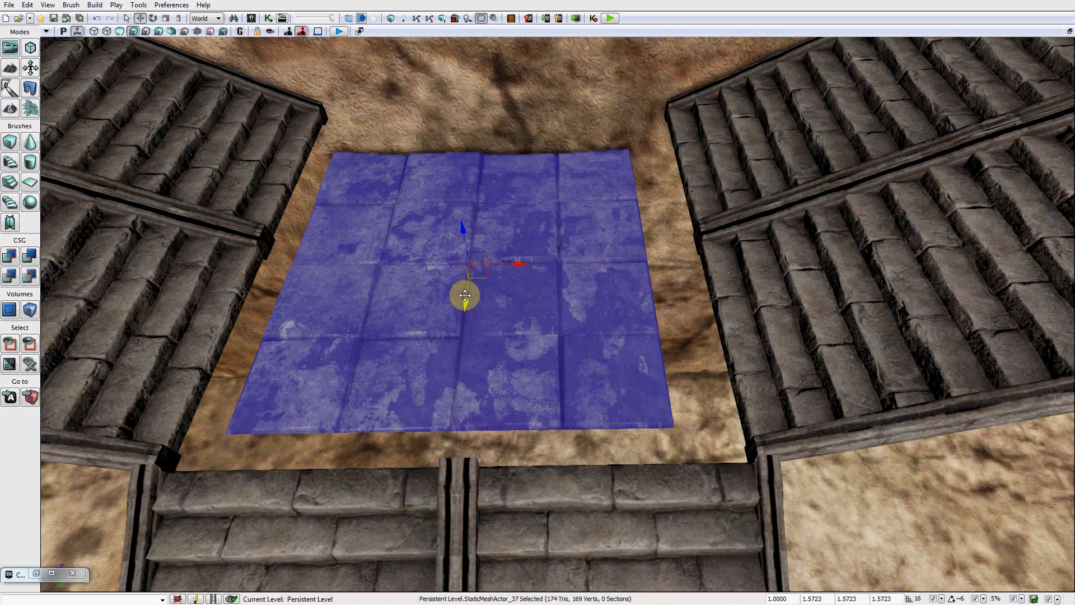
{"action": "key", "text": "space"}
{"action": "key", "text": "space"}
{"action": "left_click_drag", "start_coordinate": [461, 222], "coordinate": [458, 178]}
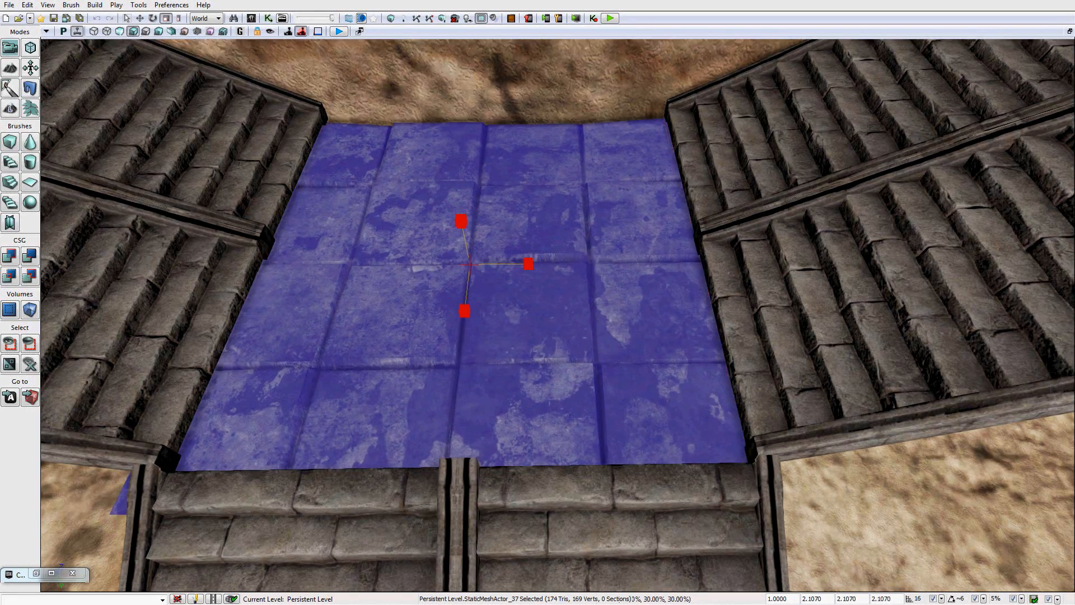
{"action": "key", "text": "space"}
{"action": "middle_click_drag", "start_coordinate": [578, 315], "coordinate": [536, 329]}
{"action": "right_click_drag", "start_coordinate": [547, 328], "coordinate": [616, 364]}
{"action": "scroll", "coordinate": [607, 196], "scroll_direction": "down", "scroll_amount": 3}
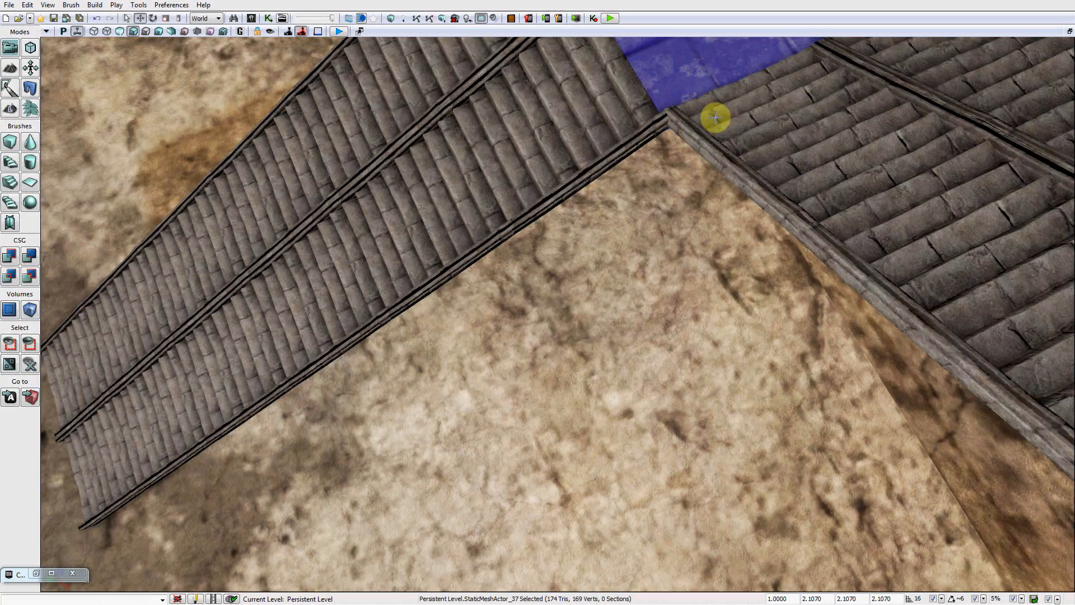
Shift the landing tile slightly sideways so its middle seam lines up with the main stairs' central divider.
{"action": "middle_click_drag", "start_coordinate": [715, 117], "coordinate": [644, 95]}
{"action": "right_click_drag", "start_coordinate": [538, 314], "coordinate": [571, 190]}
{"action": "right_click_drag", "start_coordinate": [715, 112], "coordinate": [715, 113]}
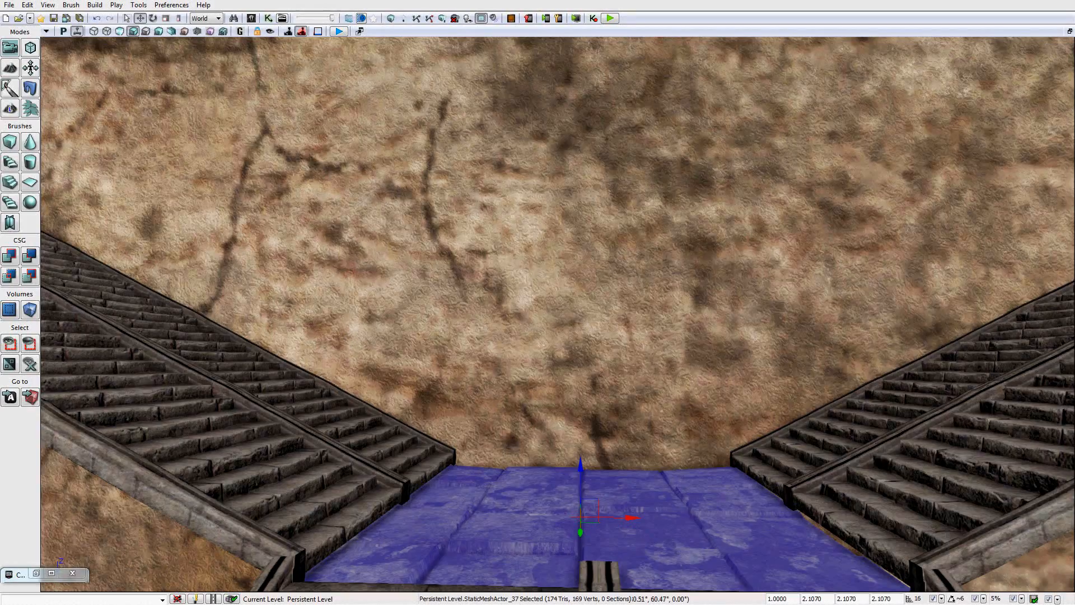
{"action": "mouse_move", "coordinate": [537, 314]}
{"action": "right_mouse_down"}
{"action": "mouse_move", "coordinate": [537, 425]}
{"action": "mouse_move", "coordinate": [538, 308]}
{"action": "mouse_move", "coordinate": [537, 330]}
{"action": "right_mouse_up"}
{"action": "right_click_drag", "start_coordinate": [660, 172], "coordinate": [660, 172]}
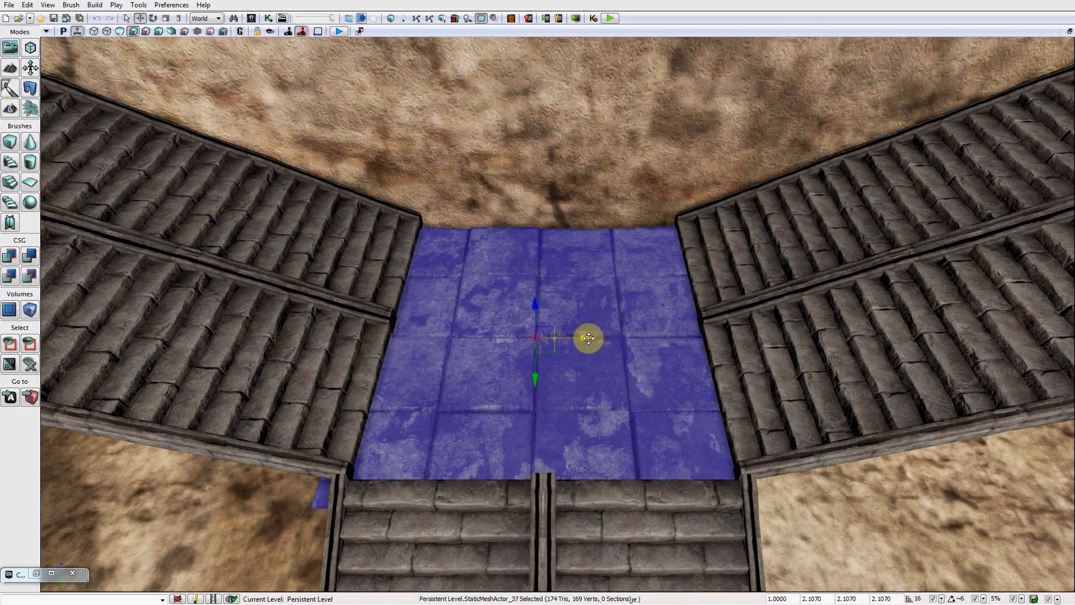
{"action": "left_click_drag", "start_coordinate": [591, 338], "coordinate": [595, 338]}
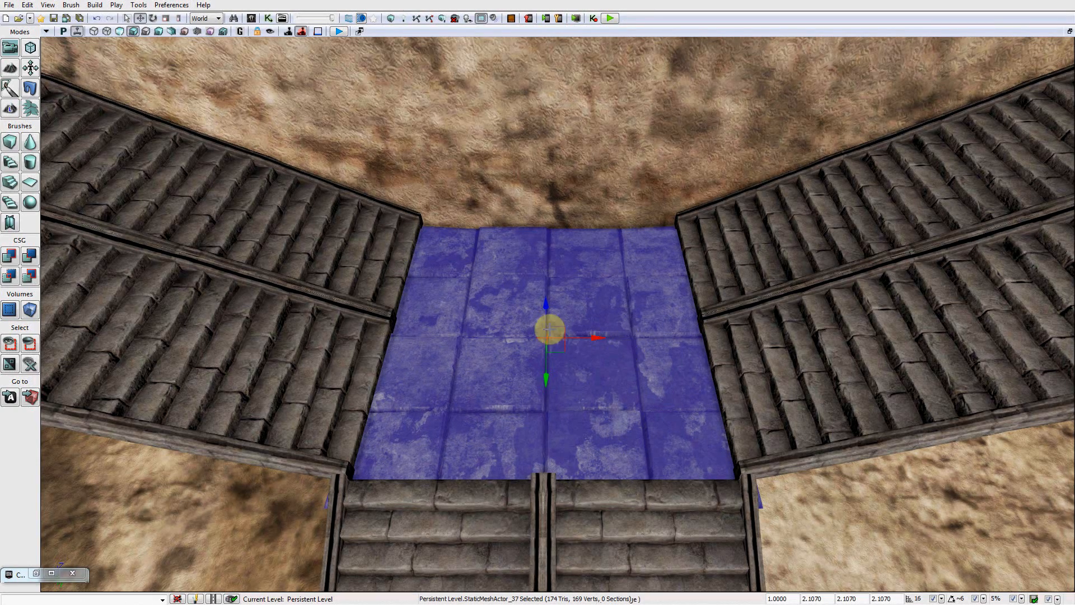
Duplicate the landing tile and raise the copy to about the height of the upper flights' tops.
{"action": "left_click_drag", "start_coordinate": [545, 308], "coordinate": [557, 172]}
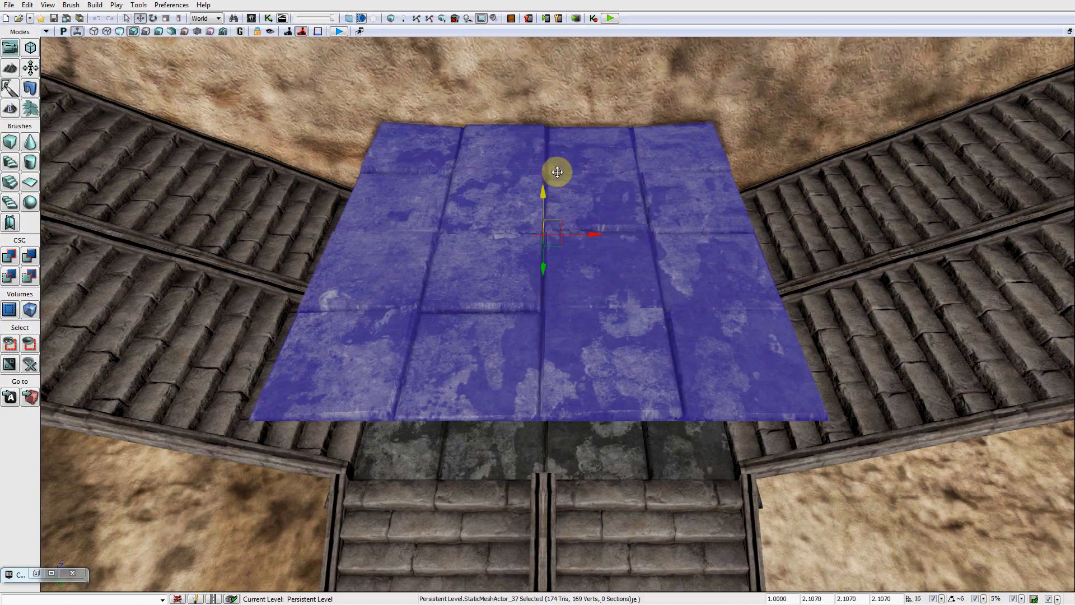
{"action": "right_click_drag", "start_coordinate": [559, 167], "coordinate": [522, 391]}
{"action": "scroll", "coordinate": [522, 392], "scroll_direction": "down", "scroll_amount": 8}
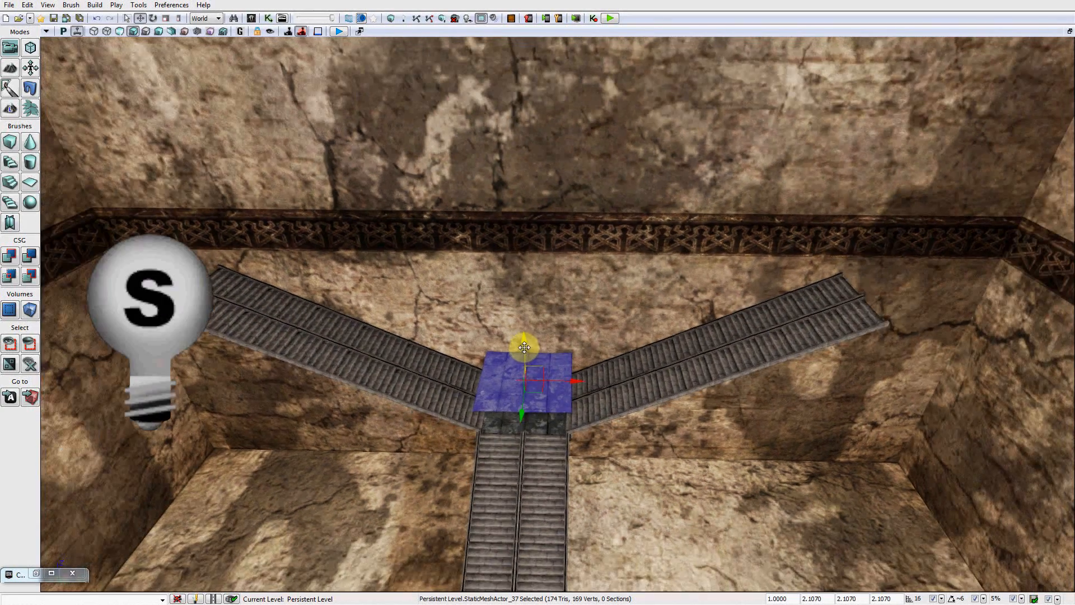
{"action": "left_click_drag", "start_coordinate": [525, 277], "coordinate": [528, 204]}
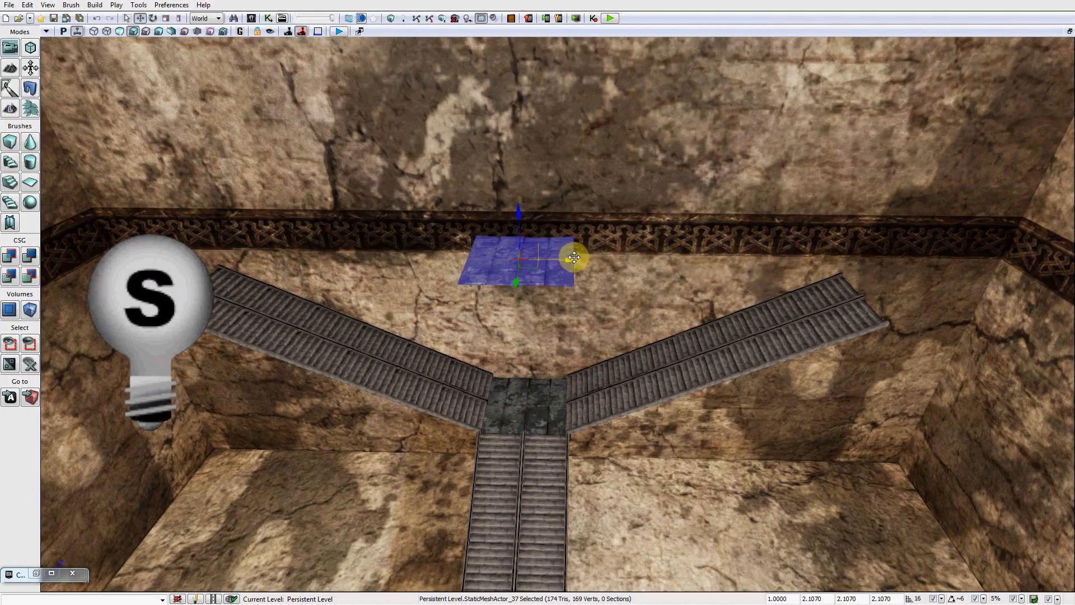
Move the tile copy along the back wall to just beyond the top of the right-hand upper flight.
{"action": "left_click_drag", "start_coordinate": [574, 257], "coordinate": [711, 218]}
{"action": "mouse_move", "coordinate": [712, 218]}
{"action": "right_mouse_down"}
{"action": "mouse_move", "coordinate": [727, 214]}
{"action": "mouse_move", "coordinate": [706, 219]}
{"action": "right_mouse_up"}
{"action": "left_click_drag", "start_coordinate": [703, 259], "coordinate": [705, 281]}
{"action": "right_click_drag", "start_coordinate": [729, 245], "coordinate": [705, 235]}
{"action": "left_click_drag", "start_coordinate": [608, 257], "coordinate": [573, 309]}
{"action": "right_click_drag", "start_coordinate": [594, 267], "coordinate": [641, 268]}
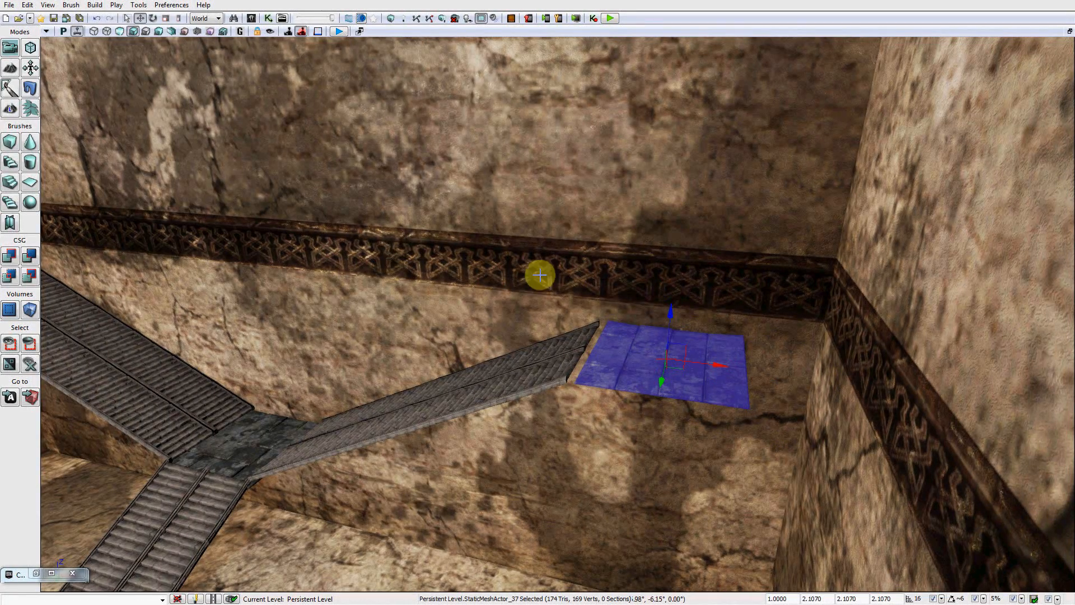
{"action": "scroll", "coordinate": [676, 308], "scroll_direction": "up", "scroll_amount": 4}
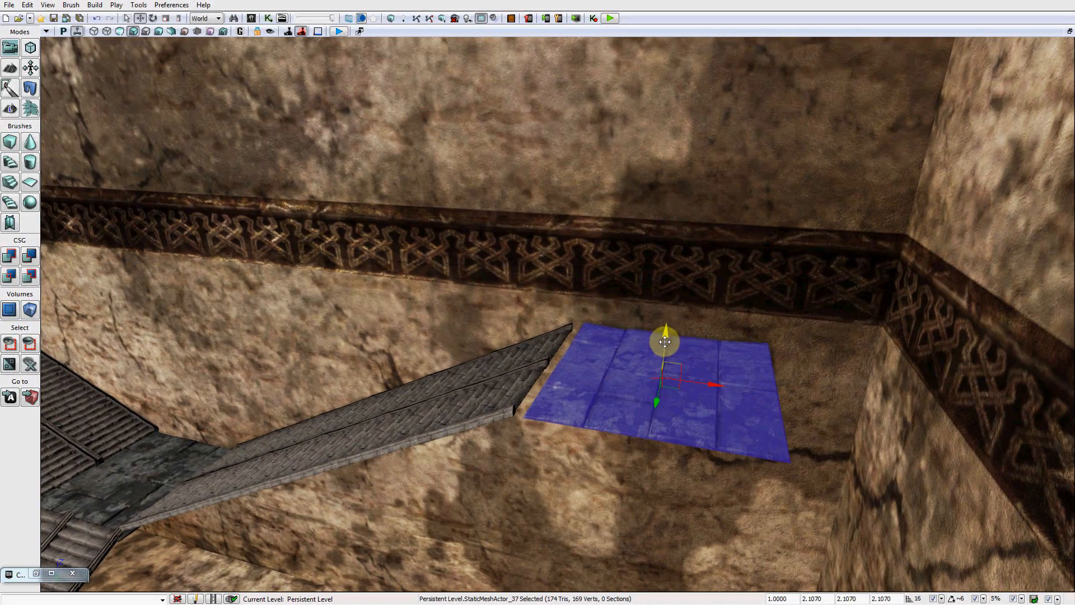
Raise the tile copy slightly and slide it sideways until its edge meets the right-hand flight's top step.
{"action": "left_click_drag", "start_coordinate": [665, 342], "coordinate": [666, 337]}
{"action": "right_click_drag", "start_coordinate": [667, 336], "coordinate": [721, 319]}
{"action": "key", "text": "w"}
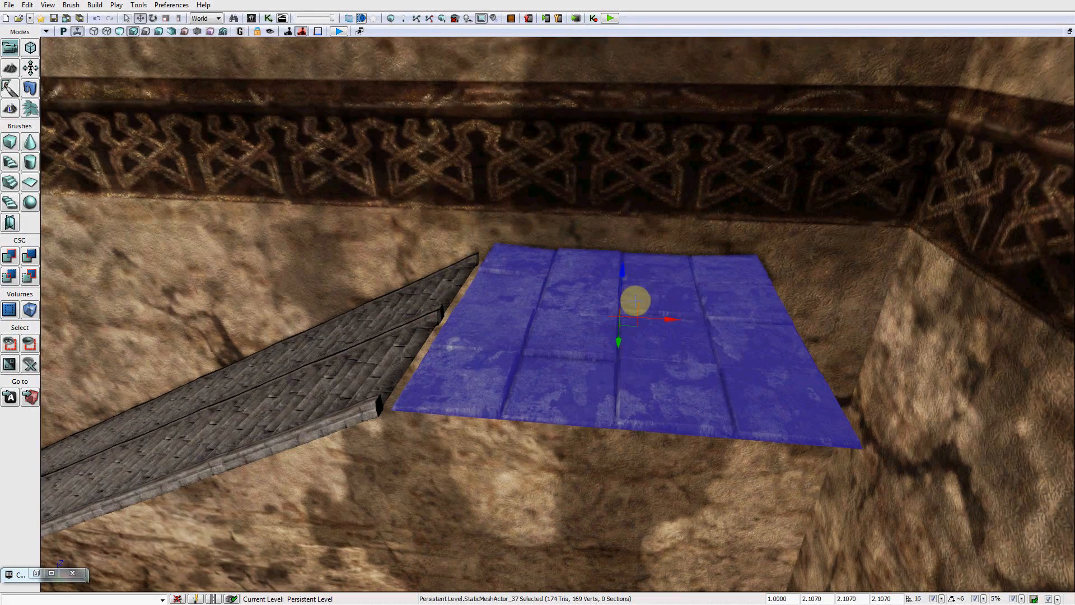
{"action": "left_click_drag", "start_coordinate": [662, 320], "coordinate": [924, 336]}
{"action": "key", "text": "Right"}
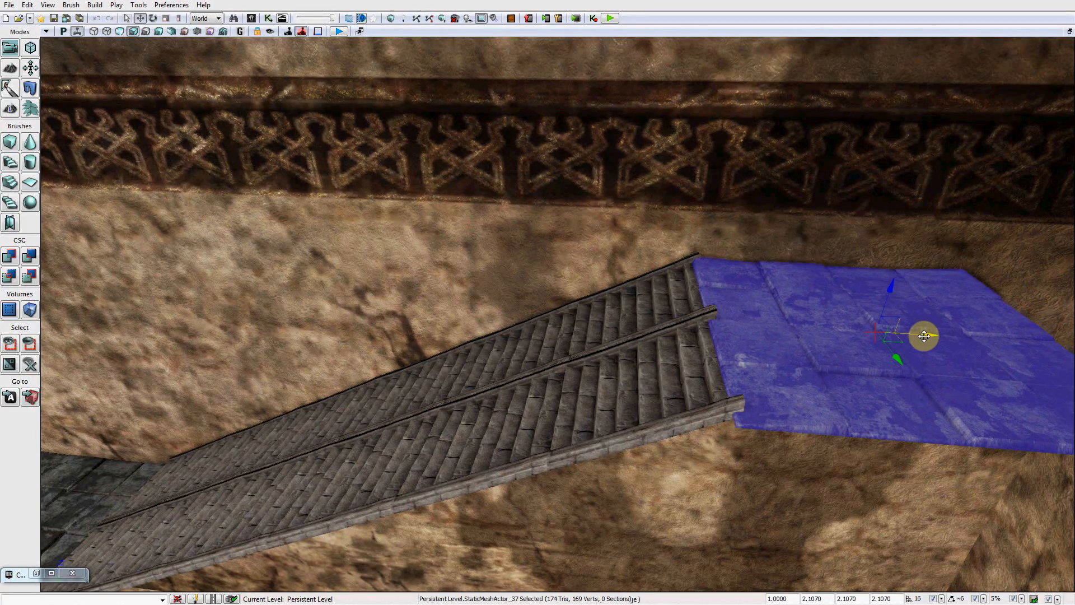
Lower the tile copy slightly so its surface sits flush with the right-hand flight's top step.
{"action": "right_click_drag", "start_coordinate": [783, 331], "coordinate": [398, 416]}
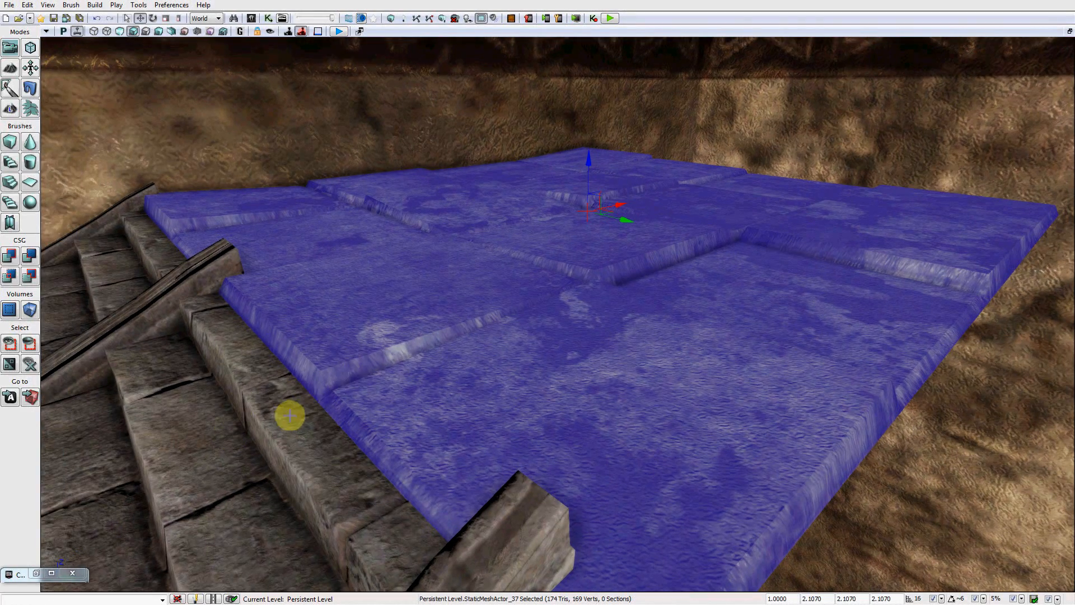
{"action": "left_click_drag", "start_coordinate": [589, 175], "coordinate": [587, 179]}
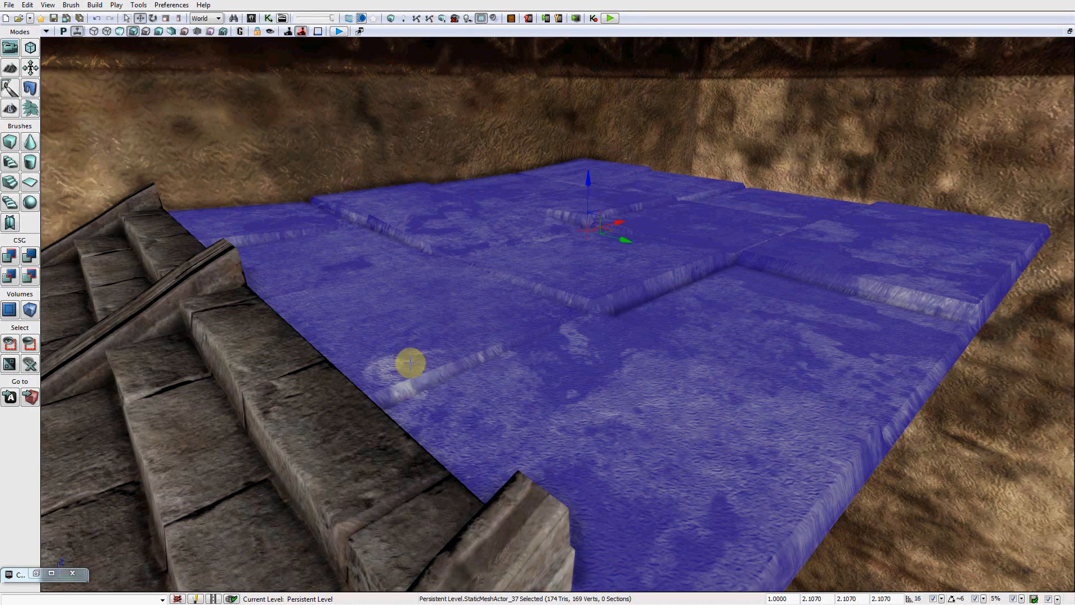
{"action": "right_click_drag", "start_coordinate": [411, 363], "coordinate": [381, 376]}
{"action": "right_click_drag", "start_coordinate": [396, 311], "coordinate": [349, 328]}
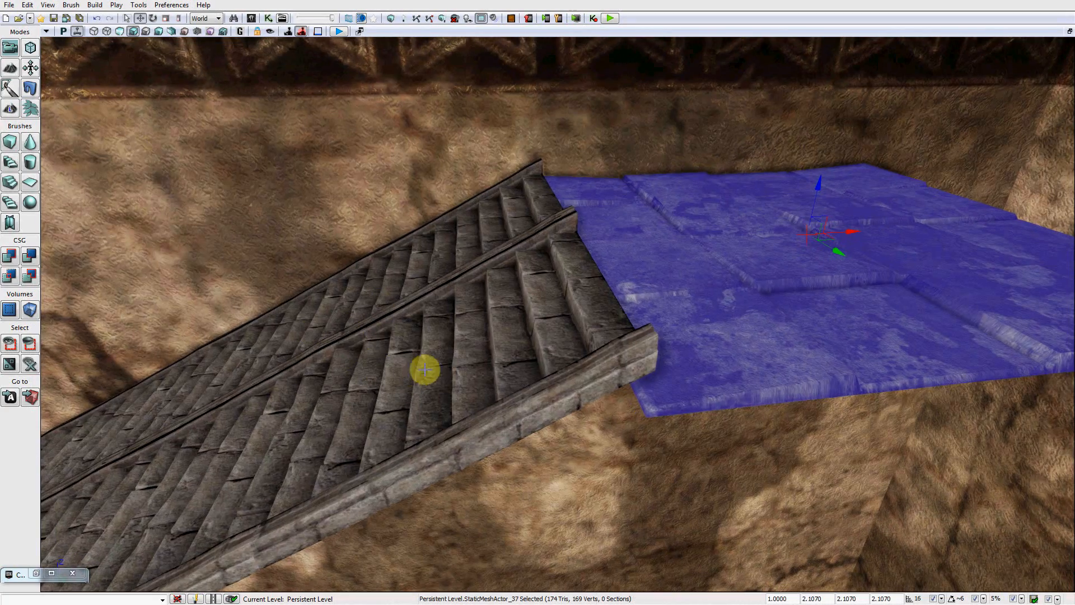
Stretch the tile copy's width to a scale of 3.1059 and slide it towards the corner until its edge meets the top step.
{"action": "right_click_drag", "start_coordinate": [521, 300], "coordinate": [581, 284]}
{"action": "key", "text": "s"}
{"action": "right_click_drag", "start_coordinate": [594, 162], "coordinate": [585, 169]}
{"action": "key", "text": "space"}
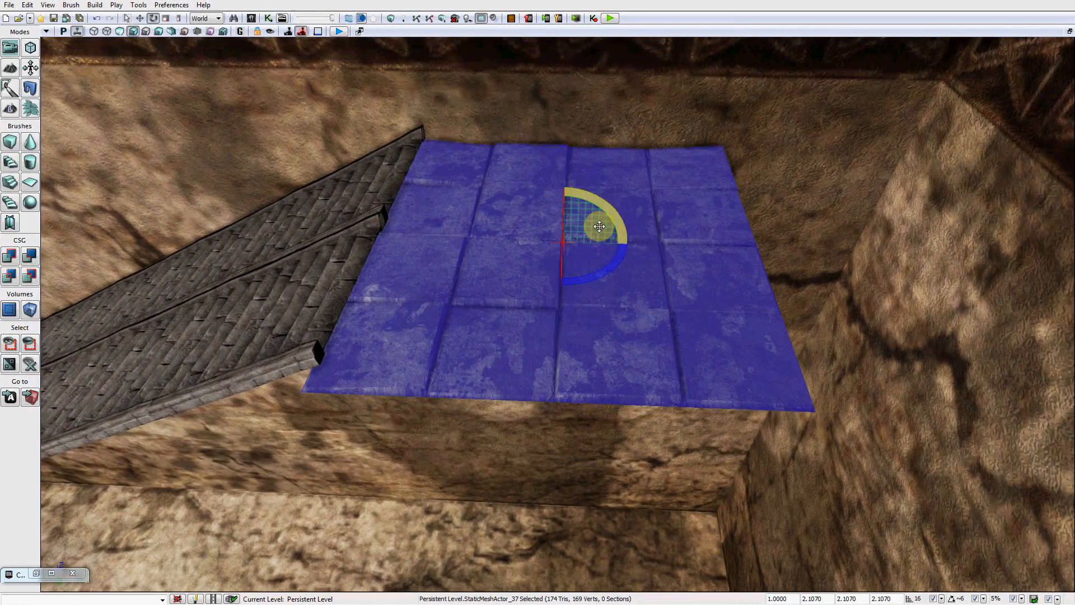
{"action": "left_click", "coordinate": [179, 18]}
{"action": "left_click_drag", "start_coordinate": [622, 244], "coordinate": [728, 244]}
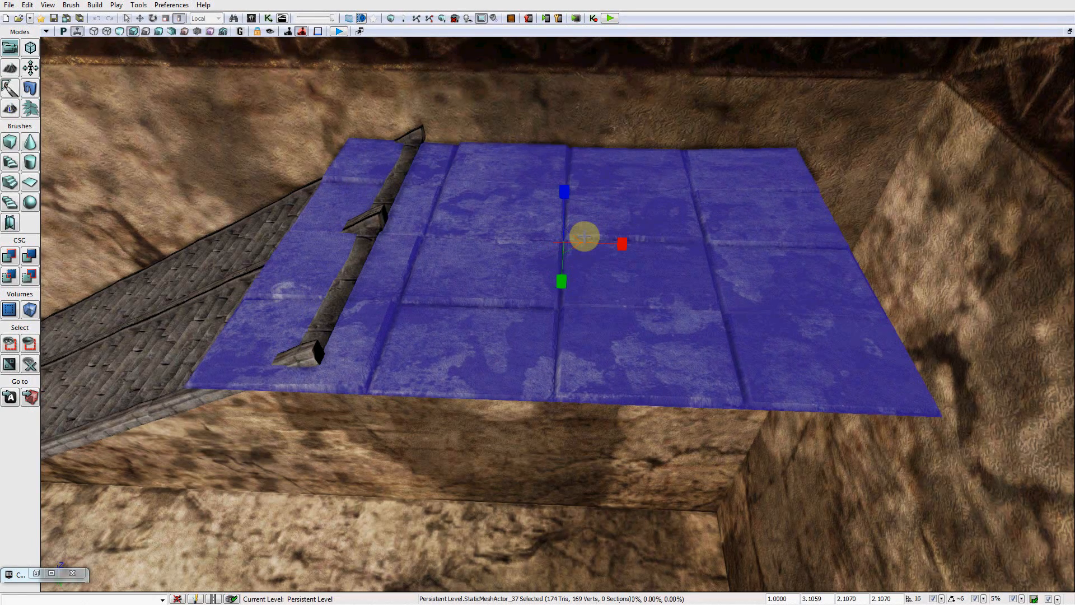
{"action": "key", "text": "space"}
{"action": "key", "text": "space"}
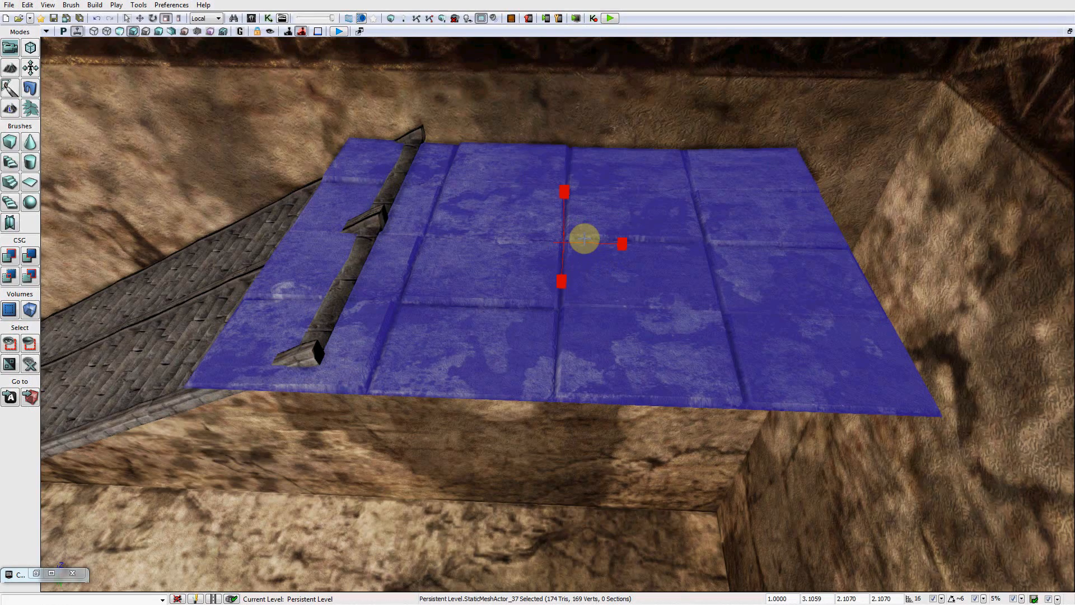
{"action": "key", "text": "space"}
{"action": "left_click_drag", "start_coordinate": [619, 244], "coordinate": [694, 244]}
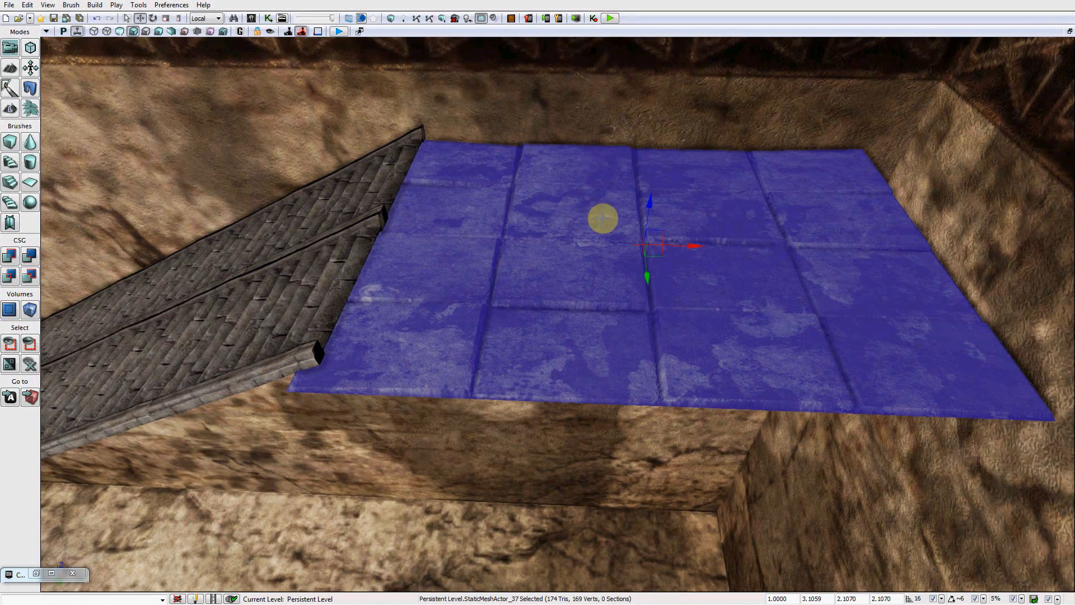
Widen the tile copy further to a scale of 3.5873 and slide its edge back against the flight's top step.
{"action": "key", "text": "space"}
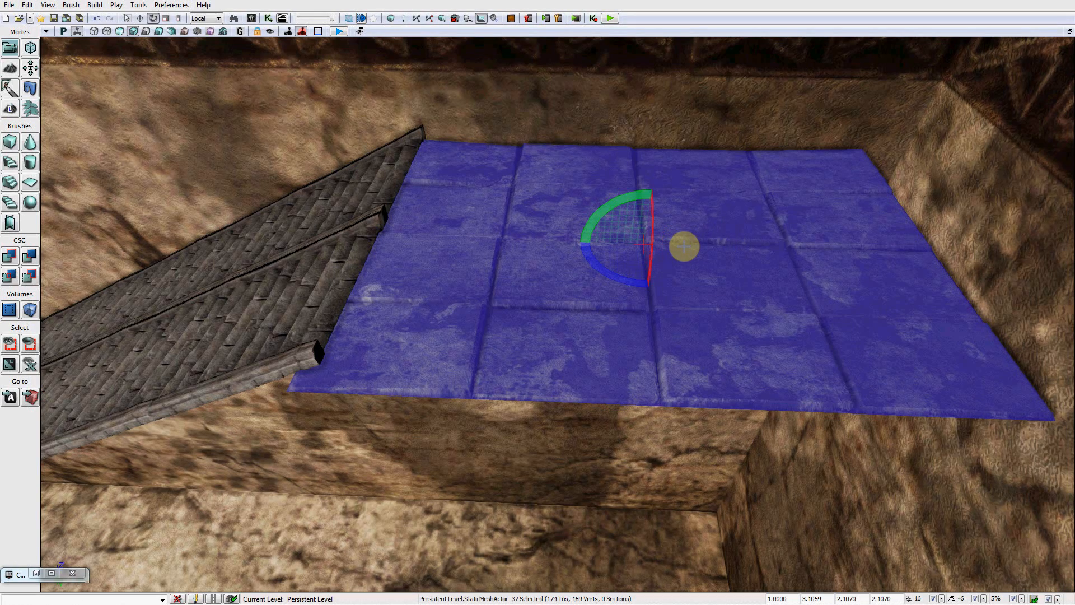
{"action": "key", "text": "space"}
{"action": "key", "text": "space"}
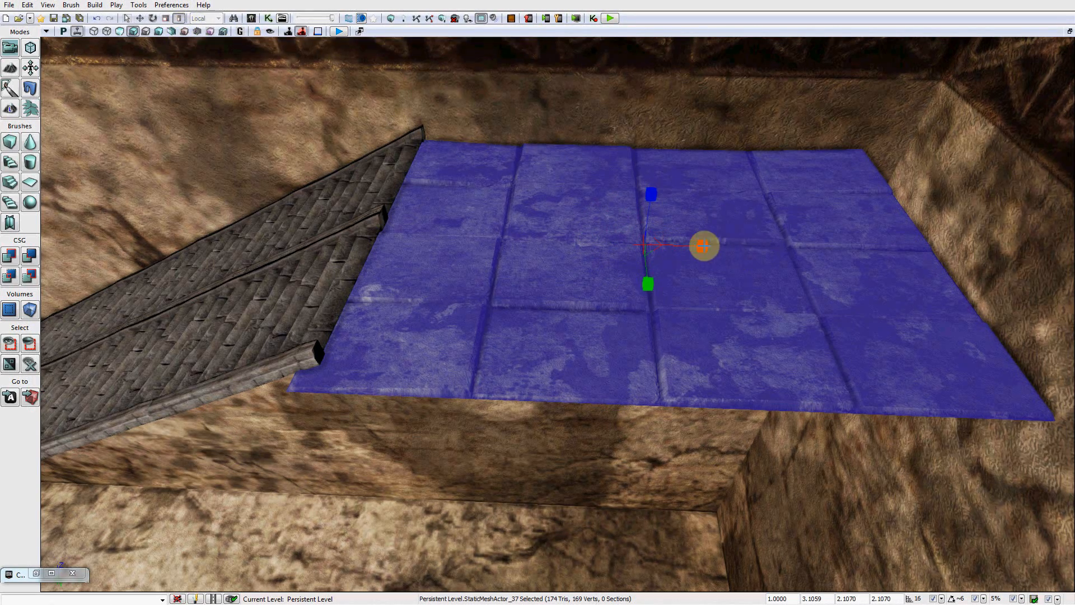
{"action": "left_click_drag", "start_coordinate": [703, 246], "coordinate": [744, 246]}
{"action": "key", "text": "space"}
{"action": "key", "text": "space"}
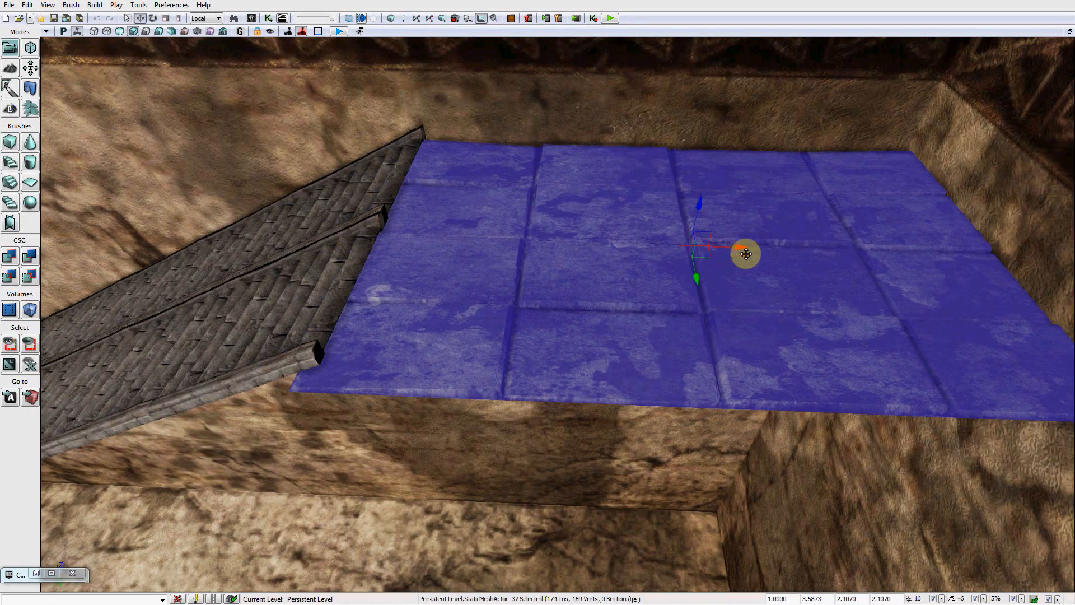
Scale the tile copy down uniformly to 3.2295 × 1.8968 × 1.8968 and narrow its width with non-uniform scaling.
{"action": "middle_click_drag", "start_coordinate": [815, 304], "coordinate": [963, 304]}
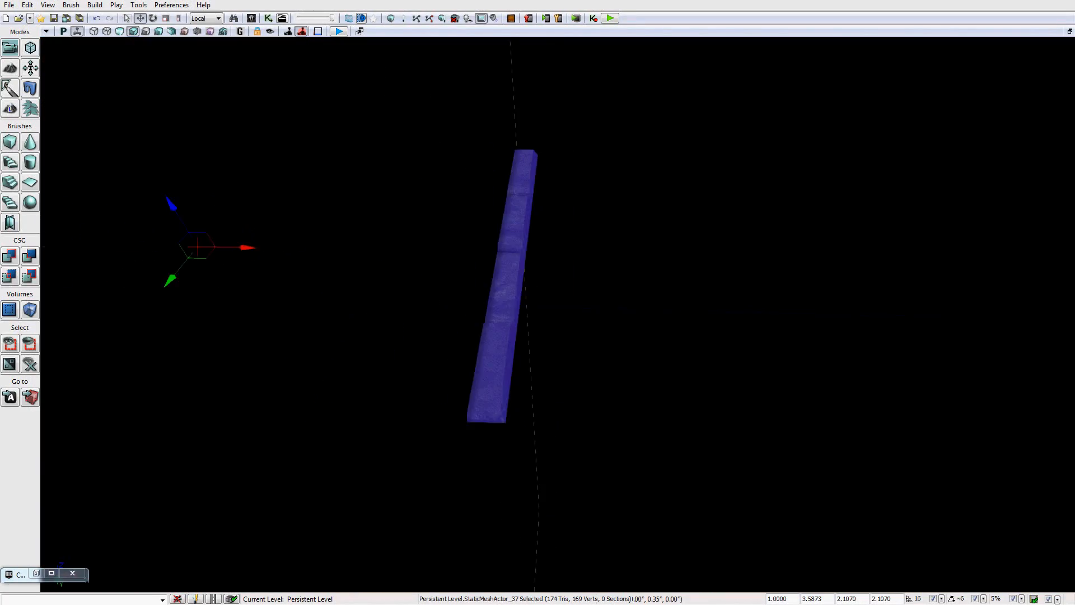
{"action": "key", "text": "a"}
{"action": "mouse_move", "coordinate": [815, 304]}
{"action": "right_mouse_down"}
{"action": "mouse_move", "coordinate": [722, 292]}
{"action": "mouse_move", "coordinate": [831, 309]}
{"action": "right_mouse_up"}
{"action": "key", "text": "s"}
{"action": "key", "text": "w"}
{"action": "key", "text": "d"}
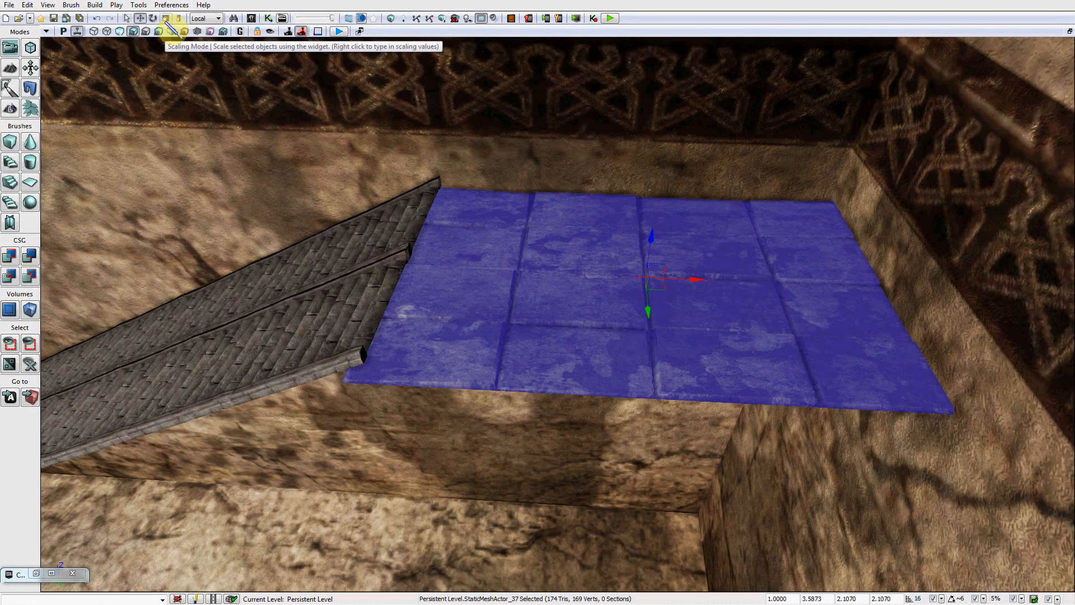
{"action": "key", "text": "space"}
{"action": "key", "text": "space"}
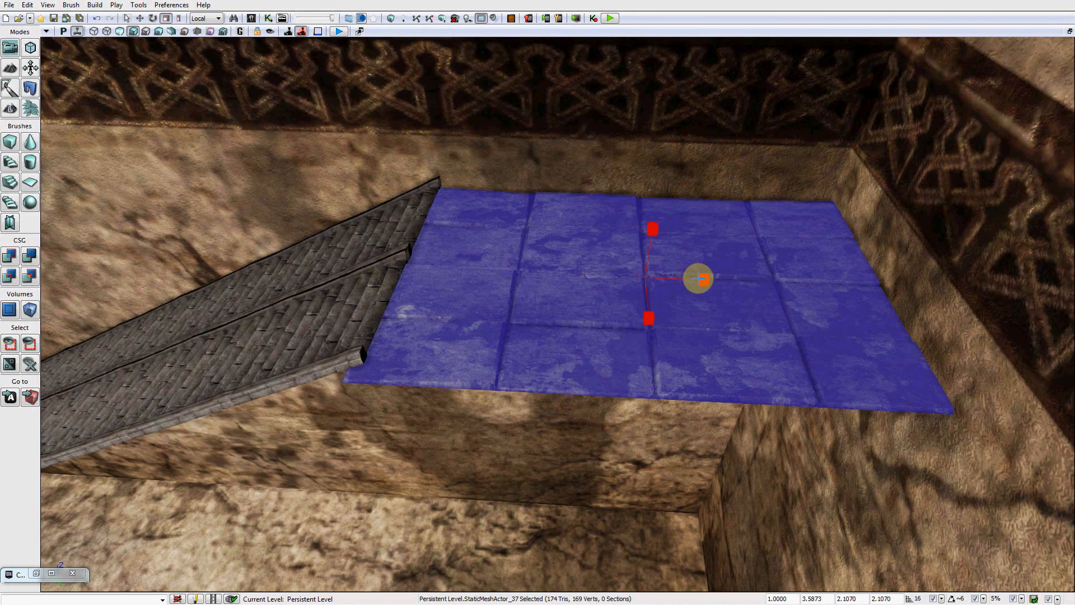
{"action": "left_click_drag", "start_coordinate": [704, 279], "coordinate": [703, 281]}
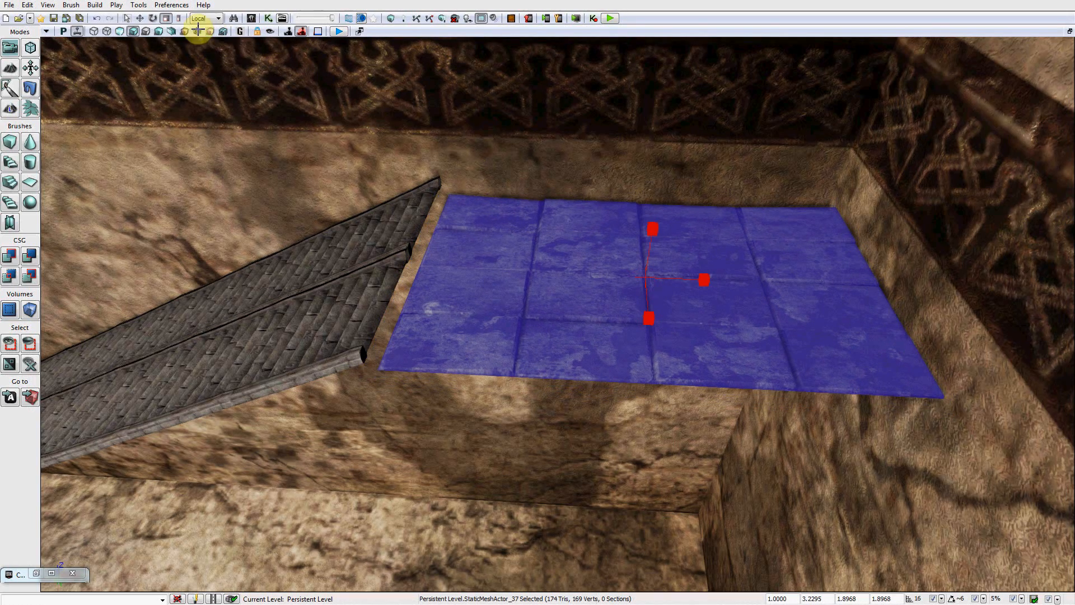
{"action": "left_click", "coordinate": [178, 19]}
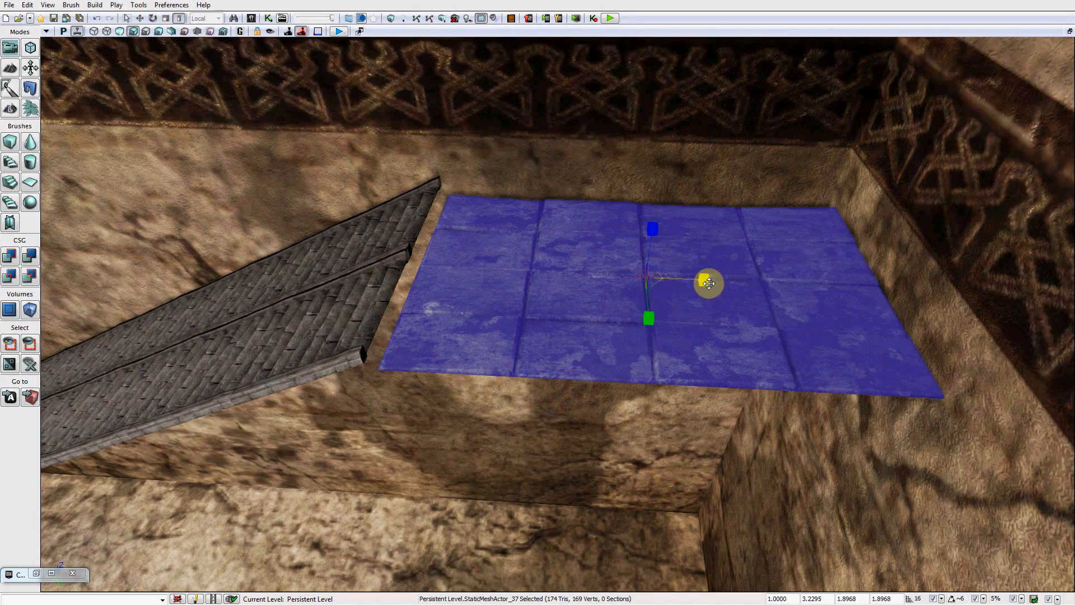
{"action": "left_click_drag", "start_coordinate": [703, 279], "coordinate": [693, 280]}
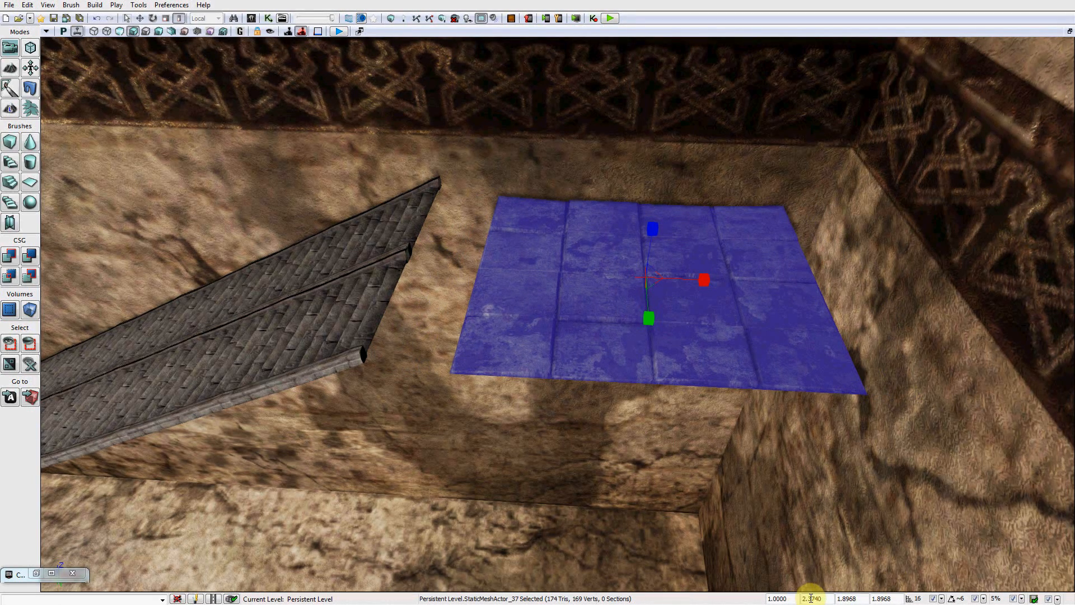
Reset the tile copy's X, Y and Z scale values to 1.0.
{"action": "left_click_drag", "start_coordinate": [811, 598], "coordinate": [860, 590]}
{"action": "left_click", "coordinate": [862, 598]}
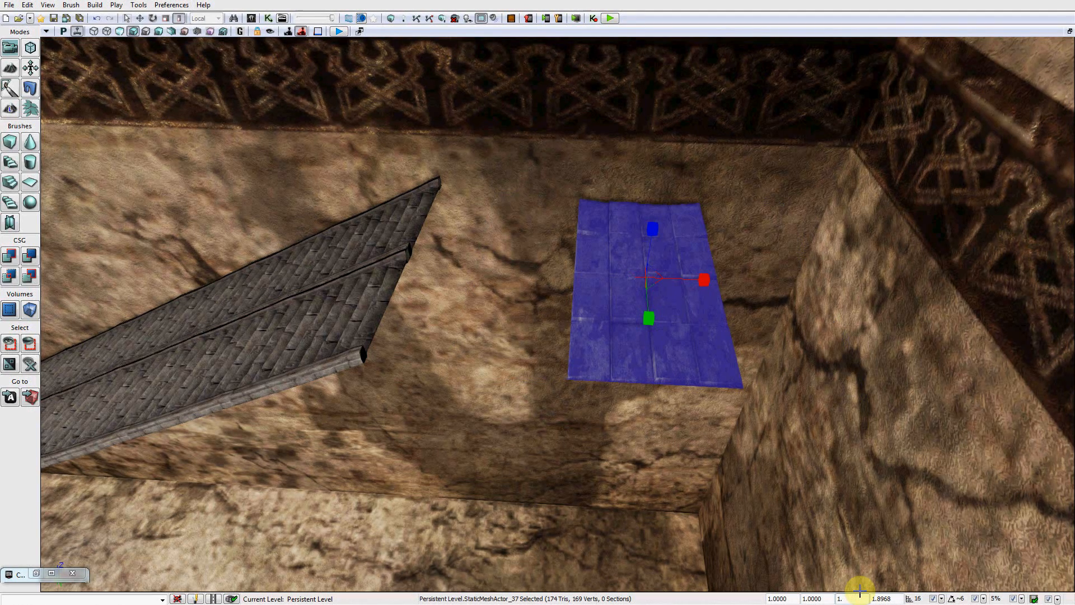
{"action": "type", "text": "0"}
{"action": "left_click", "coordinate": [895, 590]}
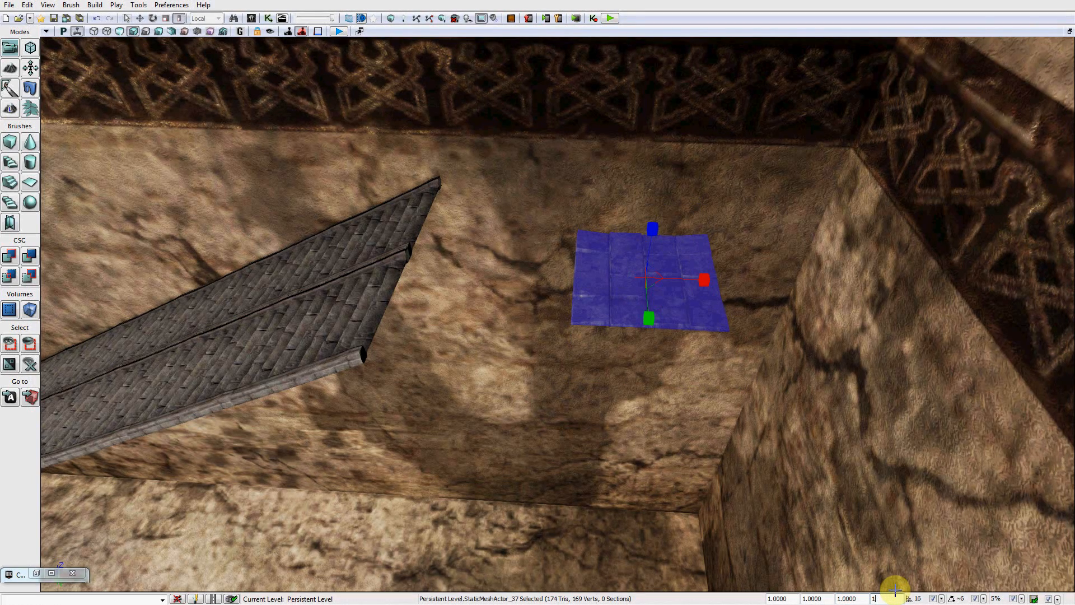
{"action": "type", "text": "1.0"}
{"action": "key", "text": "Return"}
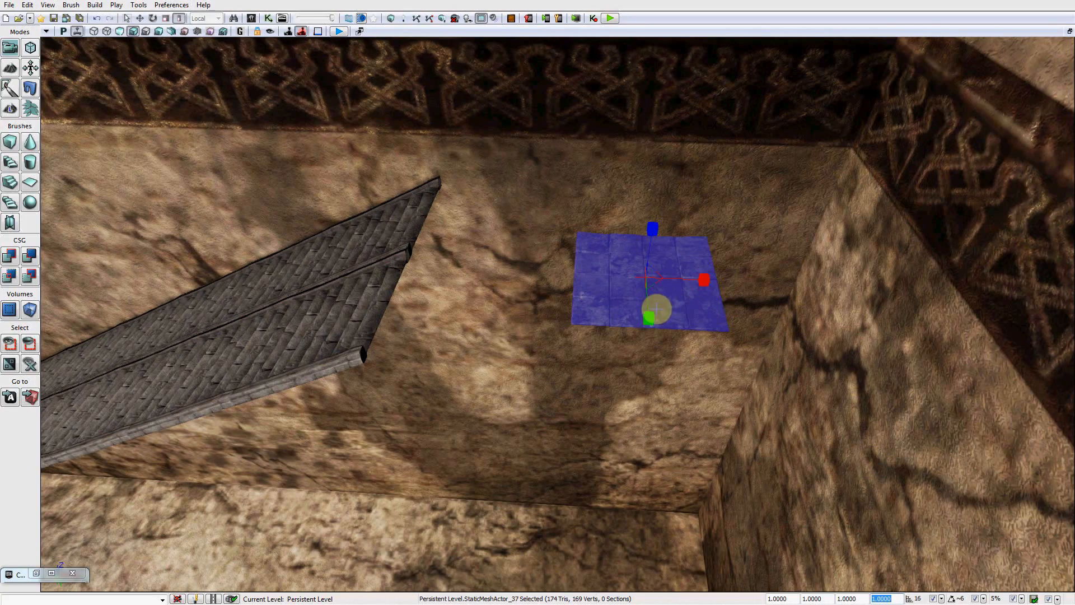
Stretch the tile copy's depth away from the back wall to a Y scale of 1.3728.
{"action": "left_click_drag", "start_coordinate": [650, 316], "coordinate": [649, 336]}
{"action": "right_click_drag", "start_coordinate": [644, 324], "coordinate": [643, 293]}
{"action": "scroll", "coordinate": [624, 235], "scroll_direction": "down", "scroll_amount": 4}
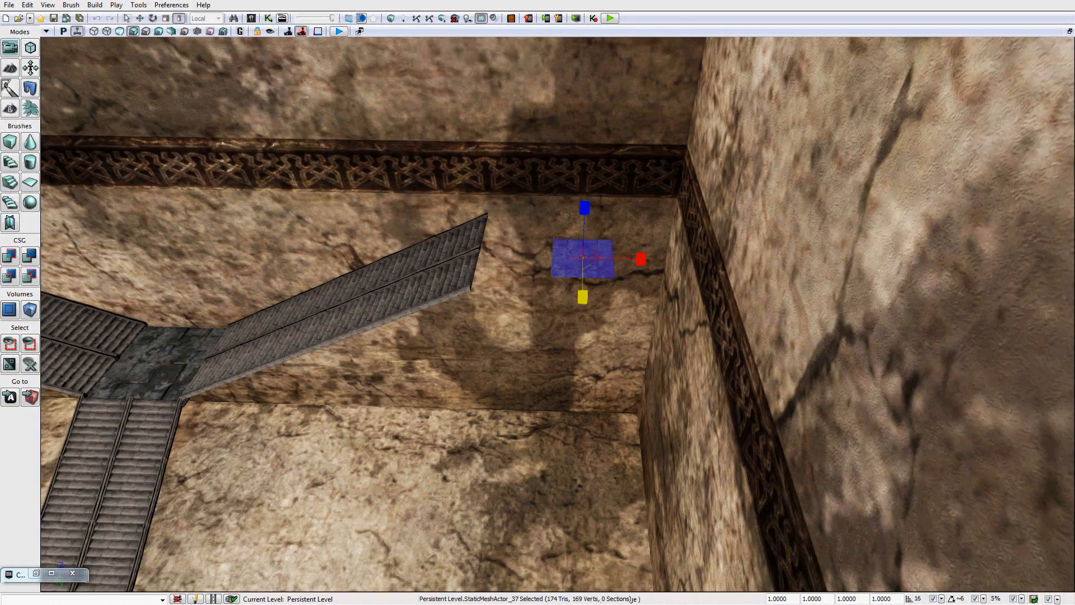
{"action": "left_click_drag", "start_coordinate": [583, 297], "coordinate": [583, 333]}
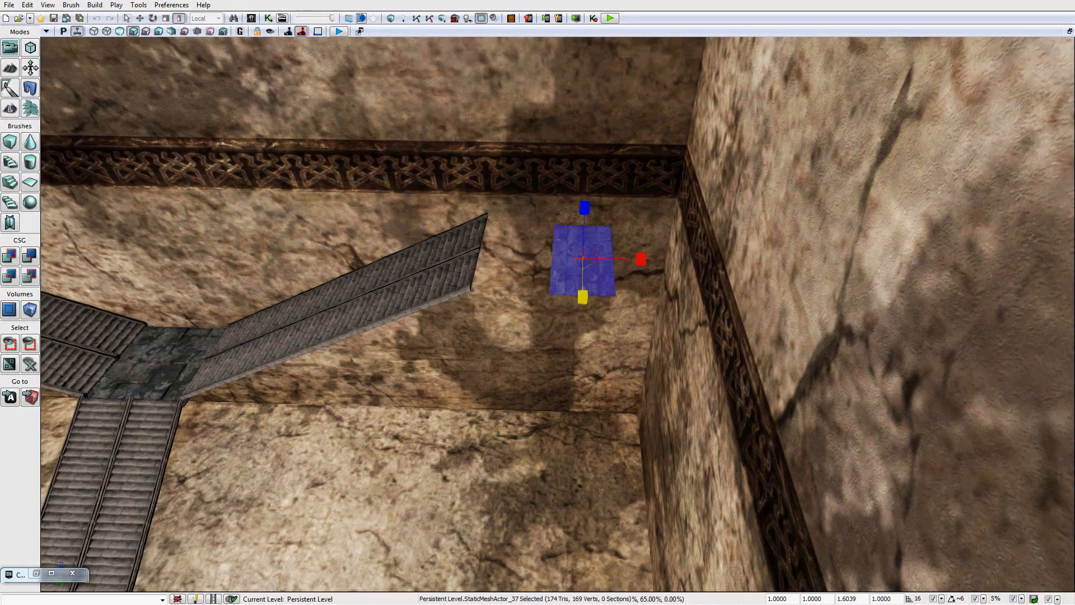
{"action": "mouse_move", "coordinate": [583, 297]}
{"action": "left_mouse_down"}
{"action": "mouse_move", "coordinate": [583, 283]}
{"action": "mouse_move", "coordinate": [582, 300]}
{"action": "left_mouse_up"}
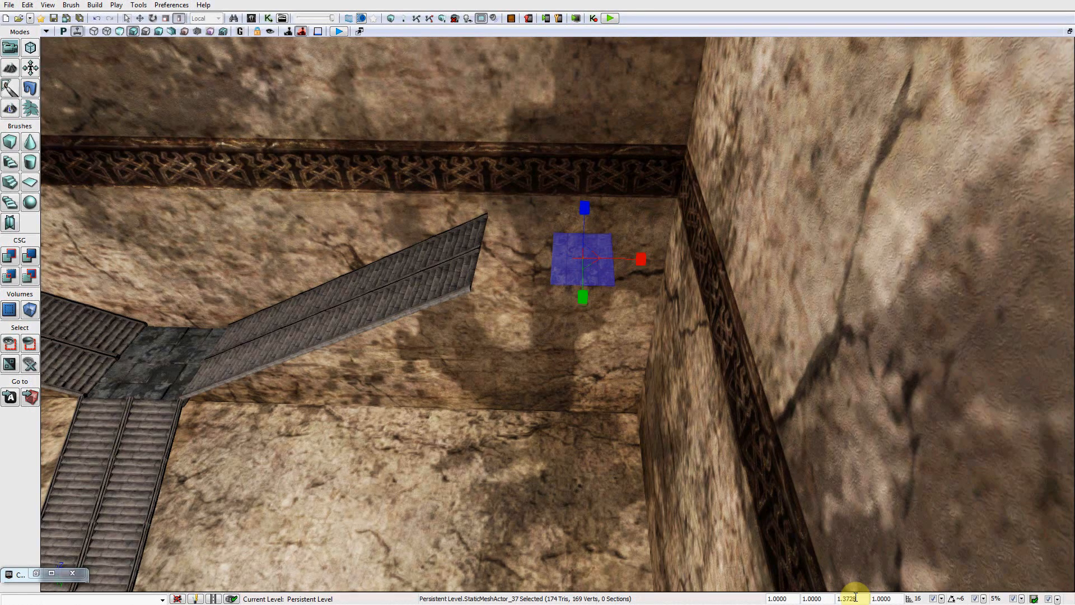
{"action": "left_click", "coordinate": [855, 598]}
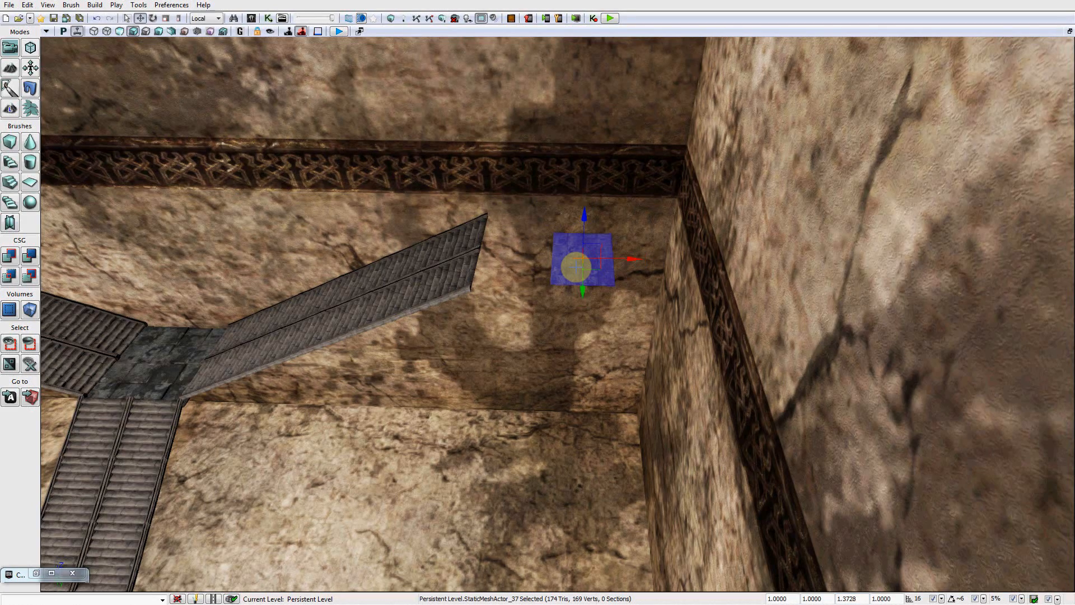
Enlarge the tile copy uniformly to 6.9044 × 9.4782 × 6.9044 so it forms a broad platform in the room corner.
{"action": "key", "text": "space"}
{"action": "key", "text": "space"}
{"action": "left_click_drag", "start_coordinate": [585, 301], "coordinate": [585, 460]}
{"action": "scroll", "coordinate": [585, 314], "scroll_direction": "down", "scroll_amount": 3}
{"action": "scroll", "coordinate": [585, 303], "scroll_direction": "down", "scroll_amount": 2}
{"action": "left_click_drag", "start_coordinate": [490, 358], "coordinate": [471, 331]}
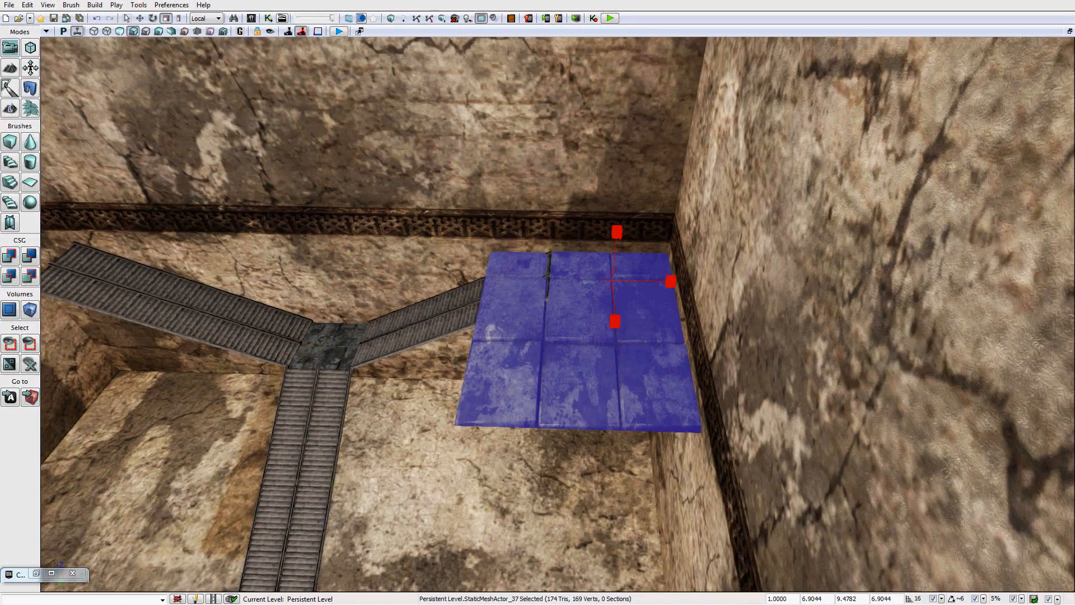
{"action": "right_click_drag", "start_coordinate": [585, 301], "coordinate": [694, 249]}
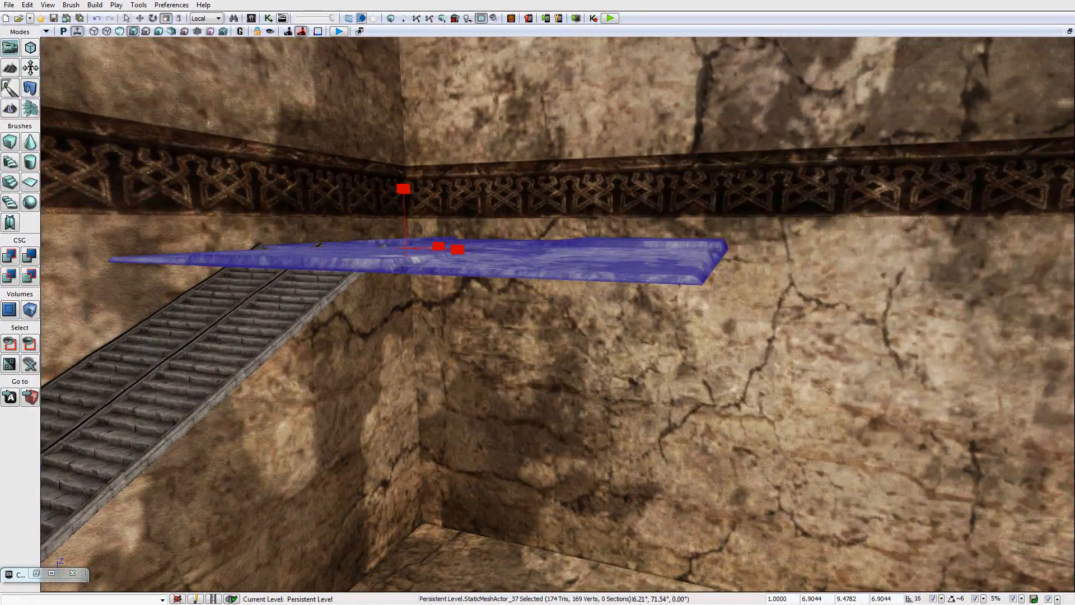
Move the enlarged tile platform out of the corner to the open middle of the room, above the lower flight.
{"action": "right_click_drag", "start_coordinate": [594, 266], "coordinate": [475, 393]}
{"action": "scroll", "coordinate": [484, 372], "scroll_direction": "down", "scroll_amount": 3}
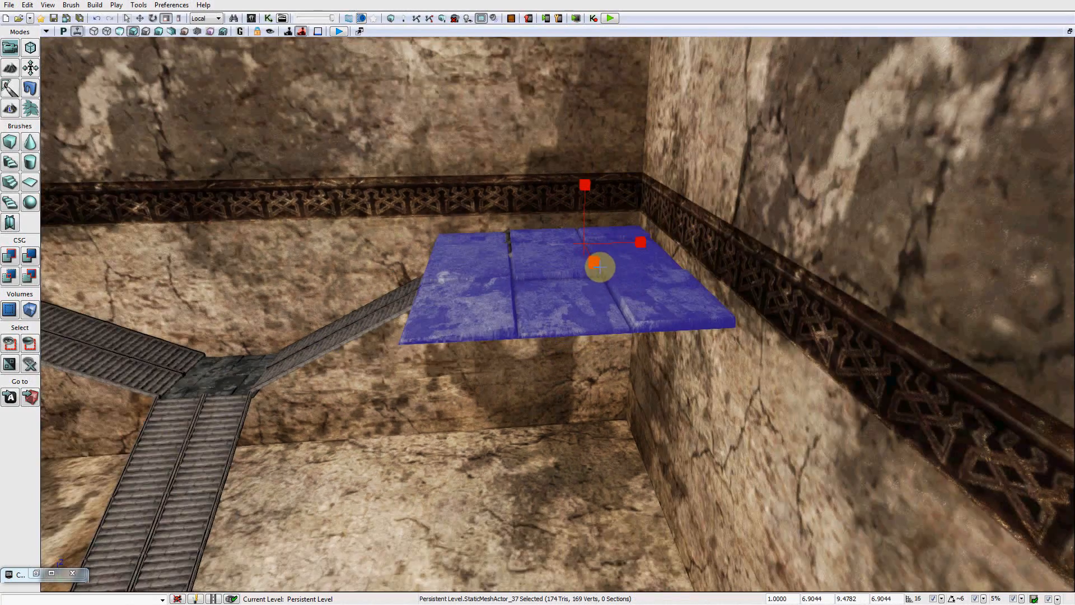
{"action": "right_click_drag", "start_coordinate": [599, 268], "coordinate": [556, 286]}
{"action": "key", "text": "space"}
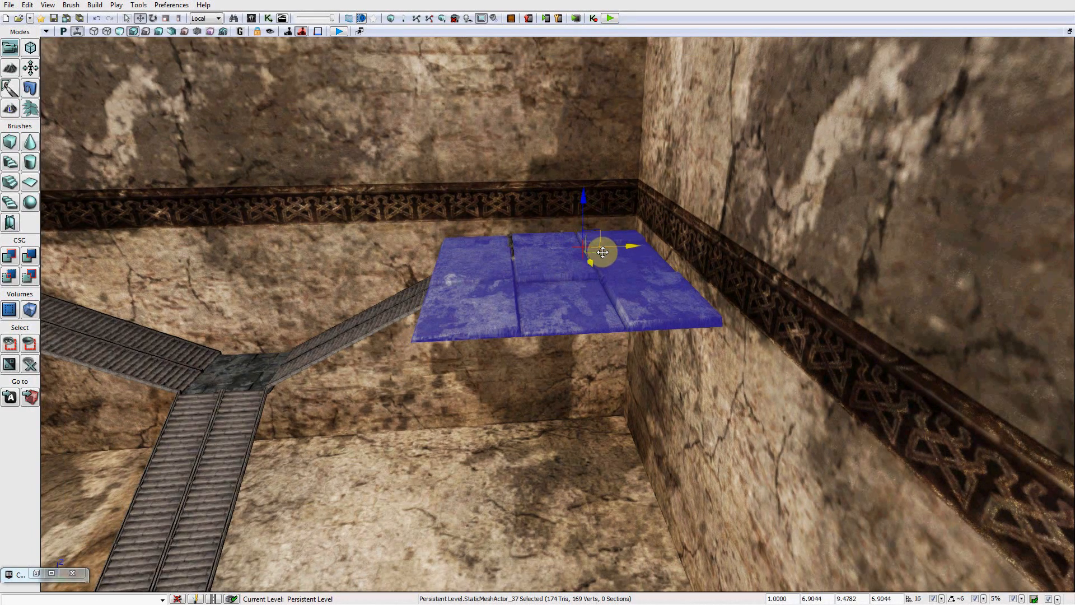
{"action": "right_click_drag", "start_coordinate": [602, 252], "coordinate": [634, 232]}
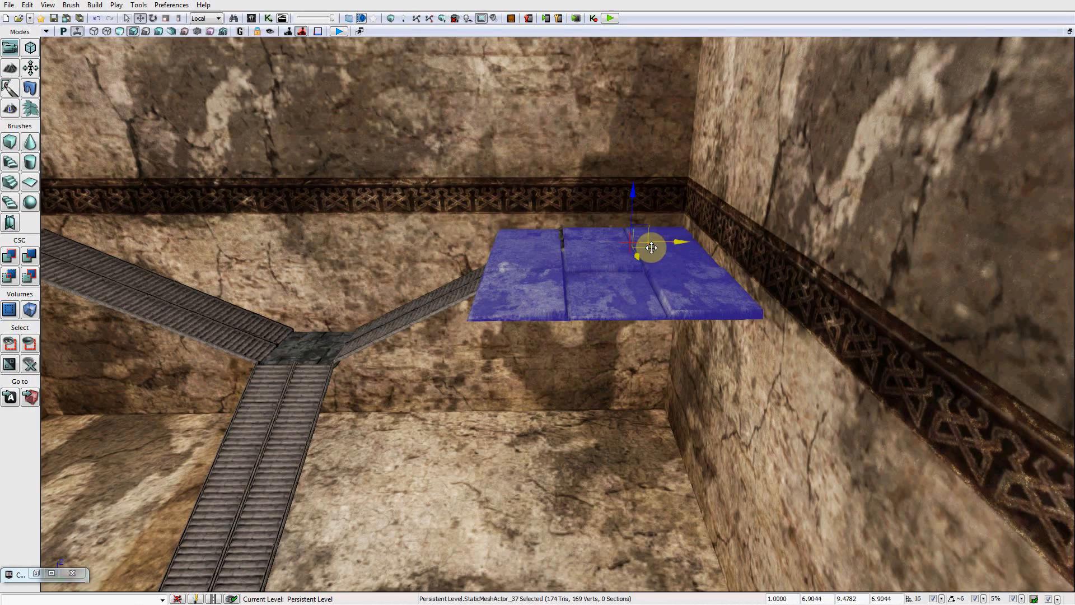
{"action": "key", "text": "s"}
{"action": "left_click_drag", "start_coordinate": [651, 248], "coordinate": [449, 413]}
{"action": "key", "text": "w"}
{"action": "key", "text": "s"}
{"action": "right_click_drag", "start_coordinate": [660, 385], "coordinate": [506, 419]}
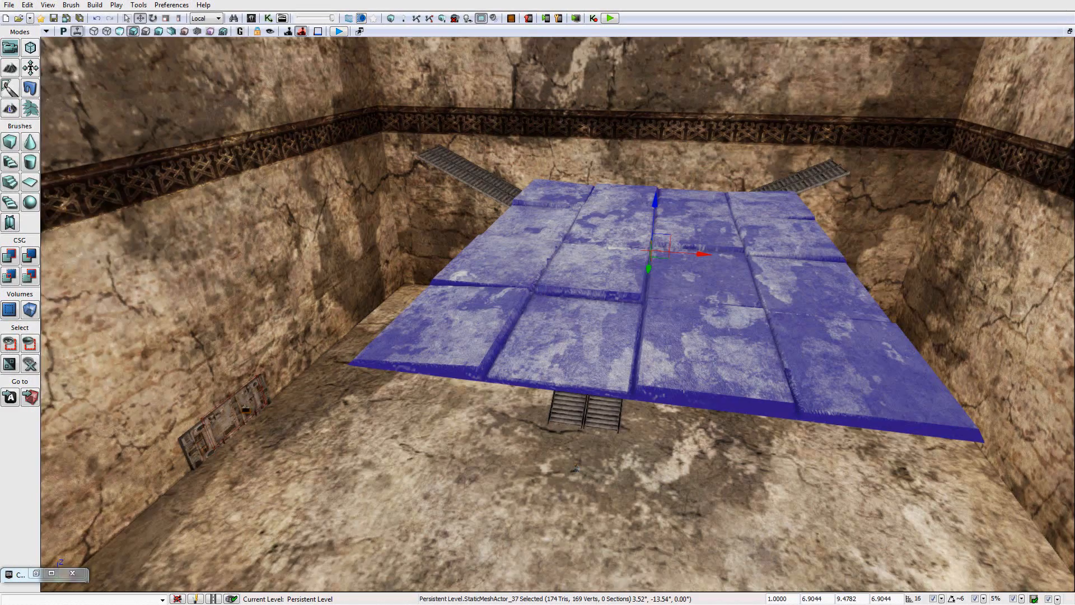
Scale the tile platform down uniformly to 4.3166 × 5.9257 × 4.3166.
{"action": "scroll", "coordinate": [560, 314], "scroll_direction": "up", "scroll_amount": 5}
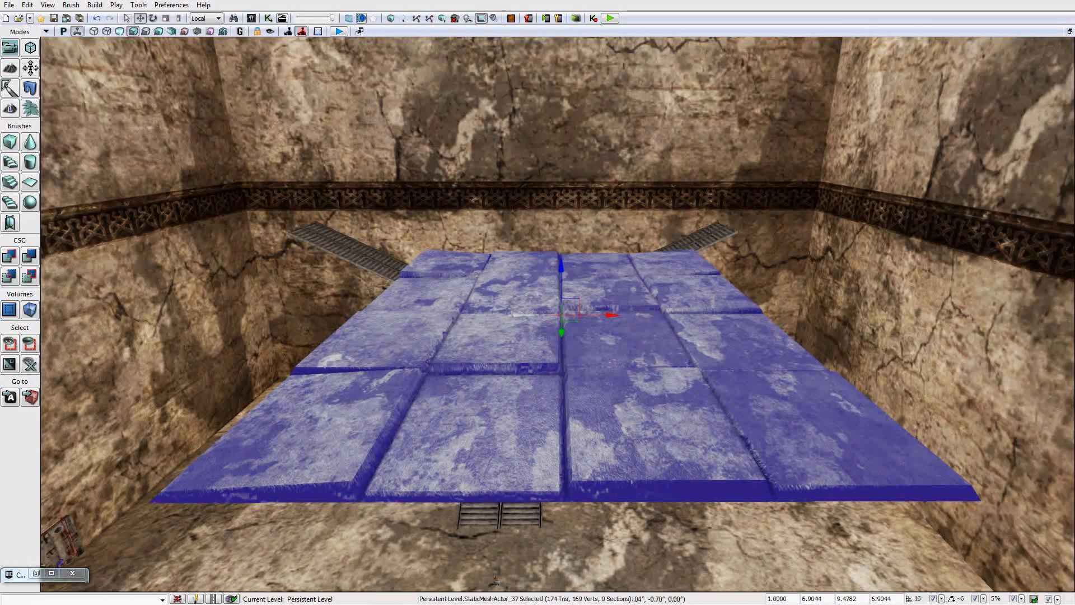
{"action": "key", "text": "d"}
{"action": "right_click_drag", "start_coordinate": [537, 314], "coordinate": [582, 224]}
{"action": "key", "text": "d"}
{"action": "right_click_drag", "start_coordinate": [538, 314], "coordinate": [764, 476]}
{"action": "key", "text": "s"}
{"action": "key", "text": "a"}
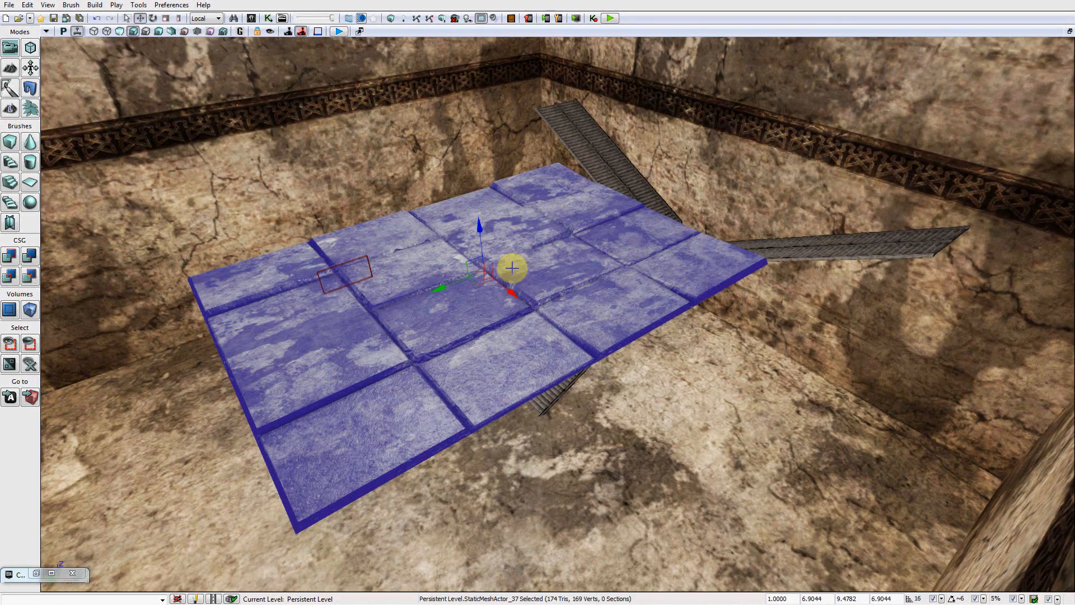
{"action": "key", "text": "space"}
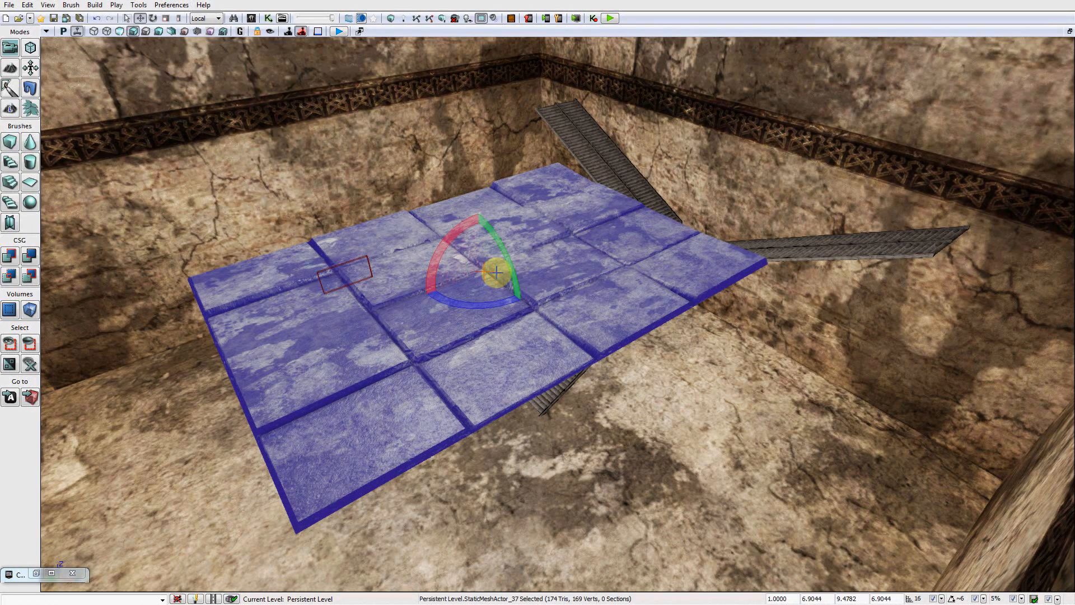
{"action": "key", "text": "space"}
{"action": "left_click_drag", "start_coordinate": [484, 272], "coordinate": [453, 304]}
{"action": "left_click_drag", "start_coordinate": [468, 423], "coordinate": [470, 428]}
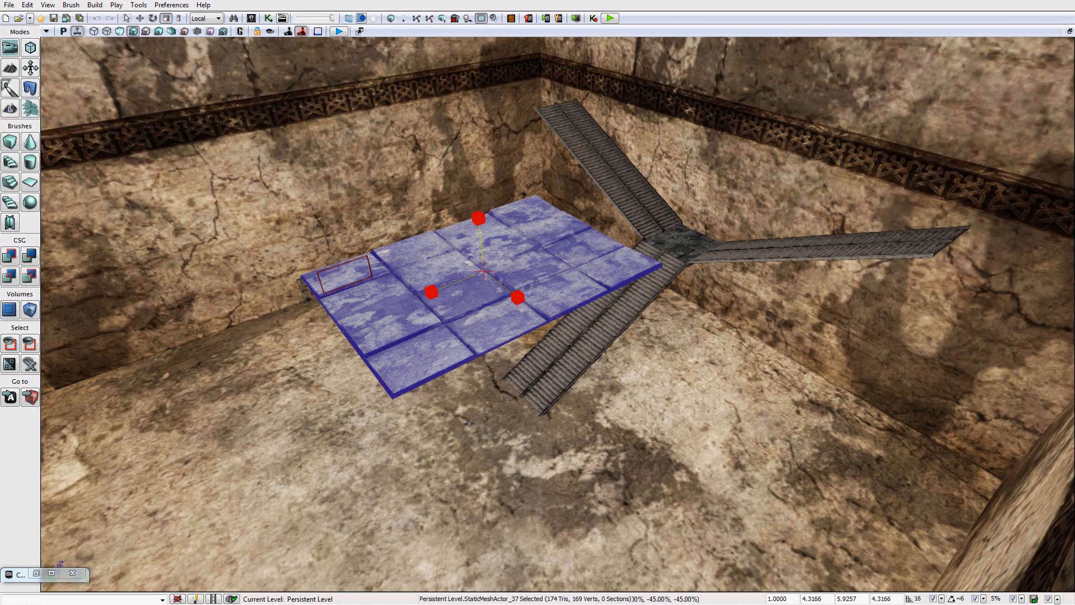
Duplicate the tile platform edge to edge away from the back wall, and duplicate that copy sideways toward the side wall.
{"action": "key", "text": "space"}
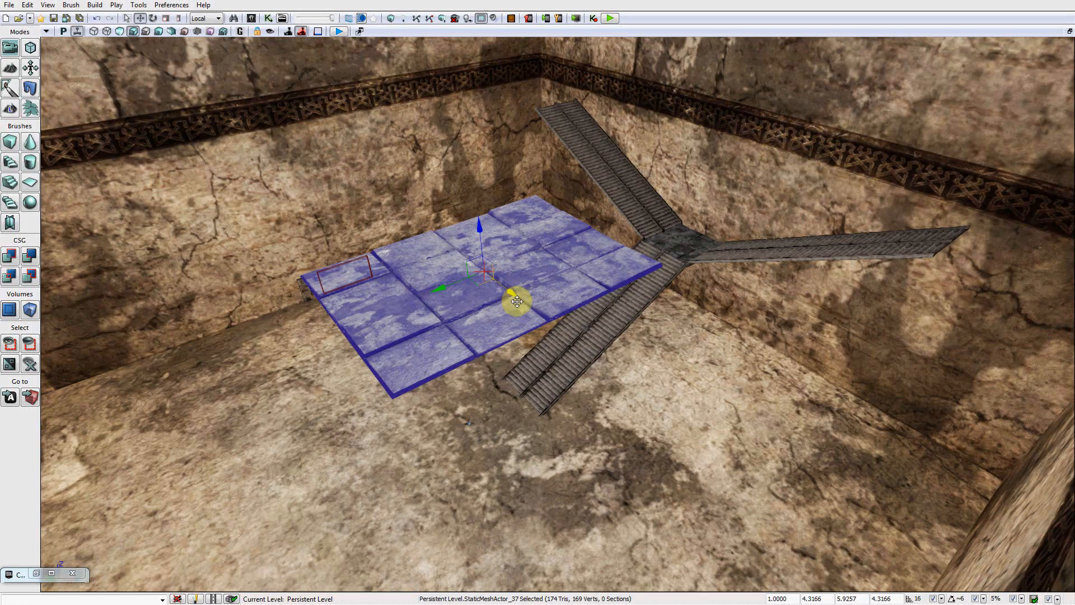
{"action": "left_click_drag", "start_coordinate": [513, 300], "coordinate": [735, 460], "text": "alt"}
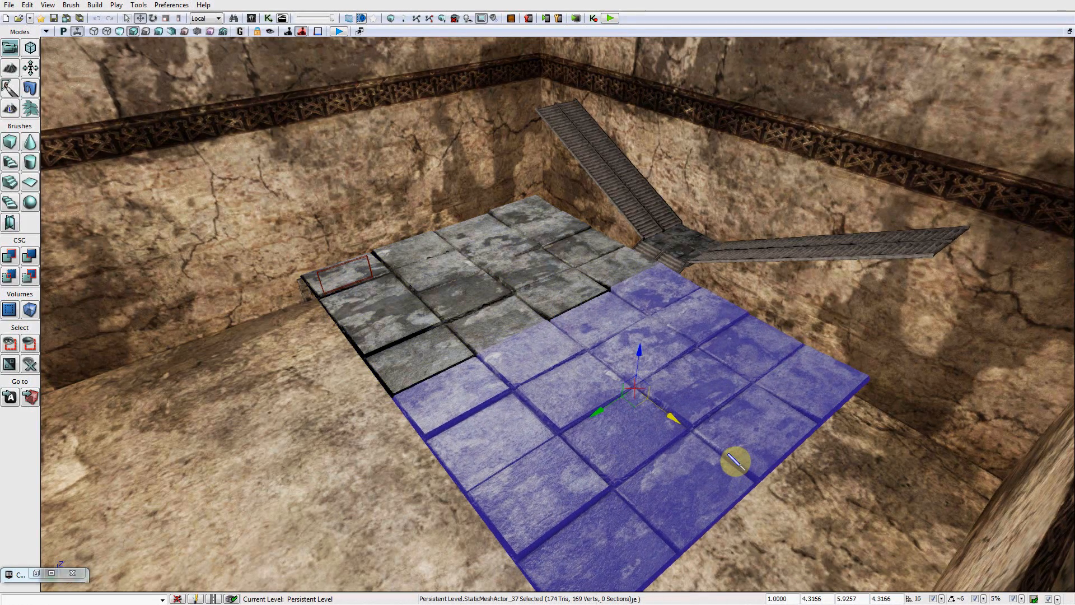
{"action": "right_click_drag", "start_coordinate": [575, 355], "coordinate": [544, 361]}
{"action": "key", "text": "space"}
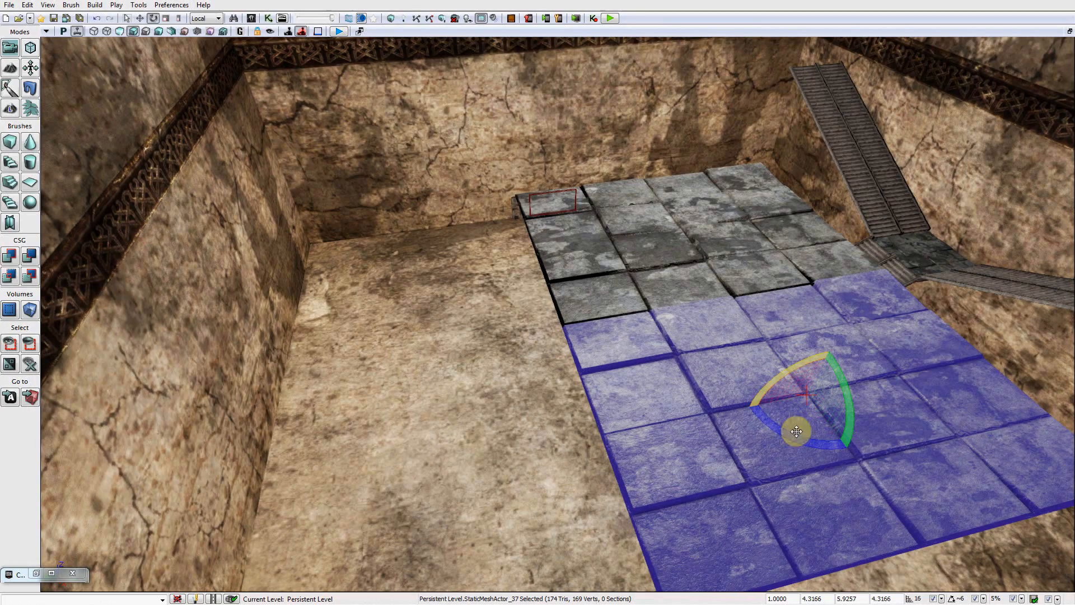
{"action": "right_click_drag", "start_coordinate": [722, 307], "coordinate": [738, 310]}
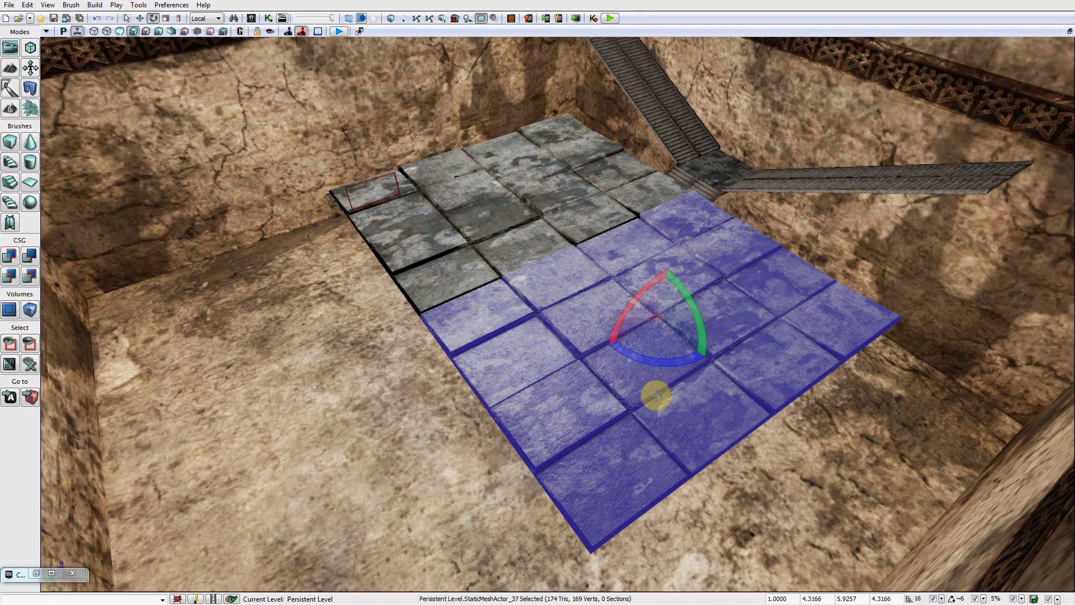
{"action": "key", "text": "space"}
{"action": "key", "text": "space"}
{"action": "key", "text": "space"}
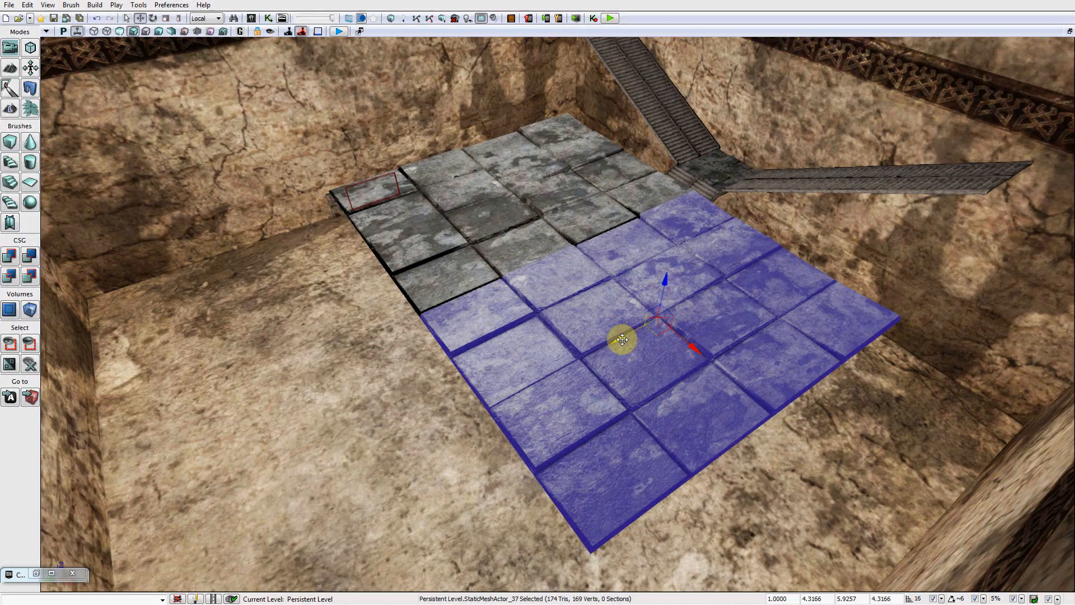
{"action": "left_click_drag", "start_coordinate": [622, 339], "coordinate": [144, 505]}
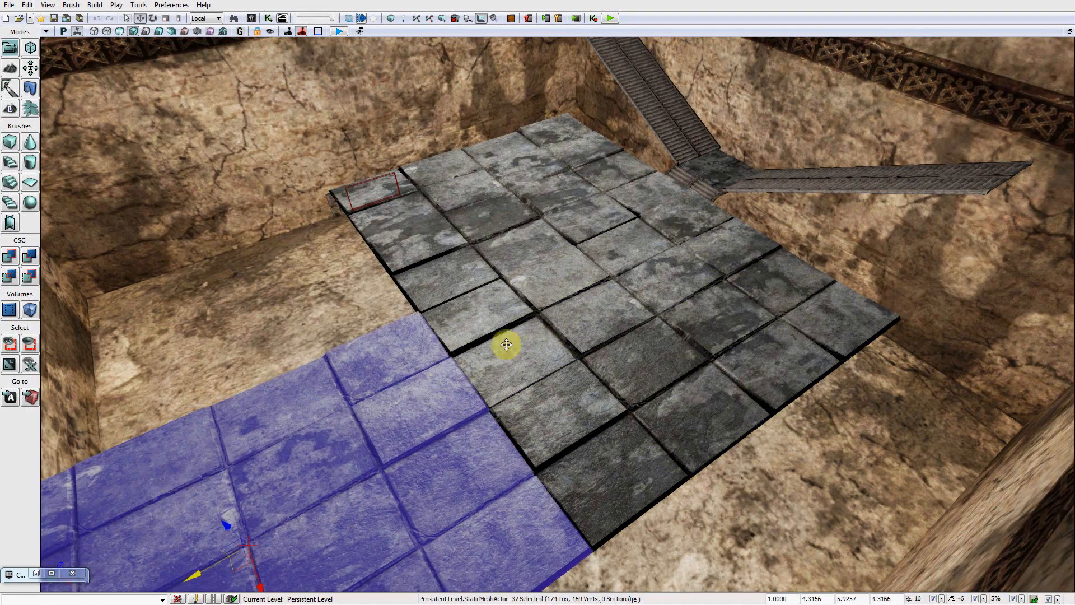
Duplicate the sideways copy toward the back wall to complete a two-by-two block of tile pieces.
{"action": "right_click_drag", "start_coordinate": [492, 326], "coordinate": [412, 326]}
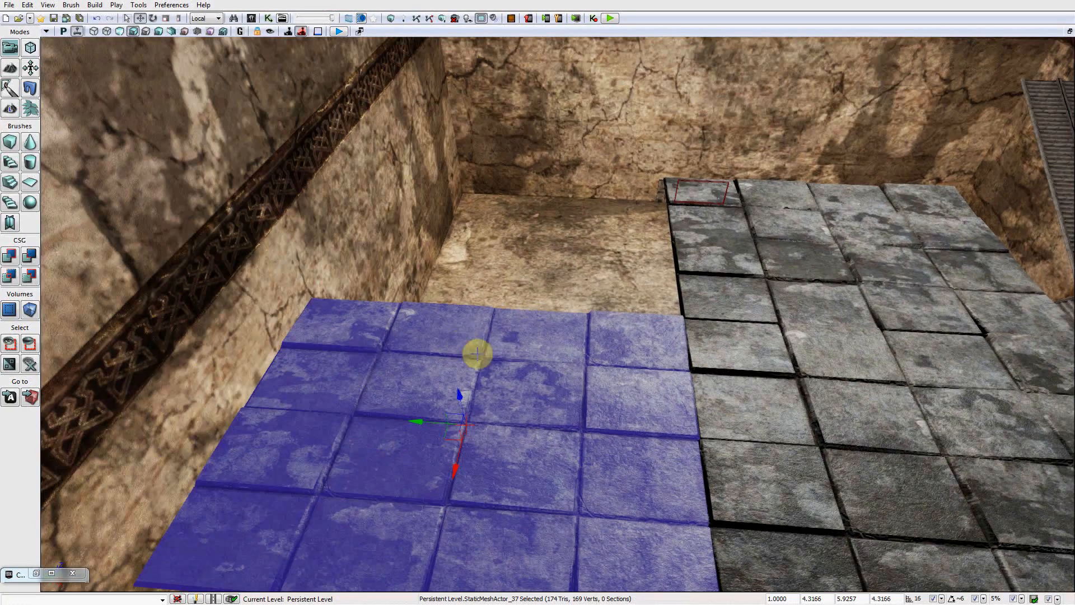
{"action": "left_click_drag", "start_coordinate": [454, 471], "coordinate": [502, 249]}
{"action": "right_click_drag", "start_coordinate": [710, 254], "coordinate": [663, 343]}
Select all four tile pieces of the two-by-two block together.
{"action": "left_click", "coordinate": [655, 350]}
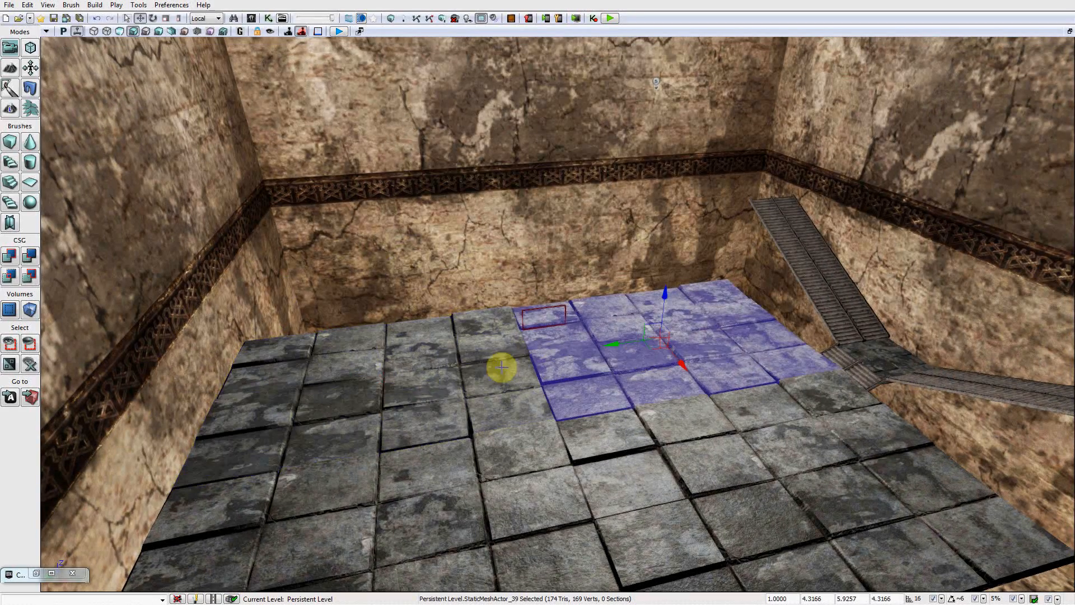
{"action": "left_click", "coordinate": [477, 495]}
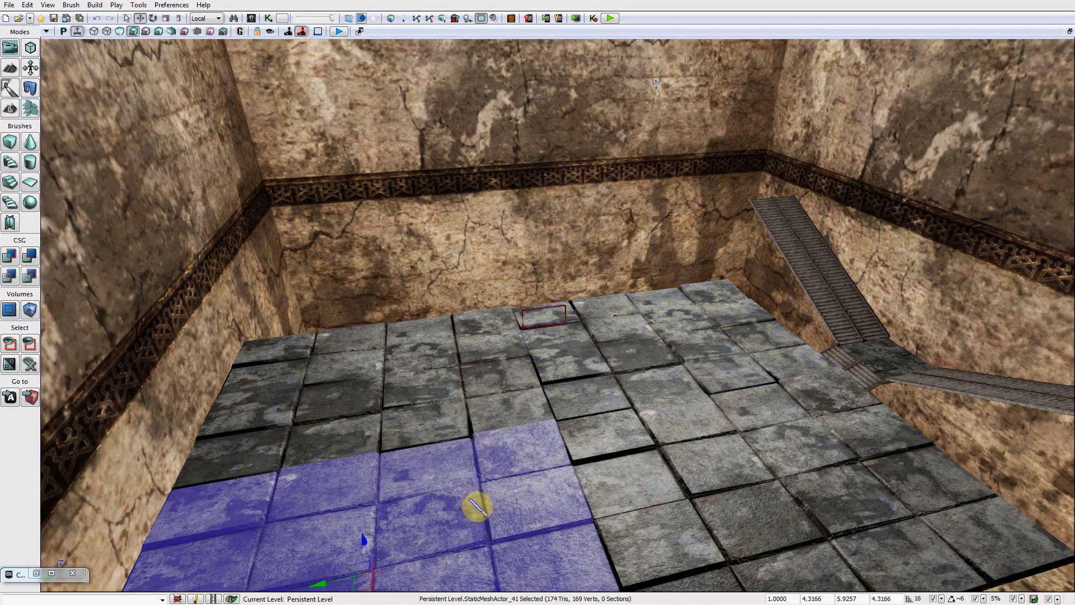
{"action": "left_click", "coordinate": [649, 464]}
{"action": "left_click", "coordinate": [443, 367]}
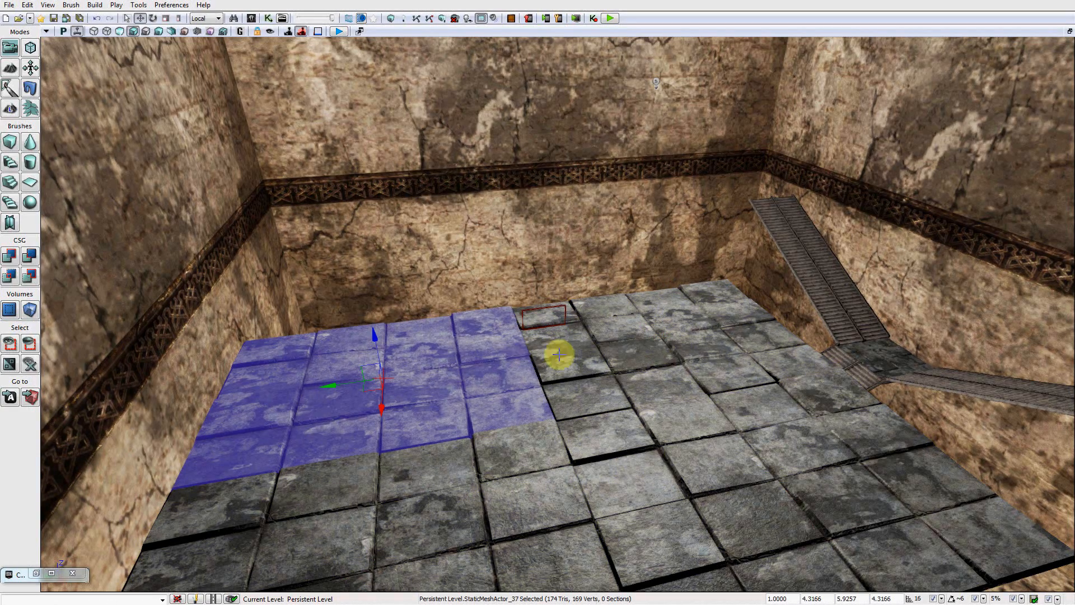
{"action": "left_click", "coordinate": [559, 354], "text": "ctrl"}
{"action": "left_click", "coordinate": [480, 382], "text": "ctrl"}
{"action": "left_click", "coordinate": [488, 399], "text": "ctrl"}
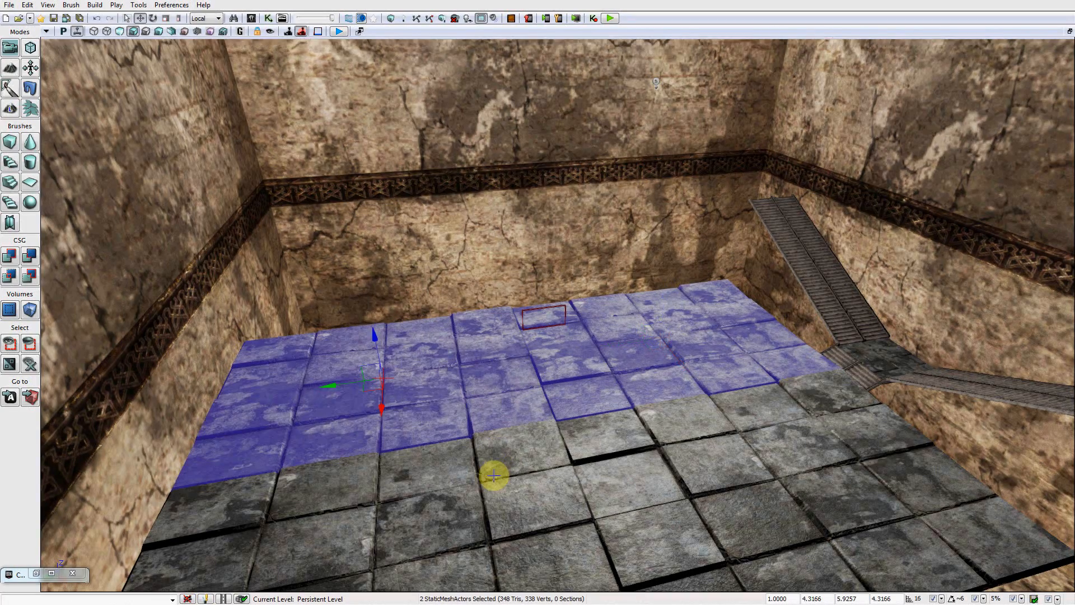
{"action": "left_click", "coordinate": [564, 456], "text": "ctrl"}
{"action": "left_click", "coordinate": [493, 493], "text": "ctrl"}
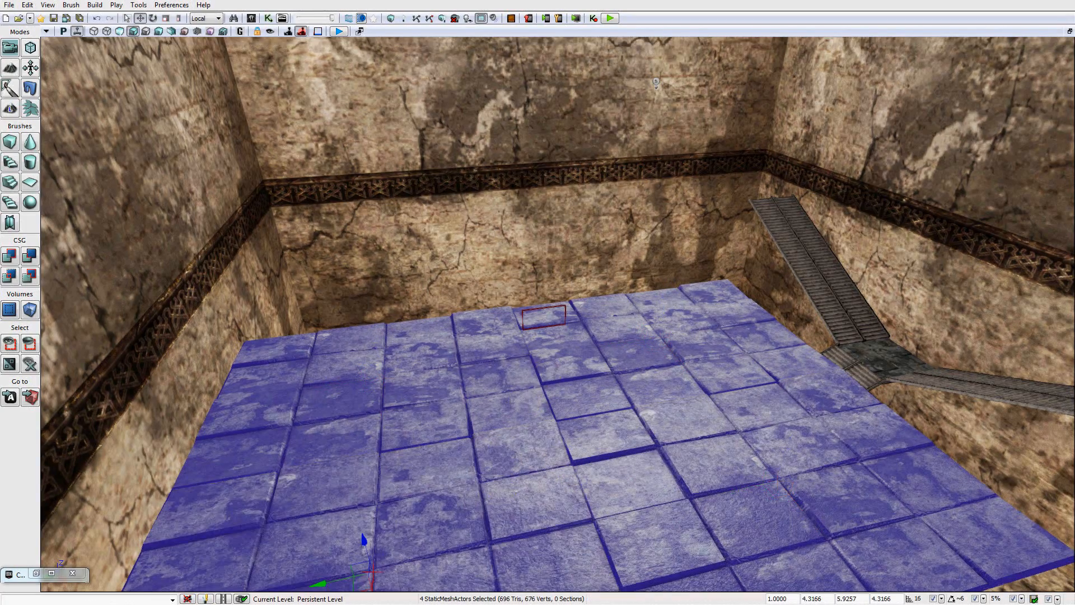
Move the four-piece tile floor along its X axis toward the back wall.
{"action": "right_click_drag", "start_coordinate": [547, 314], "coordinate": [547, 374]}
{"action": "left_click_drag", "start_coordinate": [398, 351], "coordinate": [376, 163]}
{"action": "right_click_drag", "start_coordinate": [508, 251], "coordinate": [501, 193]}
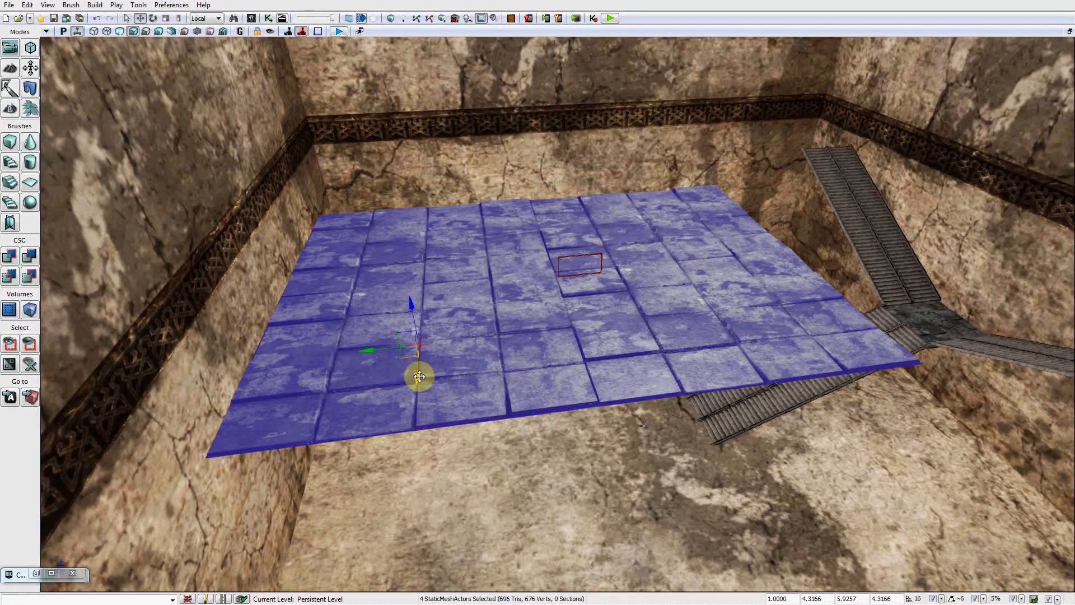
{"action": "left_click_drag", "start_coordinate": [419, 376], "coordinate": [502, 348]}
{"action": "right_click_drag", "start_coordinate": [501, 347], "coordinate": [491, 319]}
{"action": "key", "text": "w"}
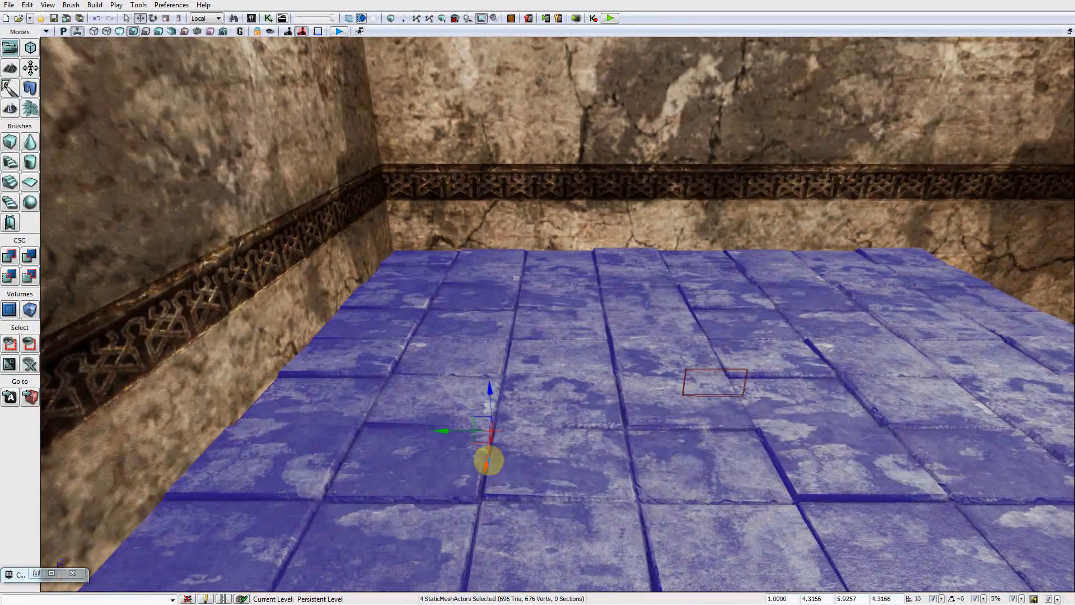
{"action": "left_click_drag", "start_coordinate": [488, 460], "coordinate": [581, 367]}
Adjust the tile floor's X position so its rear edge sits close against the back wall.
{"action": "right_click_drag", "start_coordinate": [581, 367], "coordinate": [715, 402]}
{"action": "key", "text": "s"}
{"action": "scroll", "coordinate": [558, 314], "scroll_direction": "up", "scroll_amount": 2}
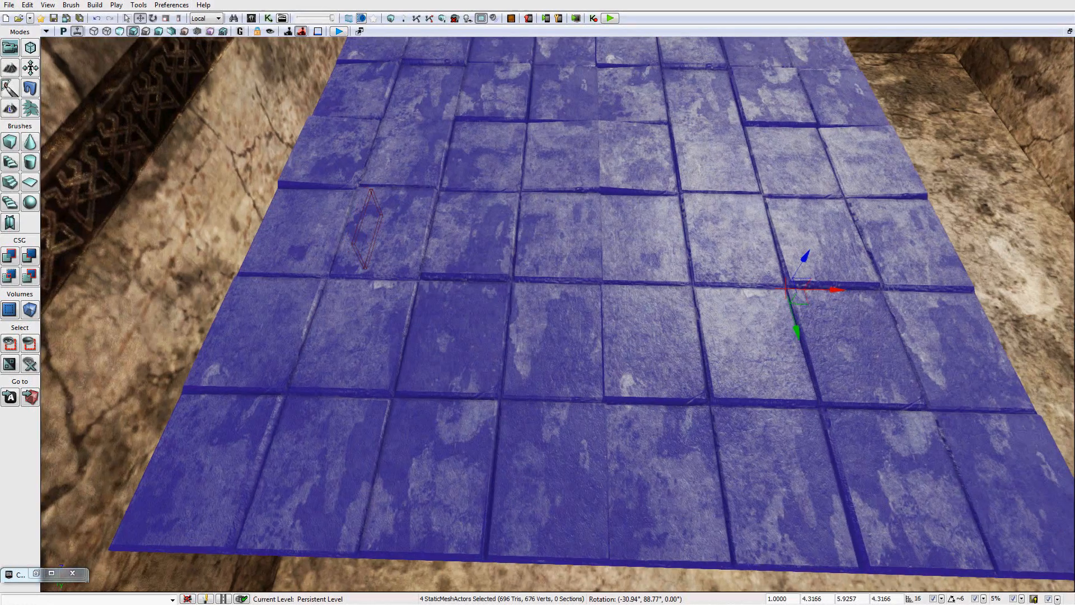
{"action": "key", "text": "a"}
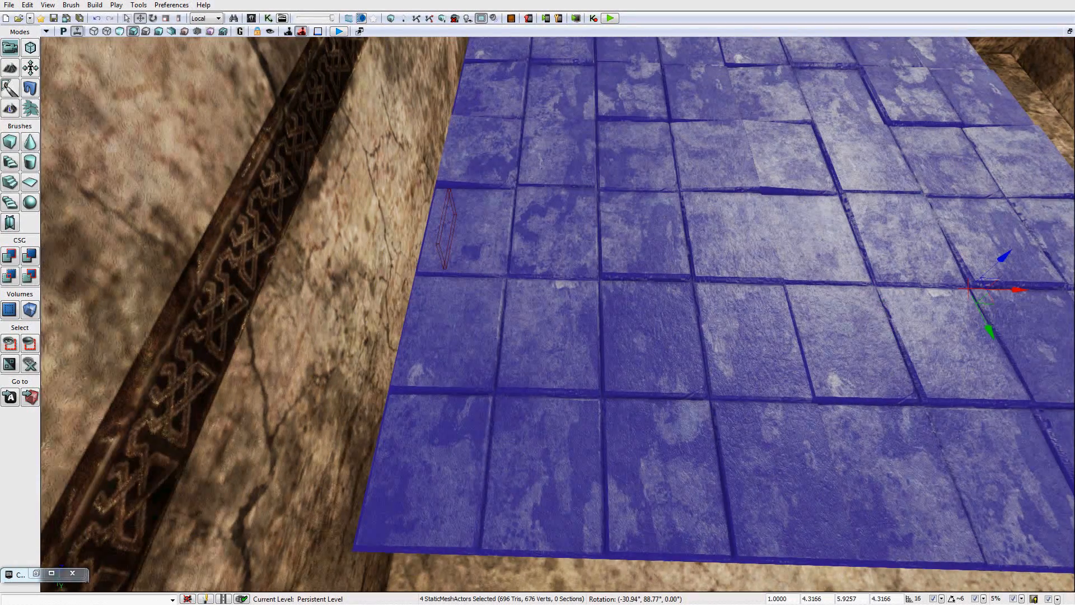
{"action": "key", "text": "d"}
{"action": "left_click_drag", "start_coordinate": [885, 289], "coordinate": [784, 292]}
{"action": "key", "text": "a"}
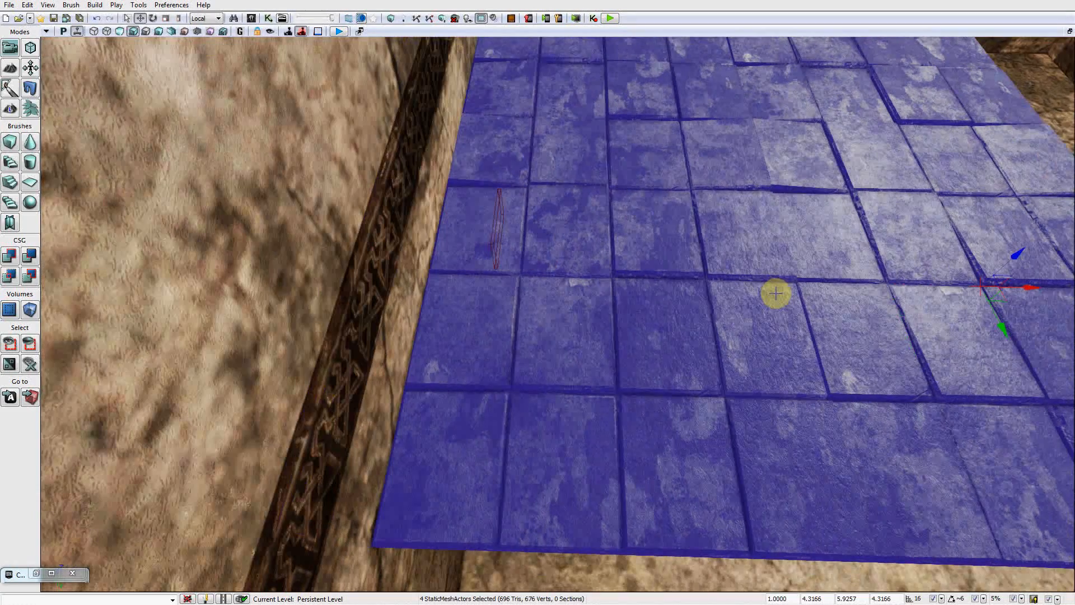
{"action": "key", "text": "a"}
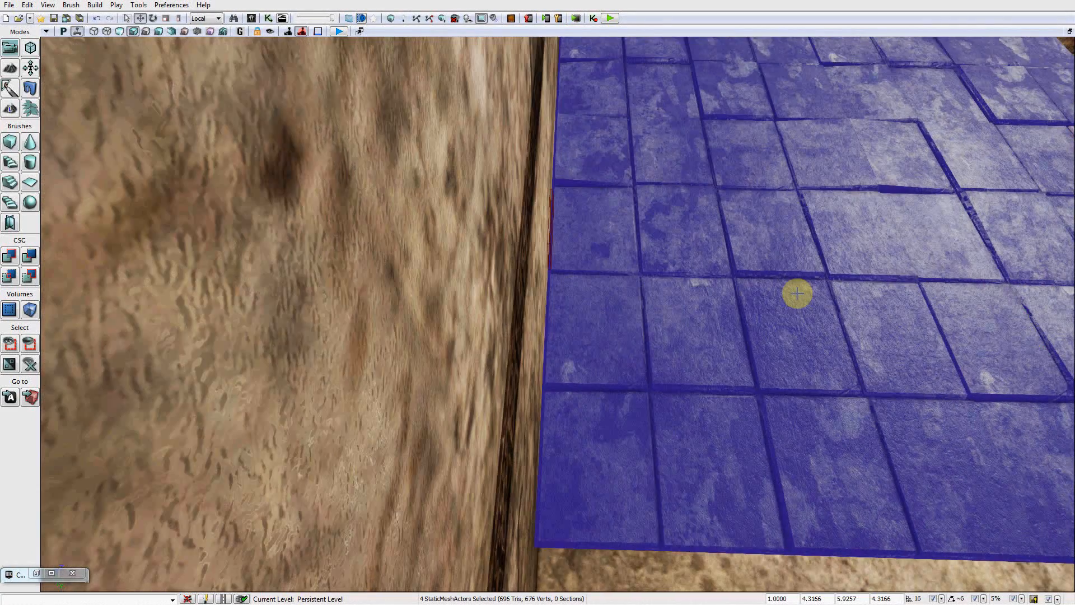
{"action": "key", "text": "d"}
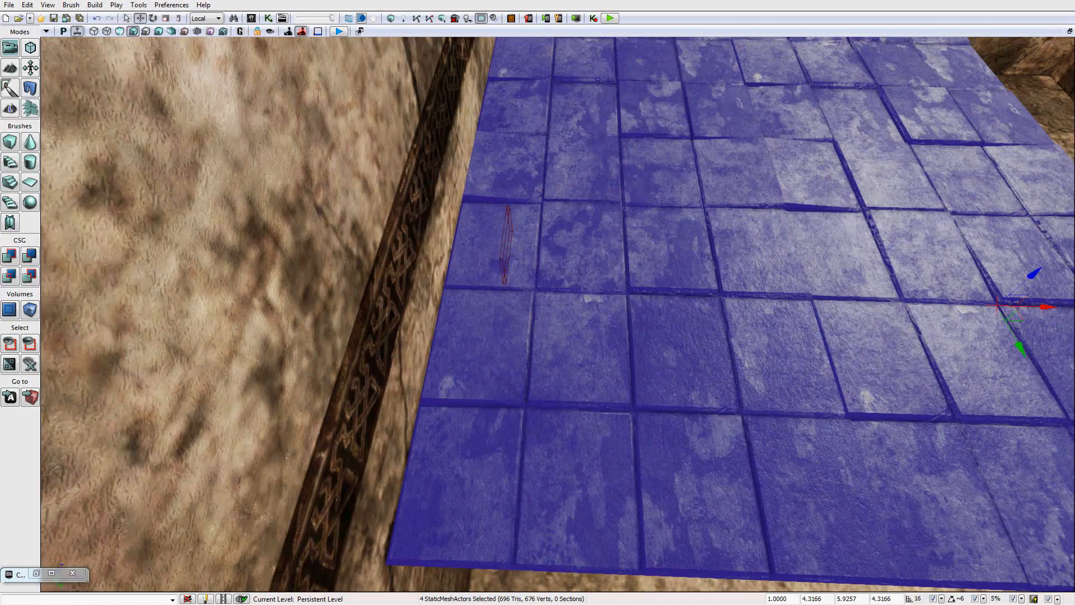
{"action": "key", "text": "d"}
Slide the four-piece tile floor along its Y axis until its outer edge meets the side wall opposite the staircase.
{"action": "right_click_drag", "start_coordinate": [558, 313], "coordinate": [374, 386]}
{"action": "key", "text": "s"}
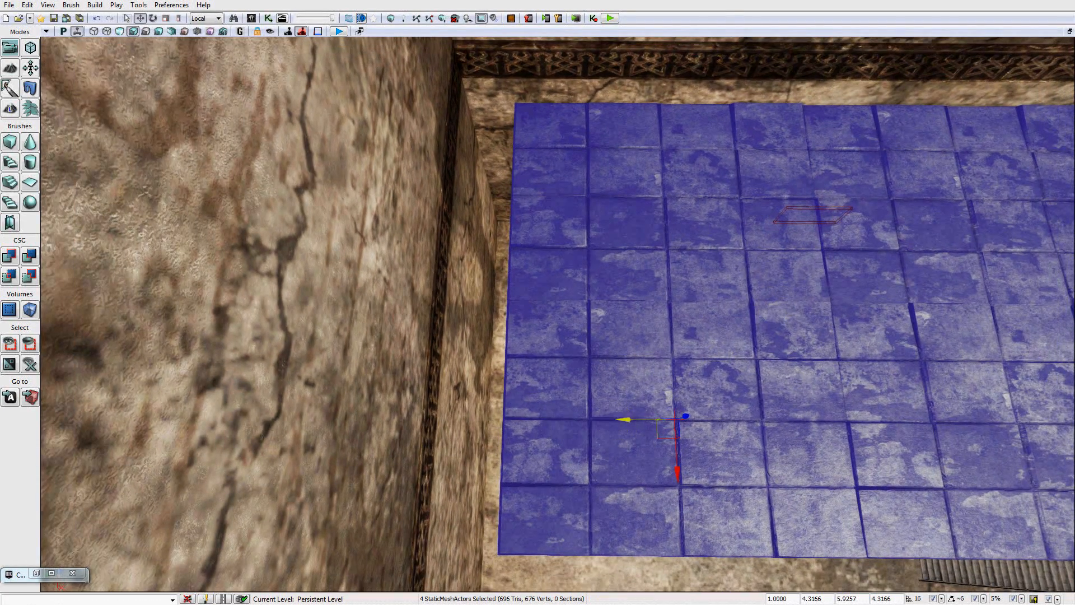
{"action": "right_click_drag", "start_coordinate": [651, 425], "coordinate": [599, 433]}
{"action": "left_click_drag", "start_coordinate": [636, 435], "coordinate": [568, 414]}
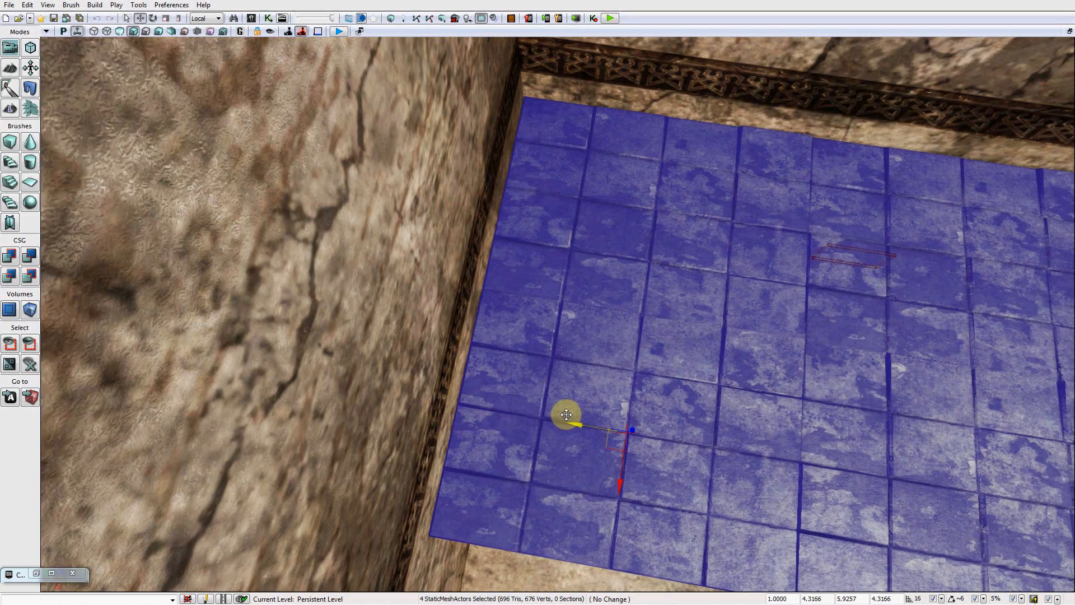
{"action": "key", "text": "a"}
{"action": "right_click_drag", "start_coordinate": [576, 413], "coordinate": [638, 420]}
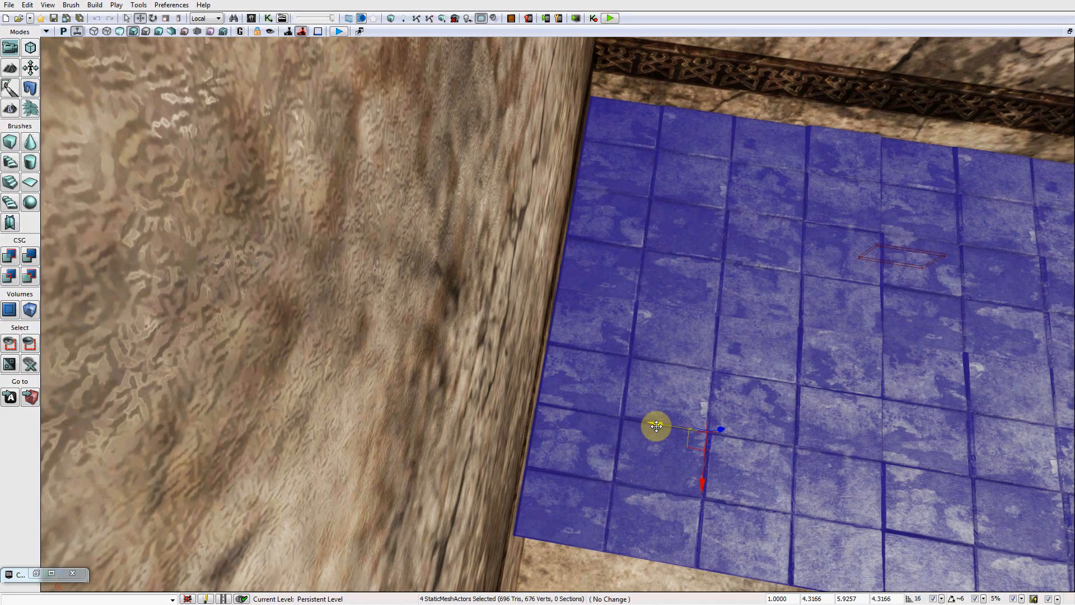
{"action": "left_click_drag", "start_coordinate": [656, 427], "coordinate": [654, 426]}
{"action": "key", "text": "a"}
{"action": "right_click_drag", "start_coordinate": [654, 426], "coordinate": [680, 425]}
{"action": "key", "text": "d"}
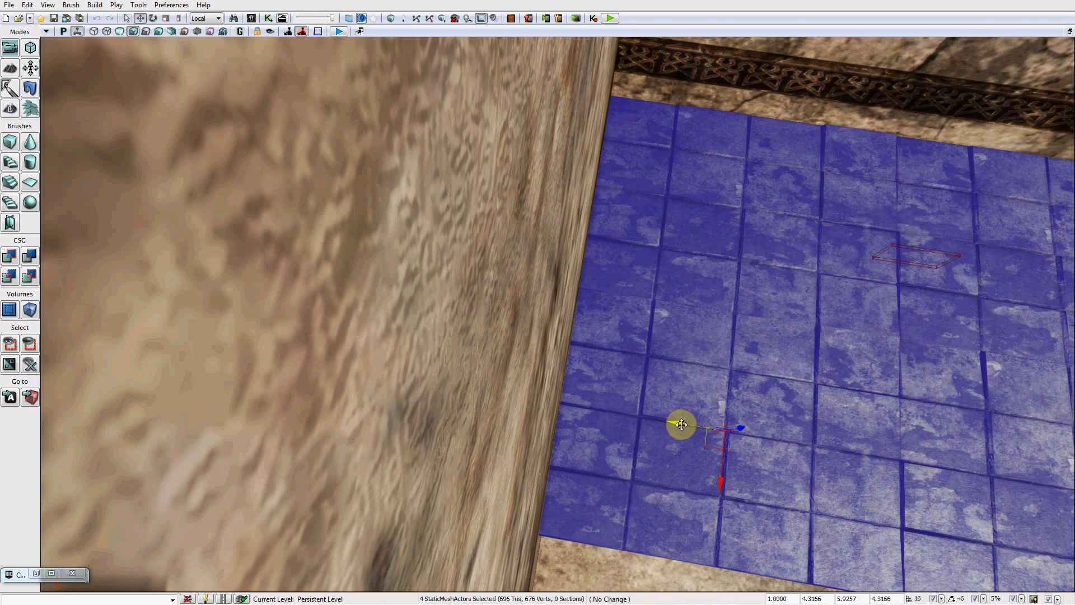
{"action": "key", "text": "a"}
{"action": "mouse_move", "coordinate": [682, 424]}
{"action": "right_mouse_down"}
{"action": "mouse_move", "coordinate": [741, 420]}
{"action": "mouse_move", "coordinate": [688, 430]}
{"action": "right_mouse_up"}
{"action": "key", "text": "d"}
{"action": "key", "text": "s"}
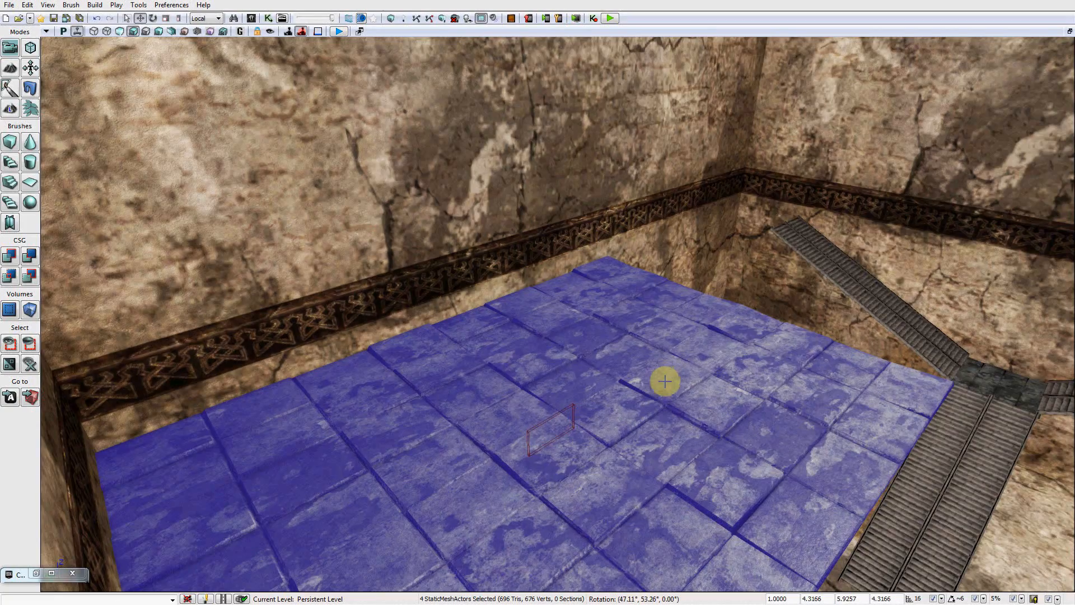
Duplicate the four-piece tile floor along the side wall, away from the back wall.
{"action": "right_click_drag", "start_coordinate": [665, 380], "coordinate": [670, 412]}
{"action": "left_click_drag", "start_coordinate": [470, 530], "coordinate": [1008, 599], "text": "alt"}
{"action": "right_click_drag", "start_coordinate": [491, 348], "coordinate": [491, 291]}
{"action": "right_click_drag", "start_coordinate": [862, 179], "coordinate": [952, 236]}
Nudge the duplicated floor section along its X axis to line up its seam with the original section.
{"action": "right_click_drag", "start_coordinate": [461, 321], "coordinate": [627, 366]}
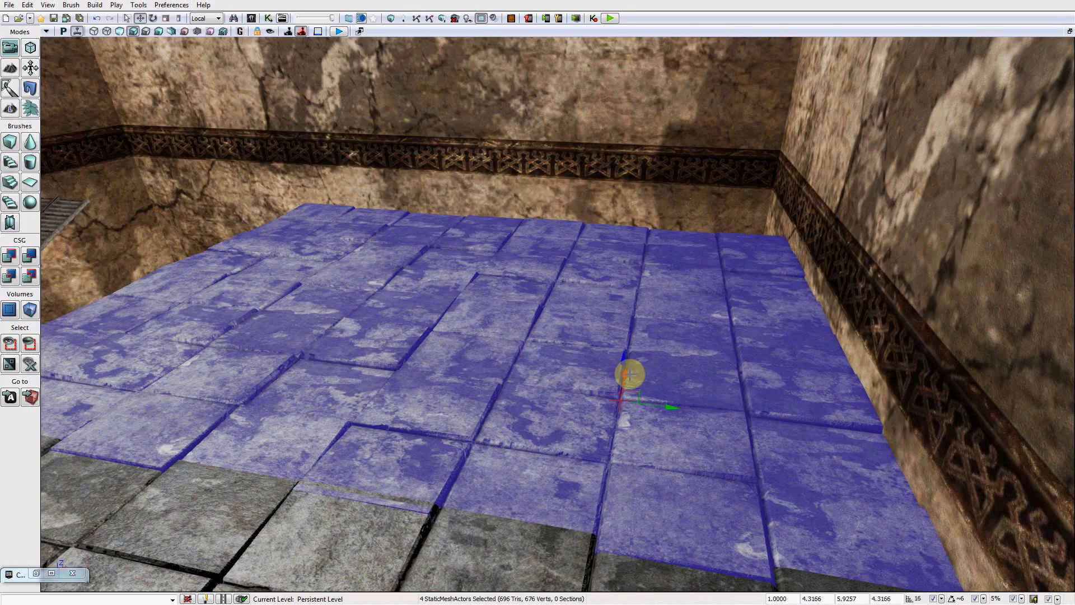
{"action": "mouse_move", "coordinate": [629, 375]}
{"action": "left_mouse_down"}
{"action": "mouse_move", "coordinate": [634, 366]}
{"action": "mouse_move", "coordinate": [633, 375]}
{"action": "left_mouse_up"}
{"action": "key", "text": "ctrl+s"}
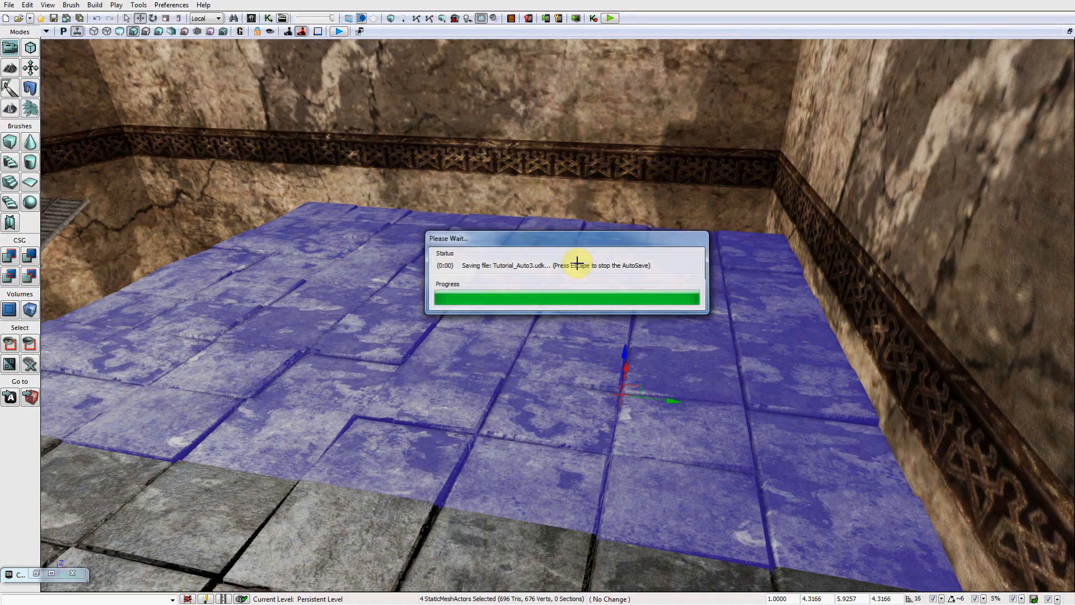
{"action": "right_click_drag", "start_coordinate": [633, 378], "coordinate": [534, 442]}
{"action": "right_click_drag", "start_coordinate": [344, 129], "coordinate": [317, 164]}
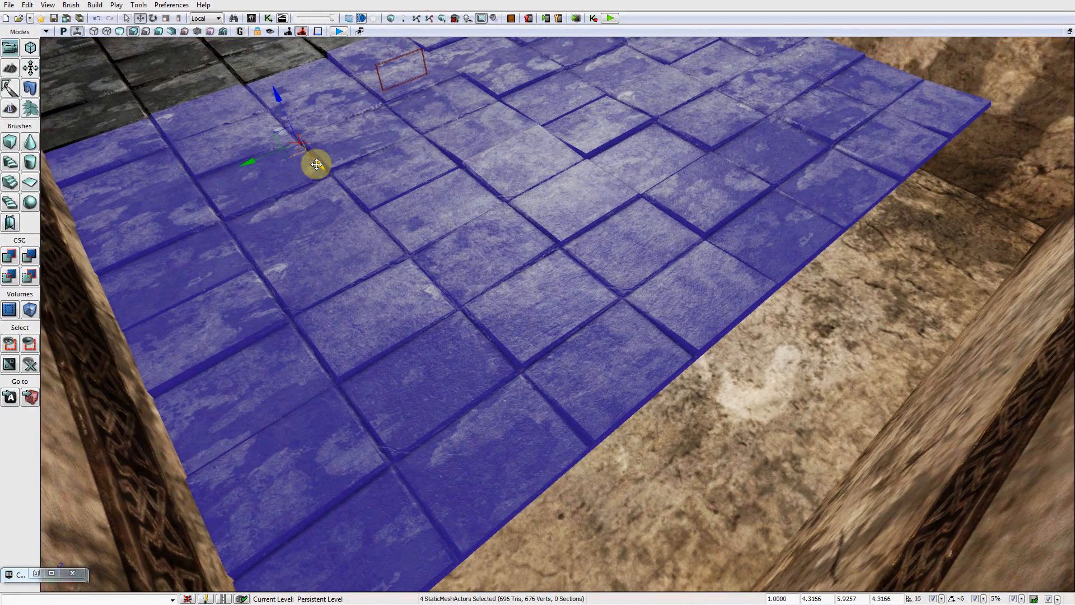
Duplicate the two floor tile pieces at the open end along their X axis to fill the gap up to the side wall.
{"action": "mouse_move", "coordinate": [434, 153]}
{"action": "right_mouse_down"}
{"action": "mouse_move", "coordinate": [434, 115]}
{"action": "mouse_move", "coordinate": [400, 140]}
{"action": "mouse_move", "coordinate": [386, 128]}
{"action": "mouse_move", "coordinate": [280, 180]}
{"action": "mouse_move", "coordinate": [433, 151]}
{"action": "mouse_move", "coordinate": [560, 161]}
{"action": "mouse_move", "coordinate": [555, 168]}
{"action": "right_mouse_up"}
{"action": "left_click", "coordinate": [566, 209]}
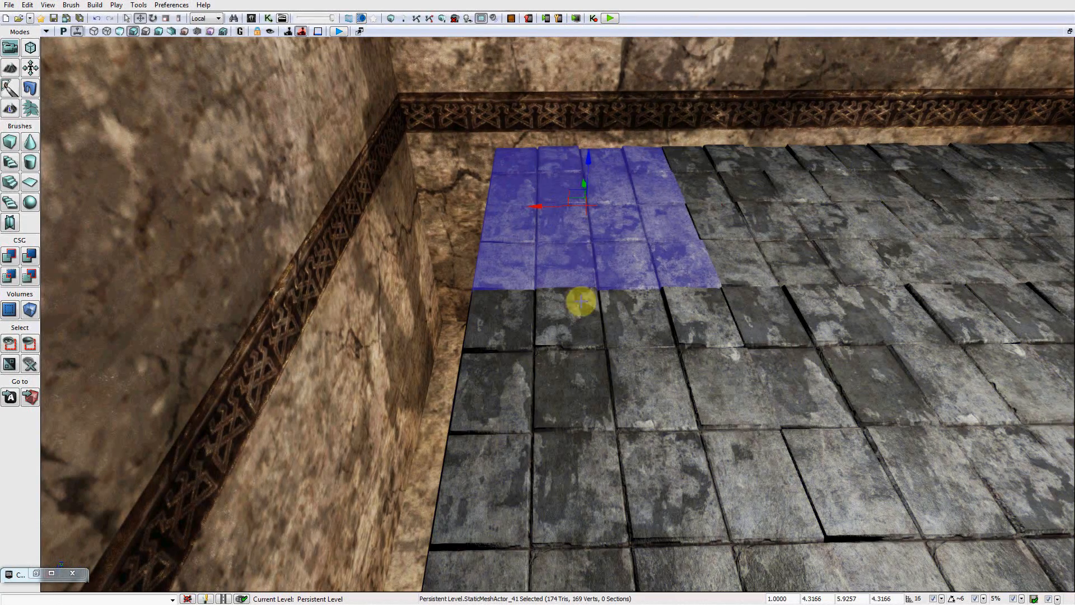
{"action": "left_click", "coordinate": [590, 364]}
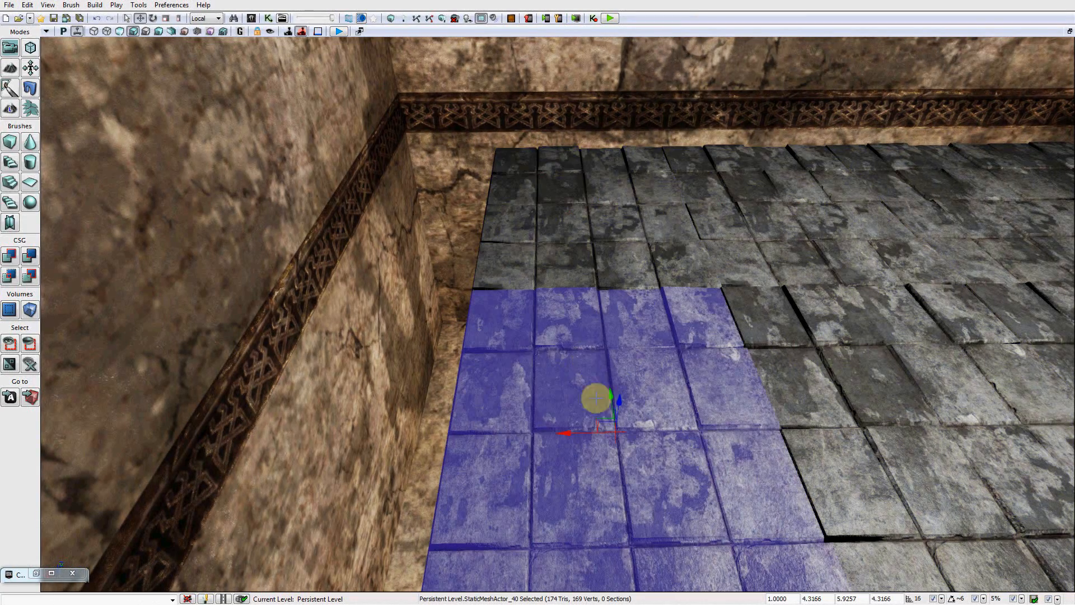
{"action": "left_click", "coordinate": [561, 248], "text": "ctrl"}
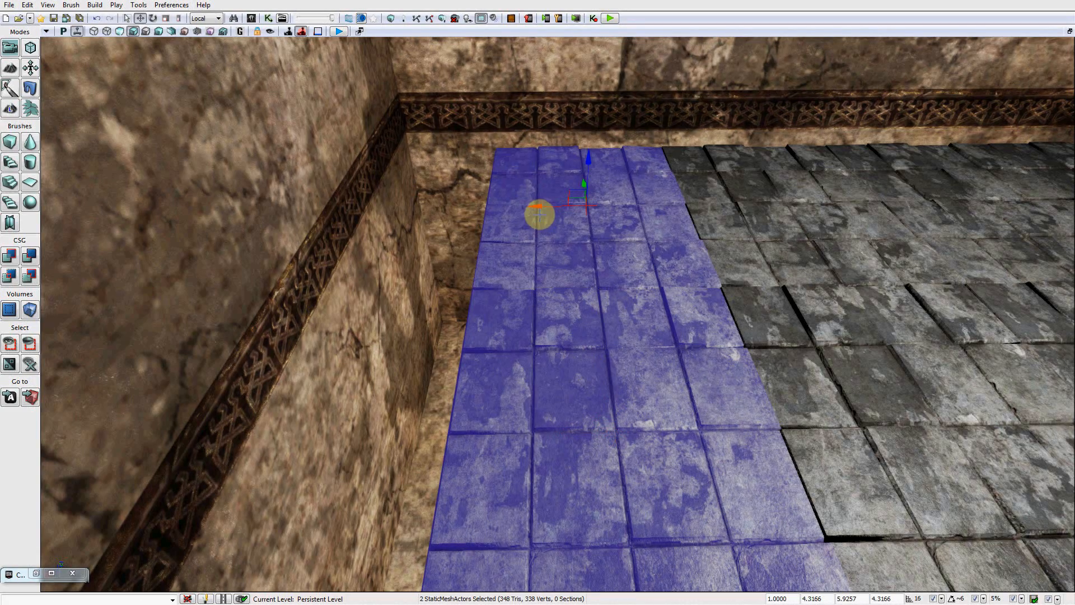
{"action": "left_click_drag", "start_coordinate": [527, 206], "coordinate": [335, 198]}
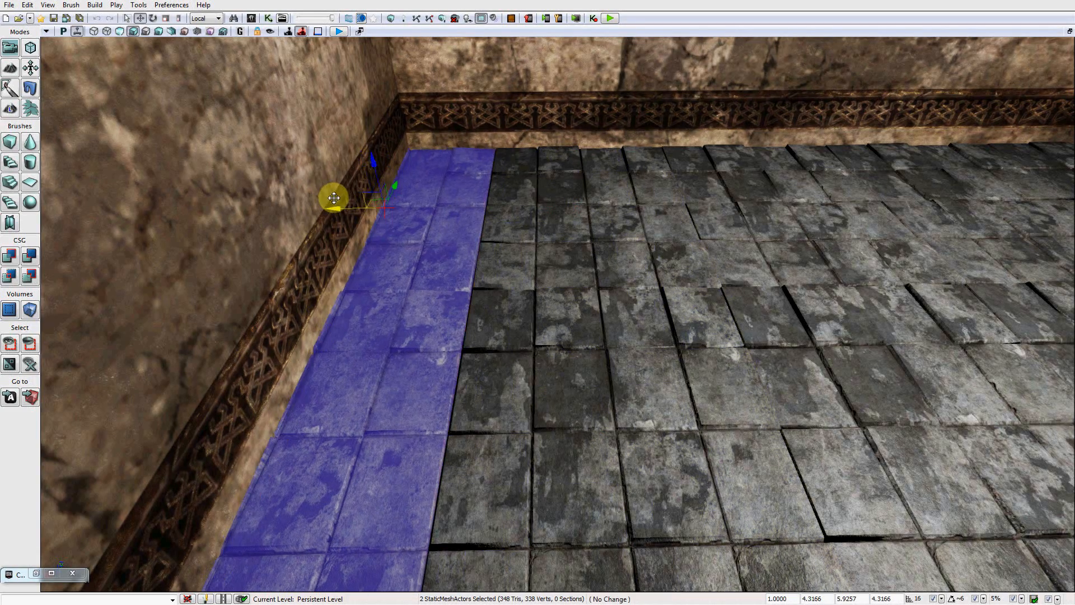
Select all ten floor tile pieces and raise them slightly along the Z axis to the level of the decorative wall trim.
{"action": "key", "text": "a"}
{"action": "mouse_move", "coordinate": [538, 302]}
{"action": "right_mouse_down"}
{"action": "mouse_move", "coordinate": [526, 305]}
{"action": "mouse_move", "coordinate": [521, 348]}
{"action": "mouse_move", "coordinate": [531, 351]}
{"action": "mouse_move", "coordinate": [537, 323]}
{"action": "right_mouse_up"}
{"action": "key", "text": "a"}
{"action": "key", "text": "d"}
{"action": "key", "text": "s"}
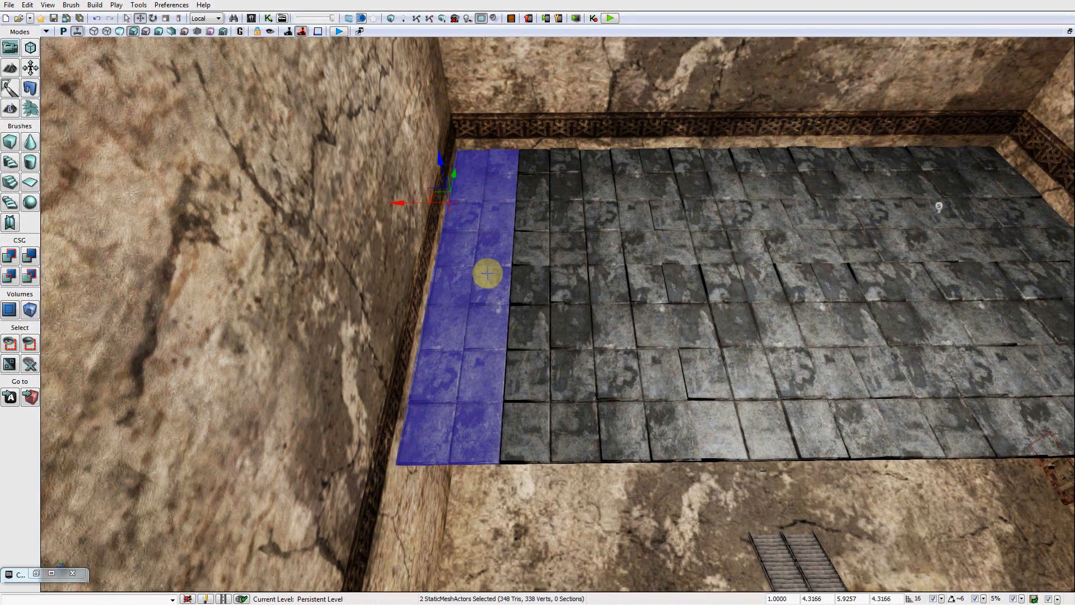
{"action": "right_click_drag", "start_coordinate": [566, 264], "coordinate": [561, 251]}
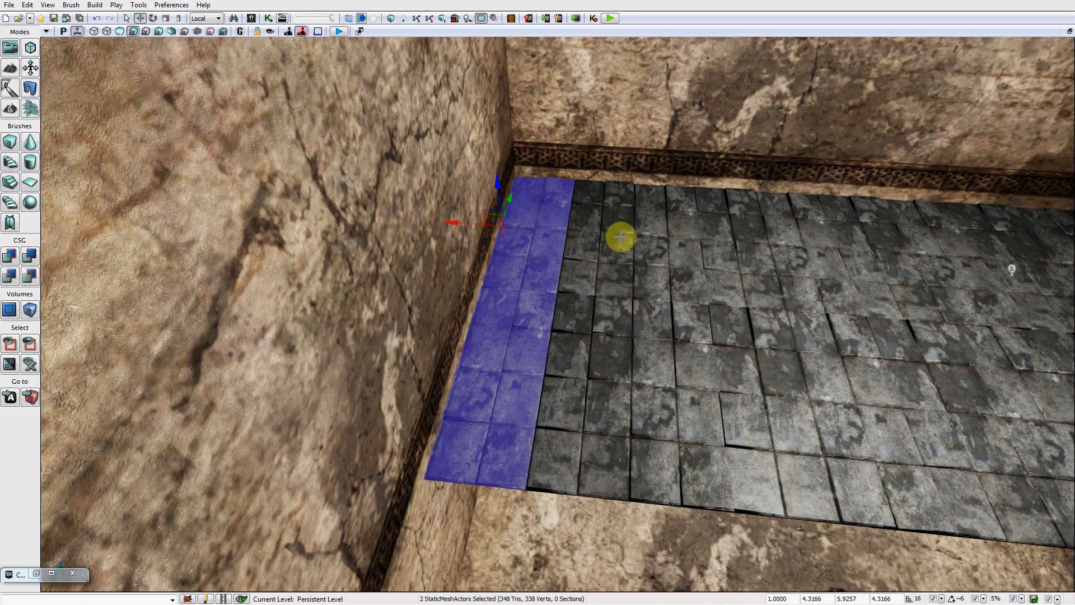
{"action": "left_click", "coordinate": [611, 221], "text": "ctrl"}
{"action": "left_click", "coordinate": [696, 352], "text": "ctrl"}
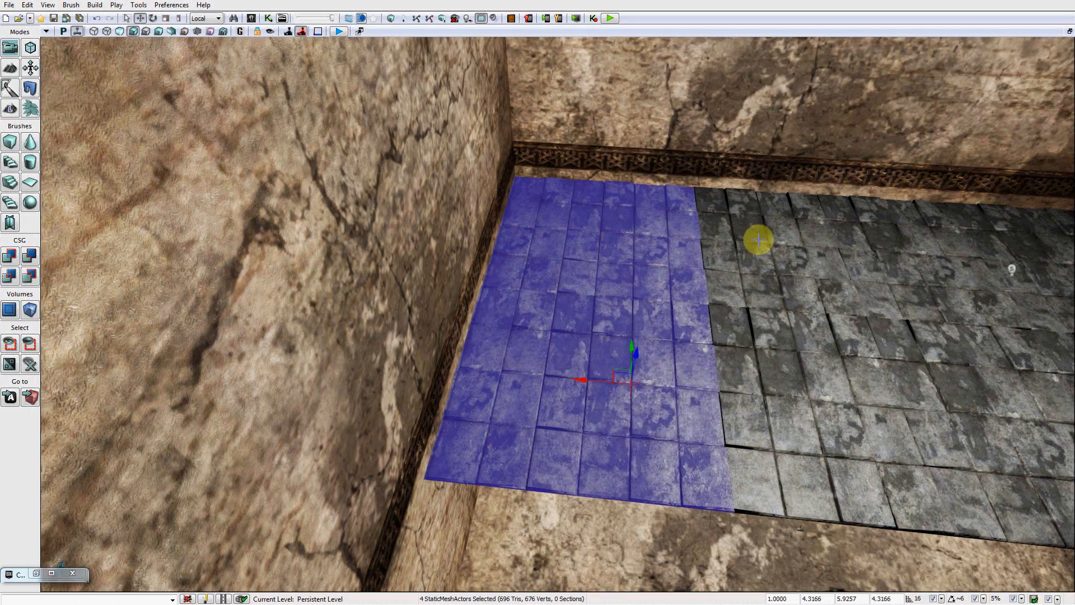
{"action": "left_click", "coordinate": [768, 291], "text": "ctrl"}
{"action": "left_click", "coordinate": [778, 258], "text": "ctrl"}
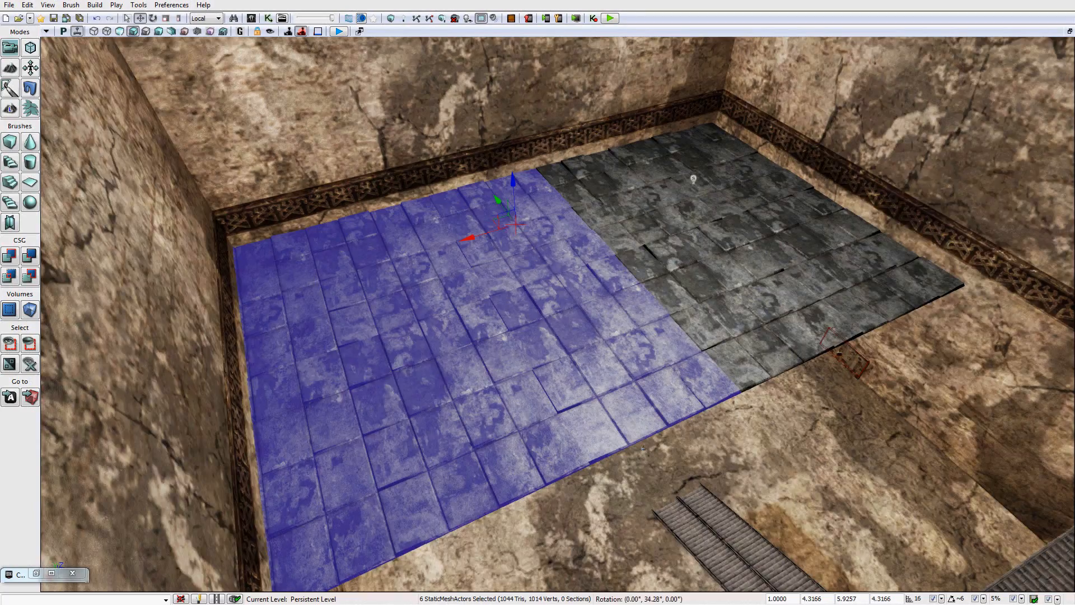
{"action": "right_click_drag", "start_coordinate": [743, 237], "coordinate": [873, 237]}
{"action": "left_click", "coordinate": [567, 201], "text": "ctrl"}
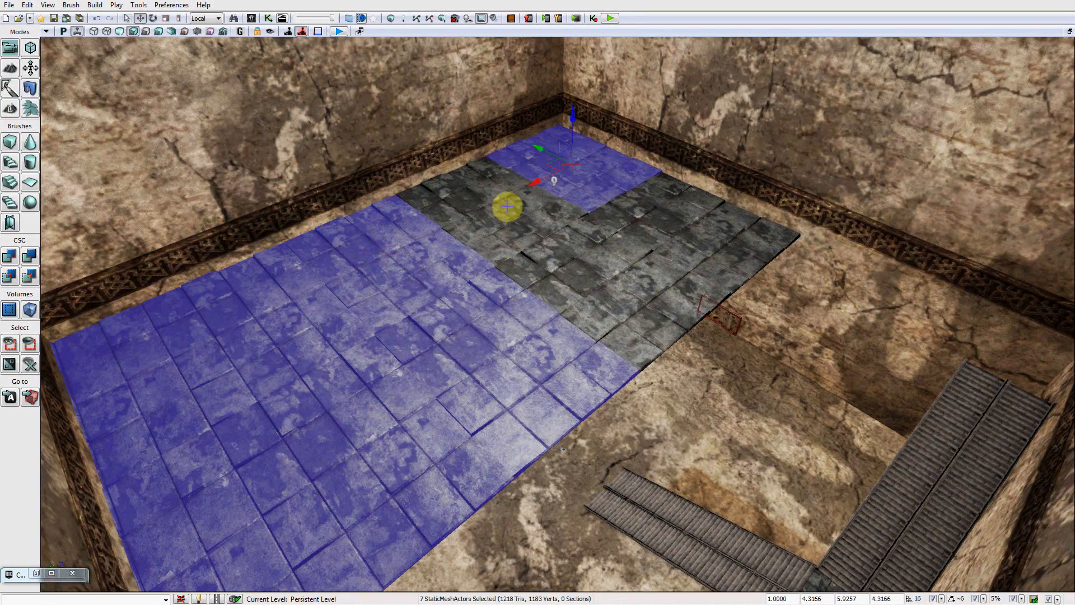
{"action": "left_click", "coordinate": [508, 207], "text": "ctrl"}
{"action": "left_click", "coordinate": [655, 213], "text": "ctrl"}
{"action": "left_click", "coordinate": [595, 286], "text": "ctrl"}
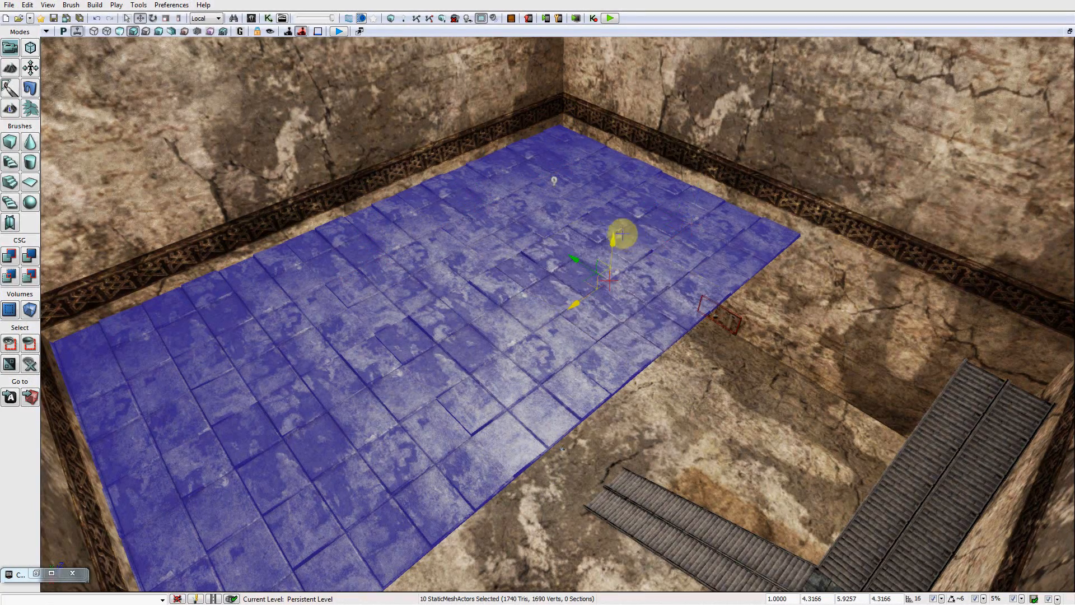
{"action": "left_click_drag", "start_coordinate": [614, 236], "coordinate": [618, 220]}
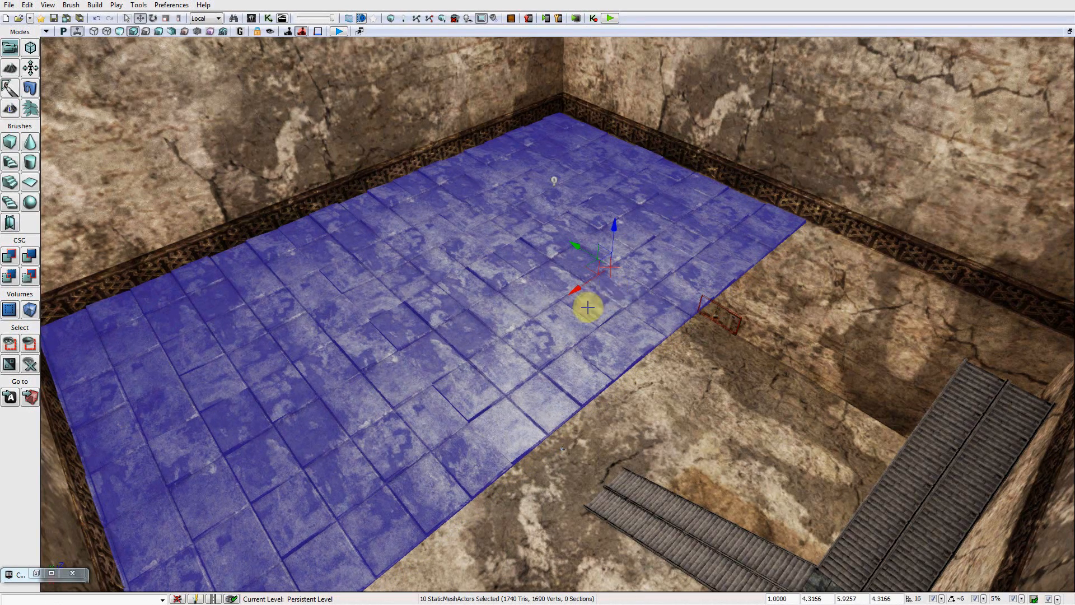
Duplicate the outer row of five floor tile pieces along the Y axis toward the staircase side of the room.
{"action": "right_click_drag", "start_coordinate": [336, 352], "coordinate": [308, 354]}
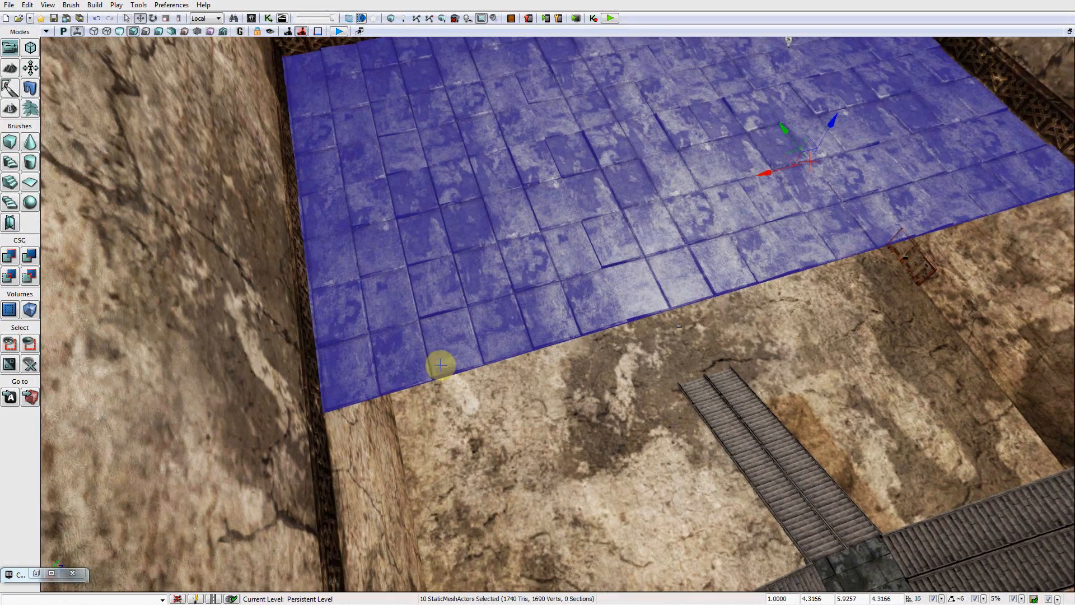
{"action": "left_click", "coordinate": [549, 322]}
{"action": "left_click", "coordinate": [379, 322], "text": "ctrl"}
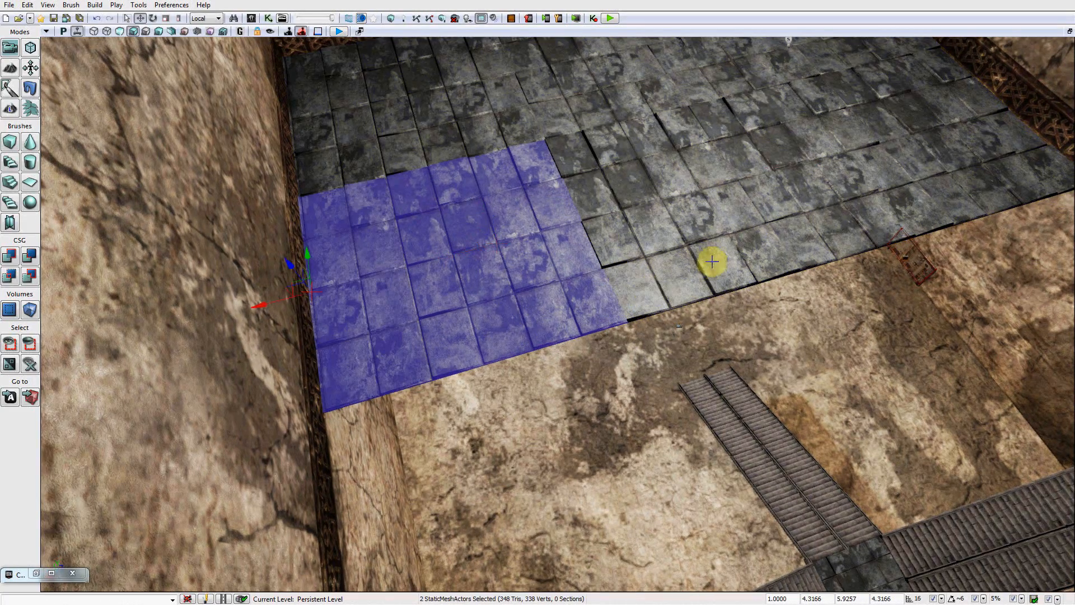
{"action": "left_click", "coordinate": [788, 237], "text": "ctrl"}
{"action": "left_click", "coordinate": [982, 172], "text": "ctrl"}
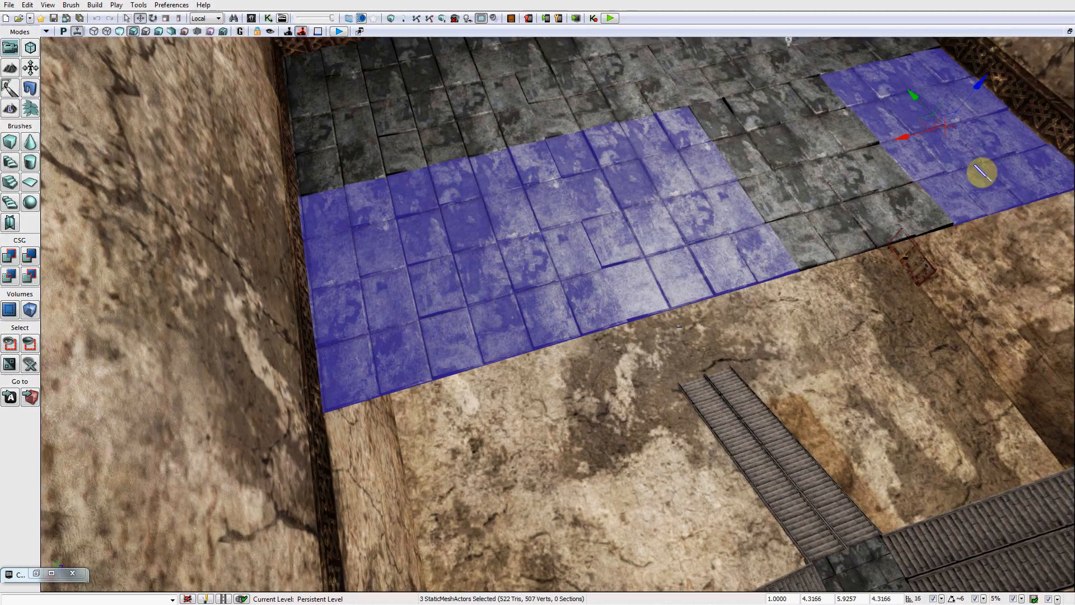
{"action": "left_click", "coordinate": [903, 199], "text": "ctrl"}
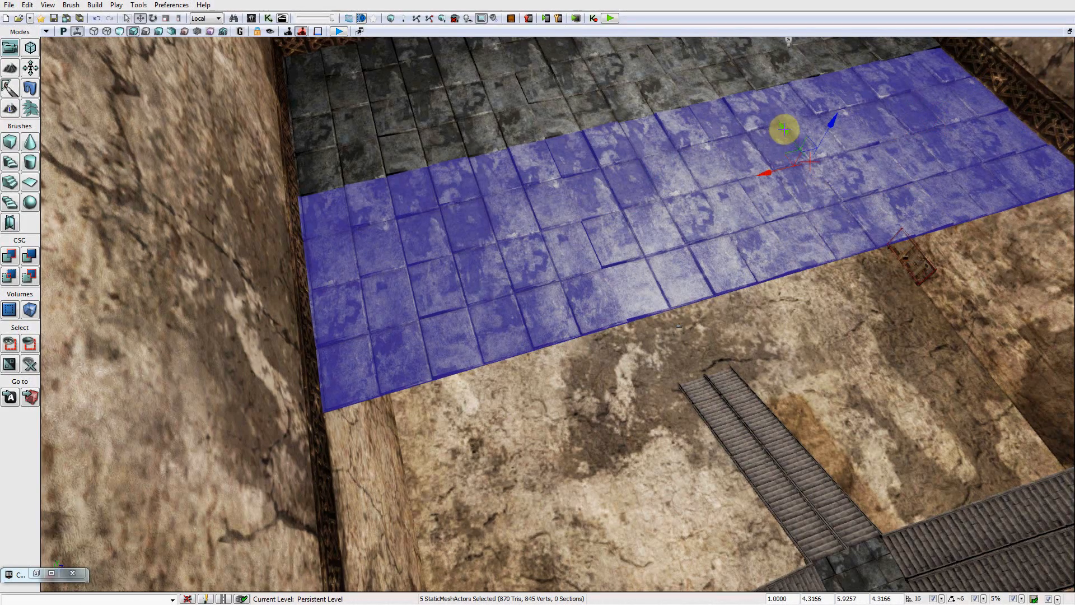
{"action": "left_click_drag", "start_coordinate": [791, 140], "coordinate": [892, 321]}
Examine how the duplicated tile row lines up with the staircase, the existing floor and the walls.
{"action": "right_click_drag", "start_coordinate": [779, 251], "coordinate": [750, 297]}
{"action": "right_click_drag", "start_coordinate": [818, 322], "coordinate": [832, 264]}
{"action": "scroll", "coordinate": [941, 324], "scroll_direction": "up", "scroll_amount": 3}
{"action": "scroll", "coordinate": [708, 401], "scroll_direction": "down", "scroll_amount": 1}
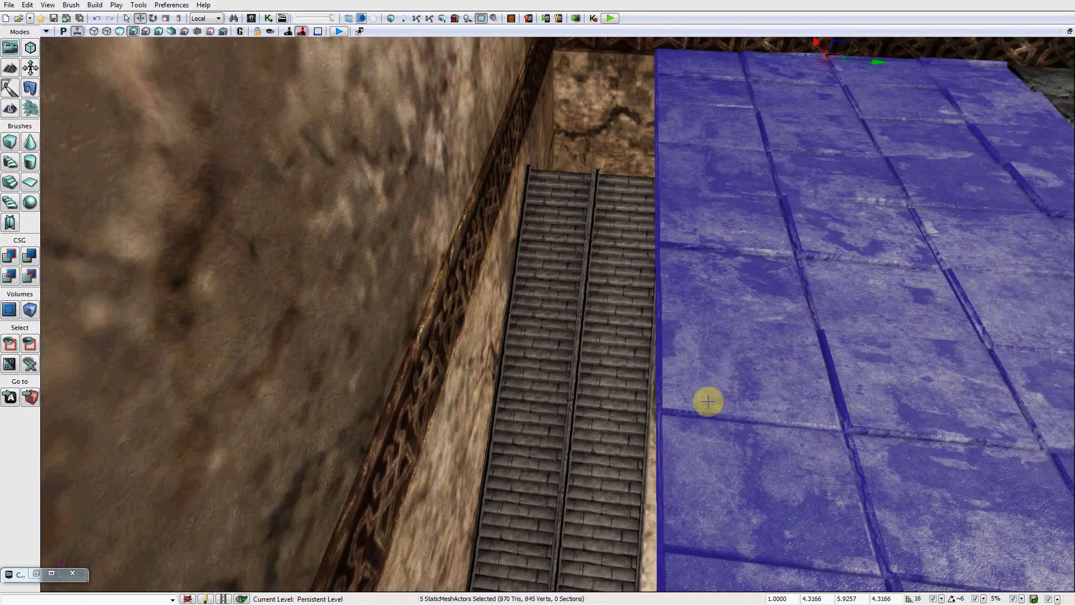
{"action": "scroll", "coordinate": [708, 401], "scroll_direction": "down", "scroll_amount": 5}
{"action": "right_click_drag", "start_coordinate": [643, 499], "coordinate": [645, 547]}
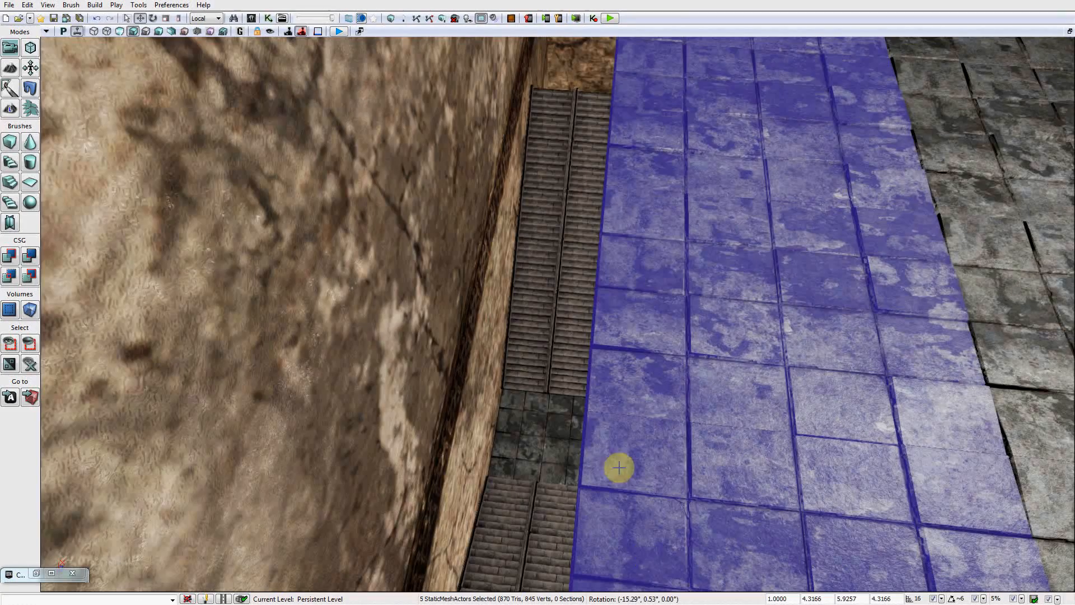
{"action": "right_click_drag", "start_coordinate": [619, 468], "coordinate": [653, 280]}
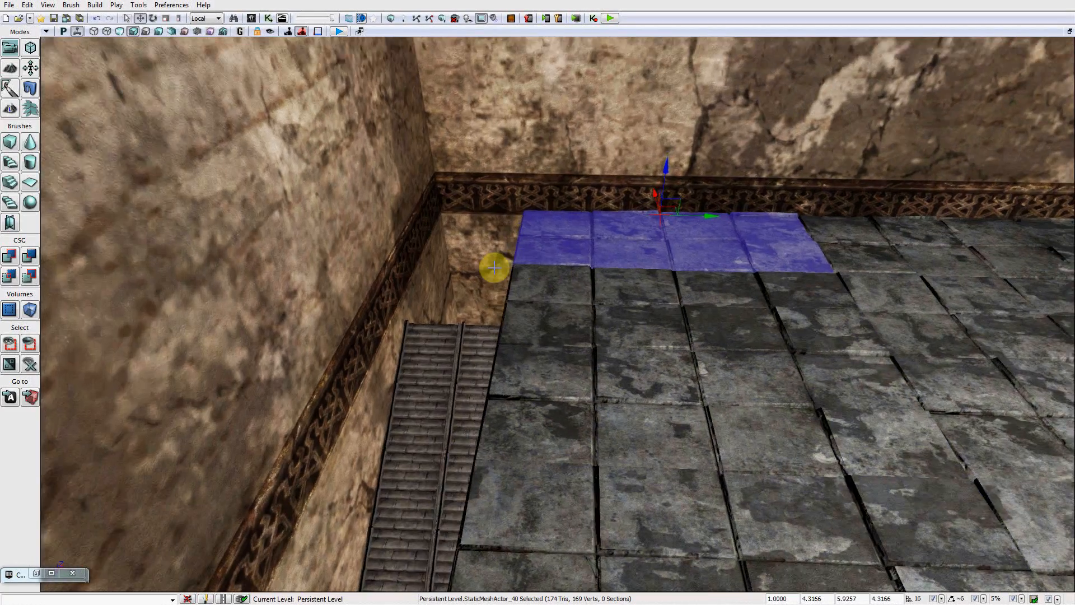
{"action": "right_click_drag", "start_coordinate": [494, 268], "coordinate": [694, 280]}
{"action": "key", "text": "a"}
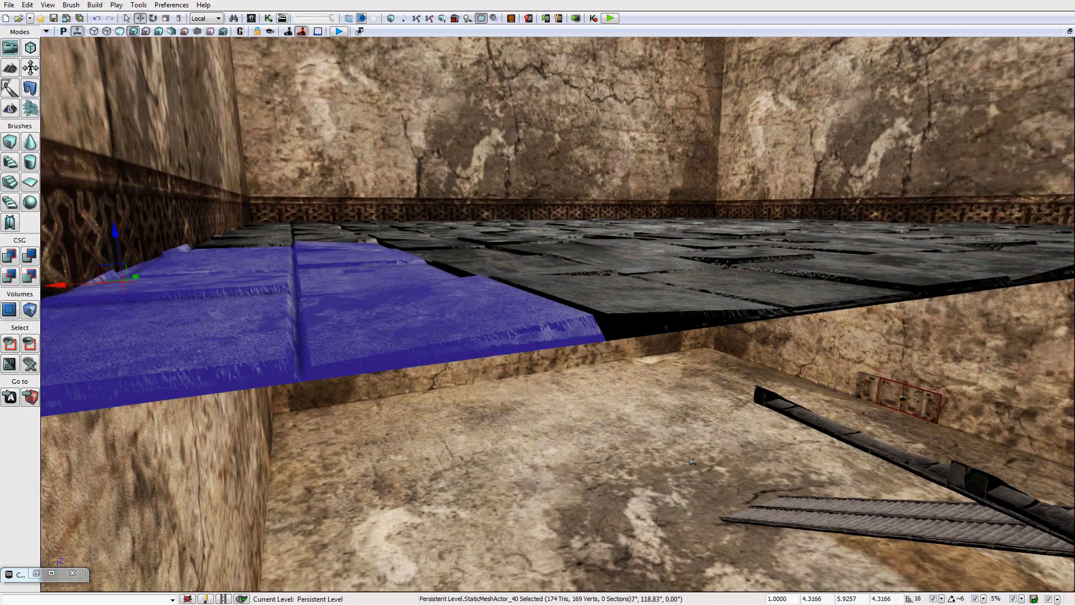
{"action": "right_click_drag", "start_coordinate": [693, 461], "coordinate": [723, 425]}
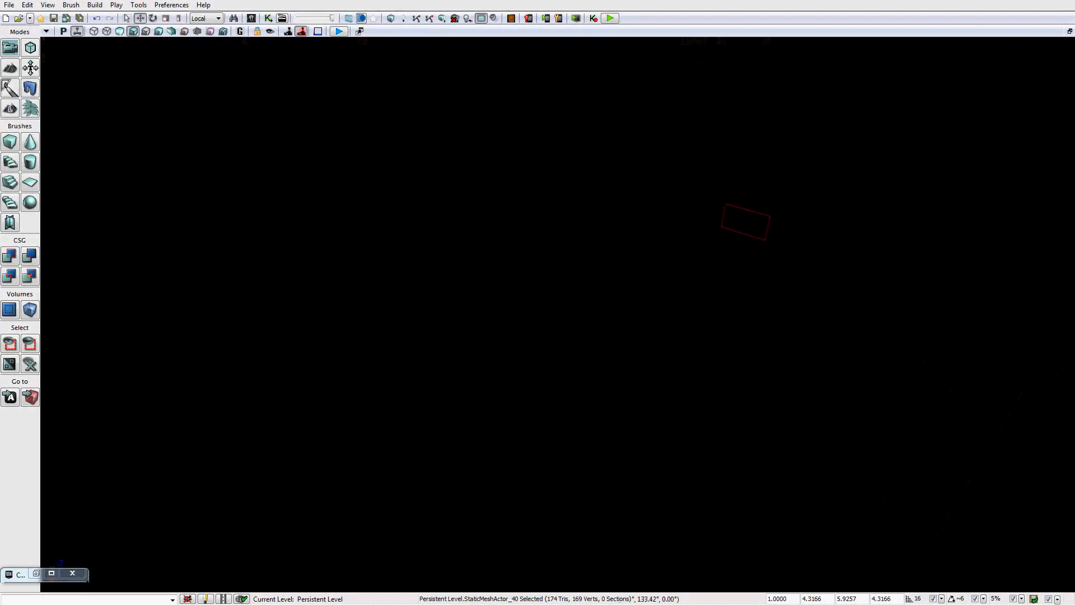
{"action": "right_click_drag", "start_coordinate": [577, 289], "coordinate": [588, 192]}
{"action": "scroll", "coordinate": [588, 192], "scroll_direction": "up", "scroll_amount": 2}
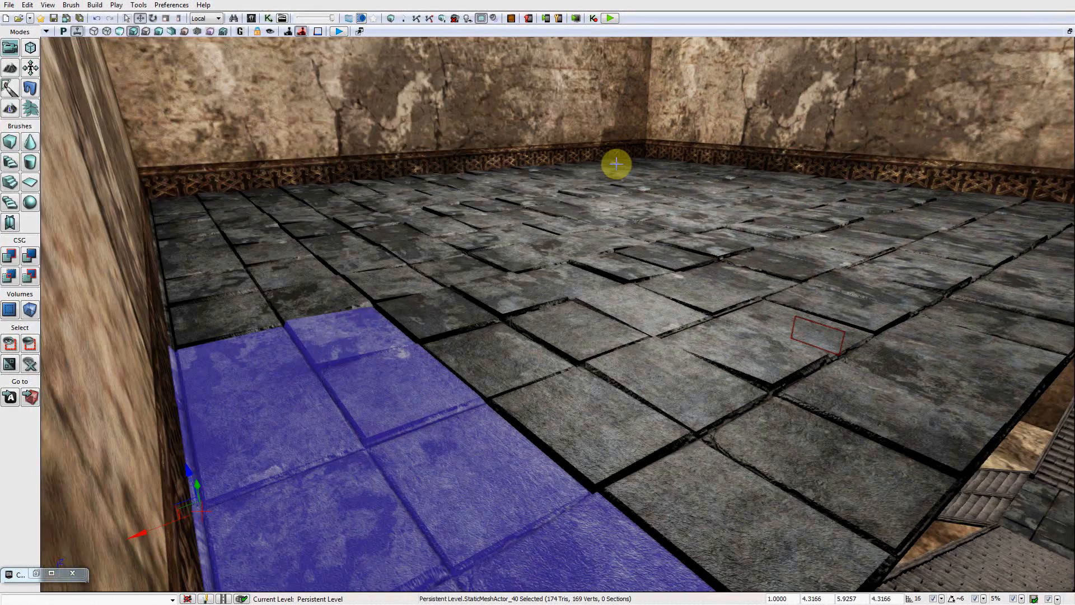
Select all fifteen floor tile pieces and lower them slightly along the Z axis to the bottom edge of the wall trim.
{"action": "left_click", "coordinate": [622, 167]}
{"action": "left_click", "coordinate": [420, 204], "text": "ctrl"}
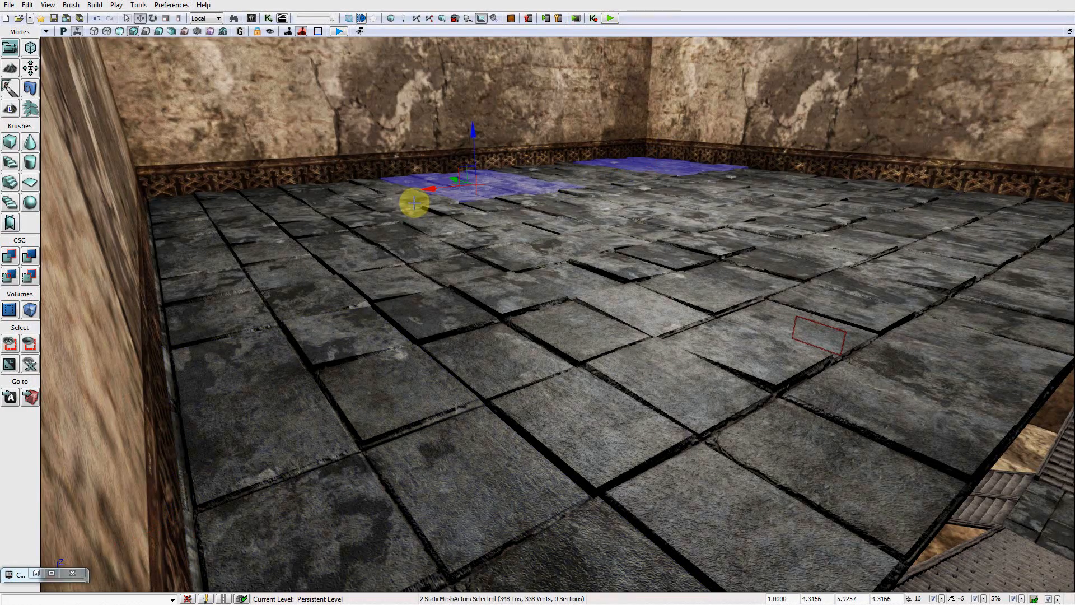
{"action": "left_click", "coordinate": [413, 206], "text": "ctrl"}
{"action": "left_click", "coordinate": [567, 190], "text": "ctrl"}
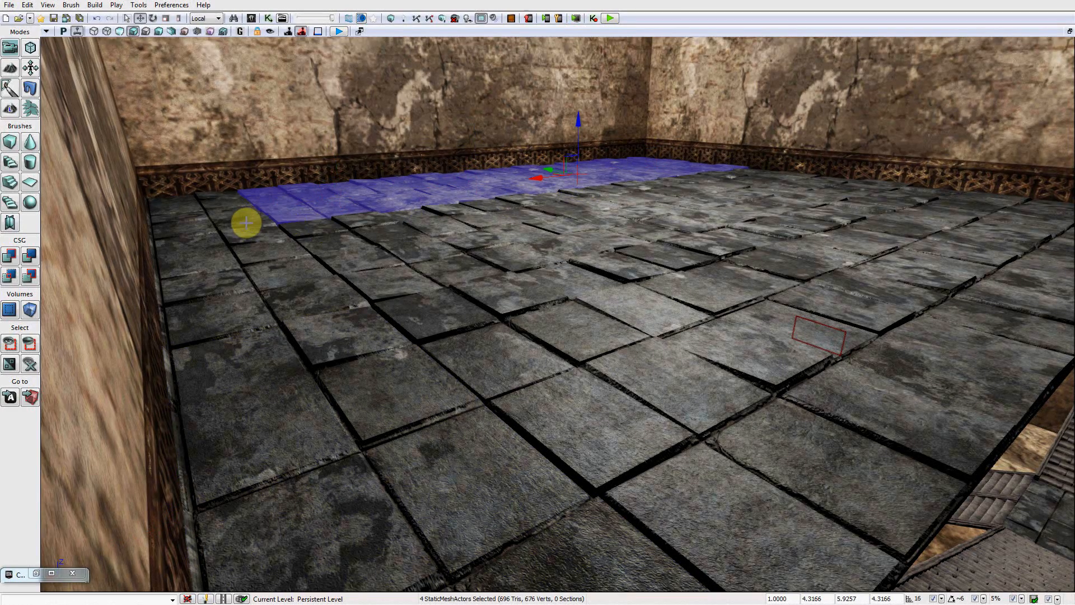
{"action": "left_click", "coordinate": [246, 223], "text": "ctrl"}
{"action": "left_click", "coordinate": [274, 294], "text": "ctrl"}
{"action": "left_click", "coordinate": [494, 253], "text": "ctrl"}
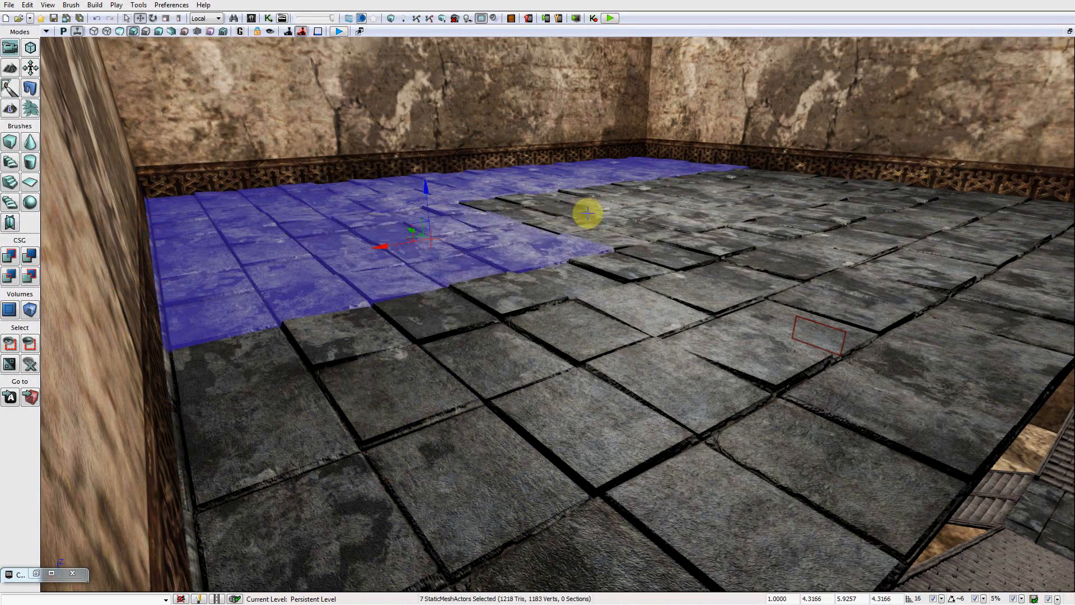
{"action": "left_click", "coordinate": [589, 214], "text": "ctrl"}
{"action": "left_click", "coordinate": [722, 197], "text": "ctrl"}
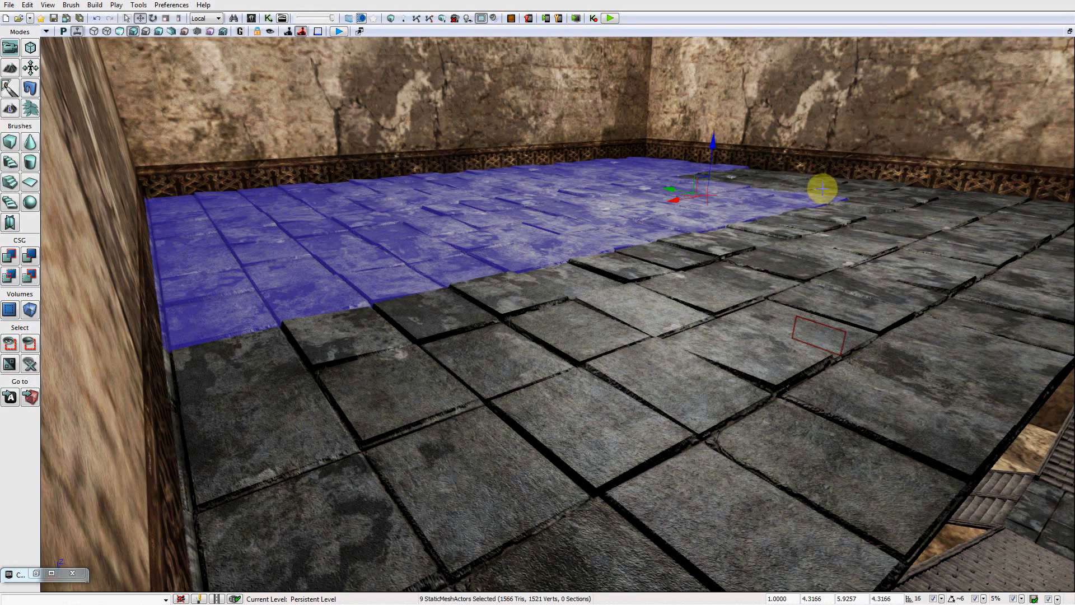
{"action": "left_click", "coordinate": [820, 187], "text": "ctrl"}
{"action": "left_click", "coordinate": [938, 208], "text": "ctrl"}
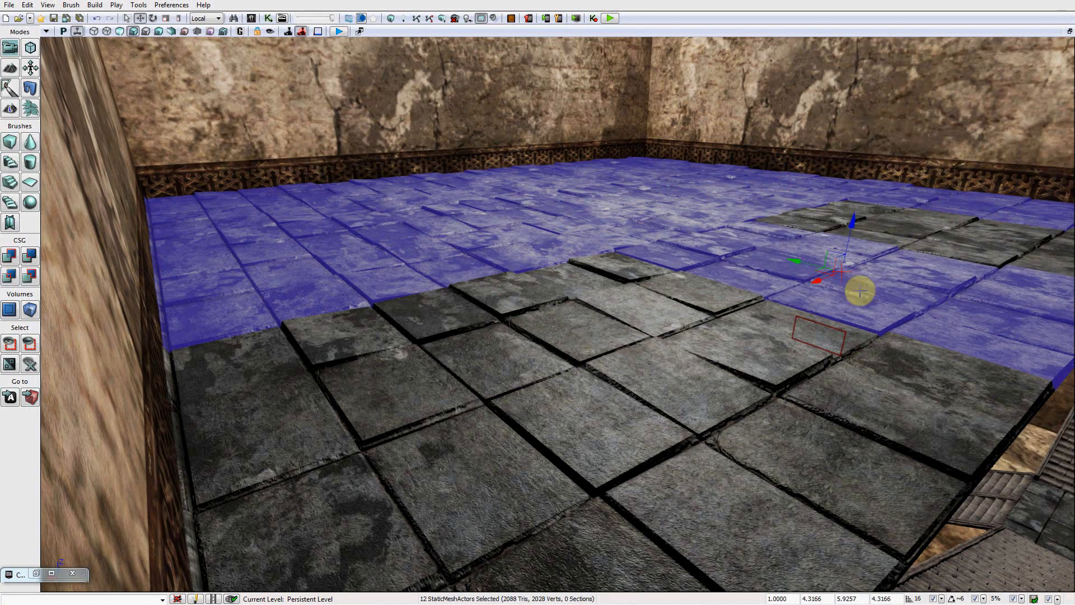
{"action": "left_click", "coordinate": [924, 232], "text": "ctrl"}
{"action": "left_click", "coordinate": [648, 364], "text": "ctrl"}
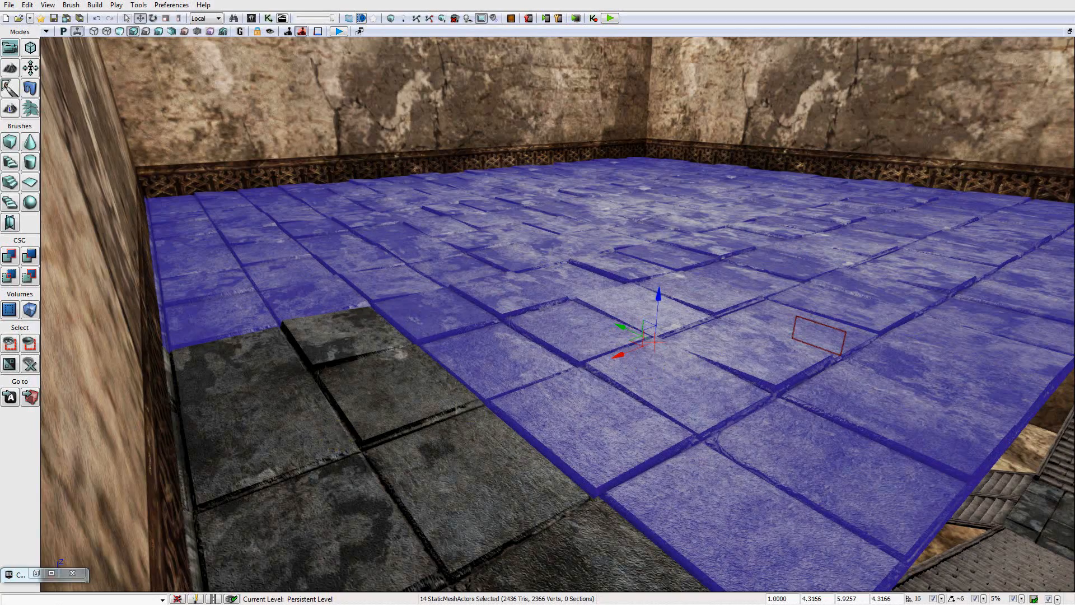
{"action": "left_click", "coordinate": [335, 436], "text": "ctrl"}
{"action": "right_click_drag", "start_coordinate": [557, 356], "coordinate": [456, 371]}
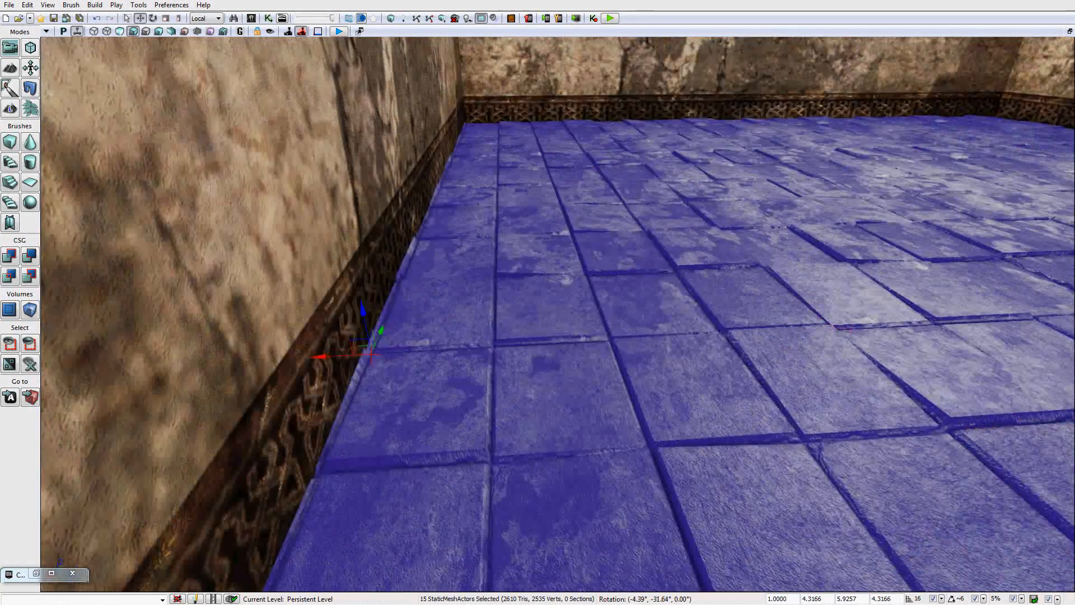
{"action": "right_click_drag", "start_coordinate": [556, 357], "coordinate": [461, 358]}
{"action": "left_click_drag", "start_coordinate": [784, 291], "coordinate": [777, 297]}
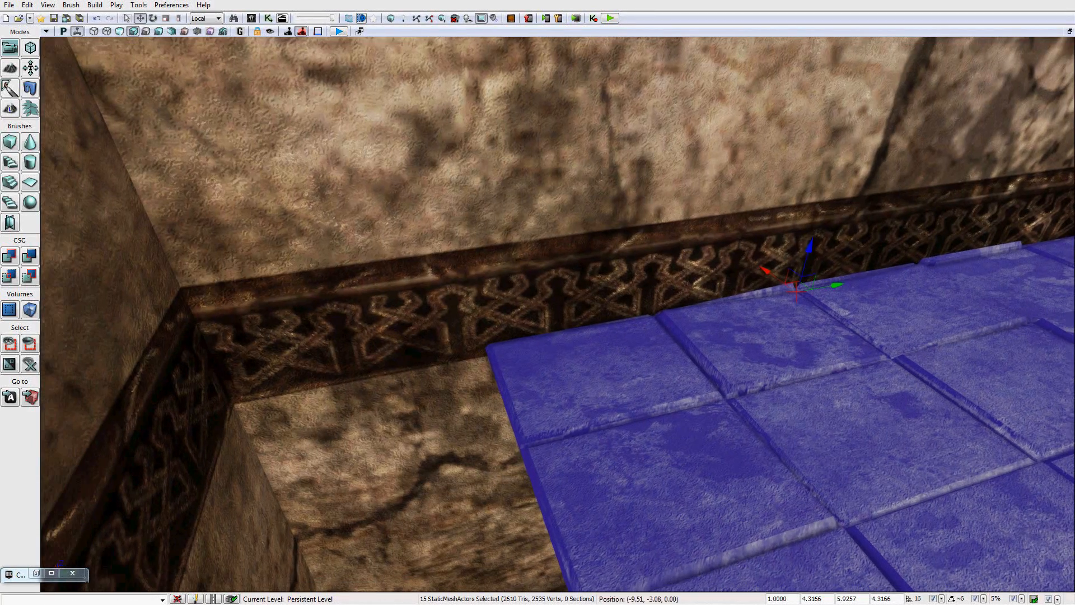
{"action": "left_click_drag", "start_coordinate": [813, 248], "coordinate": [810, 258]}
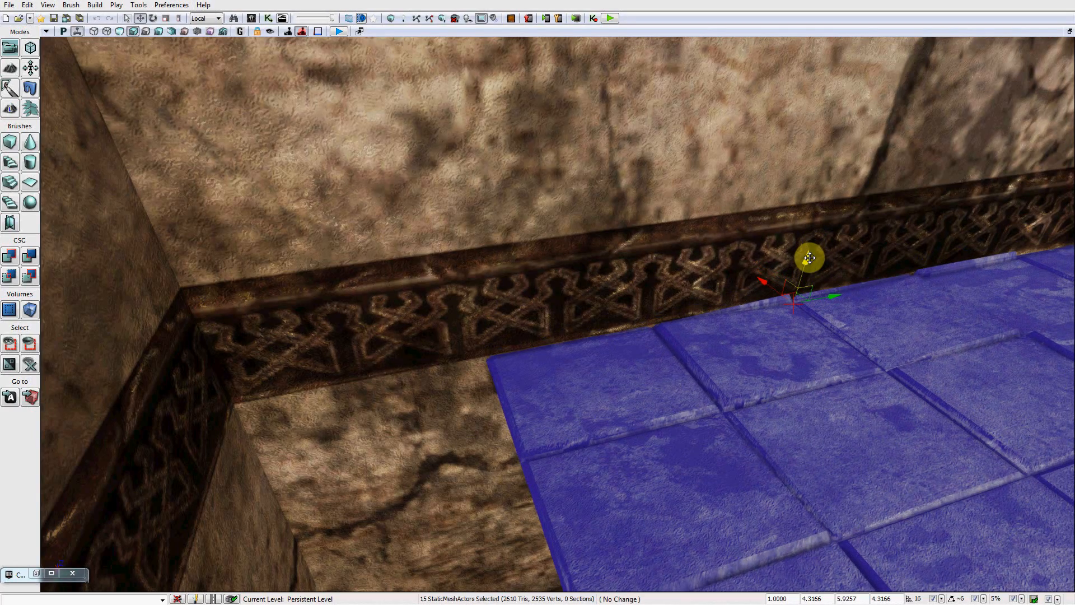
Inspect the floor's height against the wall trim and its edge beside the top of the staircase.
{"action": "right_click_drag", "start_coordinate": [978, 229], "coordinate": [1064, 215]}
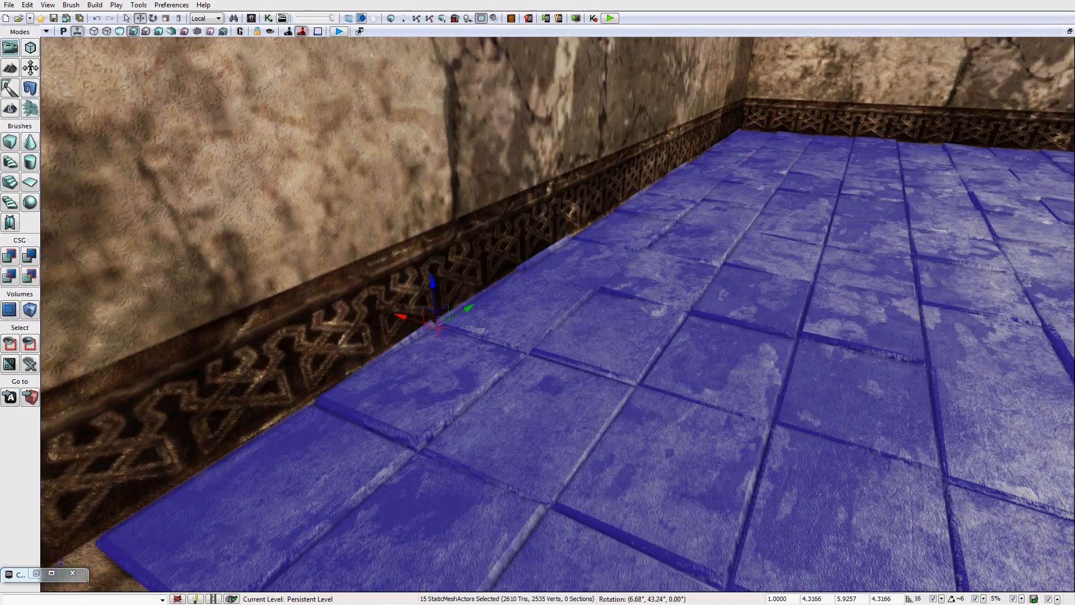
{"action": "right_click_drag", "start_coordinate": [988, 227], "coordinate": [1072, 225]}
{"action": "right_click_drag", "start_coordinate": [989, 227], "coordinate": [682, 230]}
{"action": "key", "text": "w"}
{"action": "key", "text": "d"}
{"action": "right_click_drag", "start_coordinate": [857, 225], "coordinate": [888, 170]}
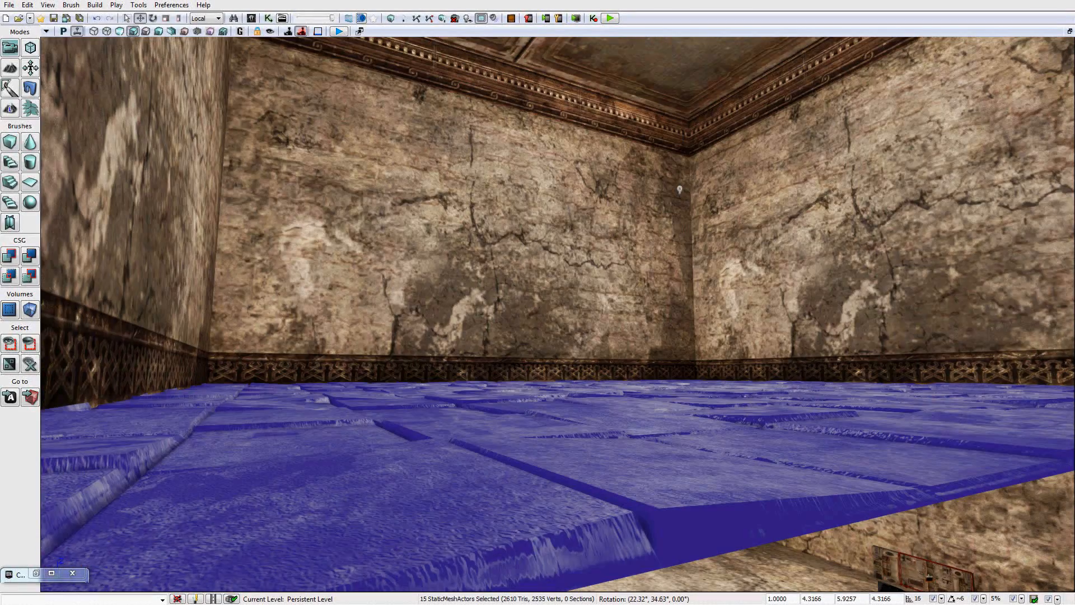
{"action": "right_click_drag", "start_coordinate": [679, 189], "coordinate": [329, 497]}
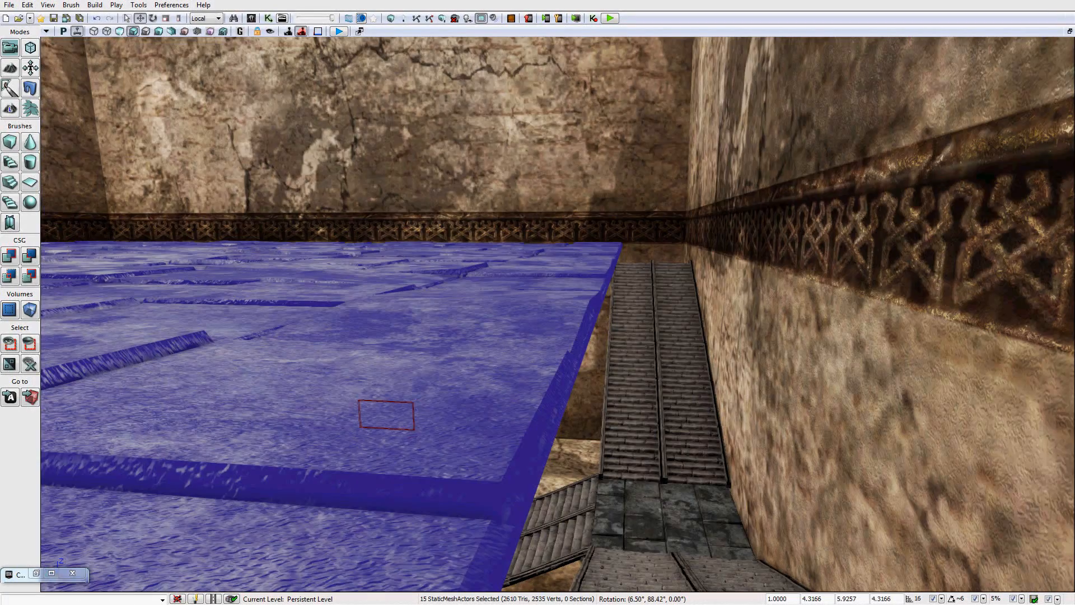
{"action": "right_click_drag", "start_coordinate": [557, 314], "coordinate": [207, 250]}
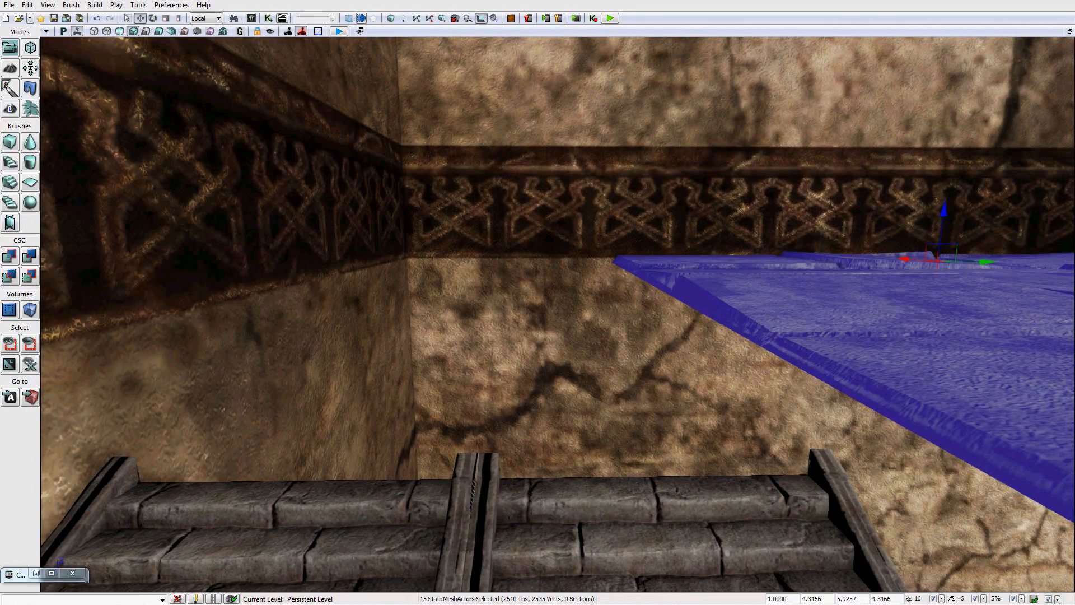
{"action": "right_click_drag", "start_coordinate": [591, 323], "coordinate": [591, 434]}
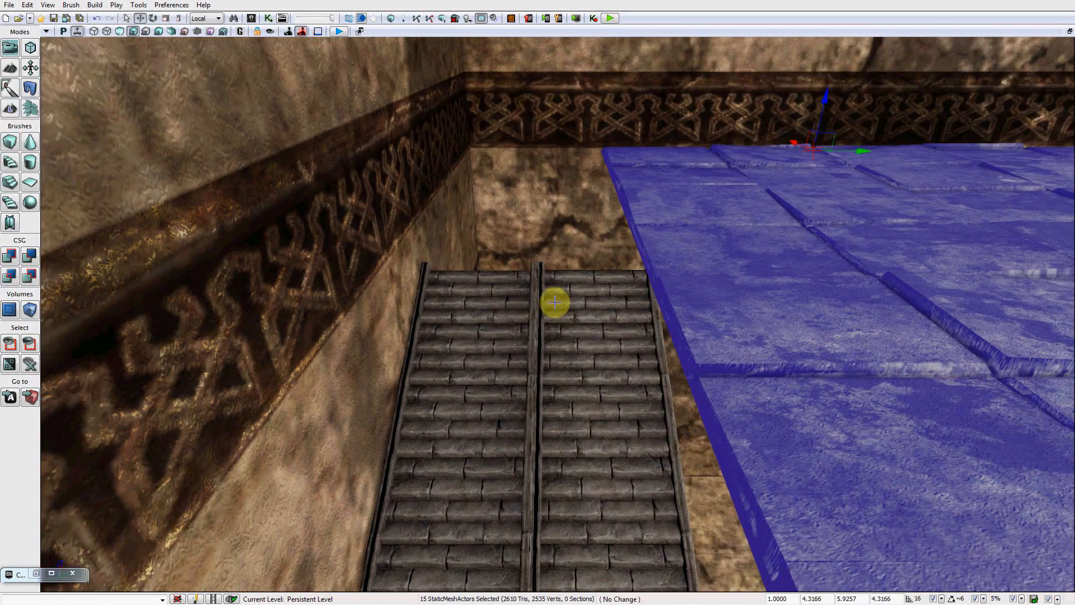
Ungroup the staircase meshes, then duplicate the two uppermost stair sections and place the copies at the top to extend both flights.
{"action": "left_click", "coordinate": [560, 301]}
{"action": "right_click", "coordinate": [533, 365]}
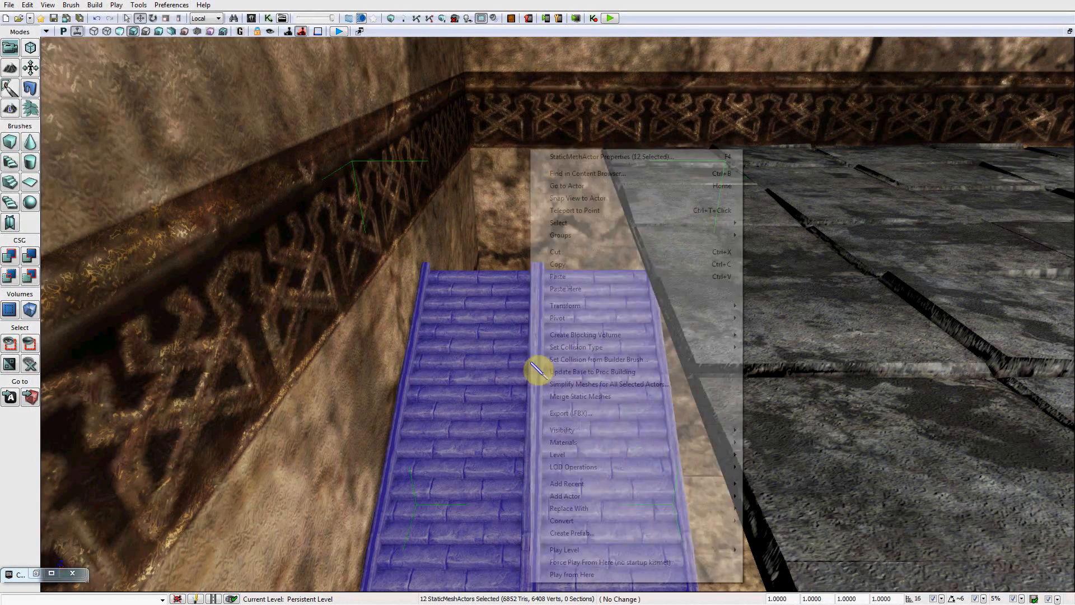
{"action": "mouse_move", "coordinate": [606, 239]}
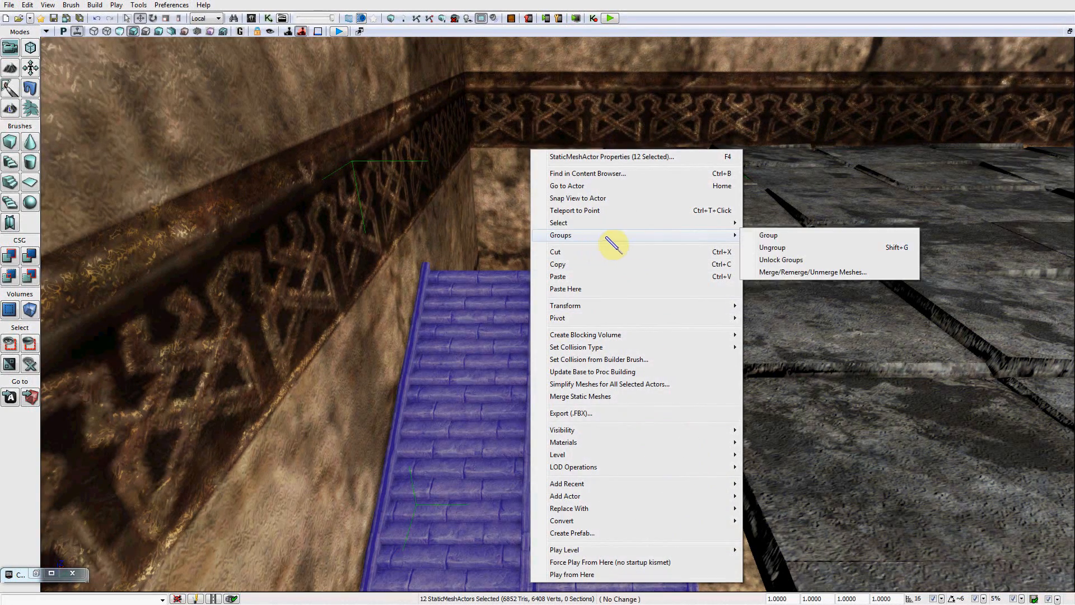
{"action": "left_click", "coordinate": [773, 248]}
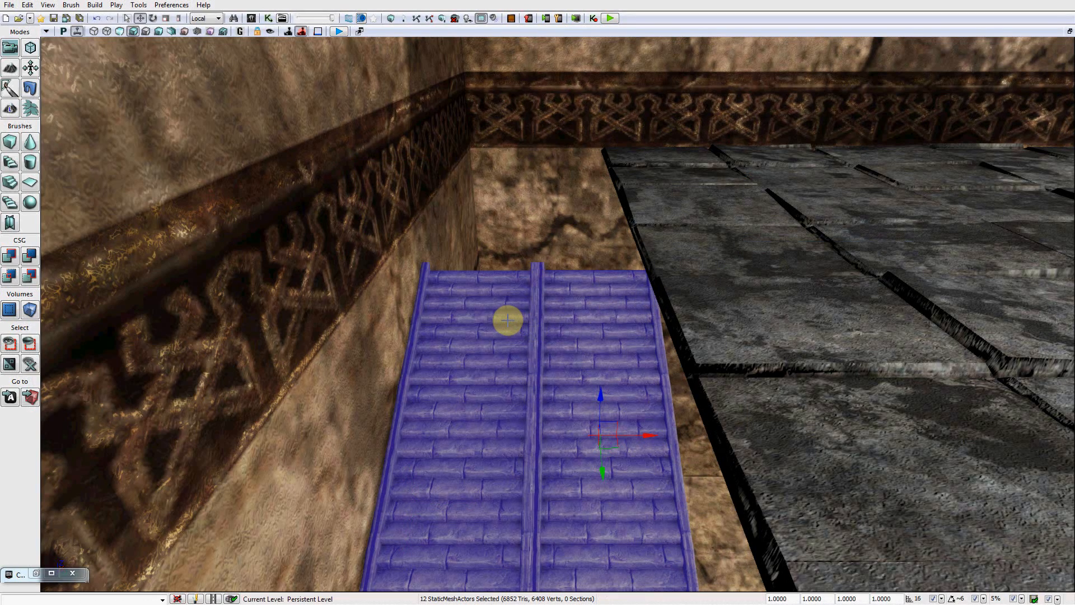
{"action": "left_click", "coordinate": [508, 320]}
{"action": "left_click", "coordinate": [588, 311], "text": "ctrl"}
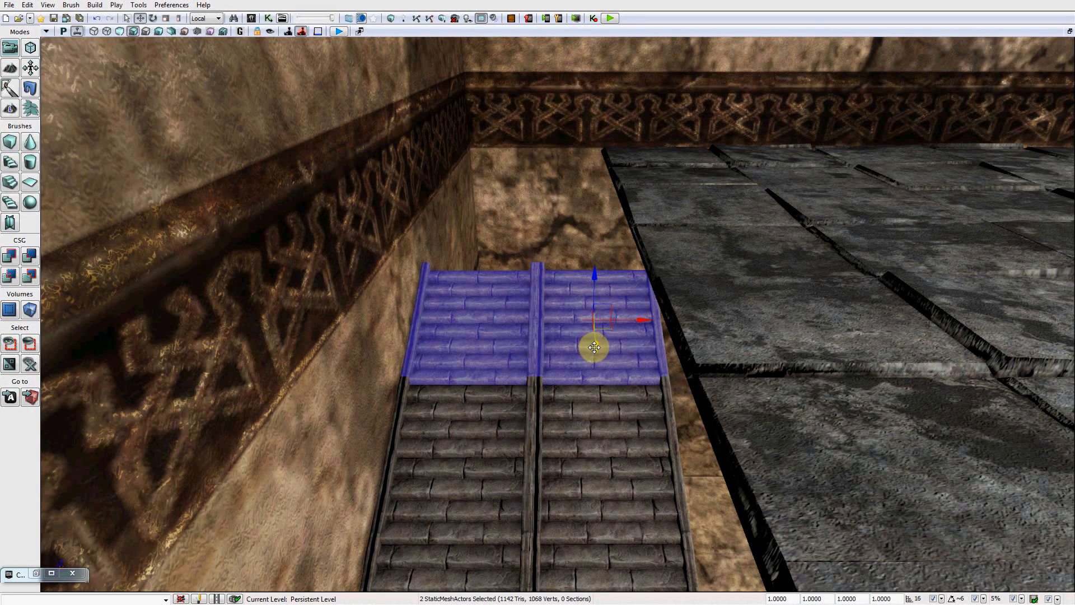
{"action": "left_click_drag", "start_coordinate": [594, 347], "coordinate": [592, 176], "text": "ctrl"}
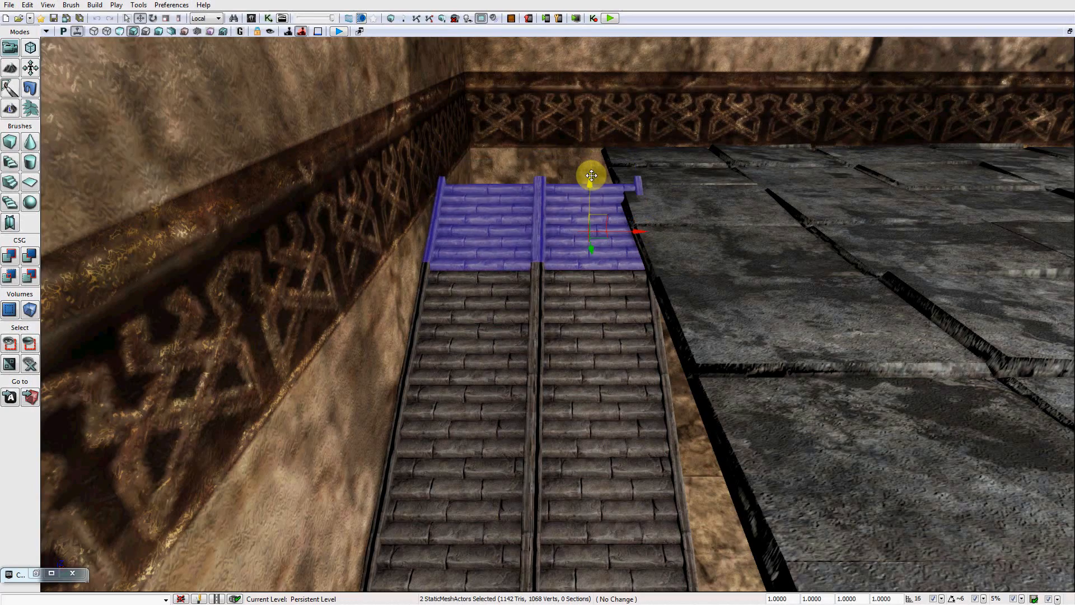
Examine from above how the extended staircase lines up with the floor edge, the side wall and the wall trim.
{"action": "key", "text": "w"}
{"action": "right_click_drag", "start_coordinate": [688, 211], "coordinate": [691, 240]}
{"action": "key", "text": "s"}
{"action": "key", "text": "d"}
{"action": "left_click_drag", "start_coordinate": [677, 263], "coordinate": [641, 413]}
{"action": "right_click_drag", "start_coordinate": [642, 413], "coordinate": [521, 269]}
{"action": "key", "text": "a"}
{"action": "key", "text": "d"}
{"action": "key", "text": "s"}
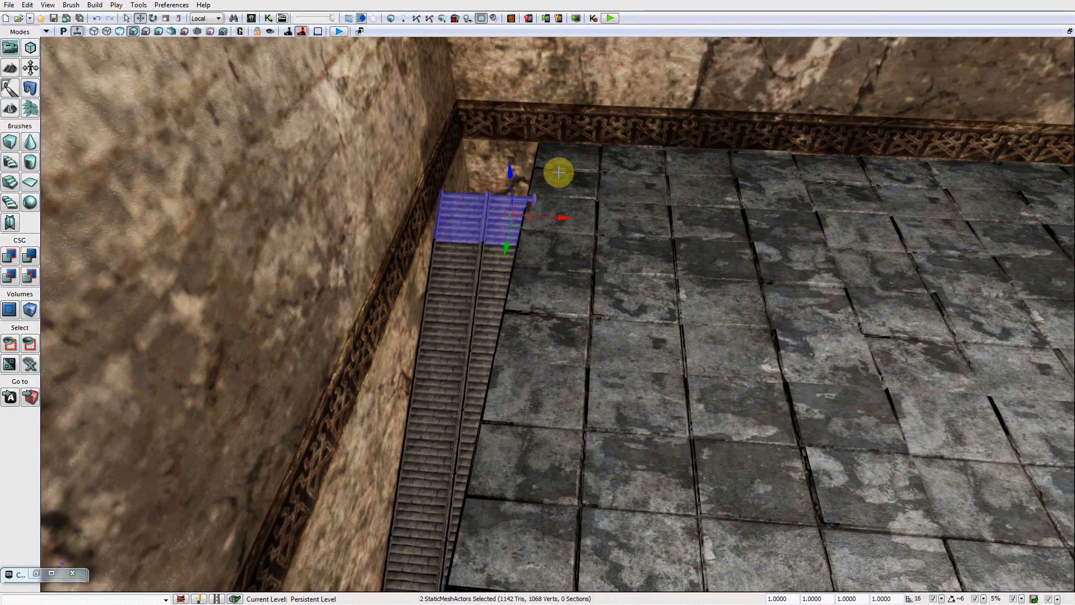
{"action": "key", "text": "Left"}
{"action": "key", "text": "Left"}
{"action": "key", "text": "Left"}
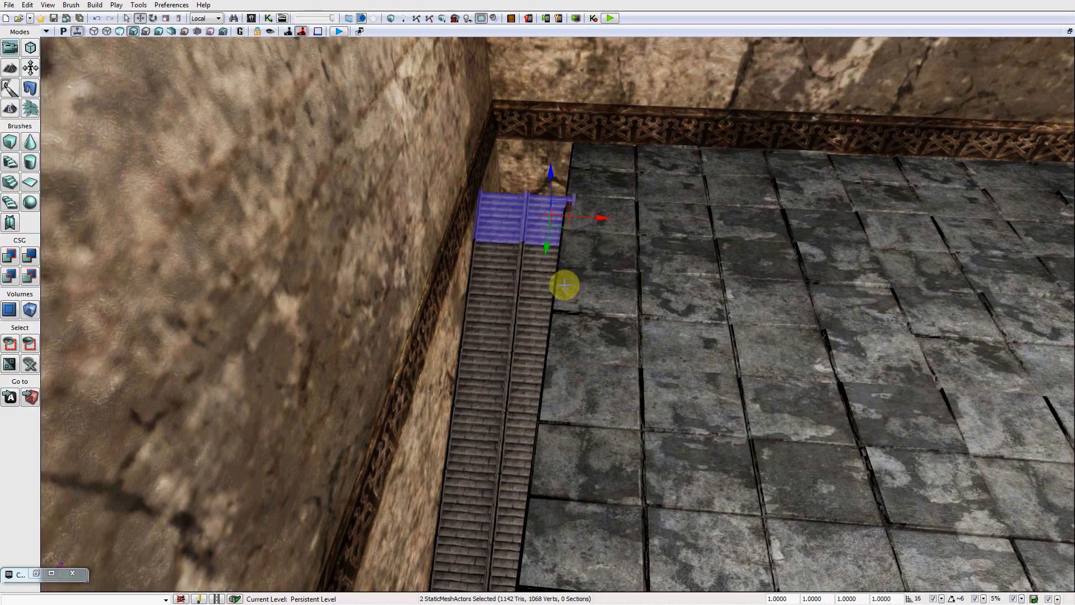
Select the row of five floor tile pieces that runs along the staircase.
{"action": "left_click", "coordinate": [616, 168]}
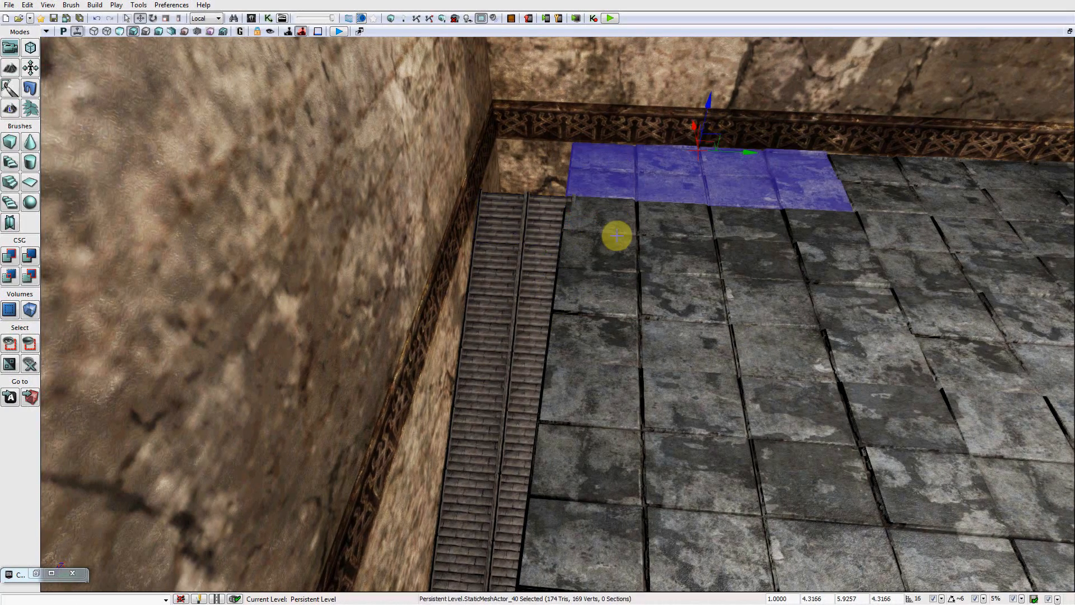
{"action": "left_click", "coordinate": [617, 236], "text": "ctrl"}
{"action": "left_click", "coordinate": [593, 414], "text": "ctrl"}
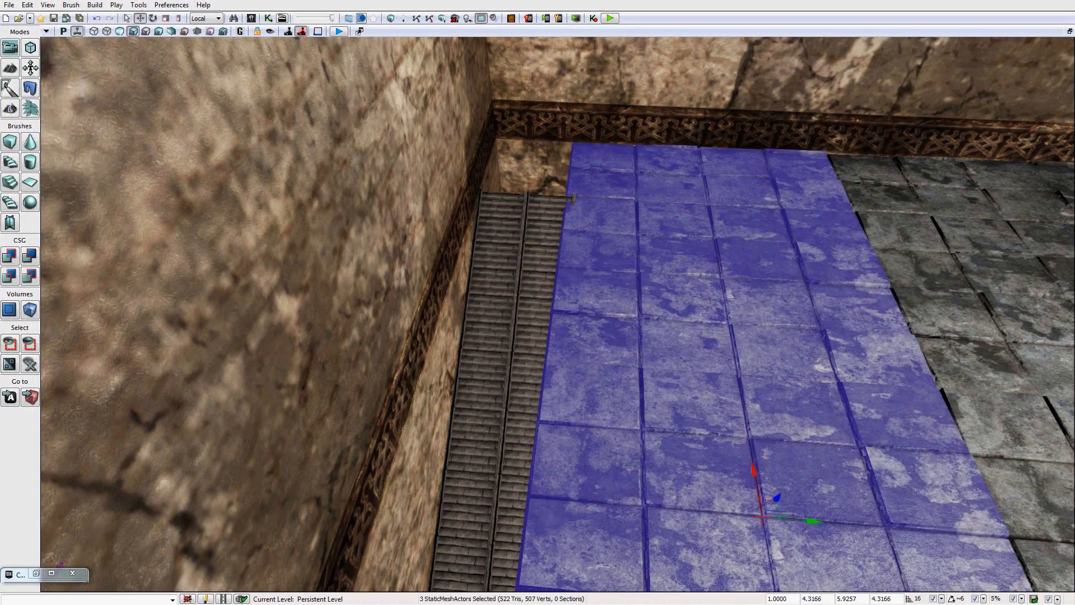
{"action": "right_click_drag", "start_coordinate": [501, 479], "coordinate": [268, 583]}
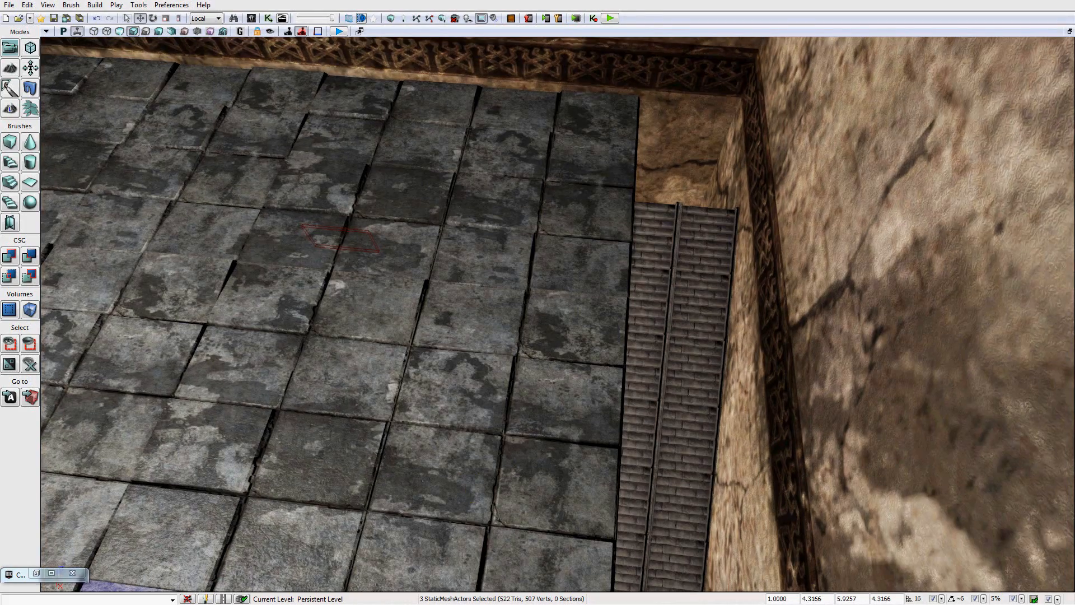
{"action": "right_click_drag", "start_coordinate": [516, 492], "coordinate": [506, 543]}
{"action": "left_click", "coordinate": [577, 255], "text": "ctrl"}
{"action": "mouse_move", "coordinate": [623, 134]}
{"action": "right_mouse_down"}
{"action": "mouse_move", "coordinate": [633, 84]}
{"action": "mouse_move", "coordinate": [605, 143]}
{"action": "right_mouse_up"}
{"action": "left_click", "coordinate": [576, 257], "text": "ctrl"}
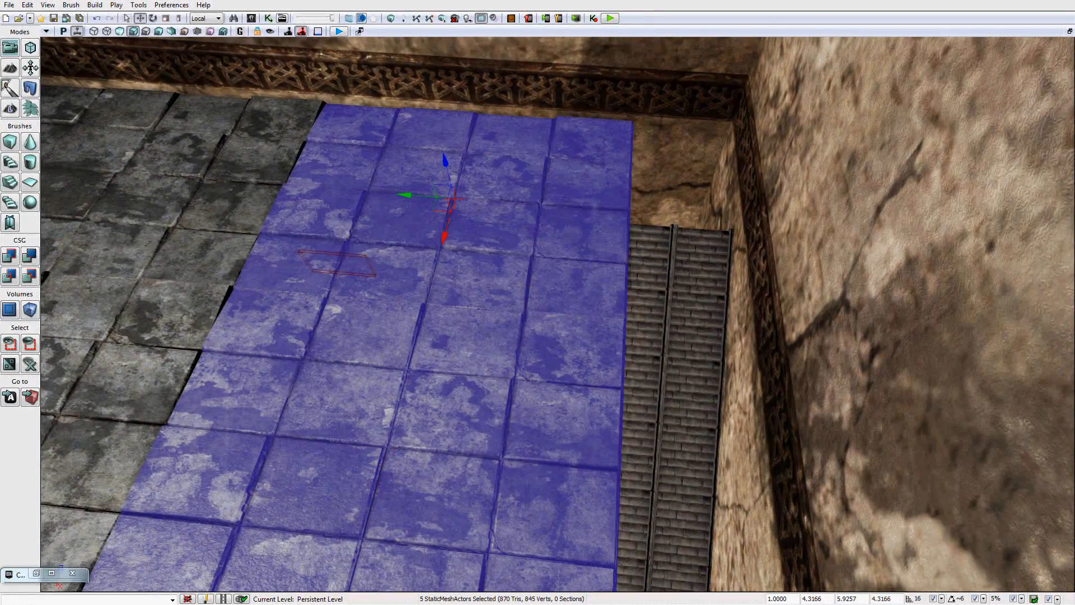
Add the remaining ten floor tile pieces across the room to the selection.
{"action": "right_click_drag", "start_coordinate": [576, 257], "coordinate": [404, 235]}
{"action": "right_click_drag", "start_coordinate": [497, 301], "coordinate": [476, 302]}
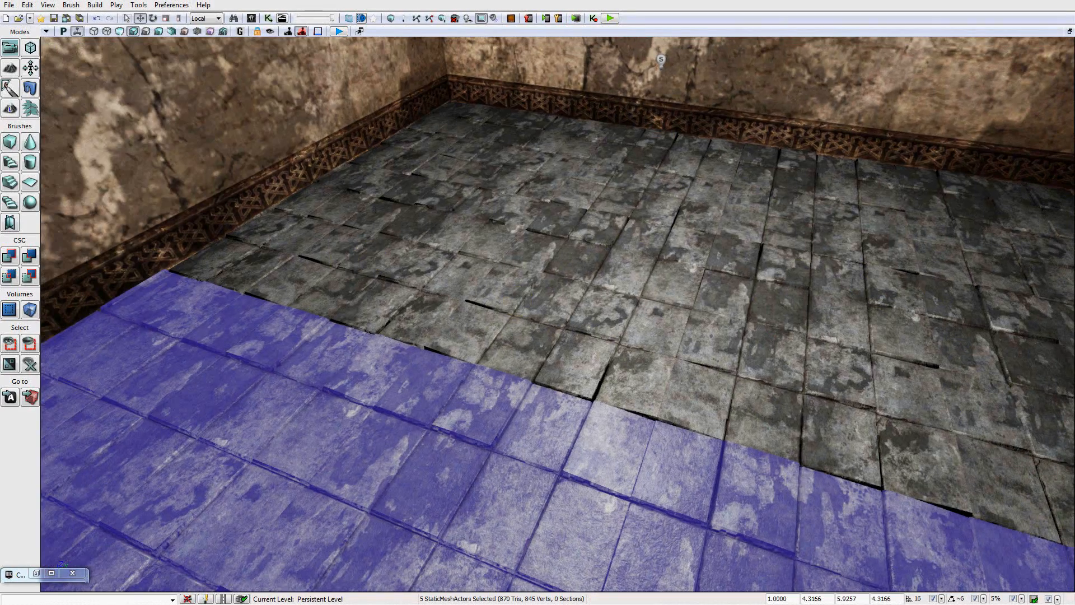
{"action": "left_click", "coordinate": [457, 166], "text": "ctrl"}
{"action": "left_click", "coordinate": [456, 150], "text": "ctrl"}
{"action": "left_click", "coordinate": [296, 219], "text": "ctrl"}
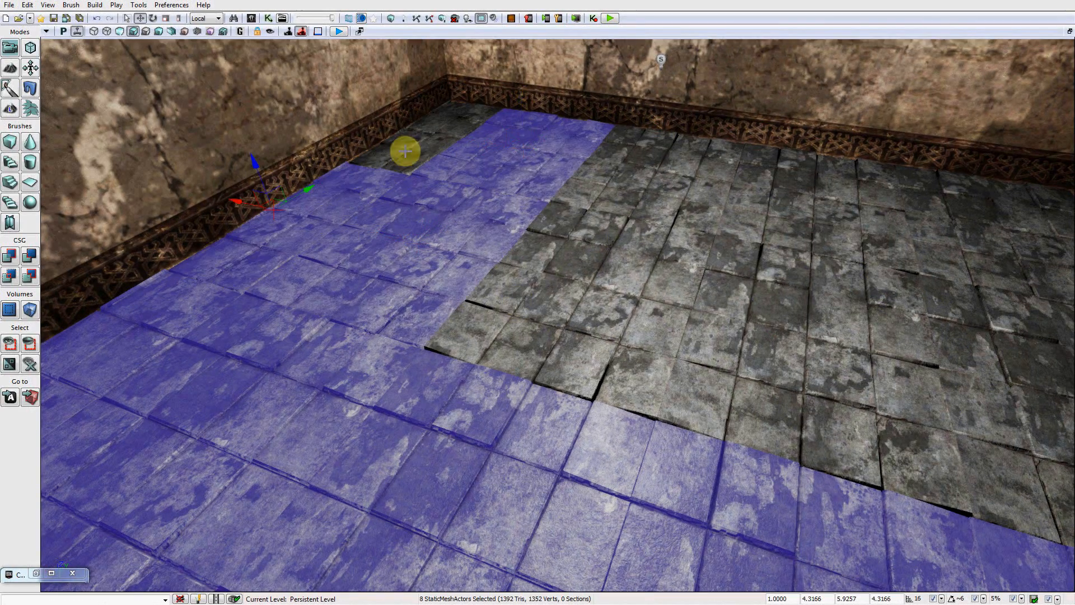
{"action": "left_click", "coordinate": [403, 149], "text": "ctrl"}
{"action": "left_click", "coordinate": [659, 191], "text": "ctrl"}
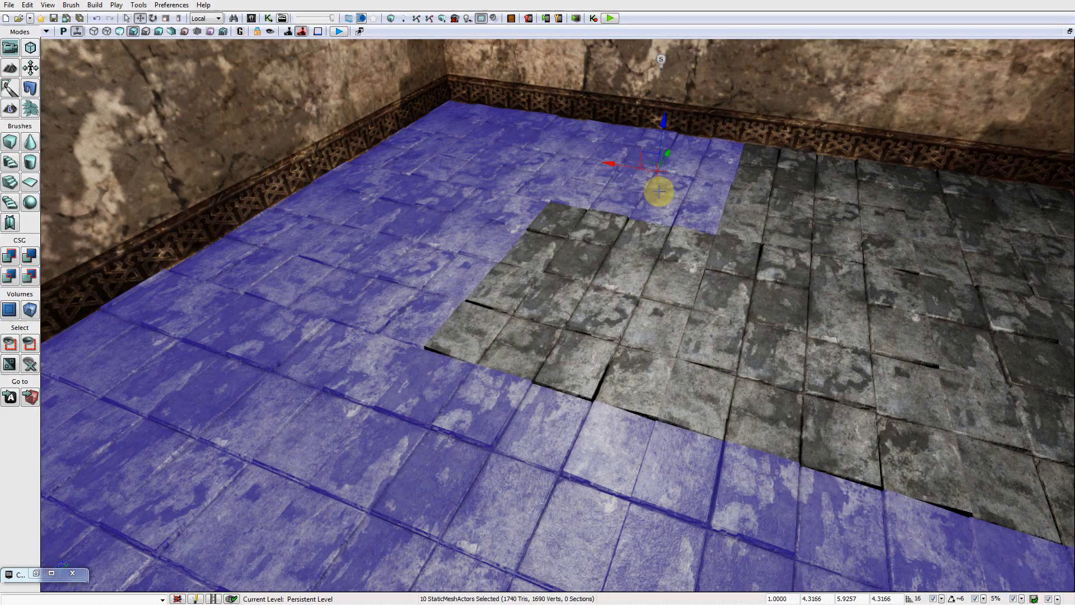
{"action": "left_click", "coordinate": [596, 305], "text": "ctrl"}
{"action": "left_click", "coordinate": [840, 199], "text": "ctrl"}
{"action": "left_click", "coordinate": [826, 325], "text": "ctrl"}
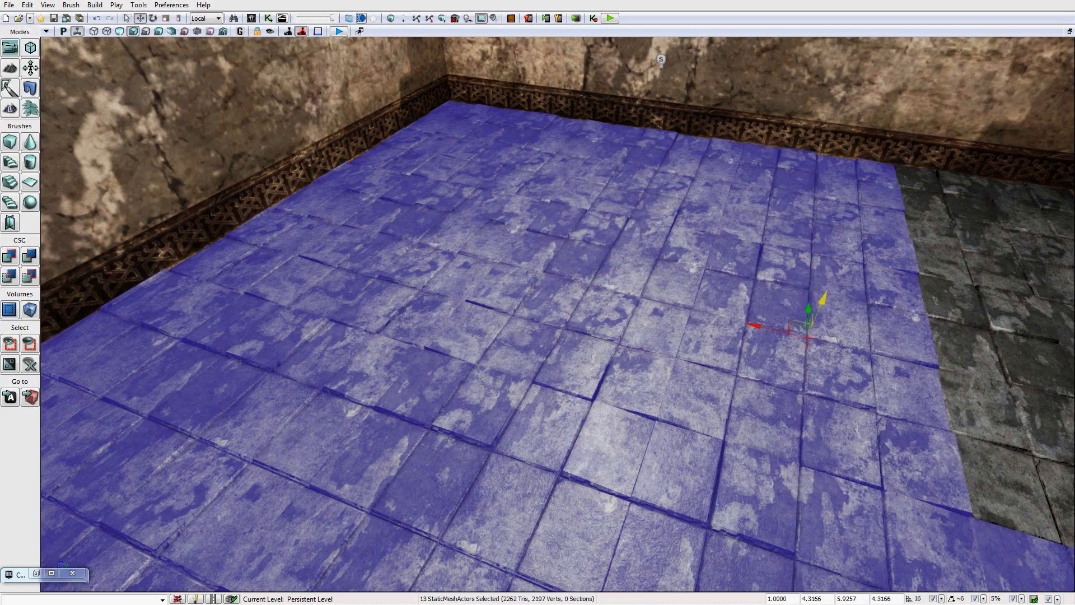
{"action": "right_click_drag", "start_coordinate": [819, 304], "coordinate": [896, 265]}
{"action": "left_click", "coordinate": [713, 295], "text": "ctrl"}
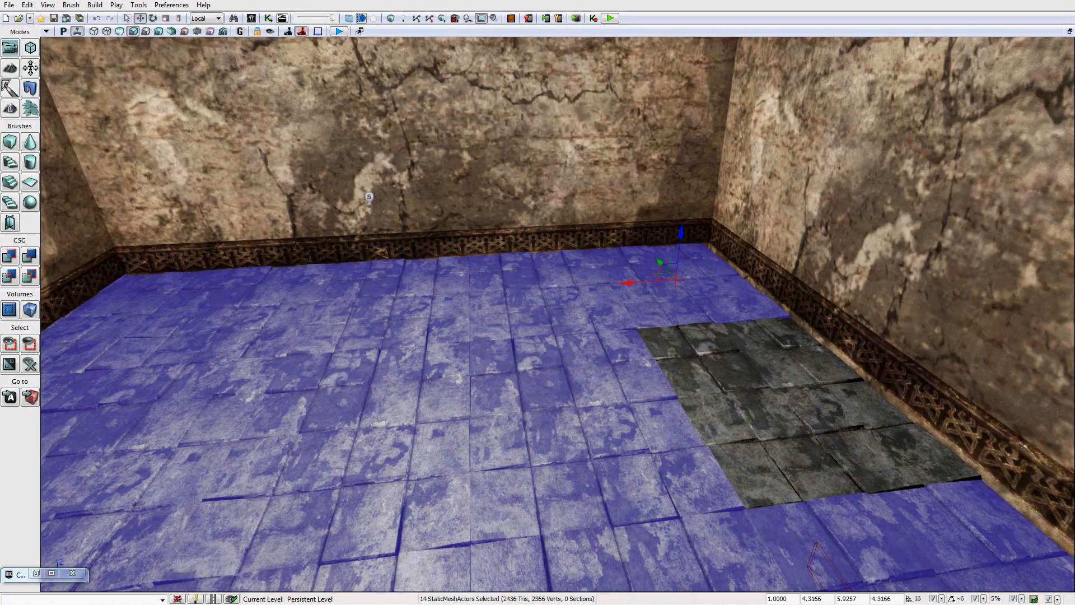
{"action": "left_click", "coordinate": [716, 389], "text": "ctrl"}
{"action": "right_click_drag", "start_coordinate": [553, 360], "coordinate": [603, 367]}
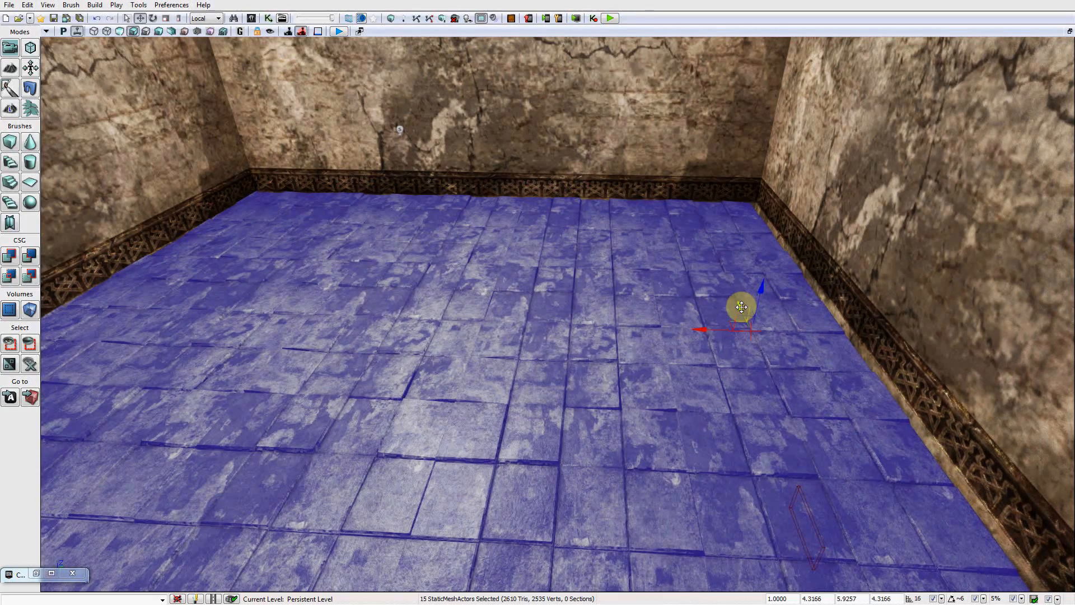
Shift the fifteen selected floor pieces slightly along the Y axis, checking their edges against the walls and the staircase.
{"action": "right_click_drag", "start_coordinate": [544, 289], "coordinate": [442, 302]}
{"action": "right_click_drag", "start_coordinate": [515, 290], "coordinate": [716, 201]}
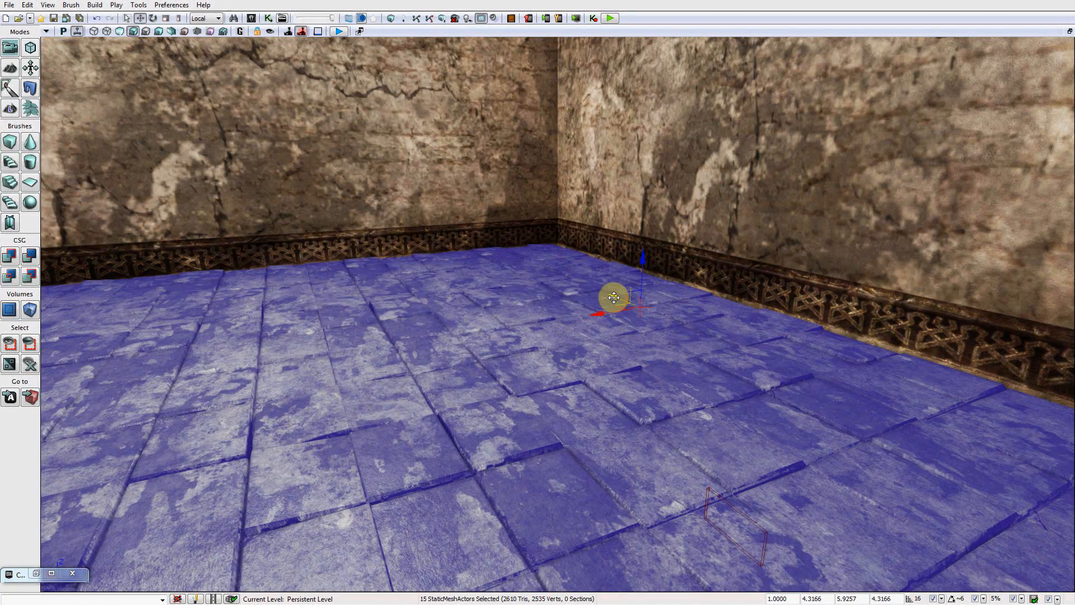
{"action": "right_click_drag", "start_coordinate": [589, 298], "coordinate": [476, 309]}
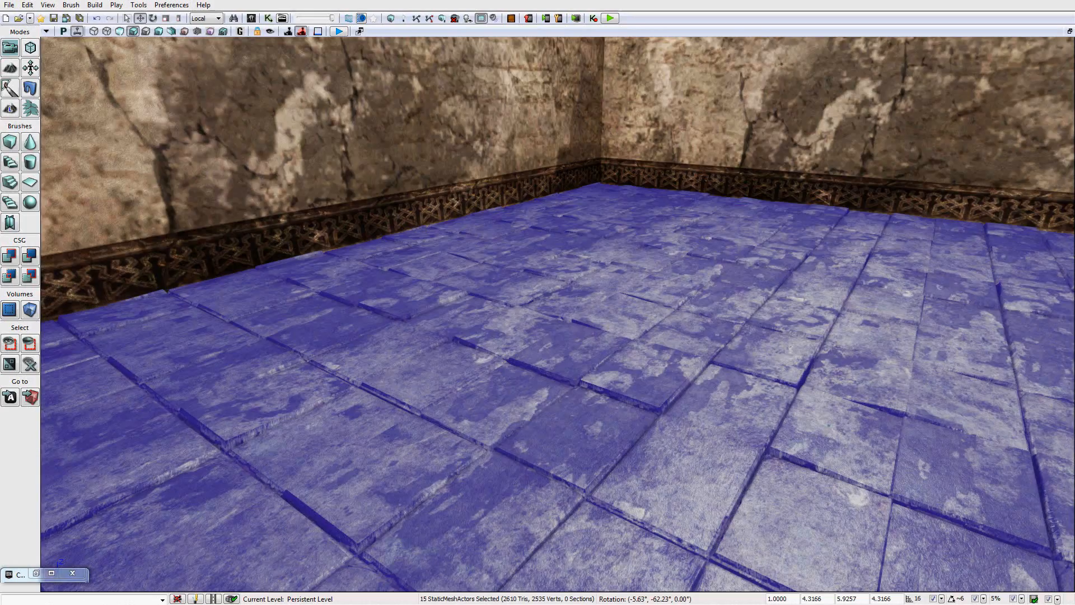
{"action": "right_click_drag", "start_coordinate": [582, 317], "coordinate": [677, 290]}
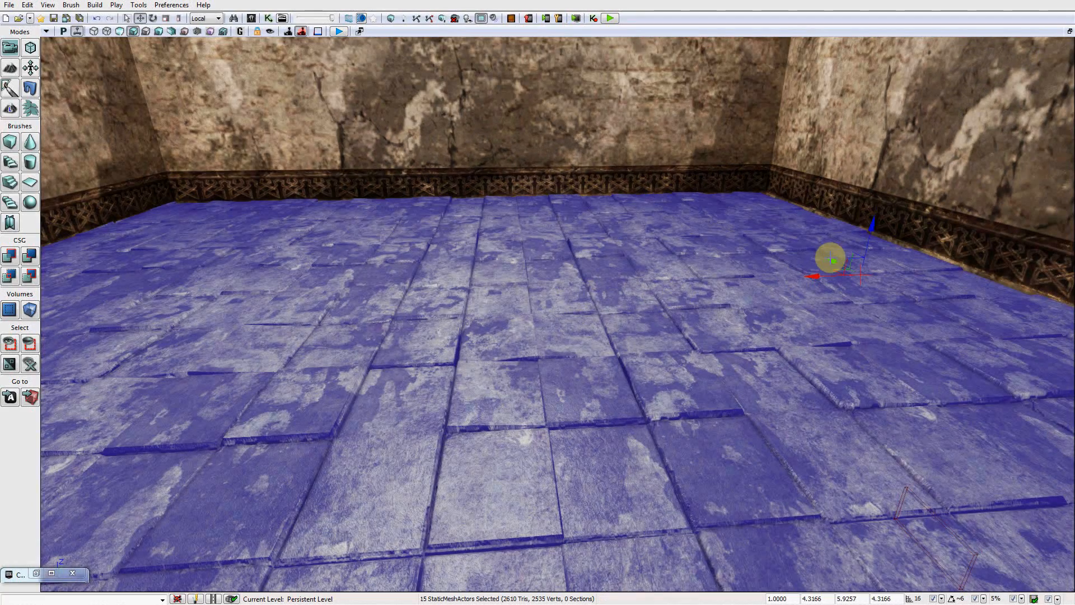
{"action": "right_click_drag", "start_coordinate": [720, 259], "coordinate": [566, 271]}
{"action": "right_click_drag", "start_coordinate": [627, 297], "coordinate": [655, 288]}
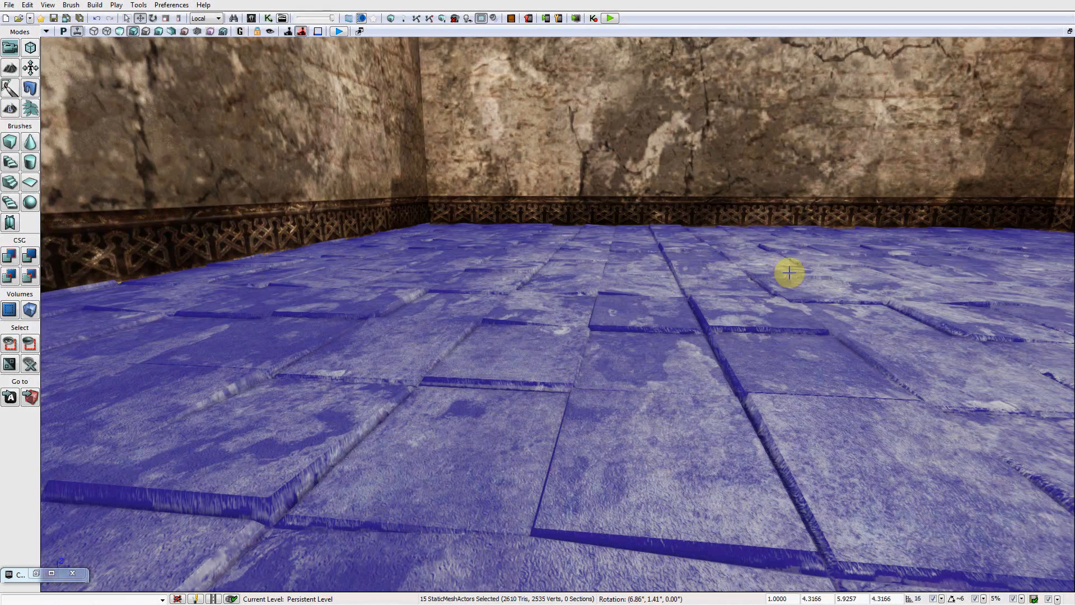
{"action": "left_click_drag", "start_coordinate": [789, 273], "coordinate": [815, 266]}
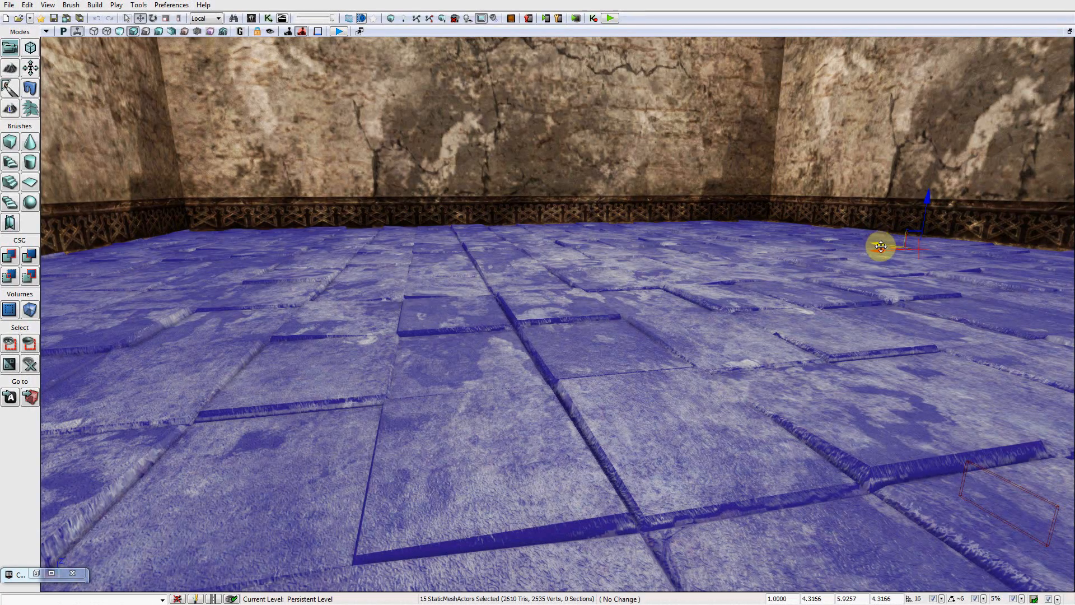
{"action": "left_click_drag", "start_coordinate": [881, 246], "coordinate": [884, 247]}
{"action": "right_click_drag", "start_coordinate": [729, 264], "coordinate": [627, 283]}
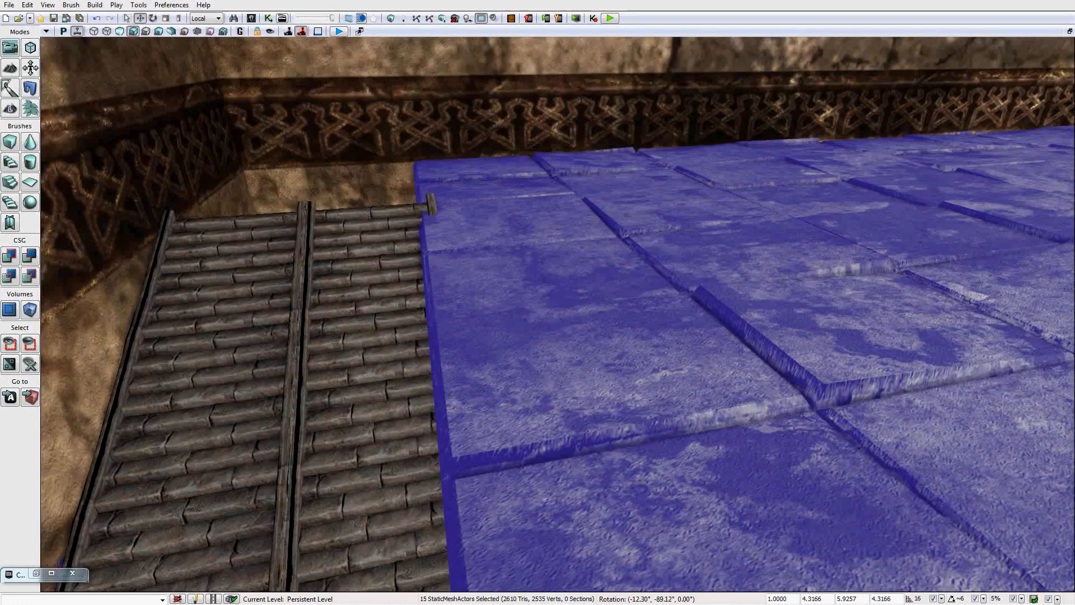
{"action": "right_click_drag", "start_coordinate": [560, 291], "coordinate": [1003, 192]}
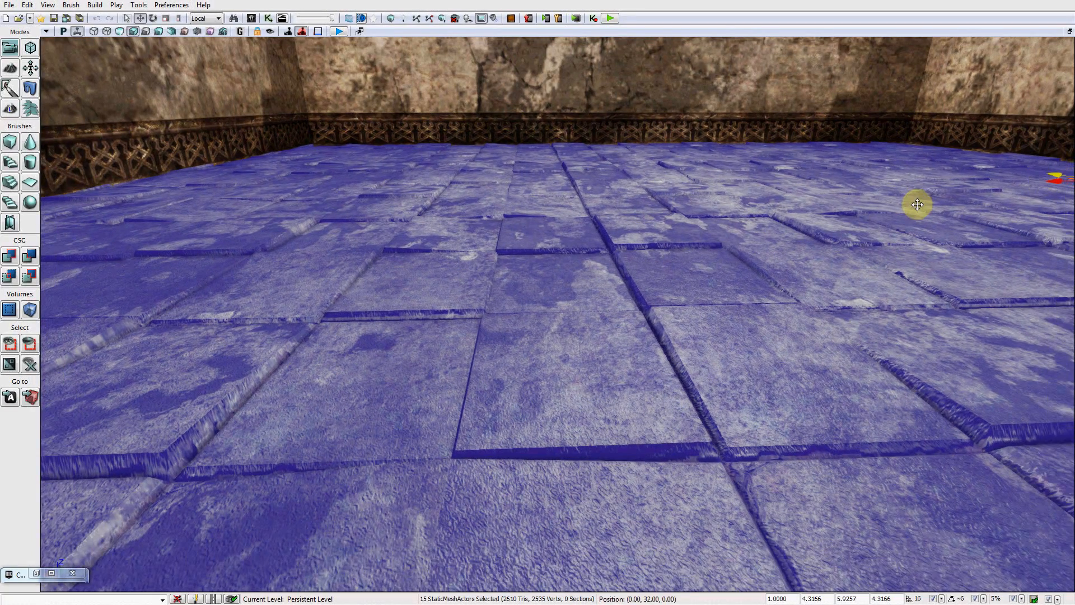
{"action": "right_click_drag", "start_coordinate": [917, 204], "coordinate": [645, 112]}
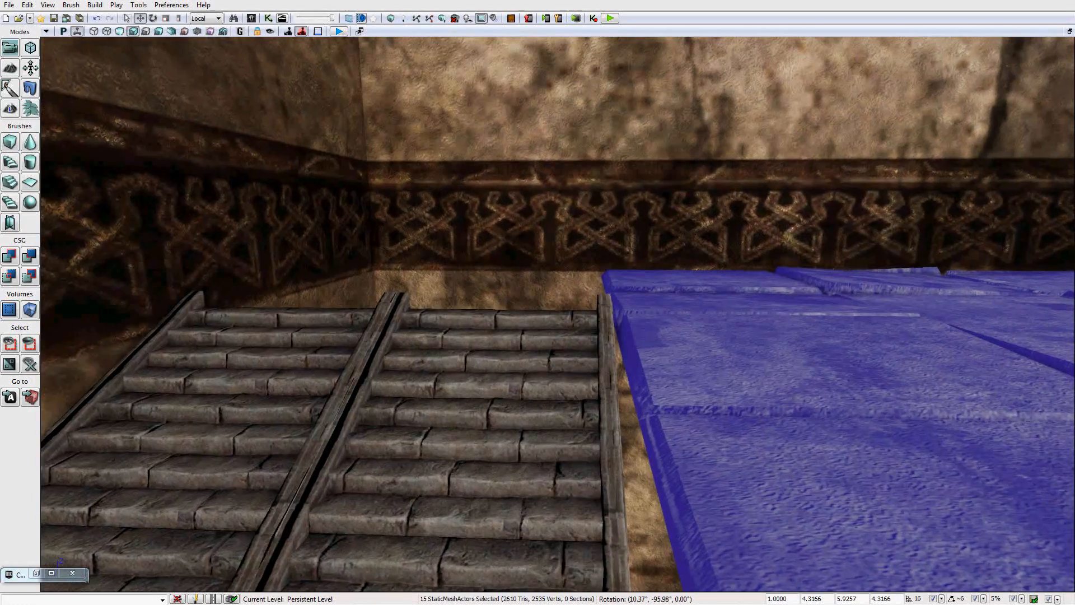
Duplicate the corner floor piece beside the staircase and move the copy into the gap between the top of the stairs and the corner walls.
{"action": "right_click_drag", "start_coordinate": [691, 178], "coordinate": [823, 236]}
{"action": "left_click", "coordinate": [668, 449]}
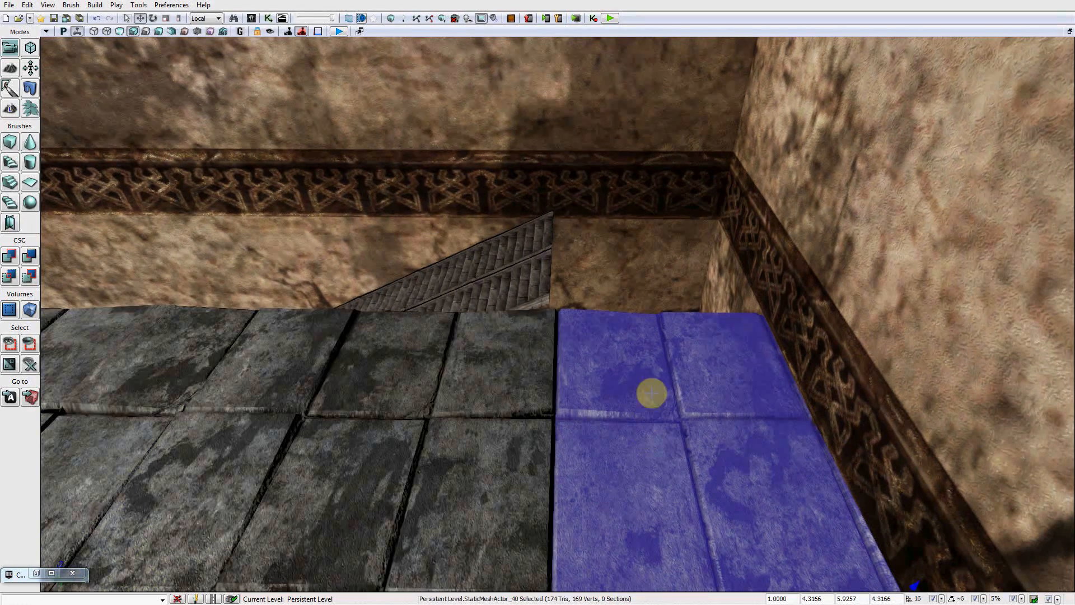
{"action": "left_click_drag", "start_coordinate": [647, 388], "coordinate": [648, 336]}
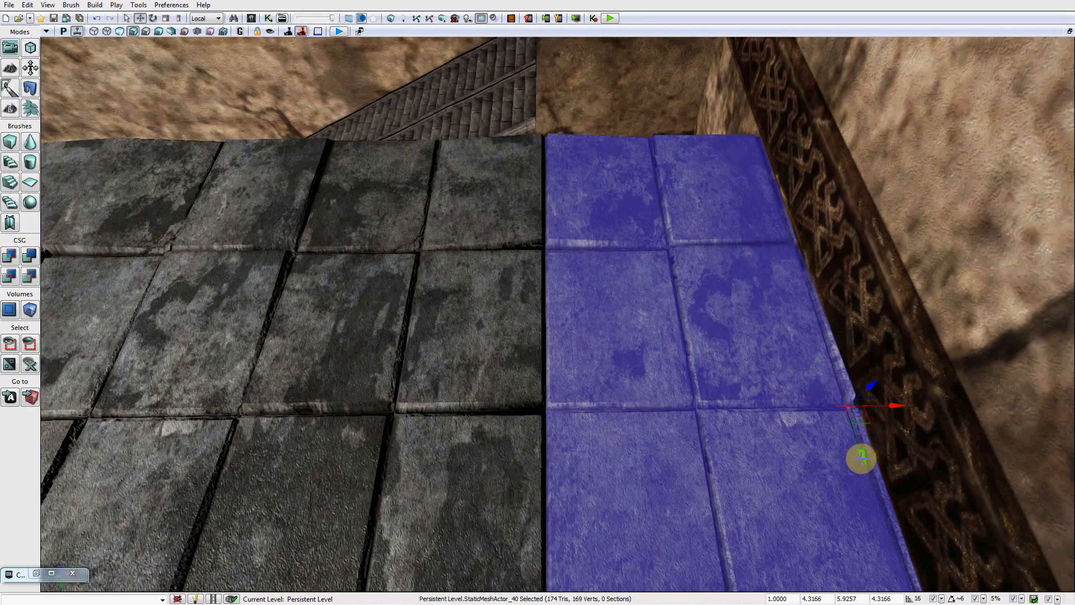
{"action": "left_click_drag", "start_coordinate": [852, 431], "coordinate": [829, 282]}
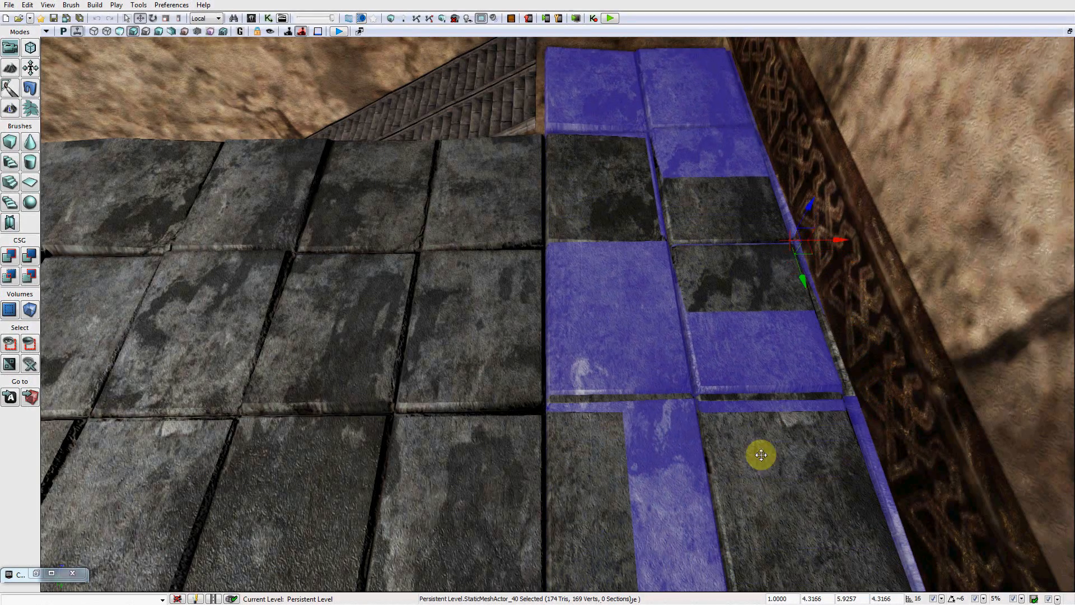
{"action": "right_click_drag", "start_coordinate": [828, 283], "coordinate": [828, 227]}
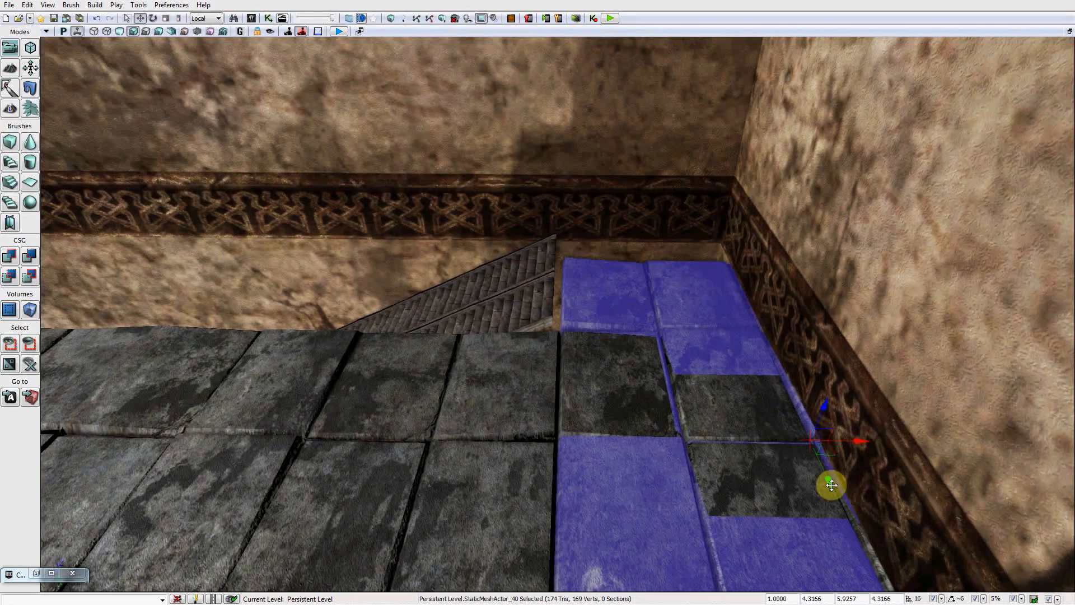
{"action": "left_click_drag", "start_coordinate": [832, 485], "coordinate": [784, 159]}
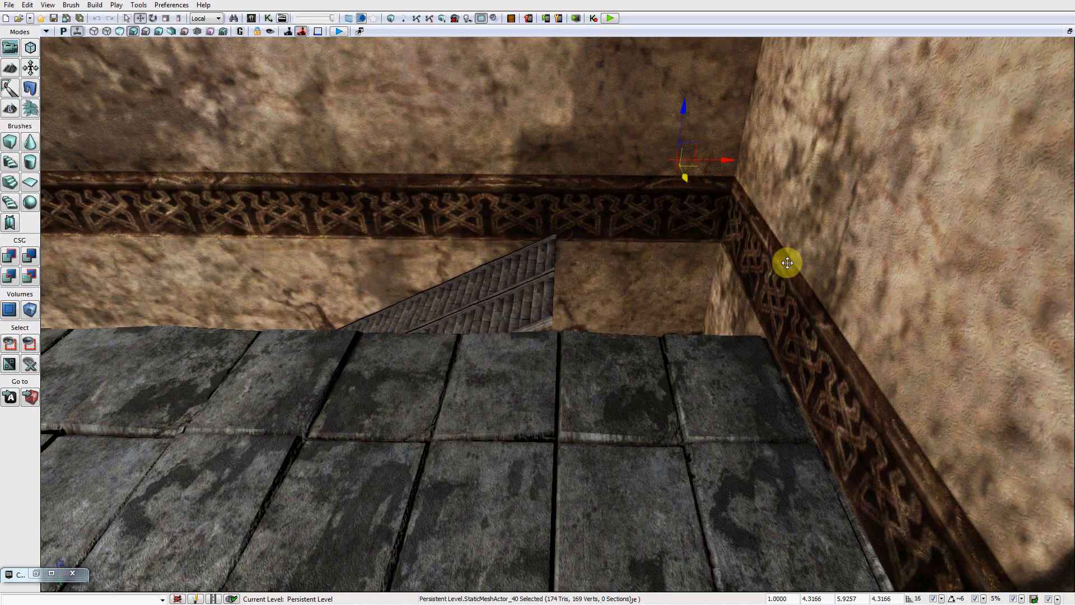
{"action": "left_click_drag", "start_coordinate": [788, 263], "coordinate": [741, 219]}
{"action": "key", "text": "w"}
{"action": "right_click_drag", "start_coordinate": [672, 291], "coordinate": [693, 273]}
{"action": "mouse_move", "coordinate": [682, 263]}
{"action": "left_mouse_down"}
{"action": "mouse_move", "coordinate": [672, 291]}
{"action": "mouse_move", "coordinate": [696, 277]}
{"action": "mouse_move", "coordinate": [655, 274]}
{"action": "mouse_move", "coordinate": [687, 271]}
{"action": "left_mouse_up"}
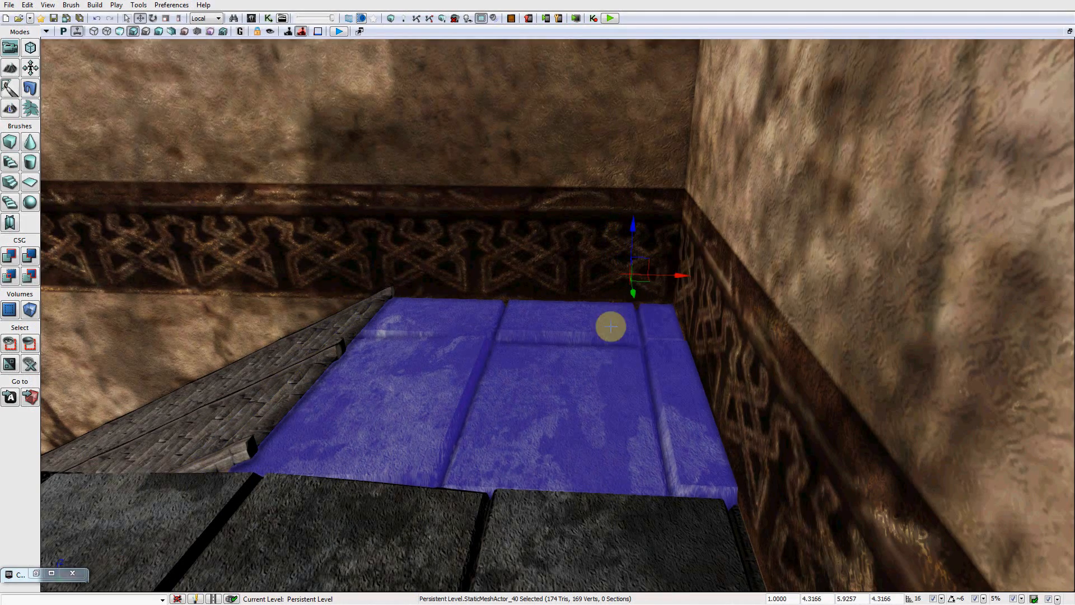
Inspect how the new landing piece meets the top steps, the adjoining floor and the walls, and check the opposite end of the stairwell.
{"action": "right_click_drag", "start_coordinate": [609, 326], "coordinate": [456, 317]}
{"action": "right_click_drag", "start_coordinate": [391, 336], "coordinate": [140, 146]}
{"action": "right_click_drag", "start_coordinate": [558, 313], "coordinate": [528, 271]}
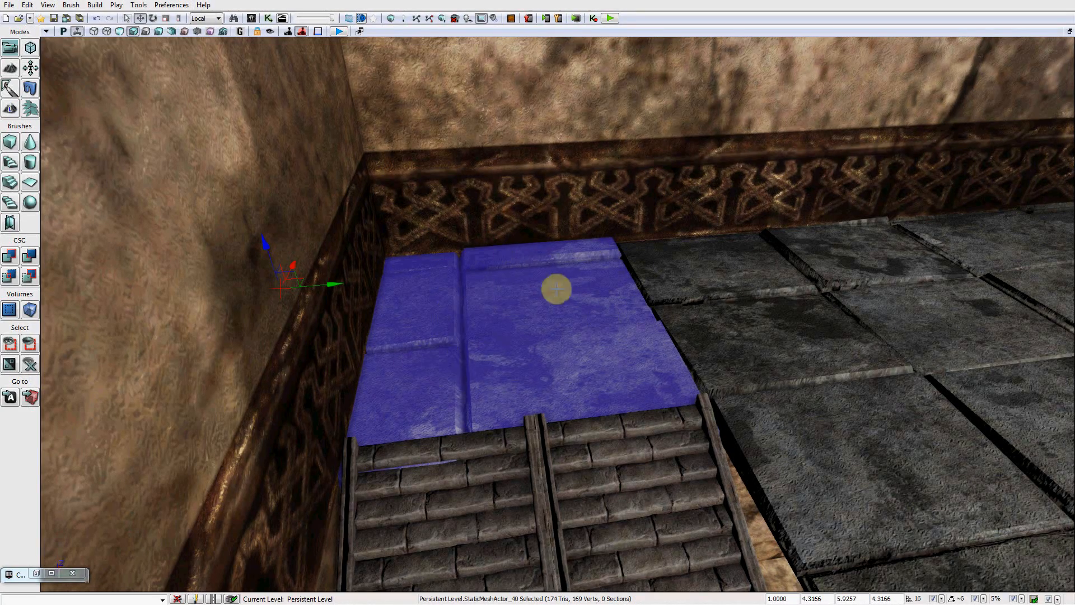
{"action": "left_click_drag", "start_coordinate": [602, 332], "coordinate": [574, 336]}
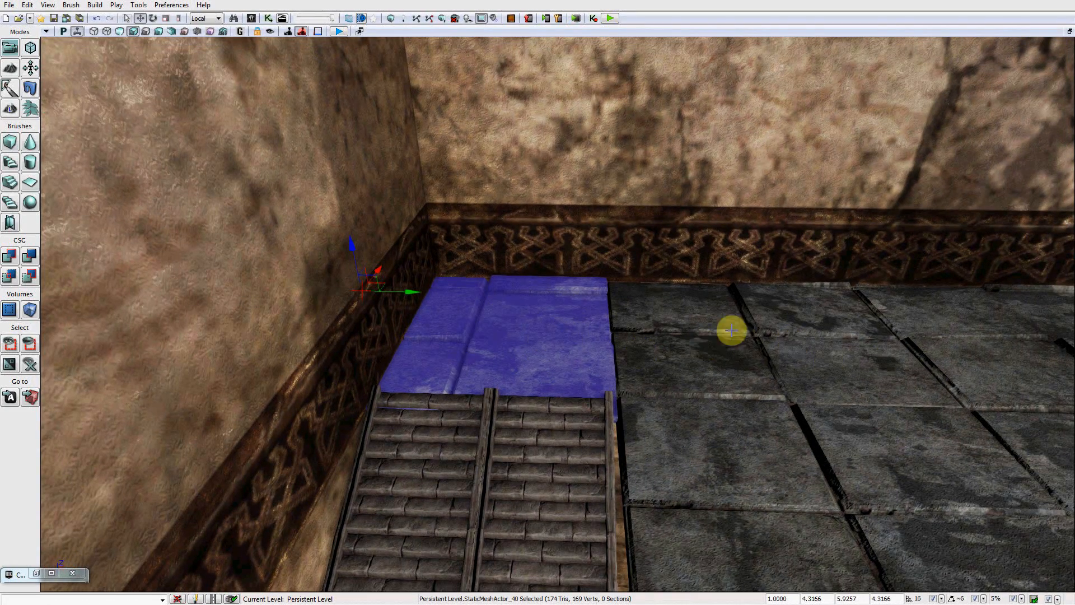
{"action": "left_click_drag", "start_coordinate": [715, 347], "coordinate": [733, 346]}
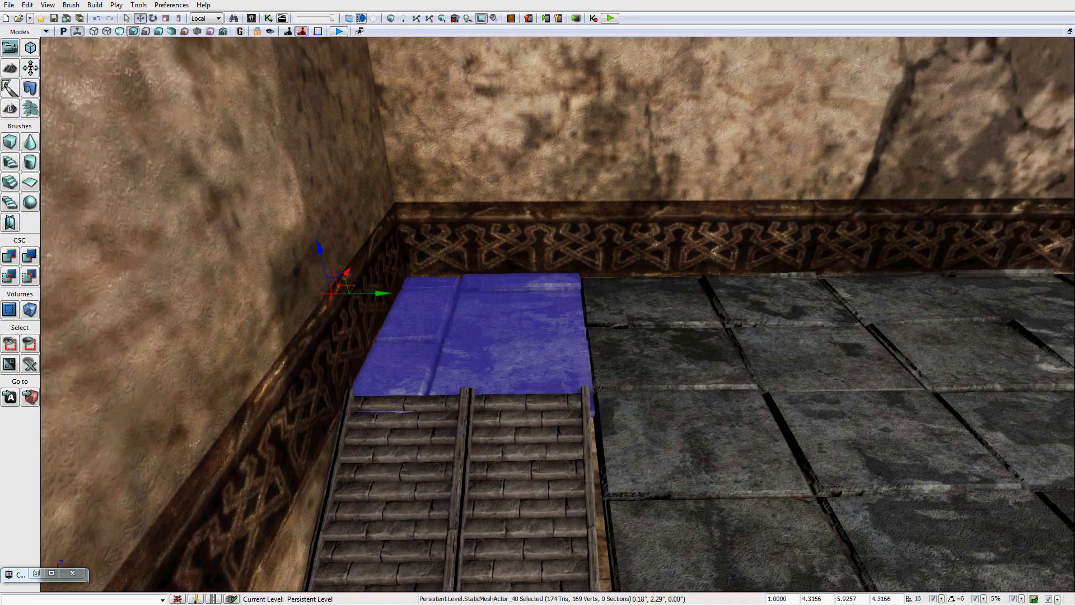
{"action": "right_click_drag", "start_coordinate": [734, 346], "coordinate": [1008, 336]}
{"action": "left_click_drag", "start_coordinate": [876, 406], "coordinate": [587, 267]}
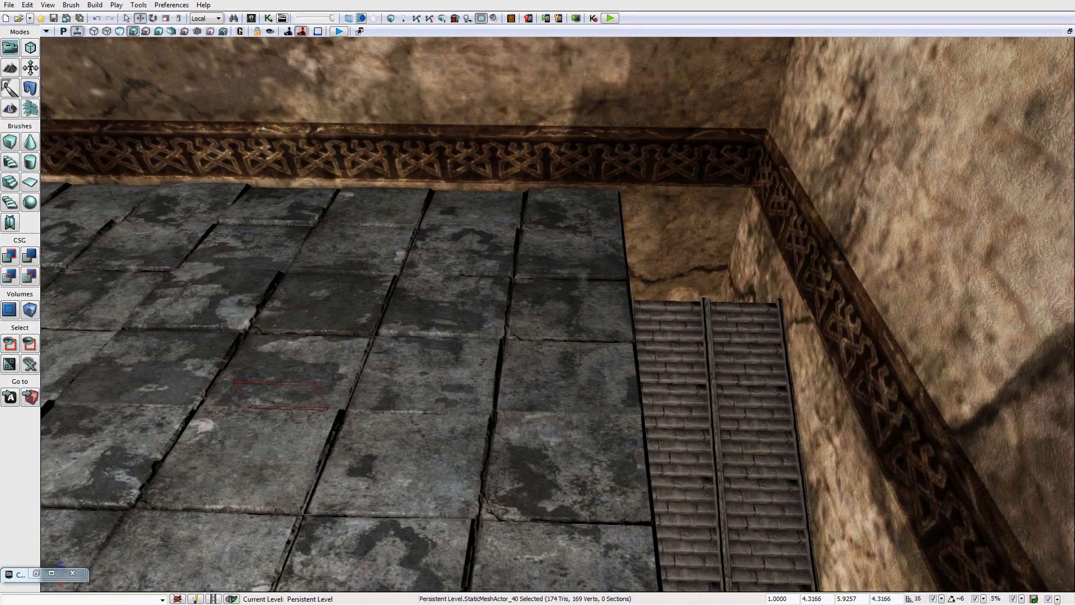
Move the landing piece along the stairwell from its current end to the opposite corner, where the top of the stairs is.
{"action": "left_click", "coordinate": [587, 267]}
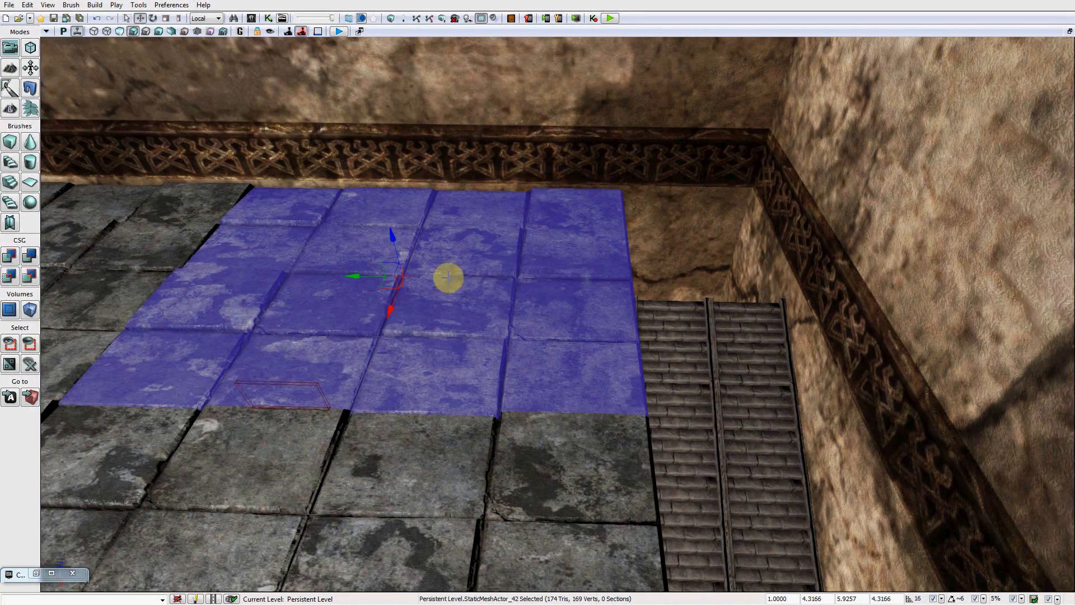
{"action": "left_click_drag", "start_coordinate": [581, 285], "coordinate": [676, 273]}
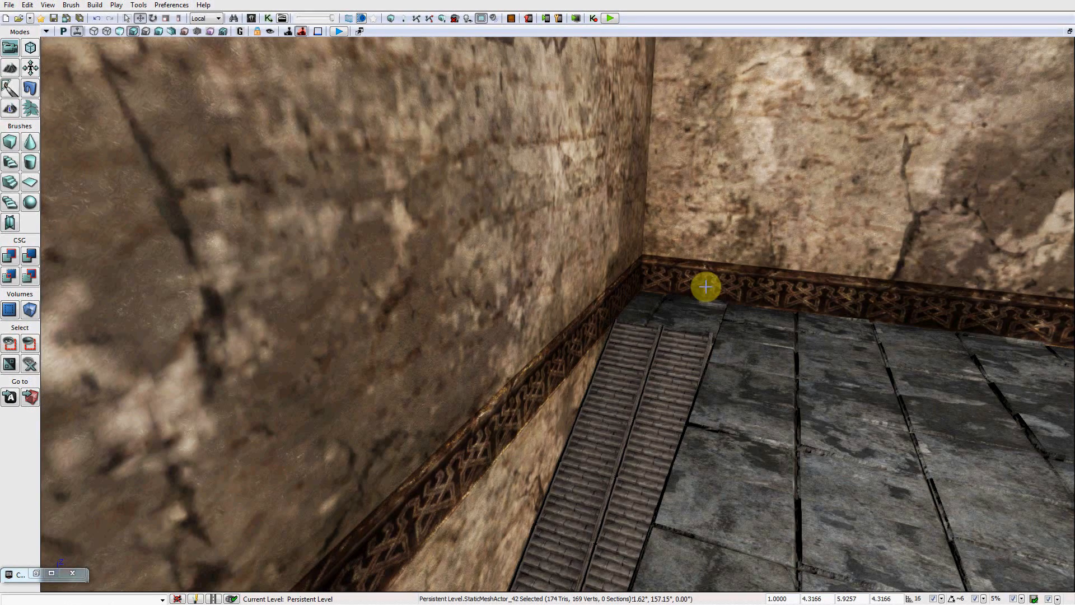
{"action": "left_click", "coordinate": [697, 314]}
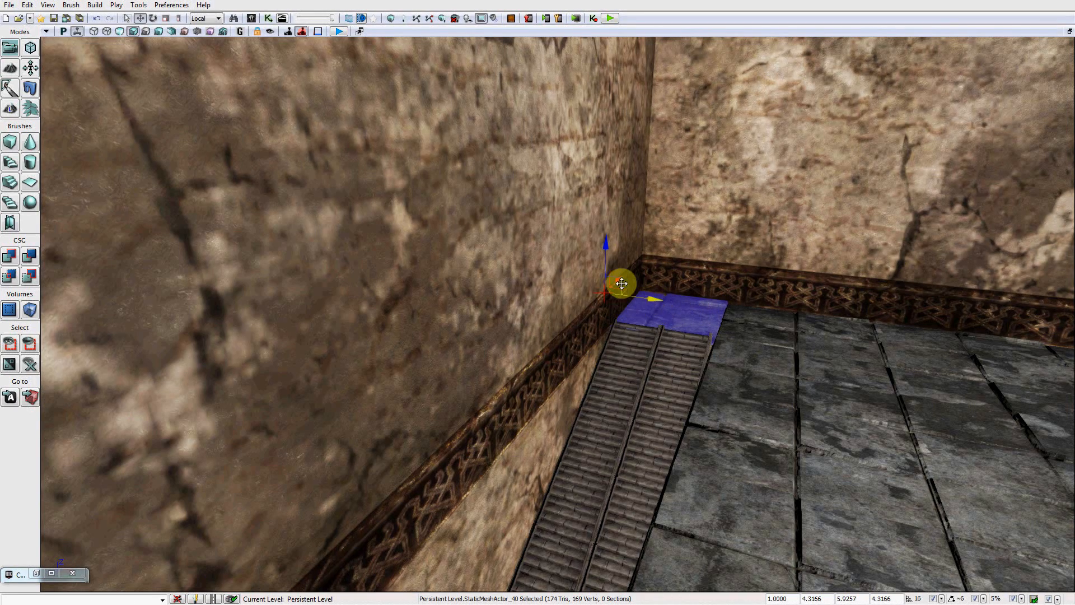
{"action": "left_click_drag", "start_coordinate": [613, 288], "coordinate": [418, 425]}
{"action": "right_click_drag", "start_coordinate": [418, 425], "coordinate": [272, 537]}
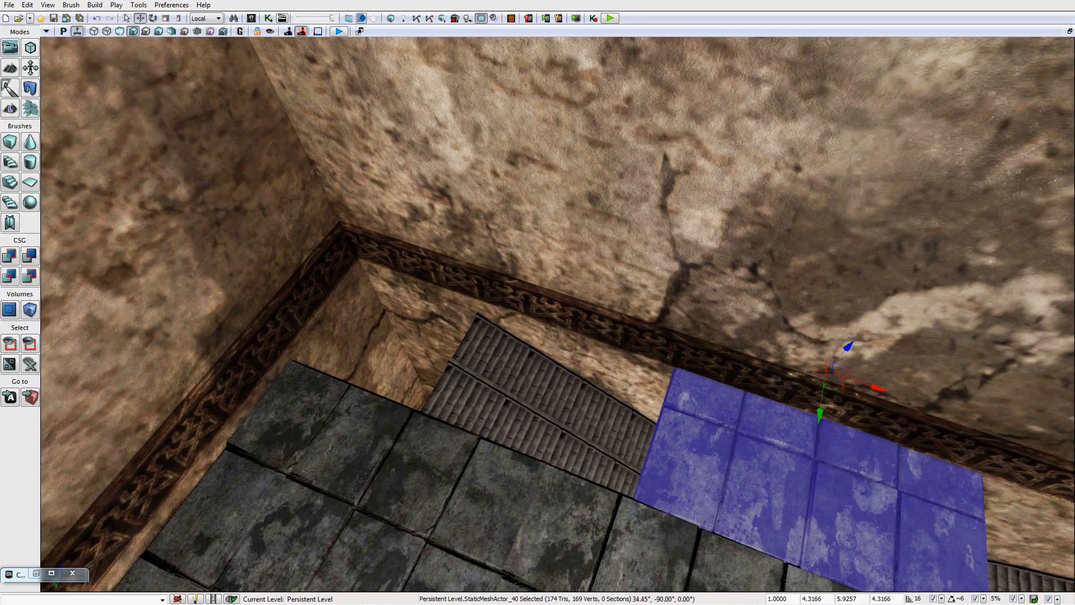
{"action": "right_click_drag", "start_coordinate": [804, 352], "coordinate": [820, 351]}
{"action": "left_click_drag", "start_coordinate": [817, 330], "coordinate": [367, 287]}
{"action": "right_click_drag", "start_coordinate": [612, 324], "coordinate": [578, 283]}
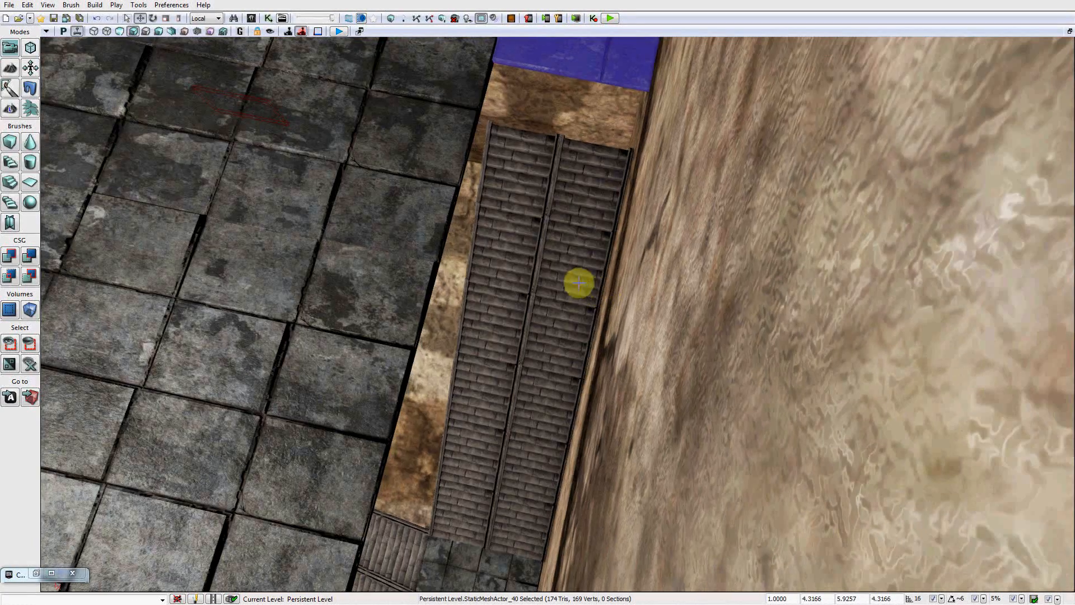
Duplicate two side-by-side step pieces from the staircase and move the copies into the gap between the upper flight and the landing.
{"action": "left_click", "coordinate": [531, 178]}
{"action": "right_click_drag", "start_coordinate": [531, 233], "coordinate": [930, 52]}
{"action": "left_click", "coordinate": [970, 113]}
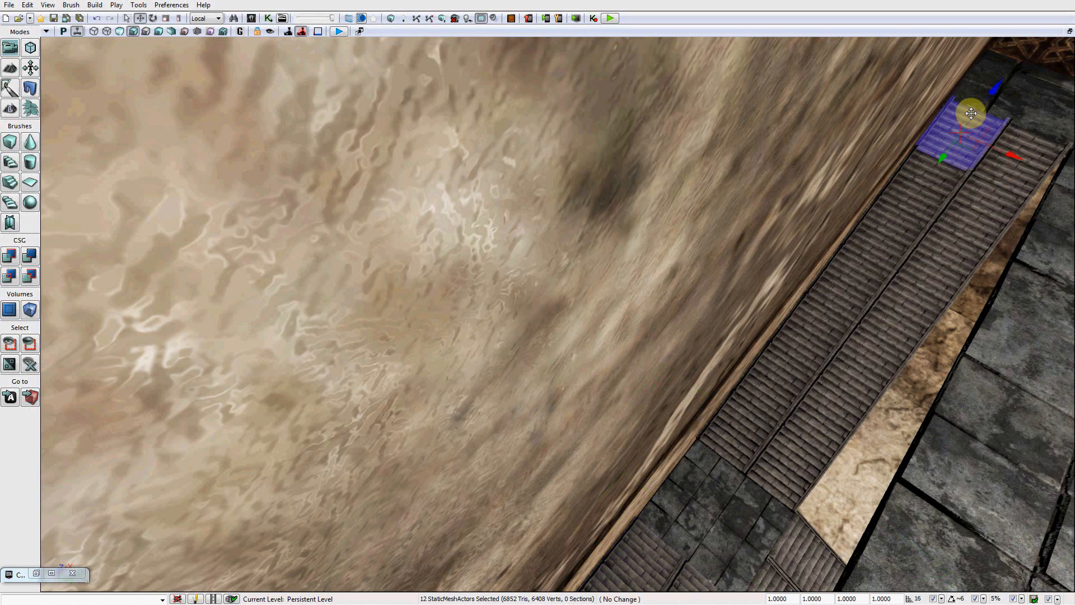
{"action": "left_click_drag", "start_coordinate": [1022, 151], "coordinate": [852, 291], "text": "alt"}
{"action": "left_click", "coordinate": [970, 144], "text": "ctrl"}
{"action": "right_click_drag", "start_coordinate": [852, 291], "coordinate": [700, 347]}
{"action": "scroll", "coordinate": [831, 346], "scroll_direction": "down", "scroll_amount": 5}
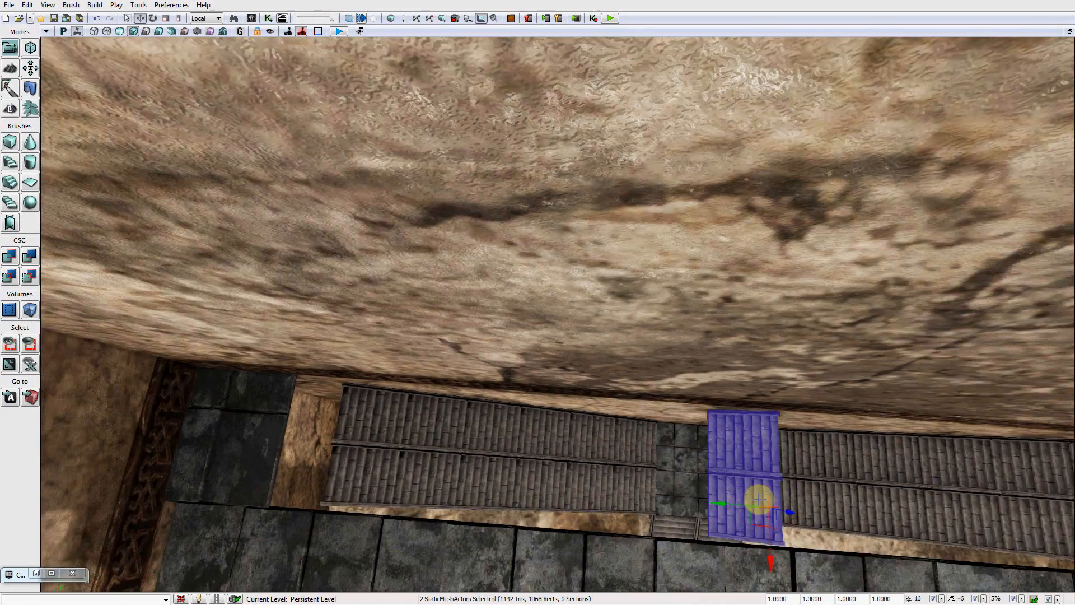
{"action": "left_click_drag", "start_coordinate": [759, 500], "coordinate": [284, 442]}
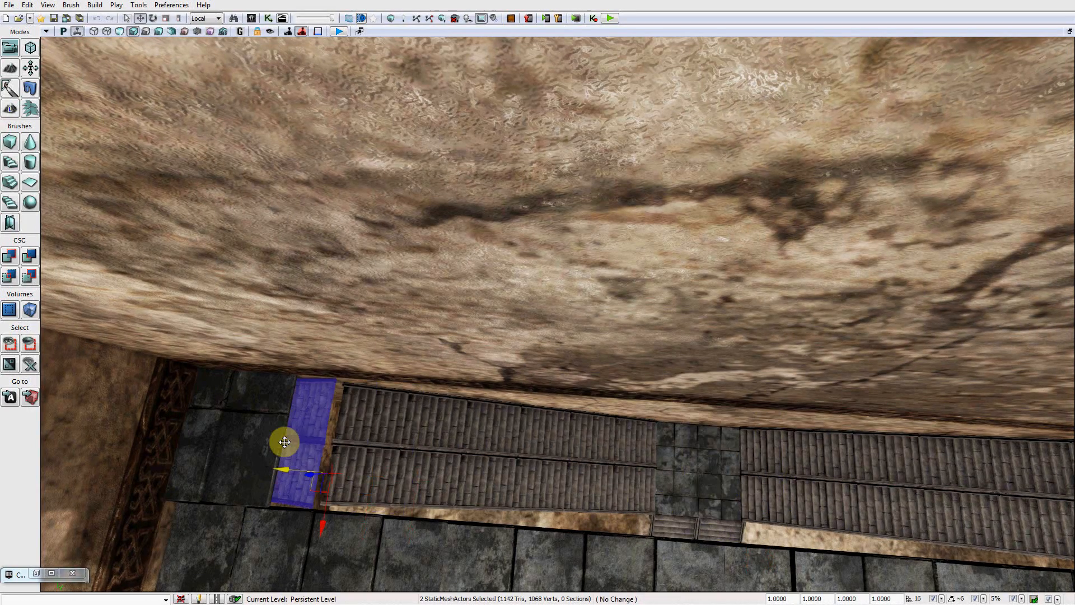
Turn the two copied step pieces around to match the flight's slope and position them as its continuation up to the landing.
{"action": "mouse_move", "coordinate": [395, 403]}
{"action": "right_mouse_down"}
{"action": "mouse_move", "coordinate": [476, 426]}
{"action": "mouse_move", "coordinate": [413, 408]}
{"action": "right_mouse_up"}
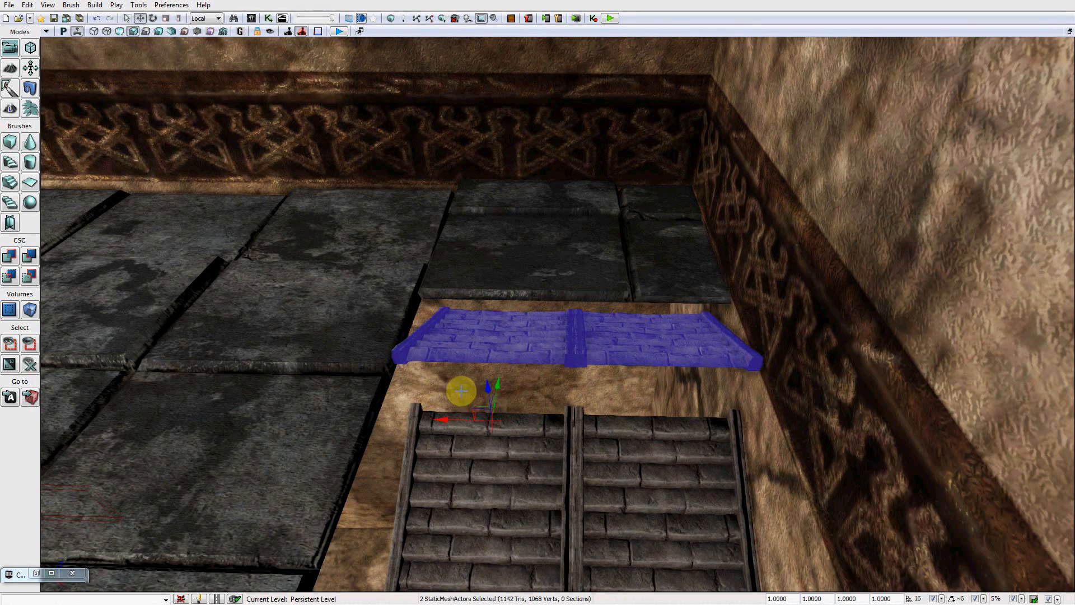
{"action": "key", "text": "space"}
{"action": "left_click_drag", "start_coordinate": [513, 451], "coordinate": [403, 460]}
{"action": "key", "text": "space"}
{"action": "key", "text": "space"}
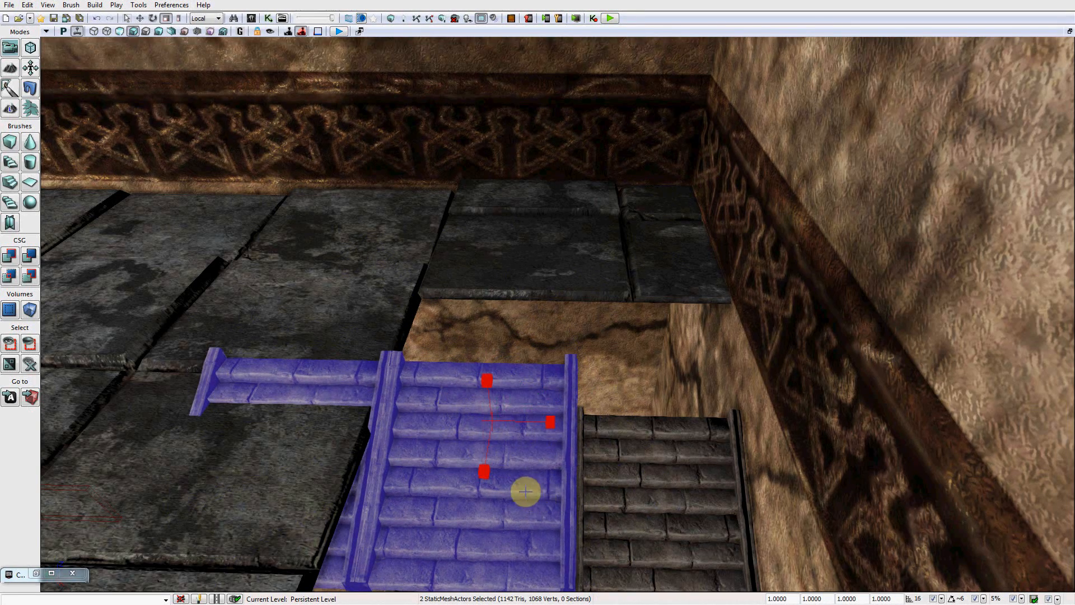
{"action": "left_click_drag", "start_coordinate": [537, 417], "coordinate": [693, 417]}
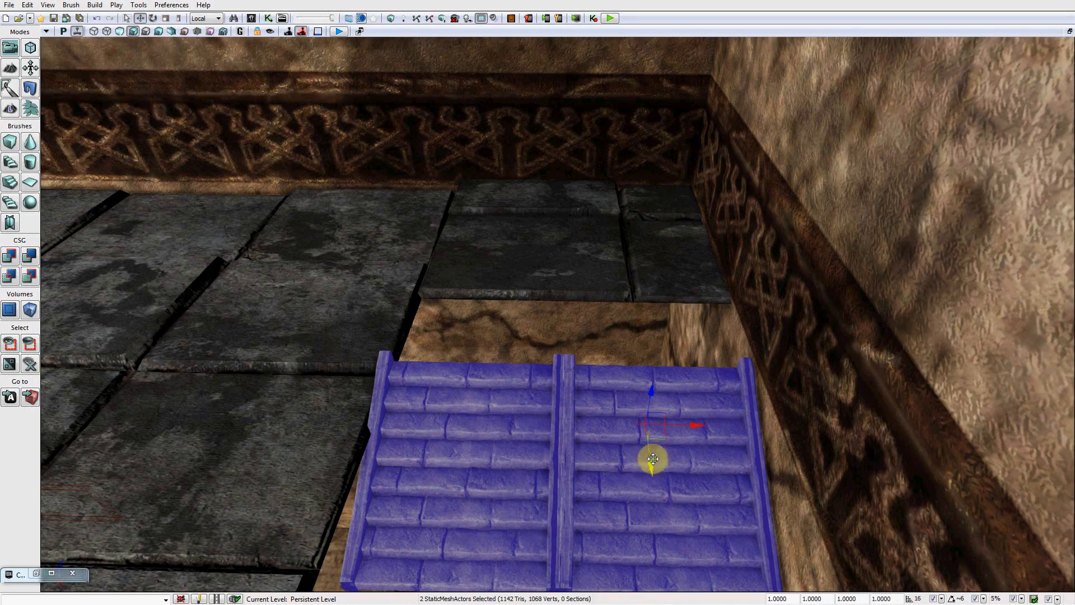
{"action": "left_click_drag", "start_coordinate": [653, 455], "coordinate": [614, 331]}
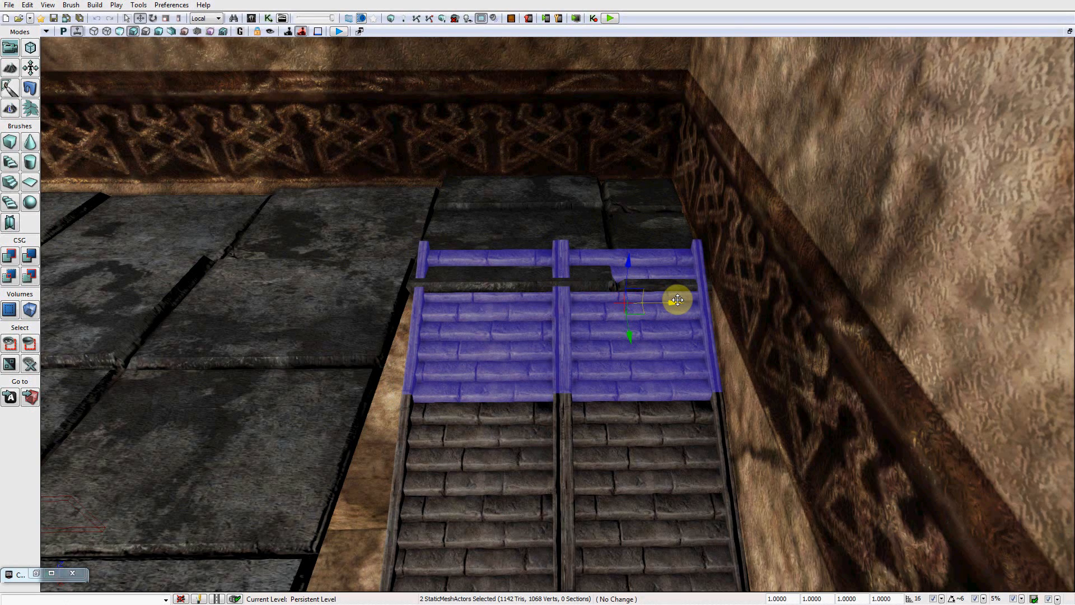
Shift the landing piece along the X axis toward the wall until its edge meets the top step, checking the fit from both sides.
{"action": "left_click", "coordinate": [536, 211]}
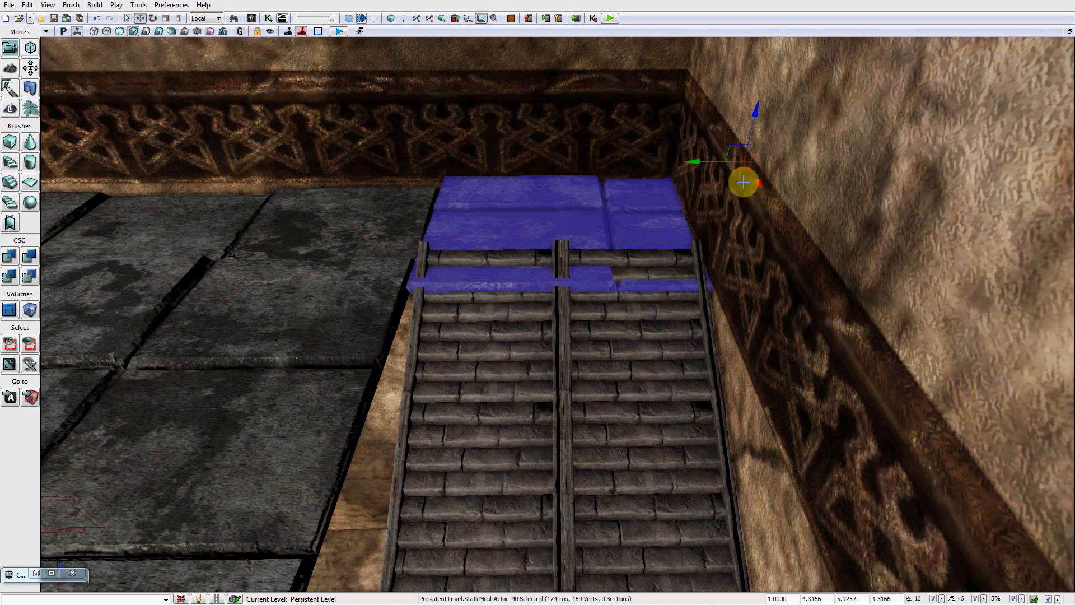
{"action": "left_click_drag", "start_coordinate": [753, 171], "coordinate": [746, 163]}
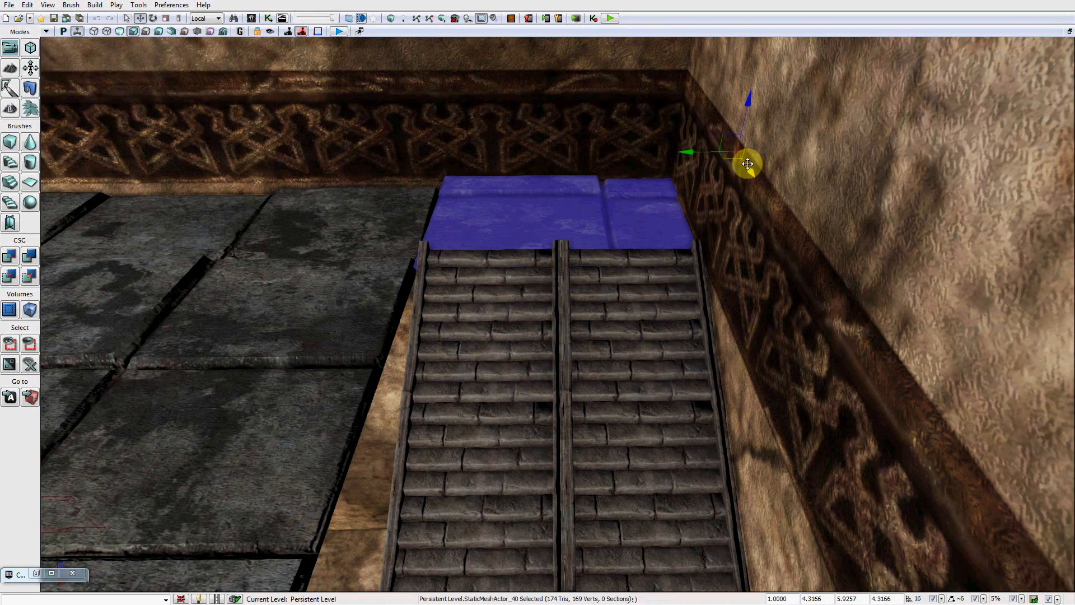
{"action": "right_click_drag", "start_coordinate": [561, 142], "coordinate": [621, 47]}
{"action": "mouse_move", "coordinate": [498, 192]}
{"action": "right_mouse_down"}
{"action": "mouse_move", "coordinate": [497, 123]}
{"action": "mouse_move", "coordinate": [504, 258]}
{"action": "mouse_move", "coordinate": [515, 207]}
{"action": "mouse_move", "coordinate": [497, 193]}
{"action": "right_mouse_up"}
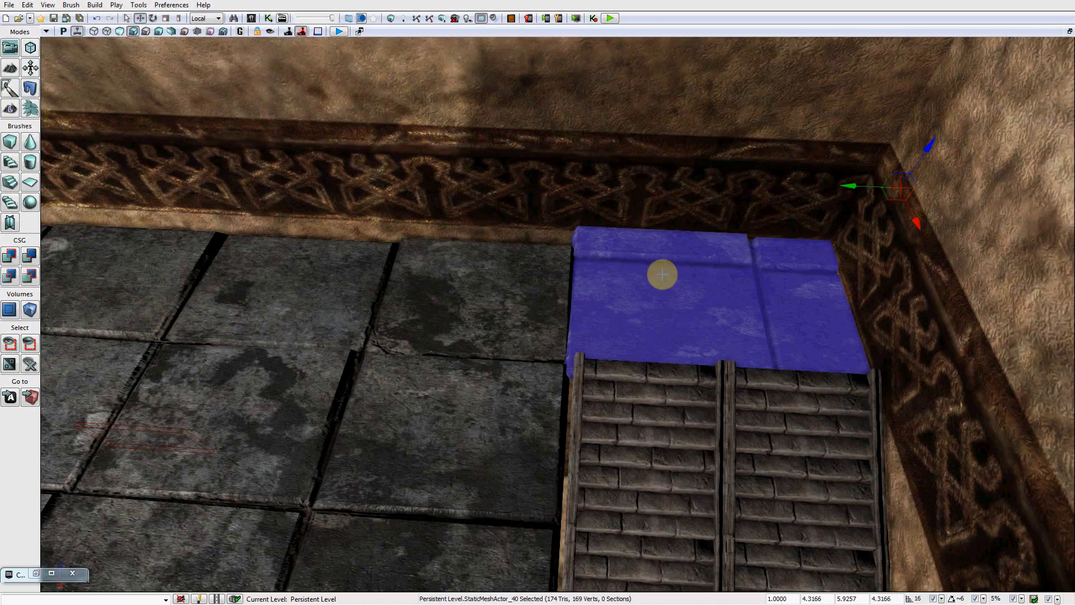
{"action": "right_click_drag", "start_coordinate": [558, 314], "coordinate": [748, 313]}
{"action": "right_click_drag", "start_coordinate": [672, 313], "coordinate": [672, 314]}
{"action": "right_click_drag", "start_coordinate": [662, 384], "coordinate": [662, 384]}
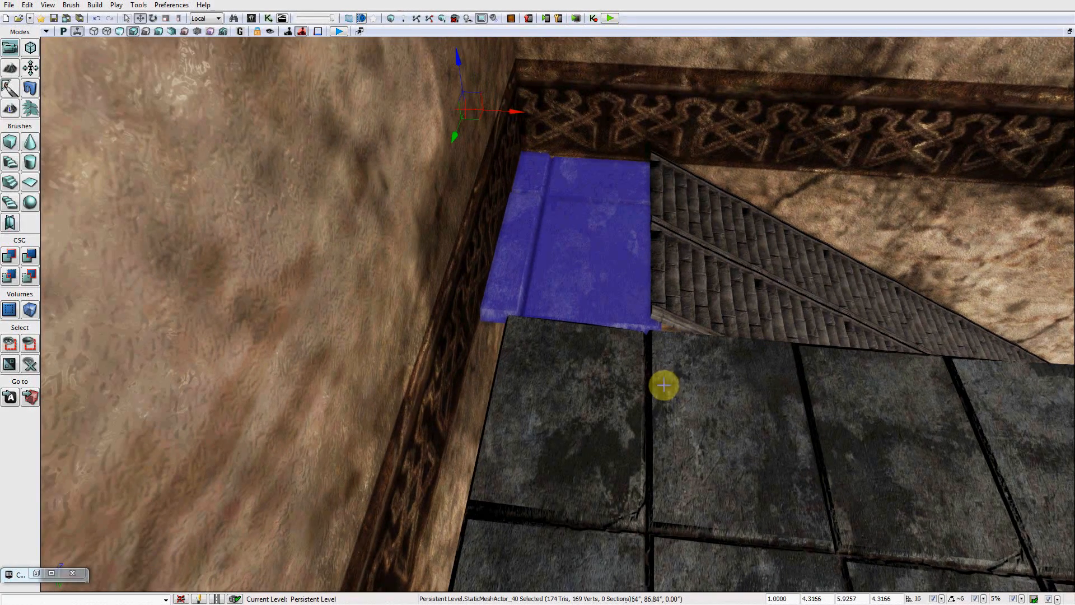
Select seven floor tile pieces, starting with the nearest one and continuing along the far wall to the landing at the stairs.
{"action": "left_click", "coordinate": [640, 411]}
{"action": "right_click_drag", "start_coordinate": [624, 292], "coordinate": [624, 293]}
{"action": "left_click", "coordinate": [540, 200], "text": "ctrl"}
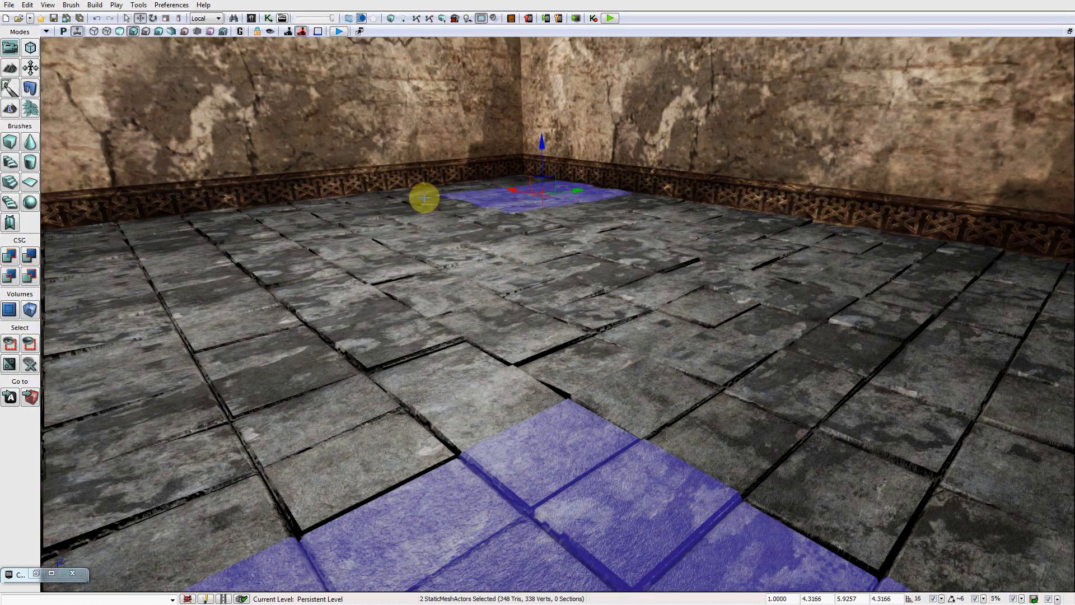
{"action": "left_click", "coordinate": [441, 208], "text": "ctrl"}
{"action": "left_click", "coordinate": [387, 205], "text": "ctrl"}
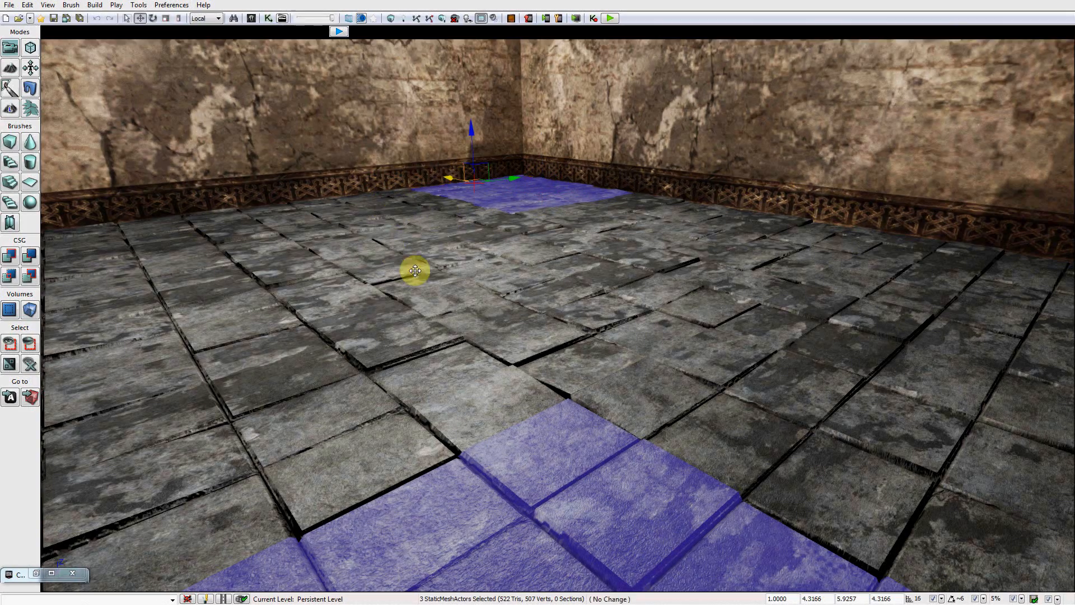
{"action": "right_click_drag", "start_coordinate": [415, 271], "coordinate": [368, 265]}
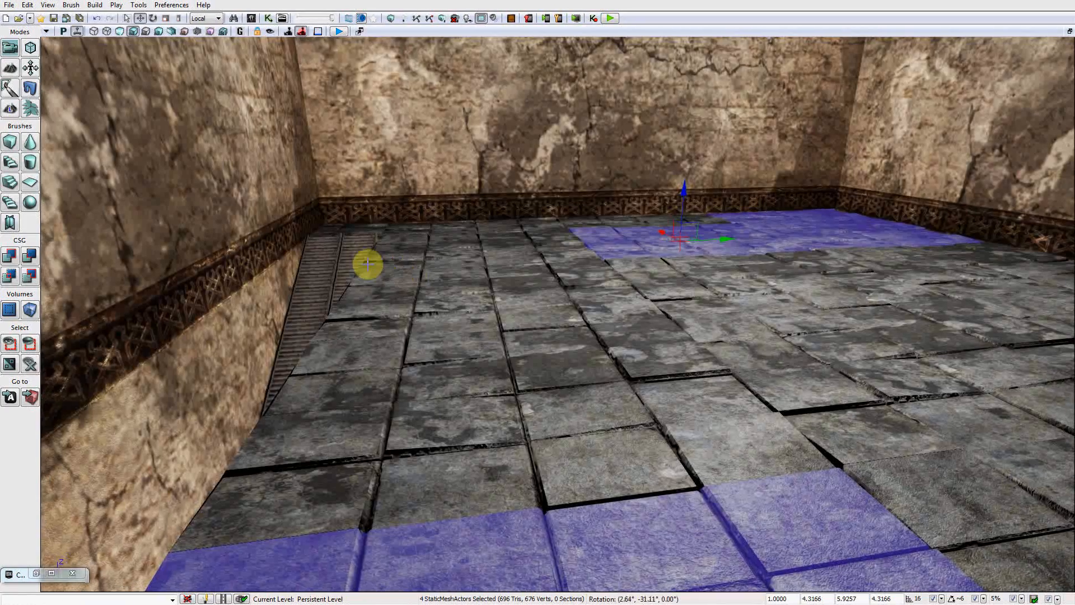
{"action": "left_click", "coordinate": [392, 230], "text": "ctrl"}
{"action": "left_click", "coordinate": [476, 224], "text": "ctrl"}
{"action": "left_click", "coordinate": [636, 220], "text": "ctrl"}
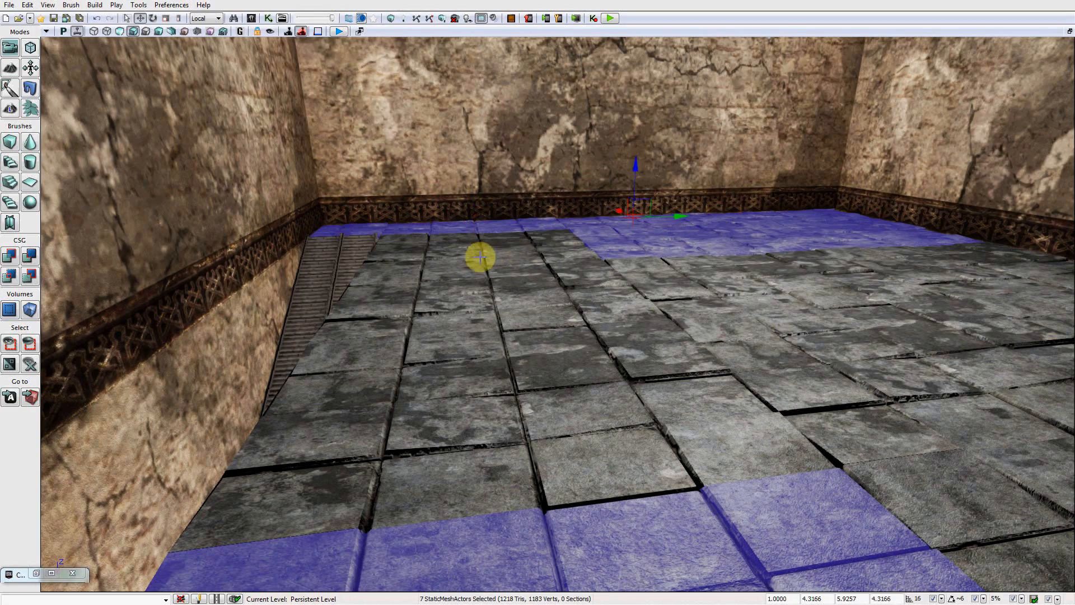
Add the remaining nine floor tile pieces in the middle of the room and along the other wall to the selection.
{"action": "left_click", "coordinate": [480, 256], "text": "ctrl"}
{"action": "left_click", "coordinate": [482, 303], "text": "ctrl"}
{"action": "left_click", "coordinate": [700, 268], "text": "ctrl"}
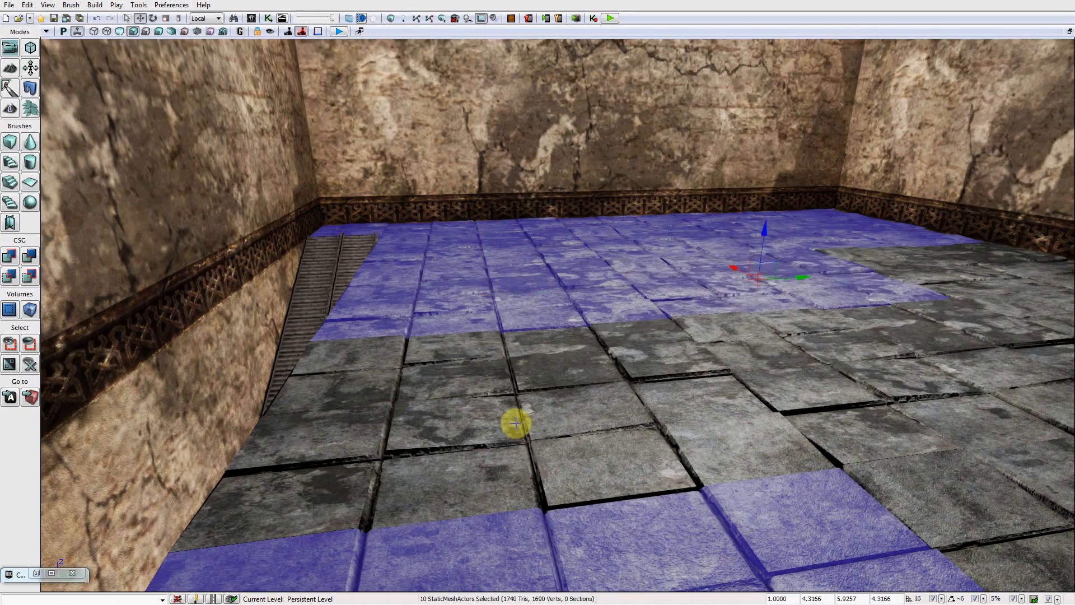
{"action": "left_click", "coordinate": [532, 430], "text": "ctrl"}
{"action": "right_click_drag", "start_coordinate": [835, 392], "coordinate": [902, 377]}
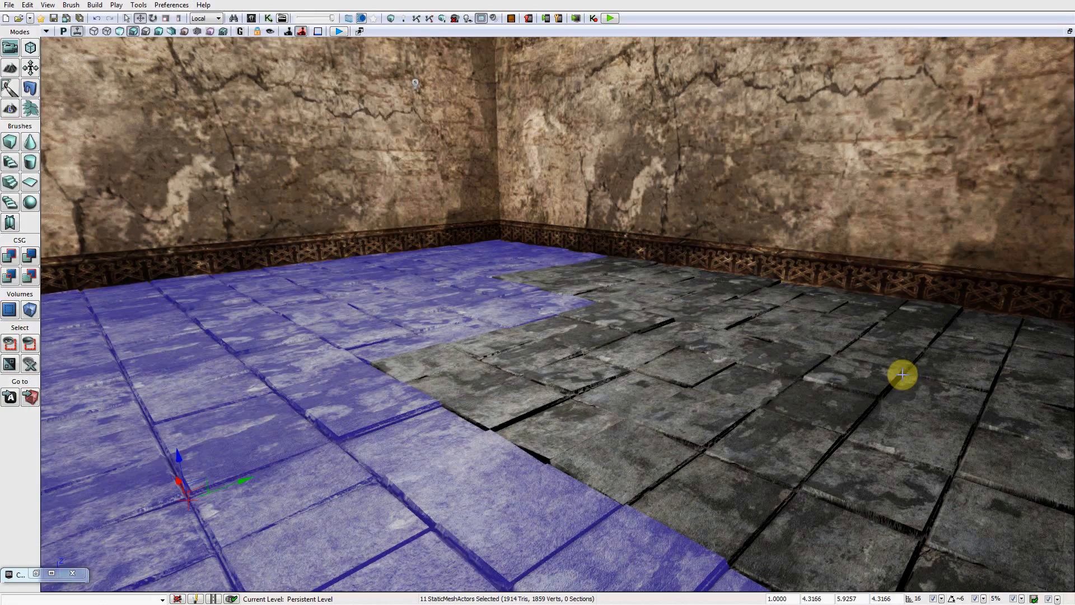
{"action": "left_click", "coordinate": [643, 291], "text": "ctrl"}
{"action": "left_click", "coordinate": [774, 318], "text": "ctrl"}
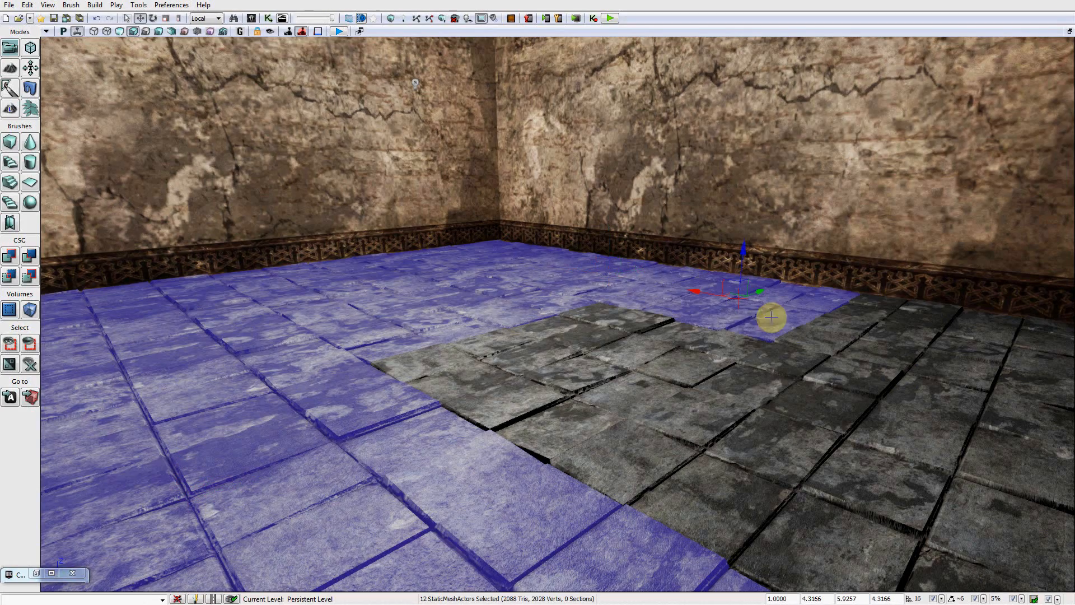
{"action": "left_click", "coordinate": [634, 358], "text": "ctrl"}
{"action": "right_click_drag", "start_coordinate": [697, 373], "coordinate": [702, 339]}
{"action": "left_click", "coordinate": [703, 338], "text": "ctrl"}
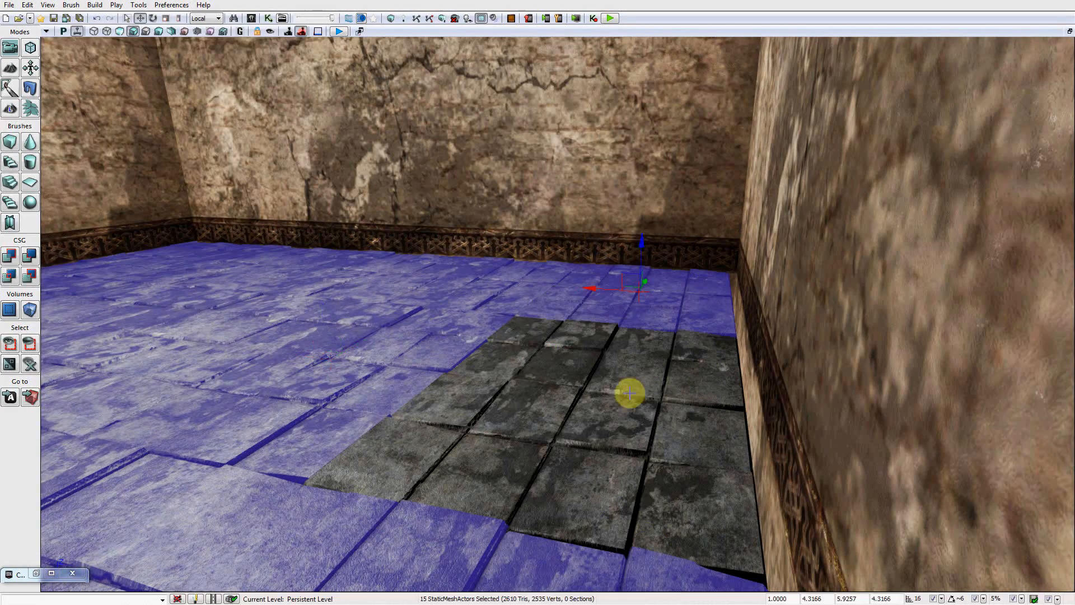
{"action": "left_click", "coordinate": [610, 428], "text": "ctrl"}
Check the selected floor pieces around the room and undo the last addition to the selection.
{"action": "right_click_drag", "start_coordinate": [610, 428], "coordinate": [412, 430]}
{"action": "key", "text": "w"}
{"action": "key", "text": "d"}
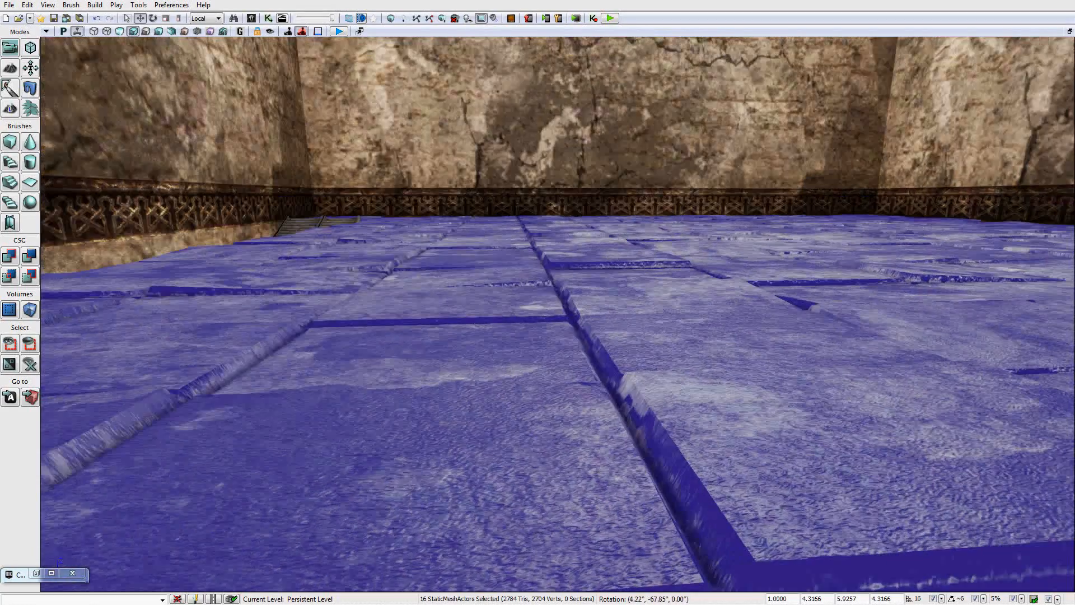
{"action": "right_click_drag", "start_coordinate": [560, 208], "coordinate": [411, 395]}
{"action": "key", "text": "d"}
{"action": "key", "text": "d"}
{"action": "key", "text": "d"}
{"action": "key", "text": "a"}
{"action": "key", "text": "ctrl+z"}
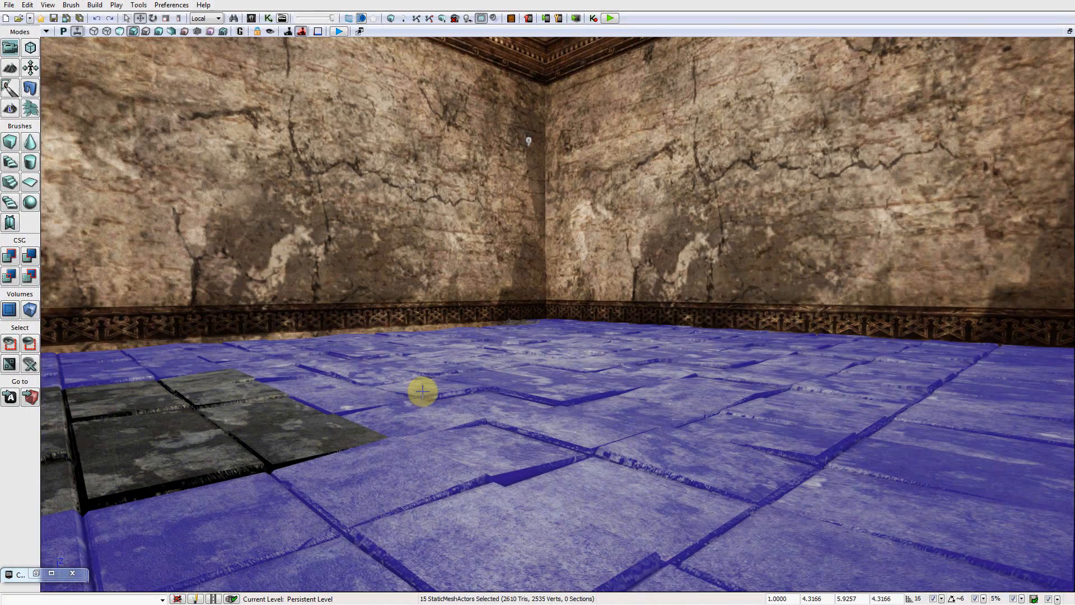
Restore the missing floor pieces to the selection and add the landing piece at the top of the stairs.
{"action": "left_click", "coordinate": [426, 386], "text": "ctrl"}
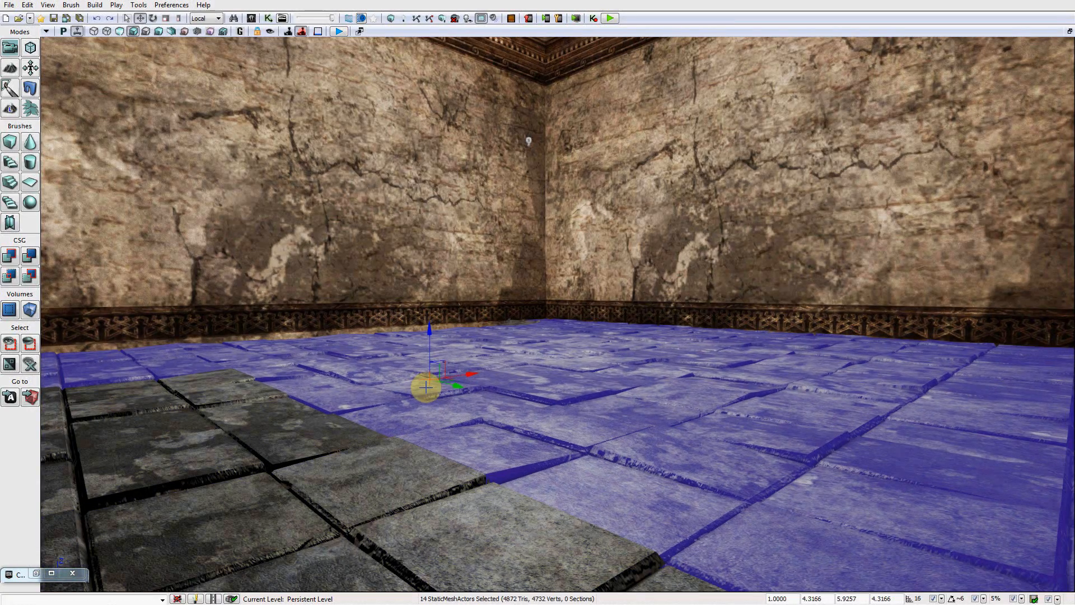
{"action": "right_click_drag", "start_coordinate": [554, 380], "coordinate": [577, 381]}
{"action": "left_click", "coordinate": [492, 392], "text": "ctrl"}
{"action": "left_click", "coordinate": [511, 492], "text": "ctrl"}
{"action": "right_click_drag", "start_coordinate": [182, 202], "coordinate": [149, 170]}
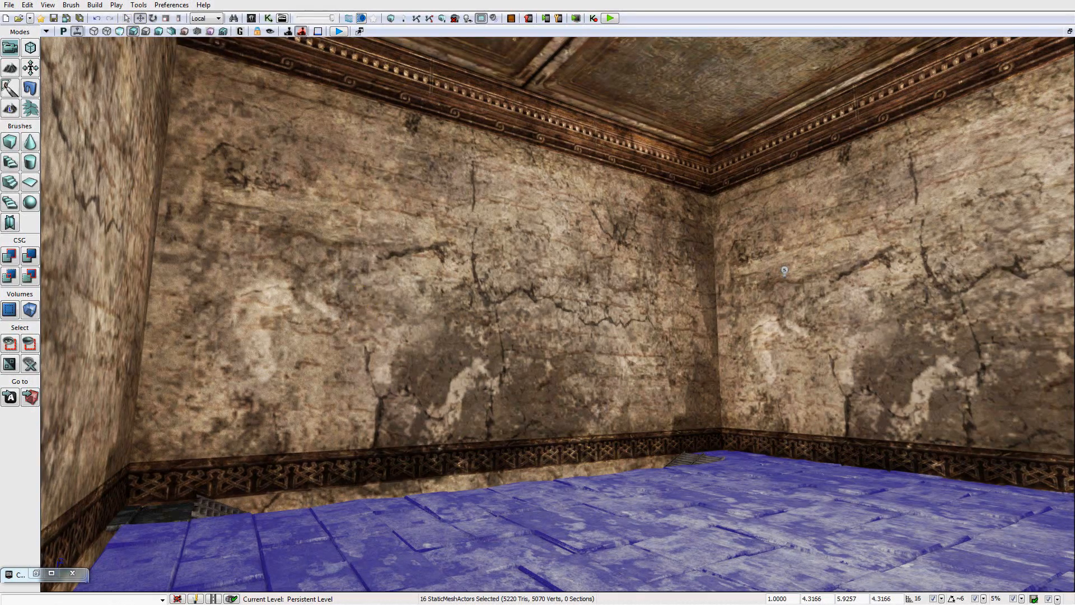
{"action": "right_click_drag", "start_coordinate": [364, 308], "coordinate": [392, 271]}
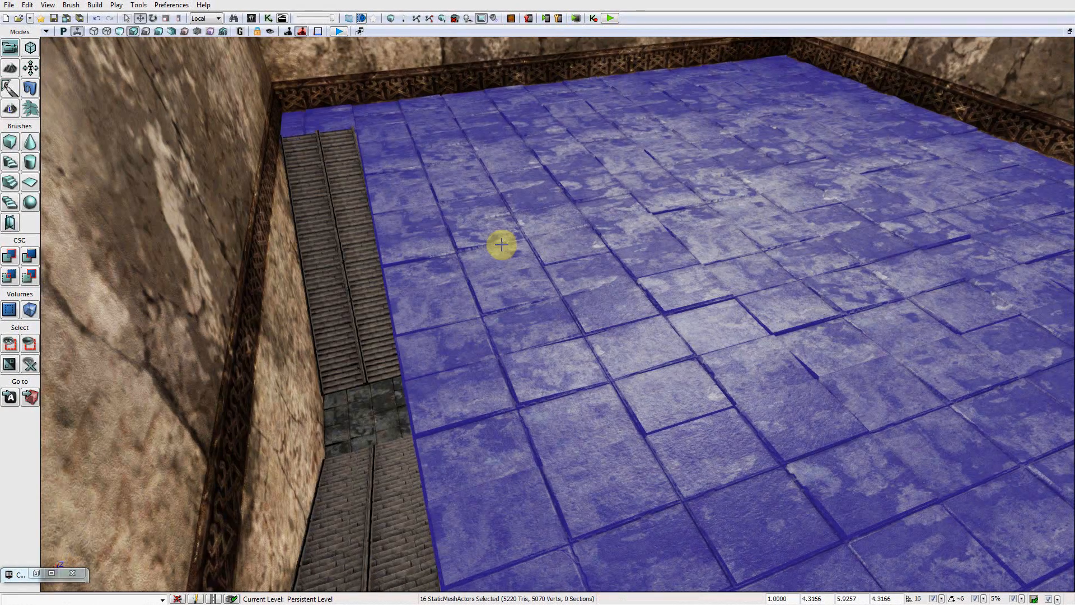
{"action": "right_click_drag", "start_coordinate": [636, 264], "coordinate": [528, 202]}
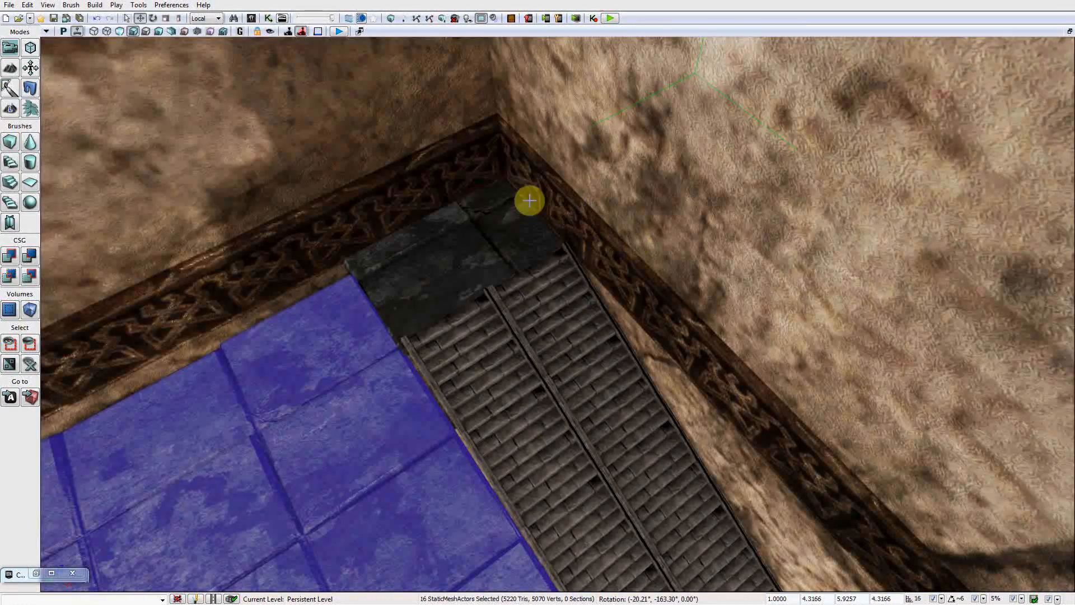
{"action": "left_click", "coordinate": [520, 213], "text": "ctrl"}
Select the top six step pieces of the upper flight, covering both side-by-side columns.
{"action": "right_click_drag", "start_coordinate": [676, 309], "coordinate": [545, 336]}
{"action": "scroll", "coordinate": [561, 482], "scroll_direction": "up", "scroll_amount": 2}
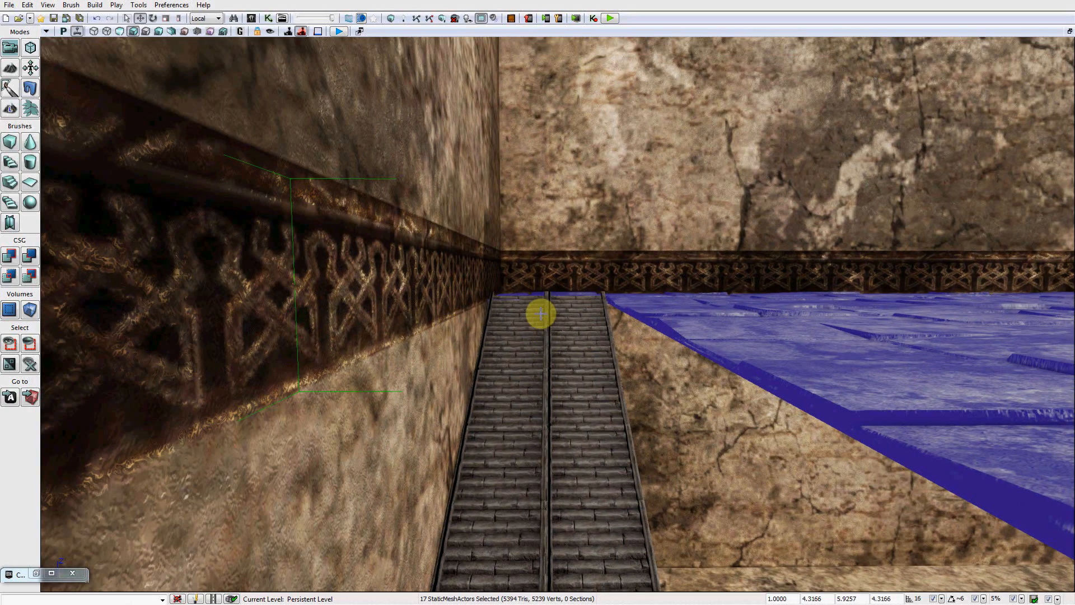
{"action": "left_click", "coordinate": [540, 312]}
{"action": "left_click", "coordinate": [584, 321], "text": "ctrl"}
{"action": "left_click", "coordinate": [516, 360], "text": "ctrl"}
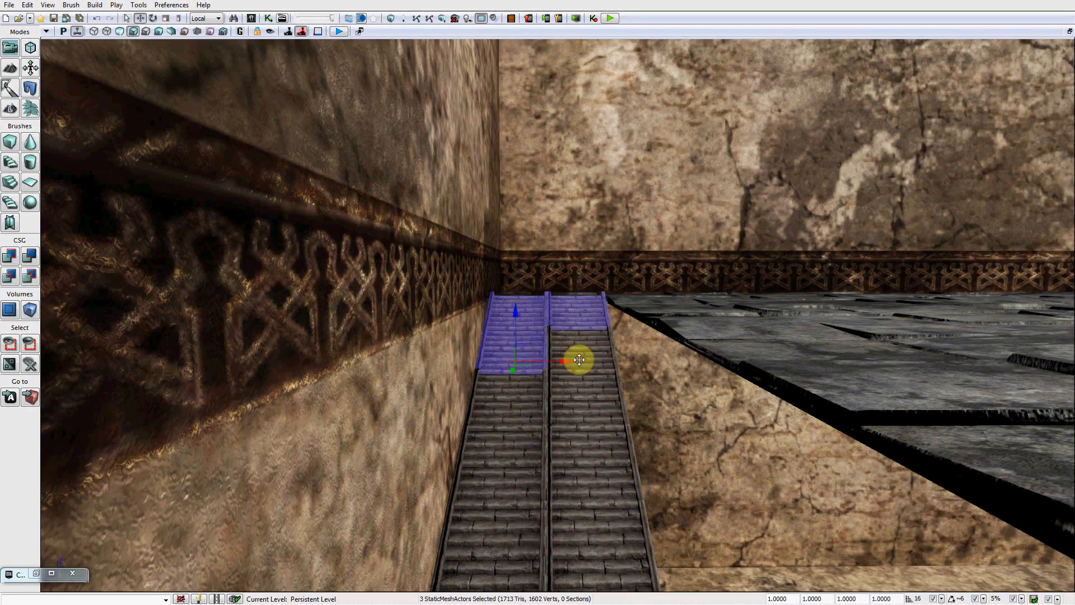
{"action": "left_click", "coordinate": [583, 360], "text": "ctrl"}
{"action": "left_click", "coordinate": [531, 397], "text": "ctrl"}
{"action": "left_click", "coordinate": [607, 405], "text": "ctrl"}
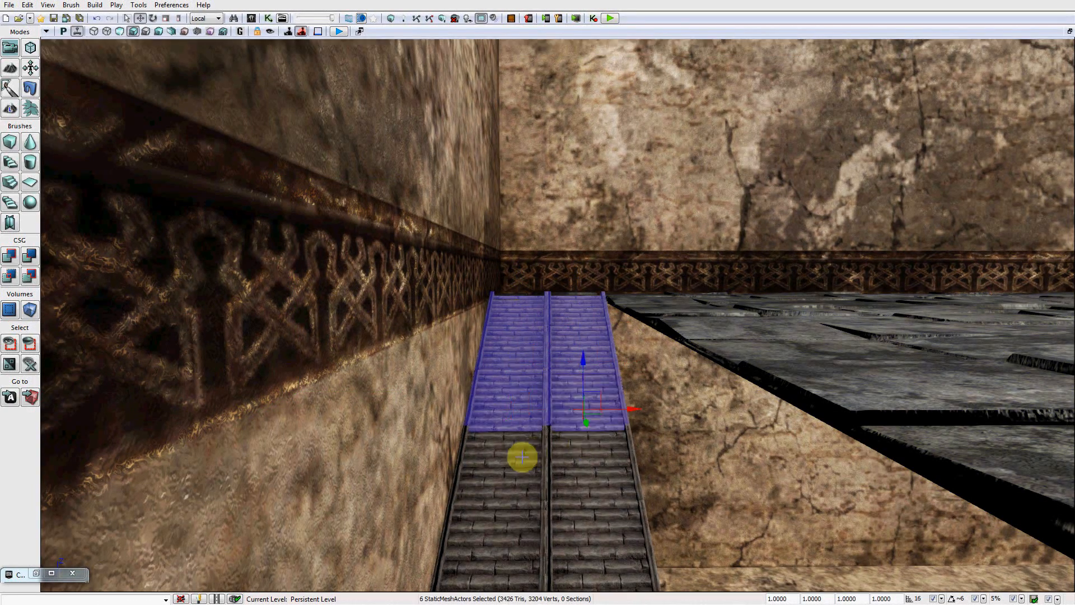
Add the remaining eight step pieces of the upper flight, down to the corner landing, to the selection.
{"action": "left_click", "coordinate": [573, 465], "text": "ctrl"}
{"action": "left_click", "coordinate": [494, 470], "text": "ctrl"}
{"action": "right_click_drag", "start_coordinate": [547, 377], "coordinate": [530, 334]}
{"action": "left_click", "coordinate": [566, 328], "text": "ctrl"}
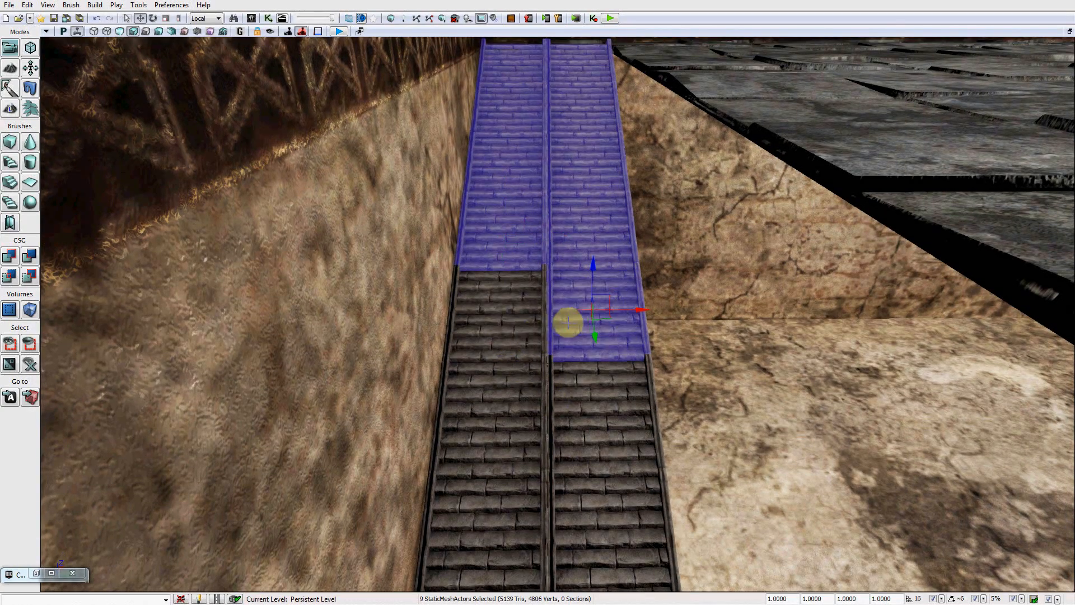
{"action": "left_click", "coordinate": [515, 403], "text": "ctrl"}
{"action": "left_click", "coordinate": [573, 409], "text": "ctrl"}
{"action": "left_click", "coordinate": [487, 409], "text": "ctrl"}
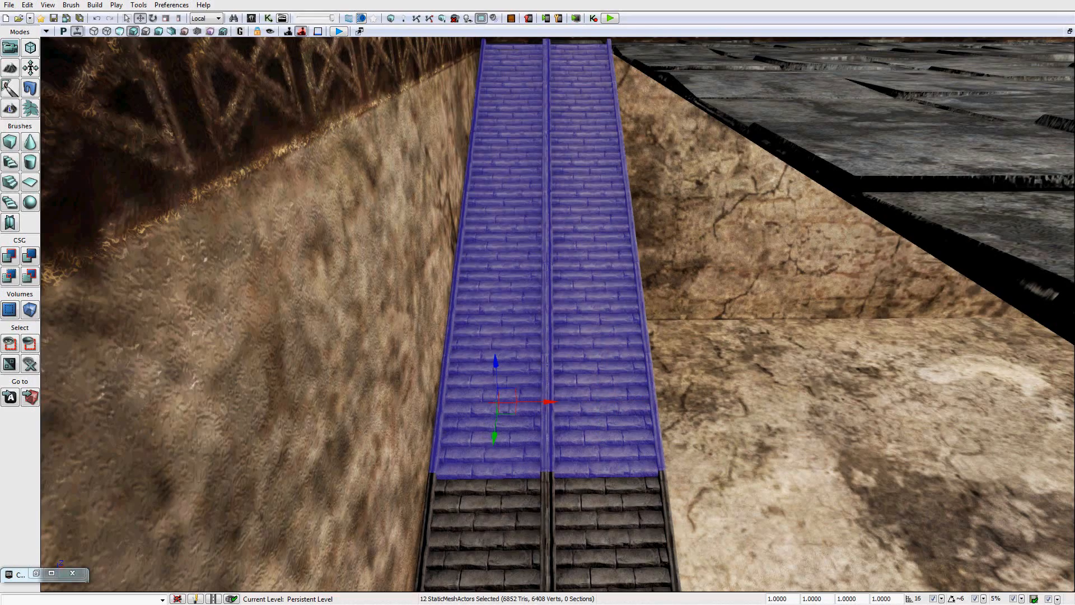
{"action": "left_click", "coordinate": [486, 476], "text": "ctrl"}
{"action": "left_click", "coordinate": [601, 524], "text": "ctrl"}
{"action": "right_click_drag", "start_coordinate": [598, 458], "coordinate": [668, 376]}
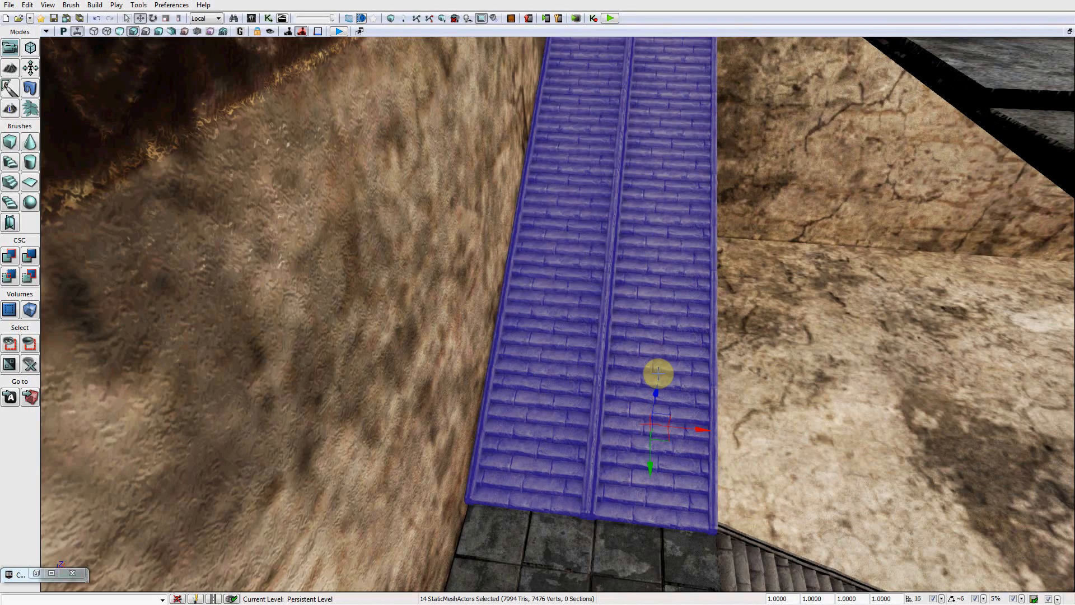
Build the level's lighting and dismiss the map check results.
{"action": "right_click_drag", "start_coordinate": [693, 360], "coordinate": [789, 269]}
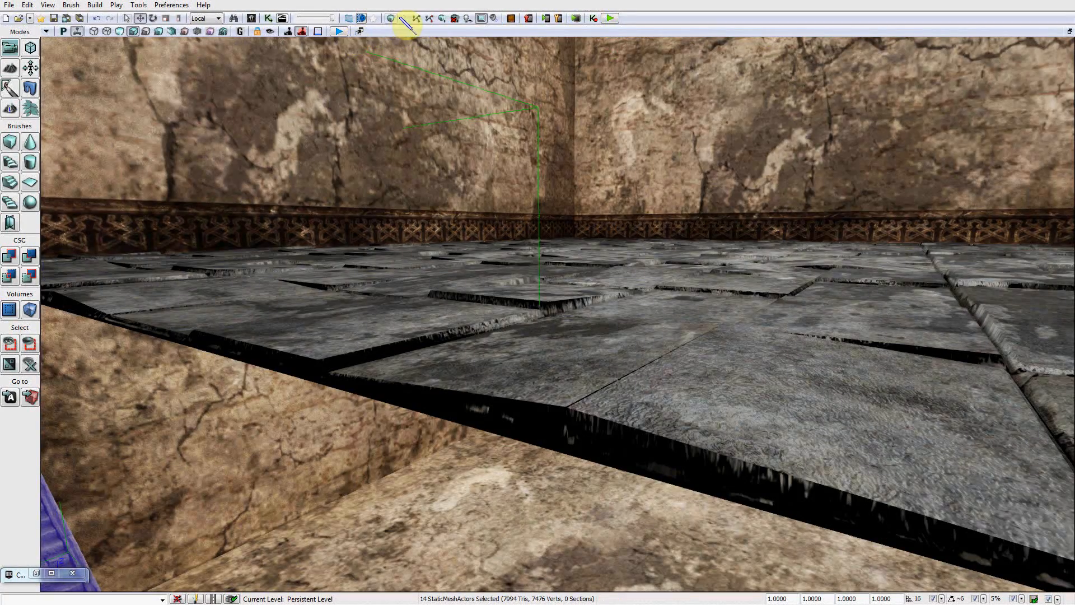
{"action": "left_click", "coordinate": [404, 19]}
{"action": "left_click", "coordinate": [470, 429]}
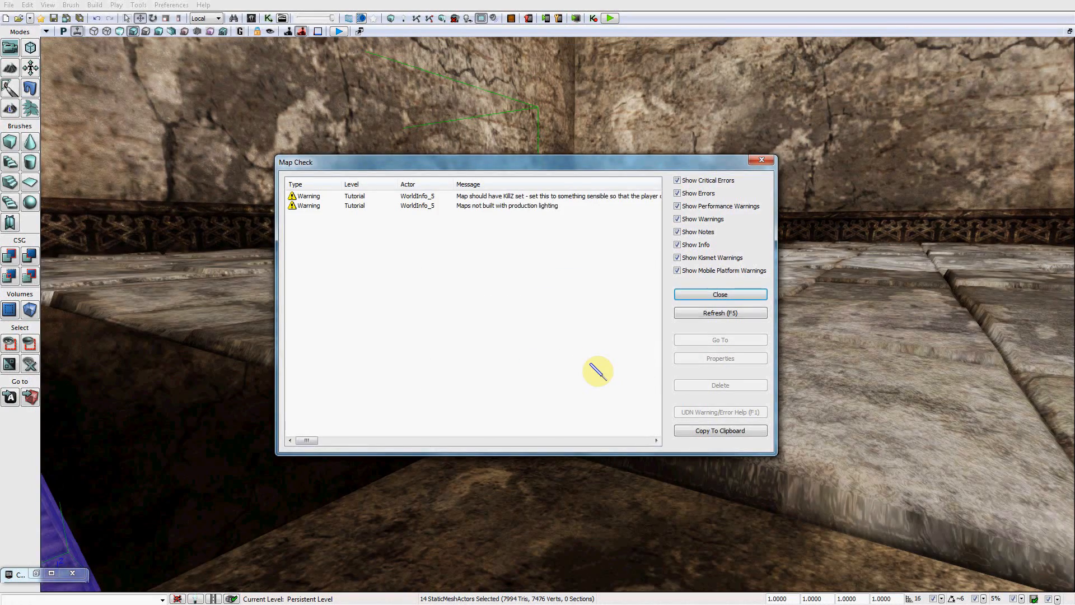
{"action": "left_click", "coordinate": [714, 292]}
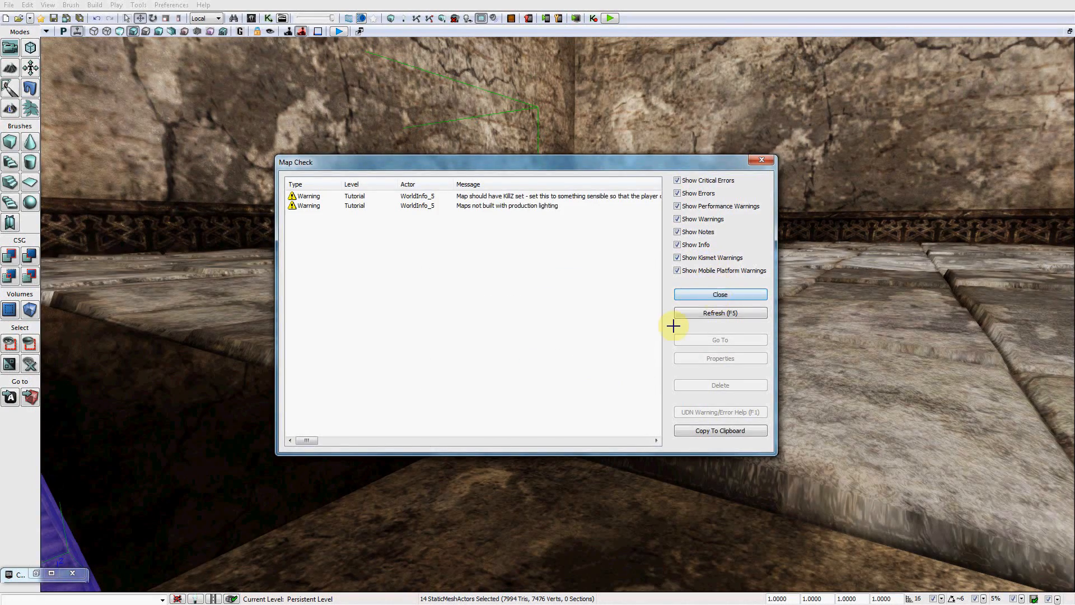
Examine the built lighting beneath the upper tile floor and along the staircase, selecting the ground floor surface.
{"action": "right_click_drag", "start_coordinate": [670, 332], "coordinate": [700, 408]}
{"action": "right_click_drag", "start_coordinate": [670, 332], "coordinate": [721, 203]}
{"action": "right_click_drag", "start_coordinate": [707, 241], "coordinate": [628, 264]}
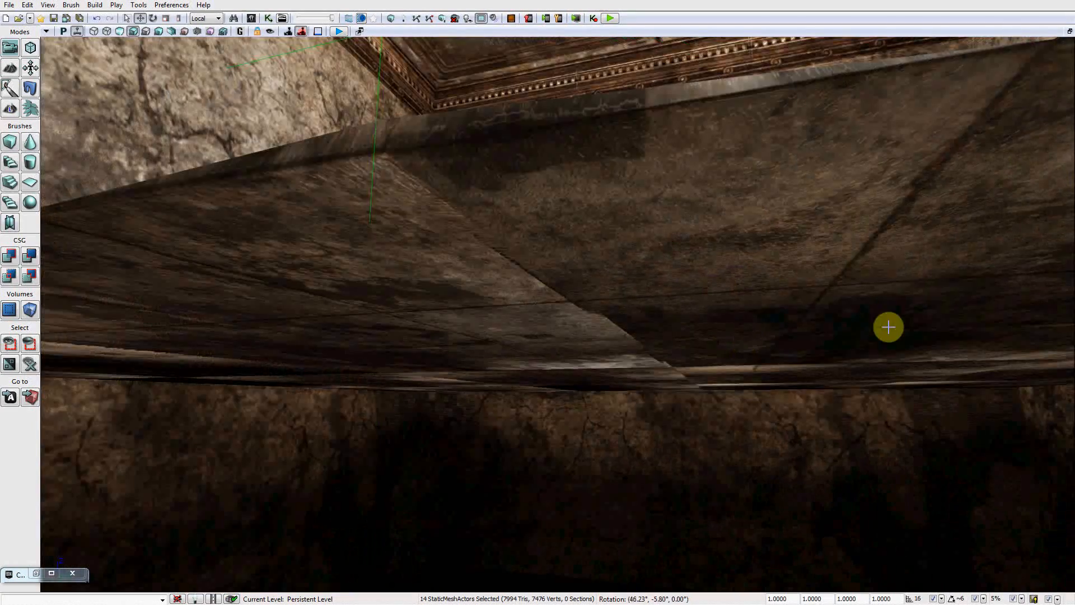
{"action": "right_click_drag", "start_coordinate": [441, 350], "coordinate": [571, 446]}
{"action": "right_click_drag", "start_coordinate": [569, 365], "coordinate": [528, 311]}
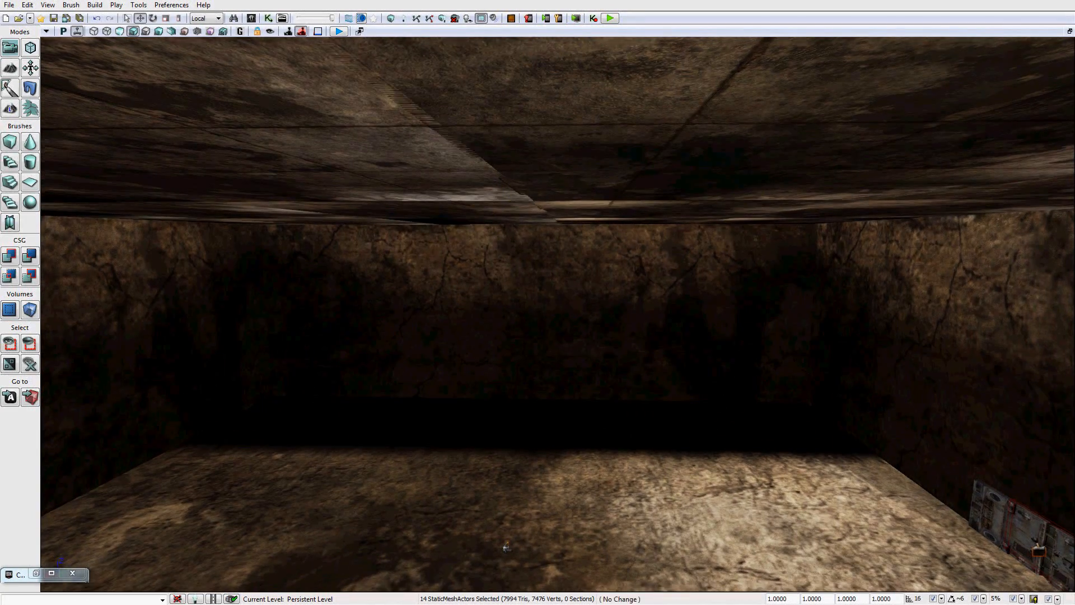
{"action": "right_click", "coordinate": [704, 351]}
{"action": "left_click", "coordinate": [453, 493]}
{"action": "left_click", "coordinate": [463, 498]}
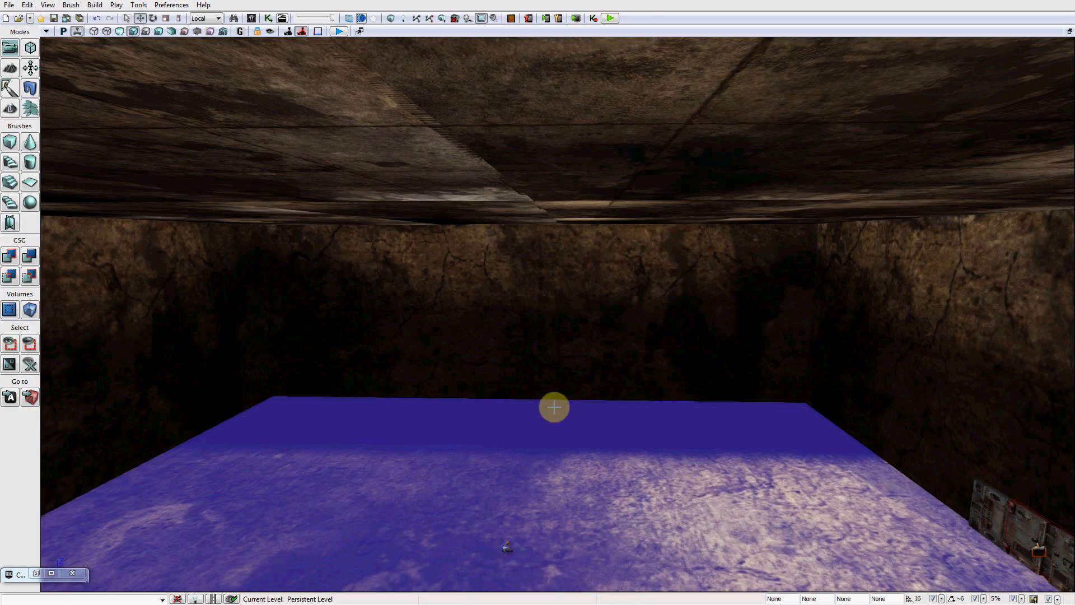
{"action": "right_click_drag", "start_coordinate": [555, 407], "coordinate": [764, 512]}
{"action": "right_click_drag", "start_coordinate": [269, 415], "coordinate": [341, 243]}
Search the static meshes in the Content Browser for "light", review them and close the browser.
{"action": "left_click", "coordinate": [52, 573]}
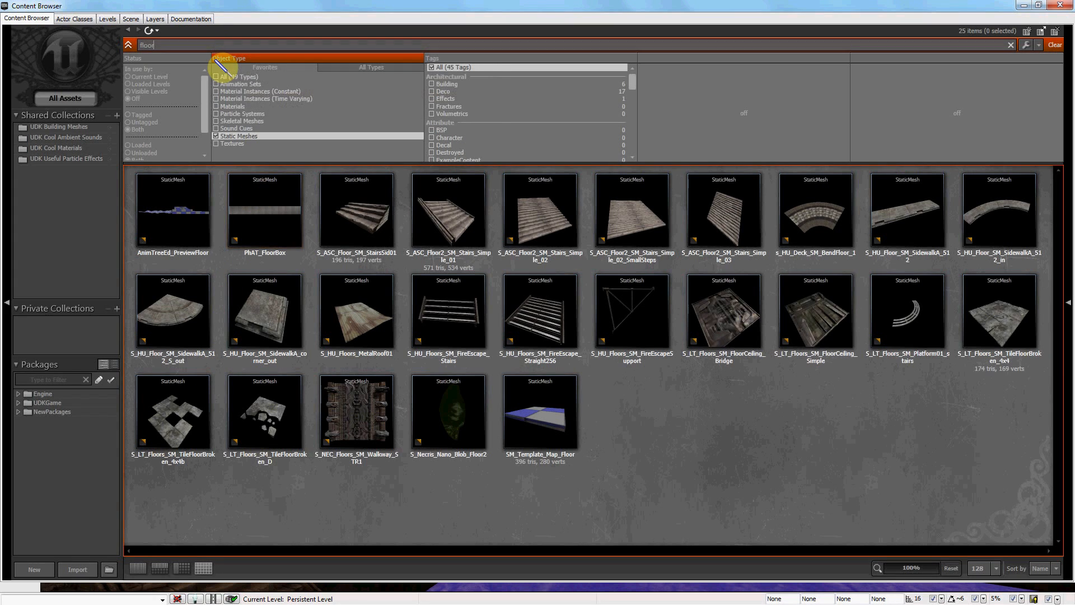
{"action": "key", "text": "BackSpace"}
{"action": "key", "text": "BackSpace"}
{"action": "key", "text": "BackSpace"}
{"action": "key", "text": "BackSpace"}
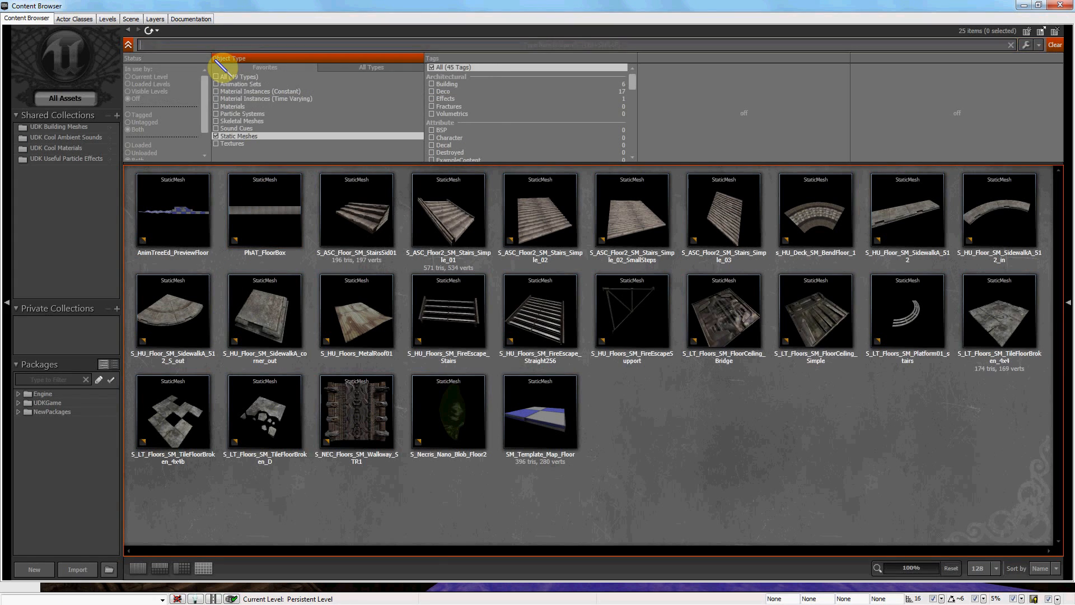
{"action": "type", "text": "light"}
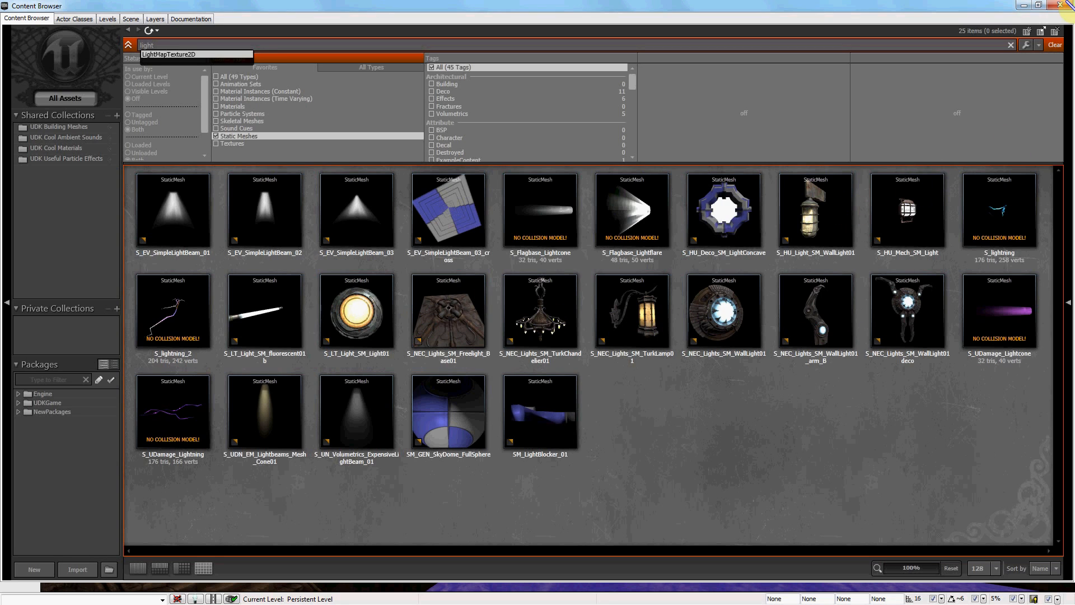
{"action": "left_click", "coordinate": [728, 409]}
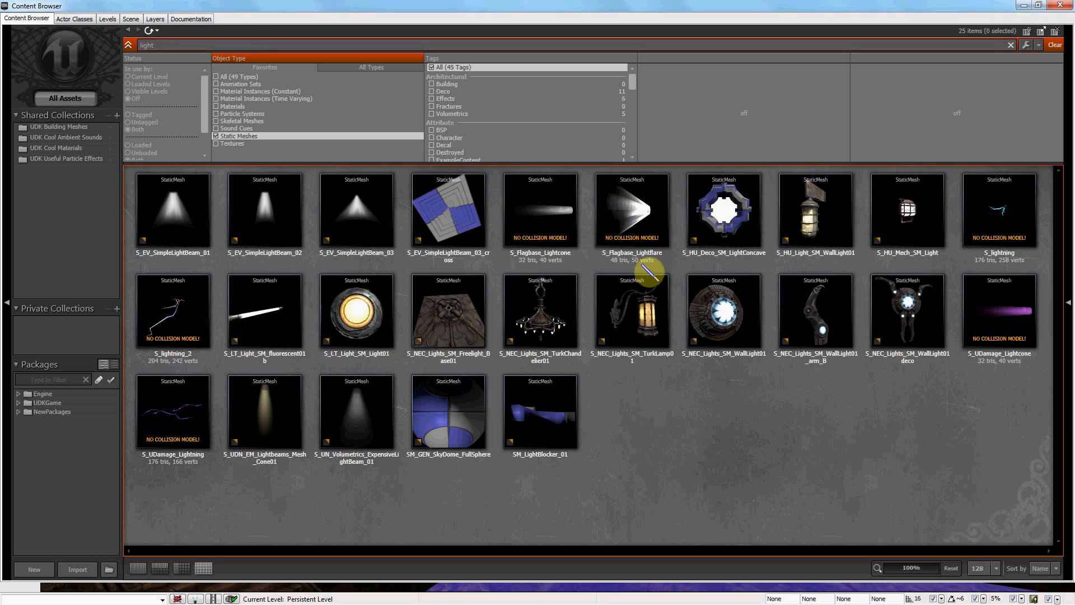
{"action": "left_click", "coordinate": [1060, 6]}
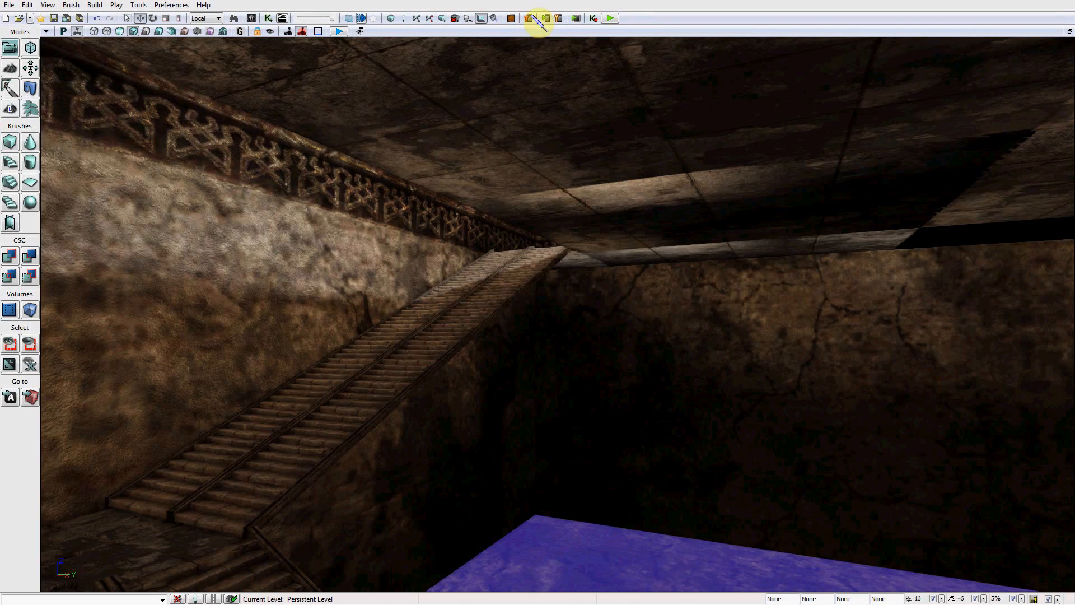
Play-test the level in the editor preview, walk around the dark lower room and end the preview.
{"action": "left_click", "coordinate": [610, 19]}
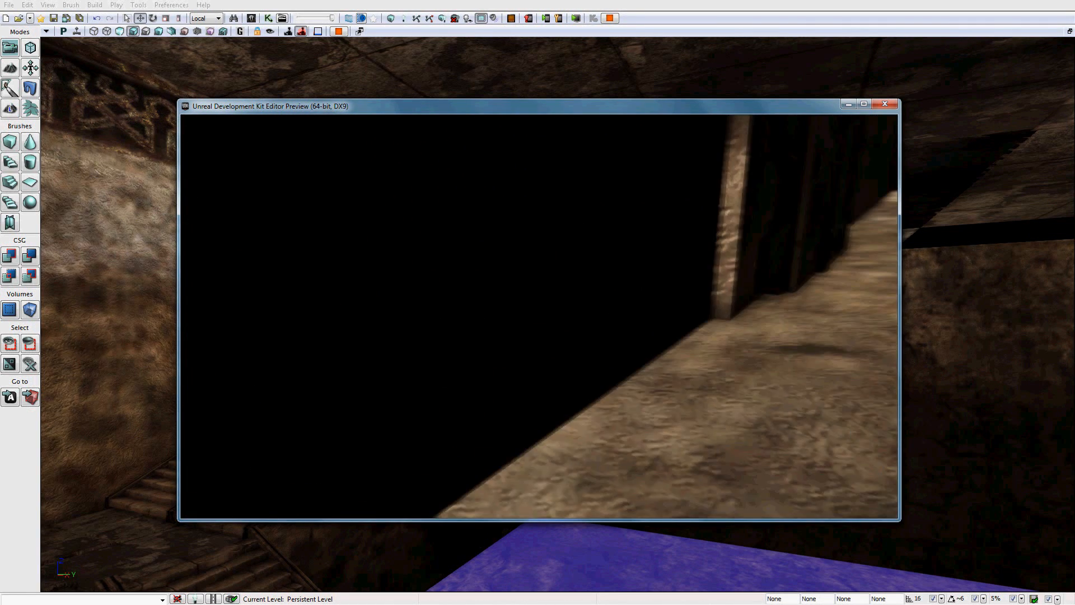
{"action": "key", "text": "w"}
{"action": "key", "text": "s"}
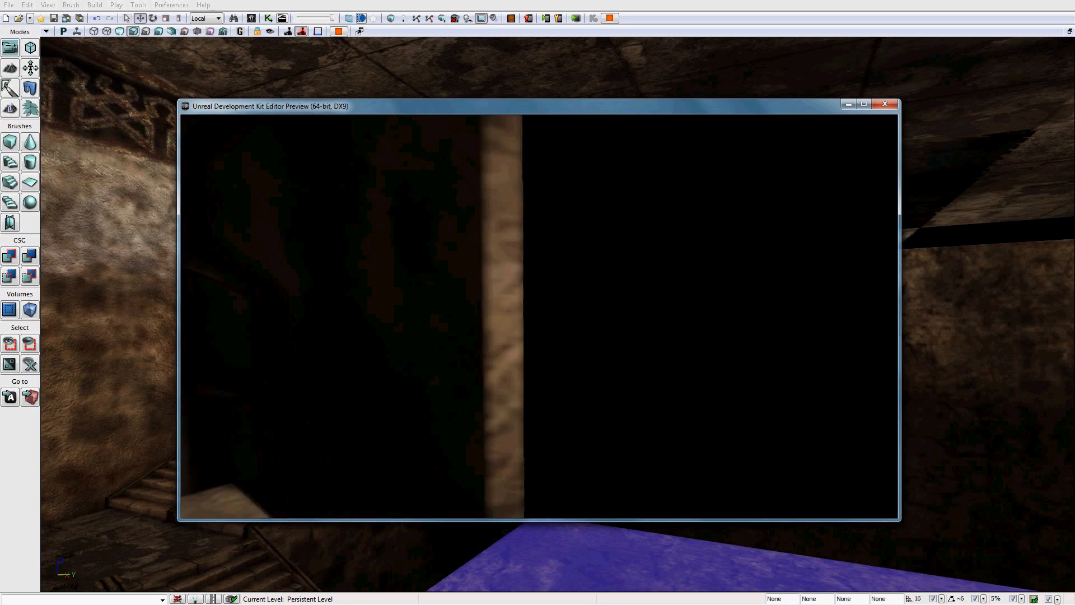
{"action": "key", "text": "s"}
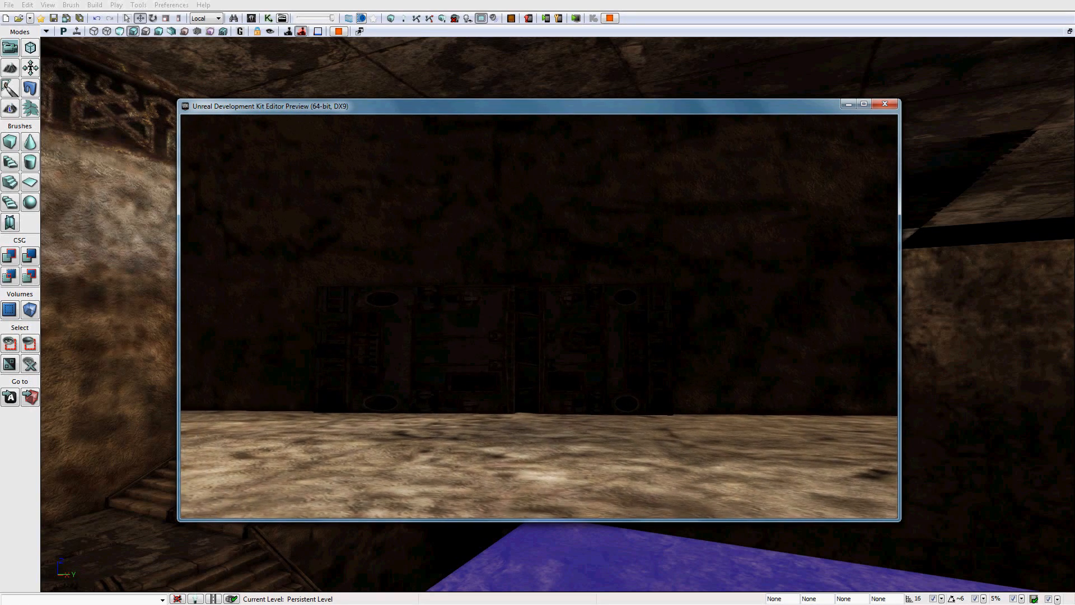
{"action": "key", "text": "Escape"}
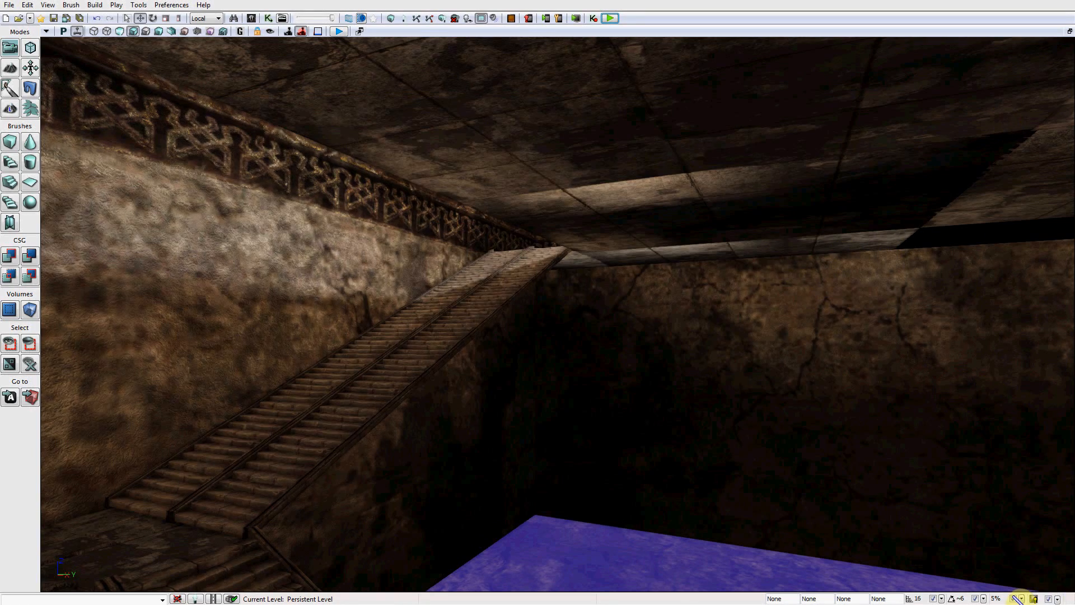
{"action": "key", "text": "super"}
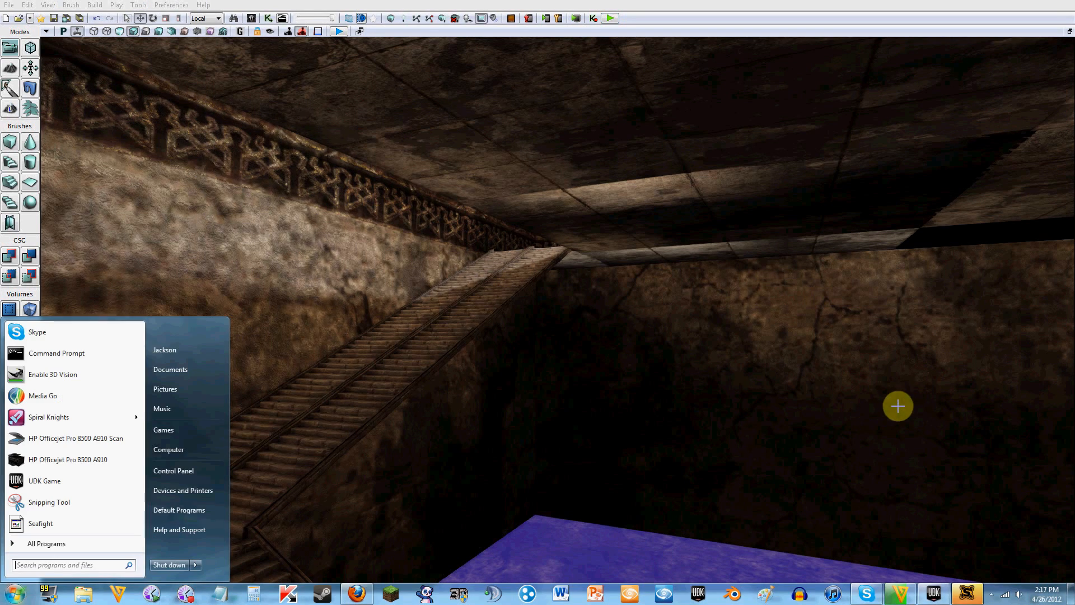
{"action": "left_click", "coordinate": [993, 594]}
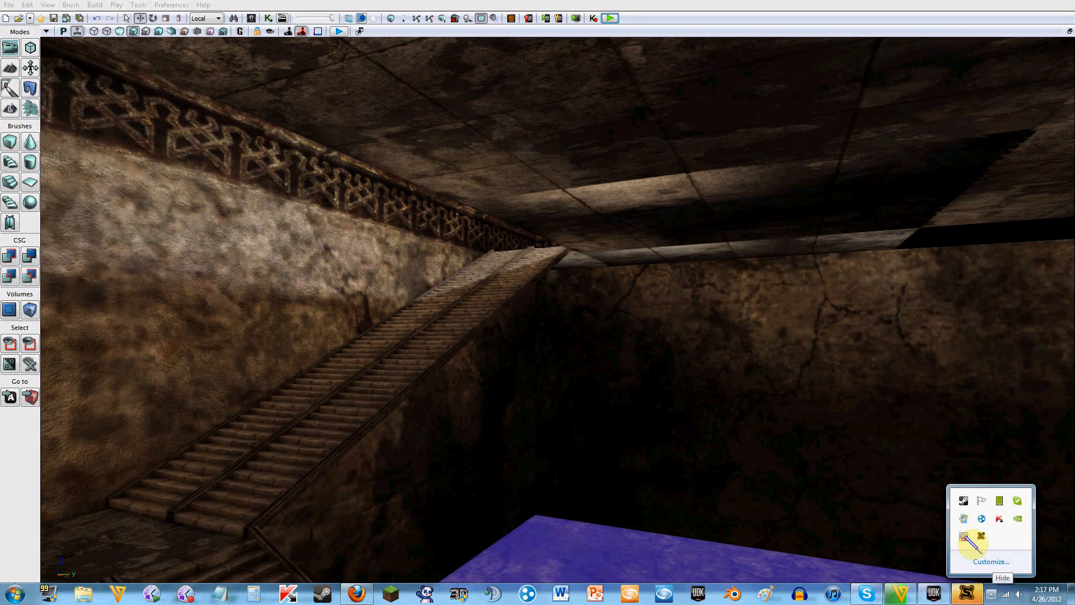